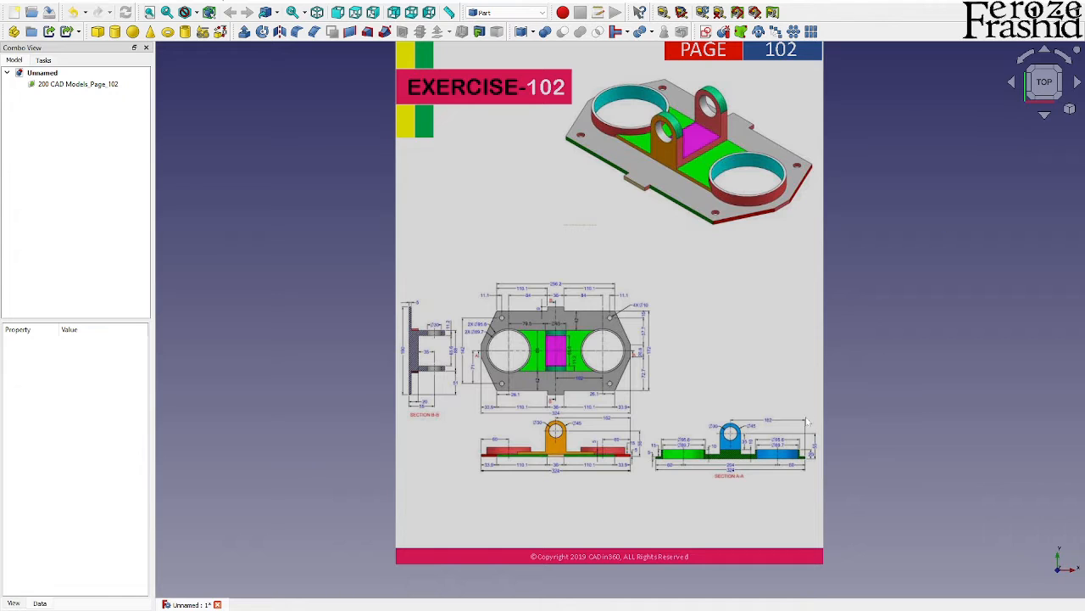
Examine the dimensions of the plate's top view in the exercise drawing
scroll(717, 360, "down", 2)
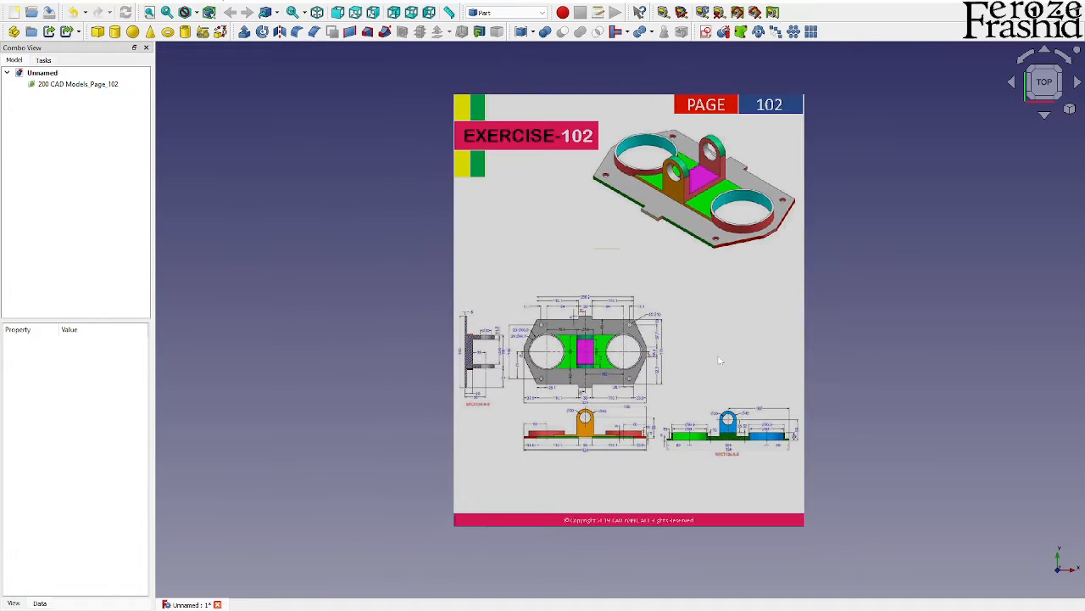
scroll(677, 209, "up", 2)
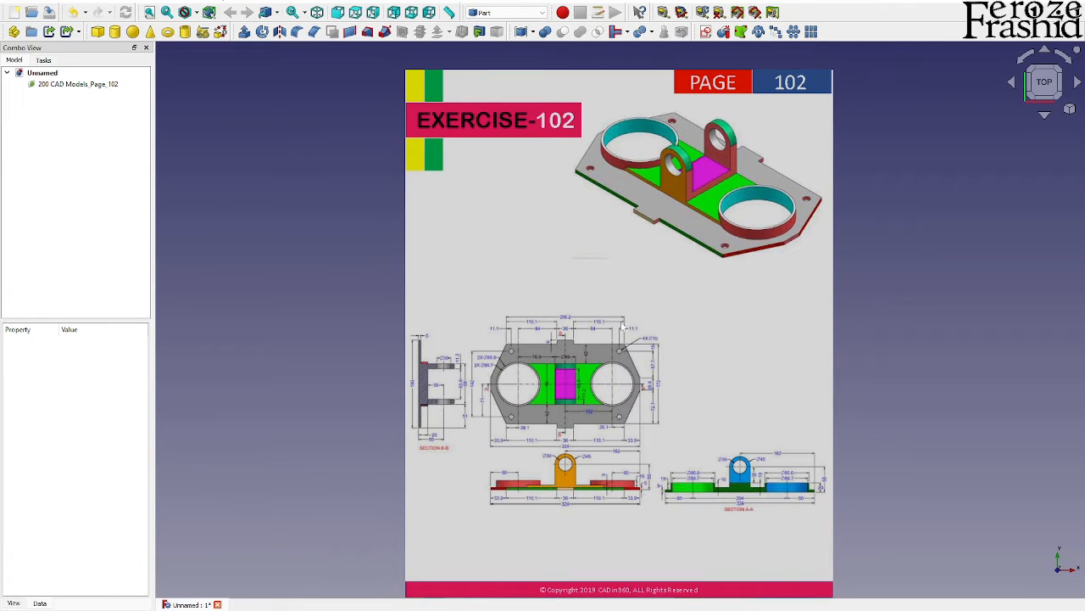
scroll(561, 399, "up", 5)
scroll(604, 237, "down", 1)
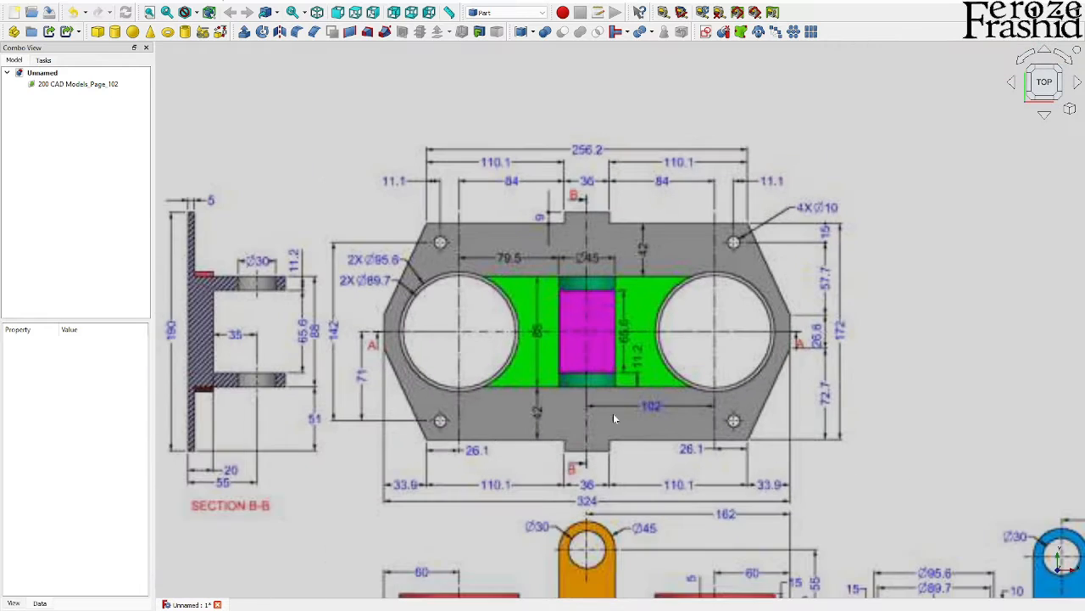
scroll(604, 475, "up", 1)
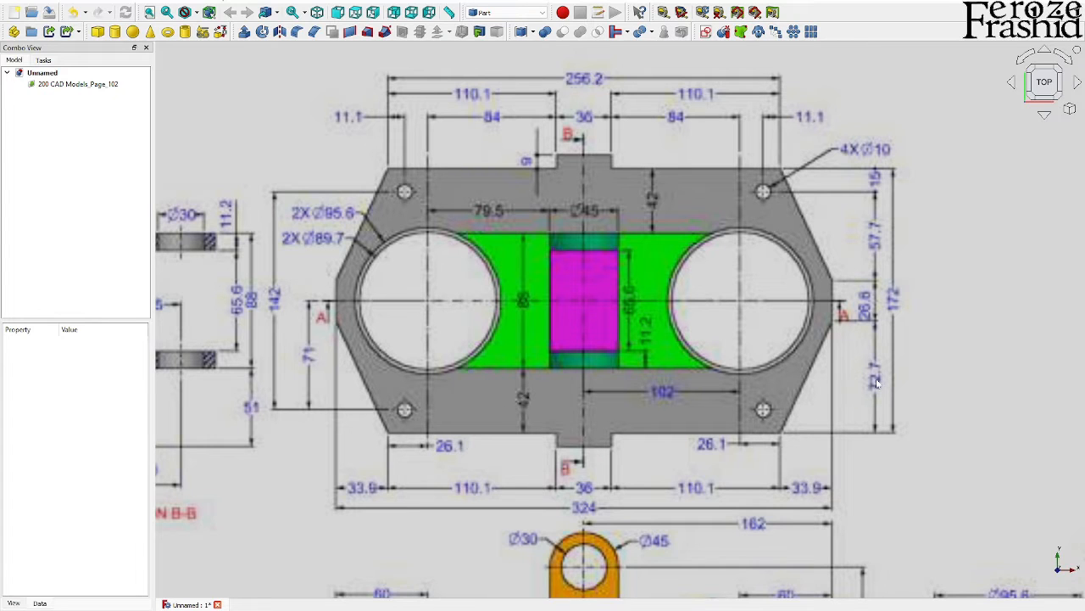
scroll(690, 375, "up", 3)
scroll(795, 318, "down", 3)
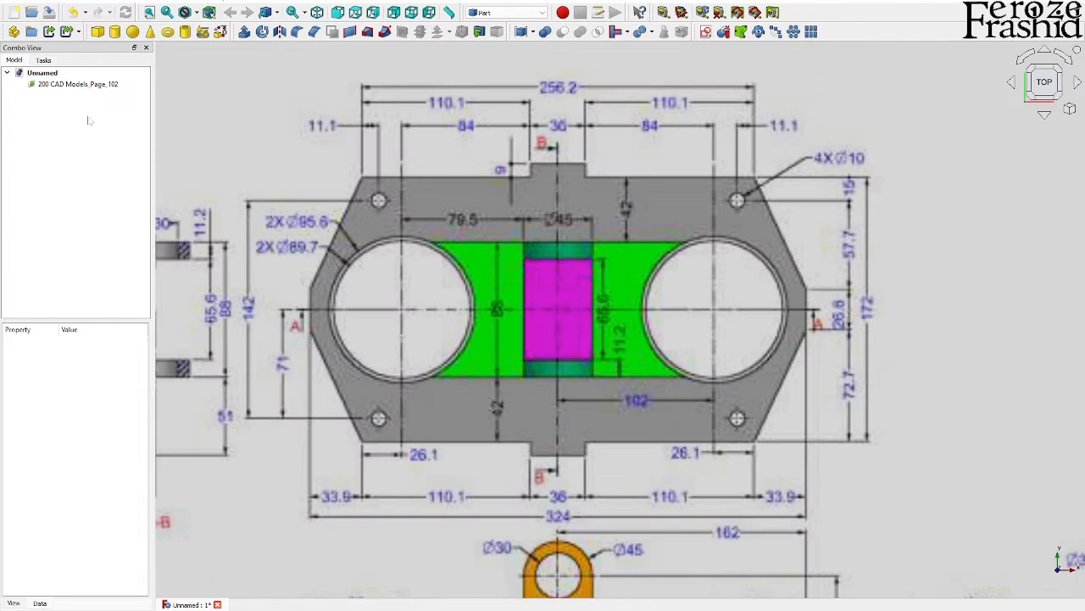
Set the reference image's transparency to 50 and calibrate its scale so the plate's overall length is 324 mm
double_click(77, 85)
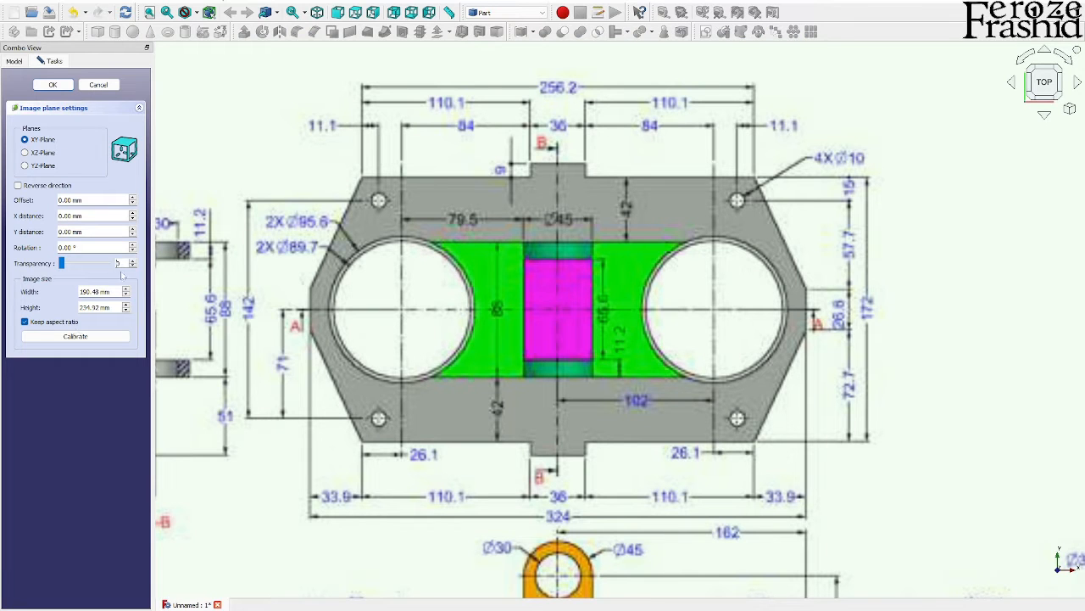
type("5")
left_click(95, 338)
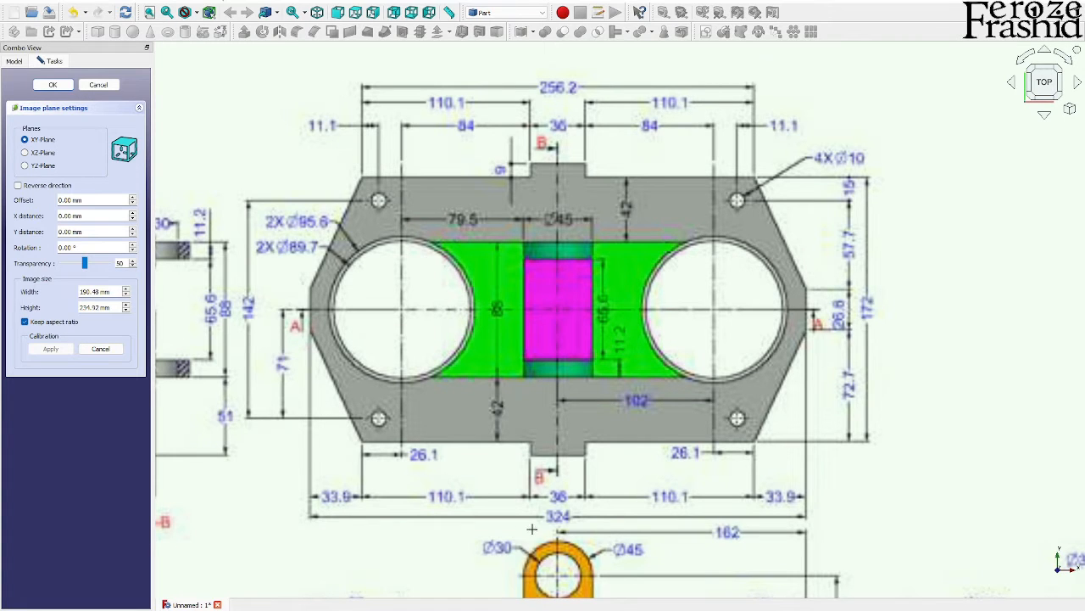
scroll(314, 525, "up", 3)
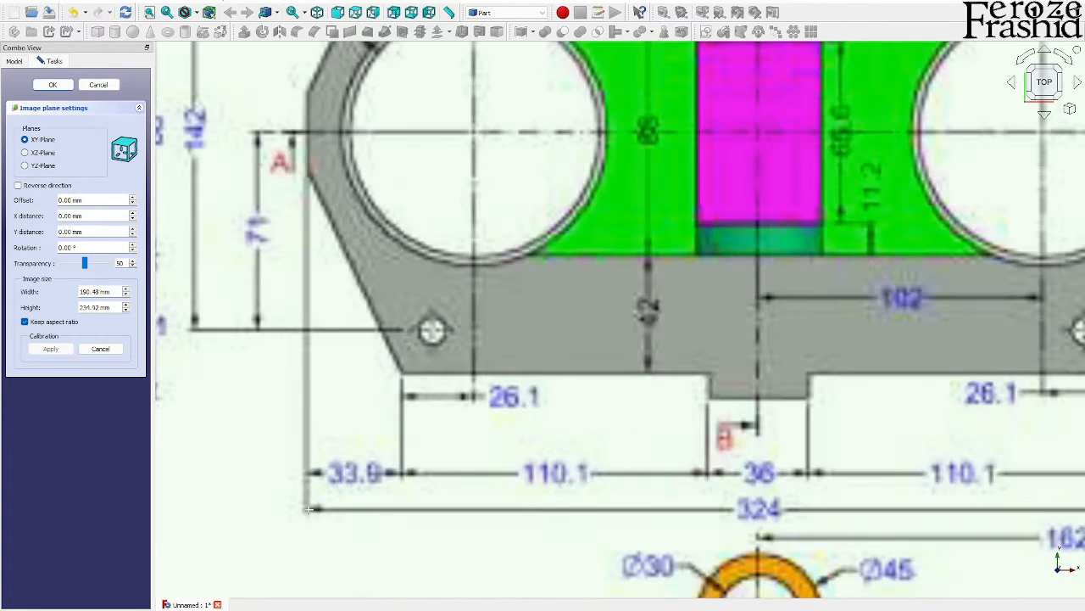
left_click(307, 508)
scroll(286, 446, "down", 3)
scroll(695, 519, "up", 4)
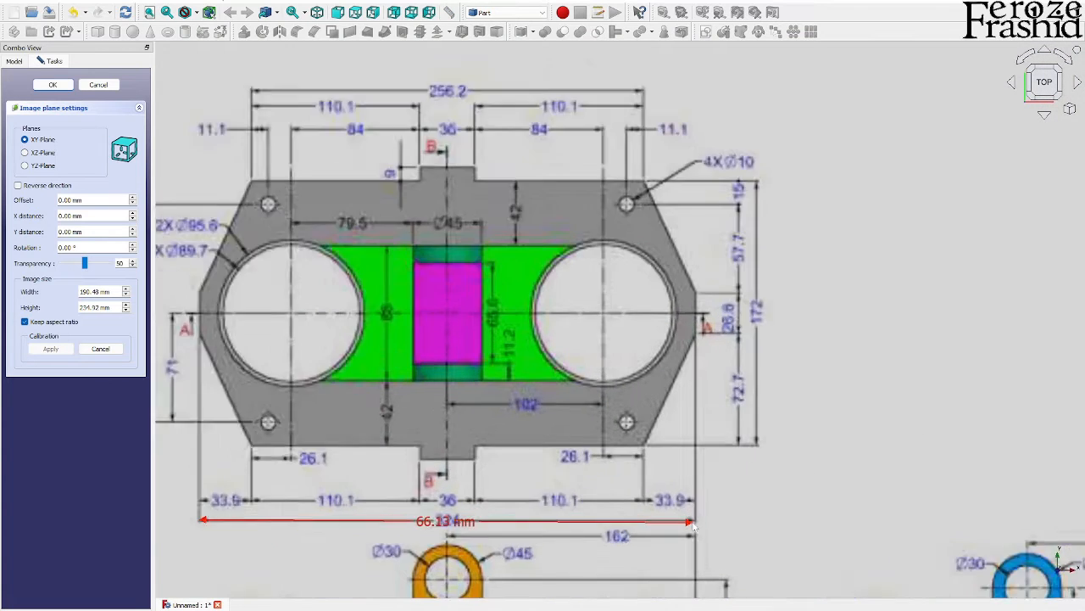
left_click(695, 518)
type("324")
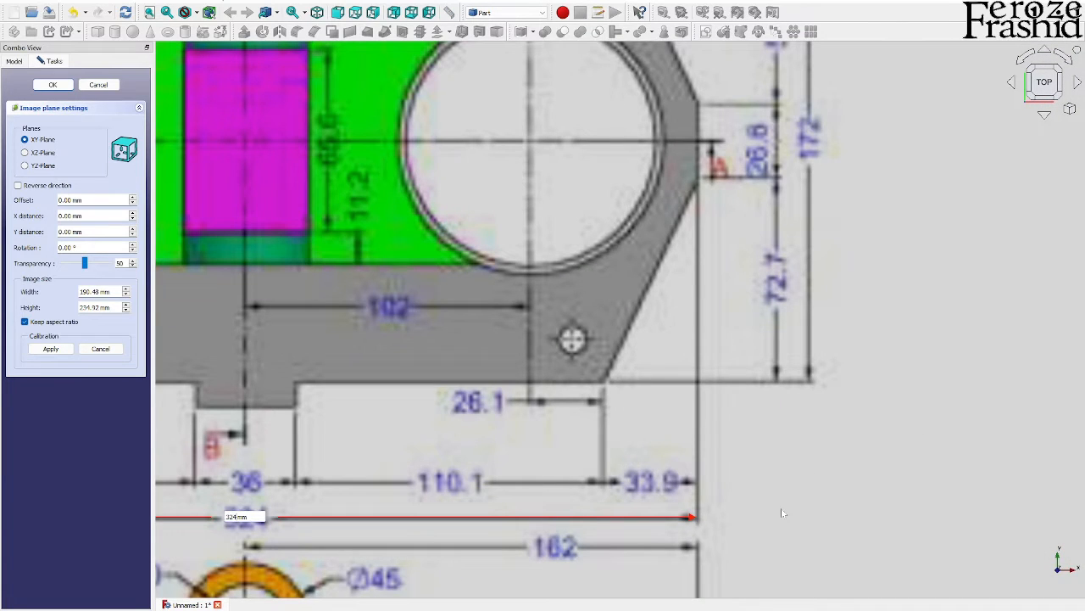
key("Return")
scroll(815, 493, "down", 6)
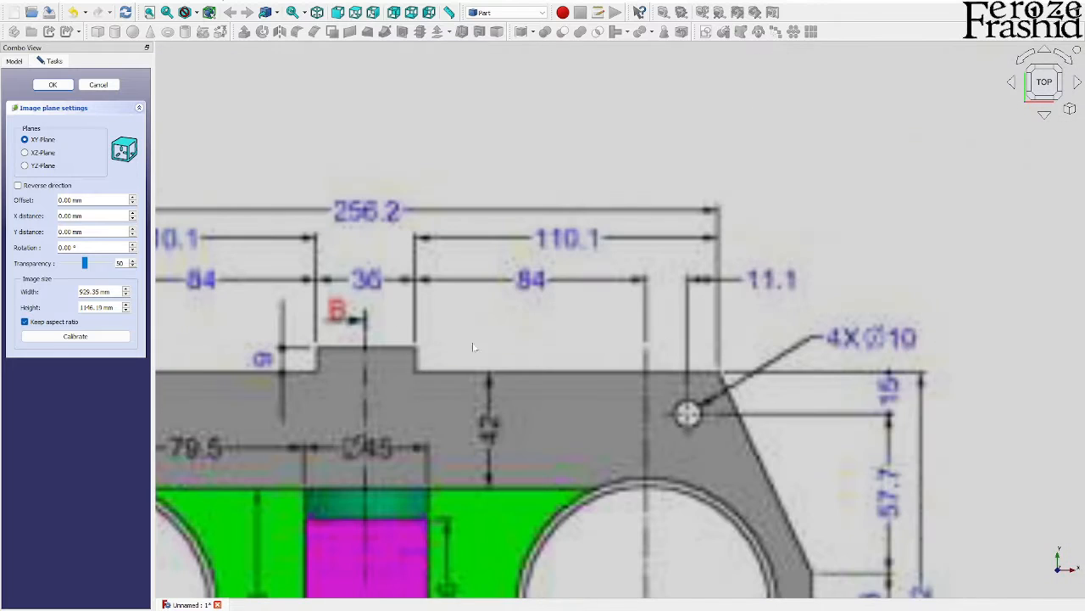
left_click(53, 85)
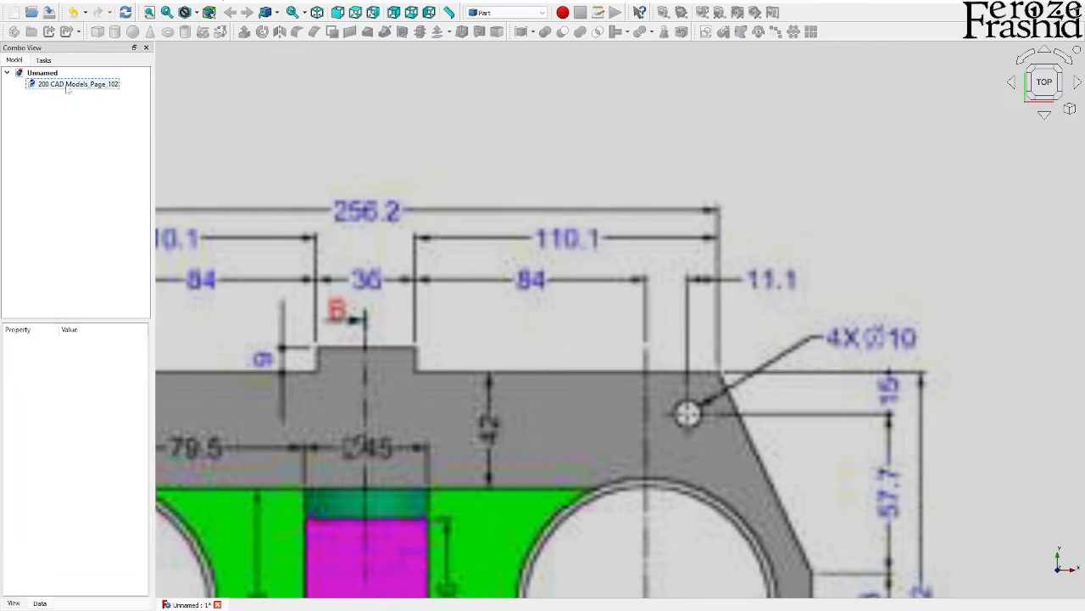
Move the reference image so the centre of the plate's top view lies on the origin
scroll(380, 234, "down", 4)
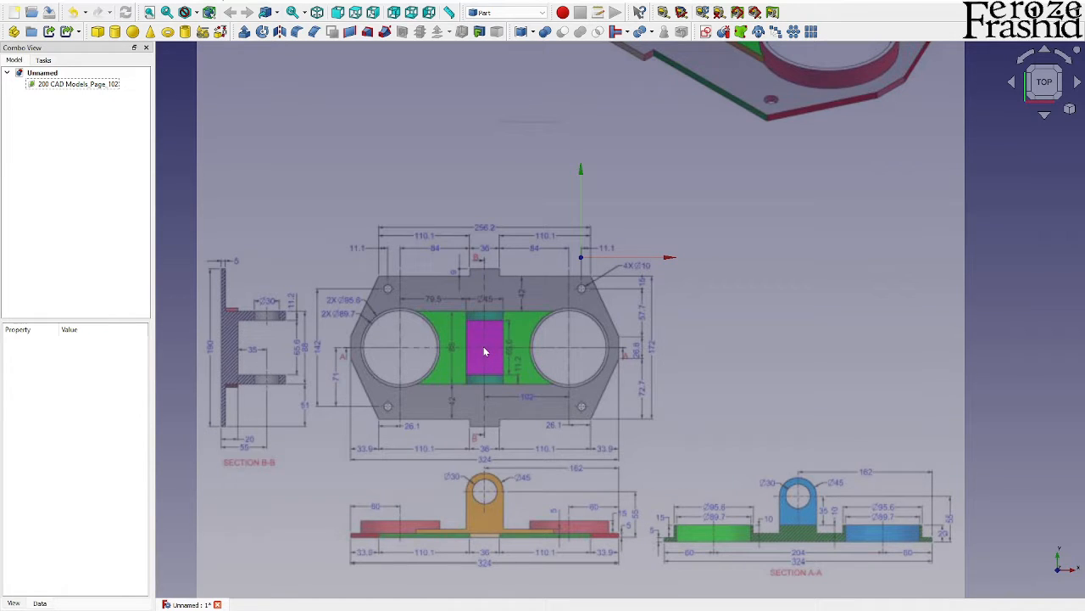
left_click(76, 84)
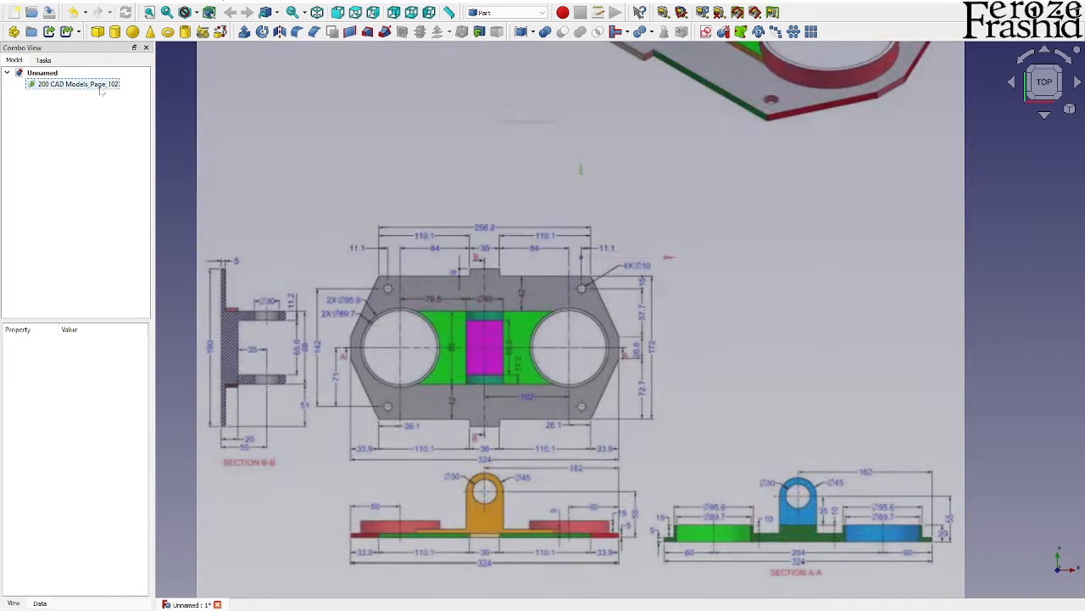
right_click(76, 84)
left_click(127, 104)
left_click_drag(734, 258, 830, 259)
left_click_drag(681, 117, 680, 31)
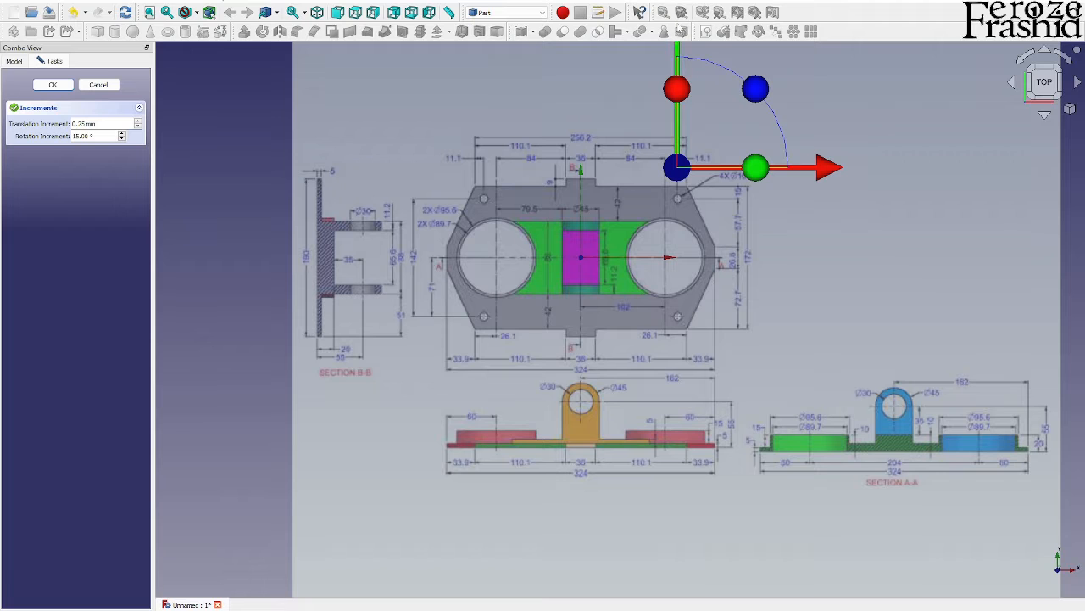
left_click(52, 84)
left_click(199, 266)
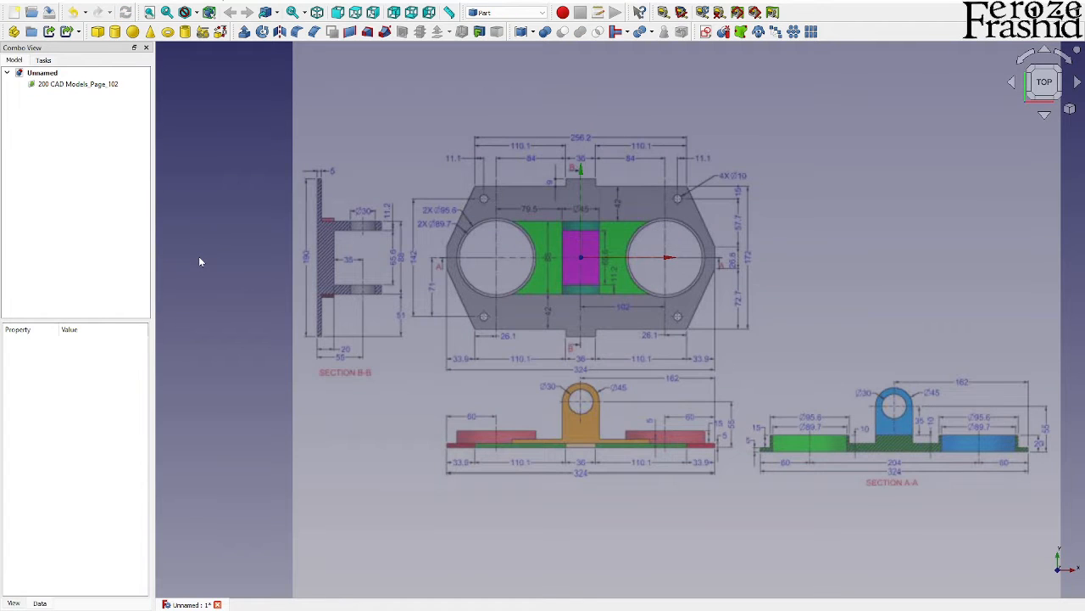
Create a new sketch on the XY-Plane with zero offset
scroll(628, 255, "up", 3)
scroll(585, 356, "down", 2)
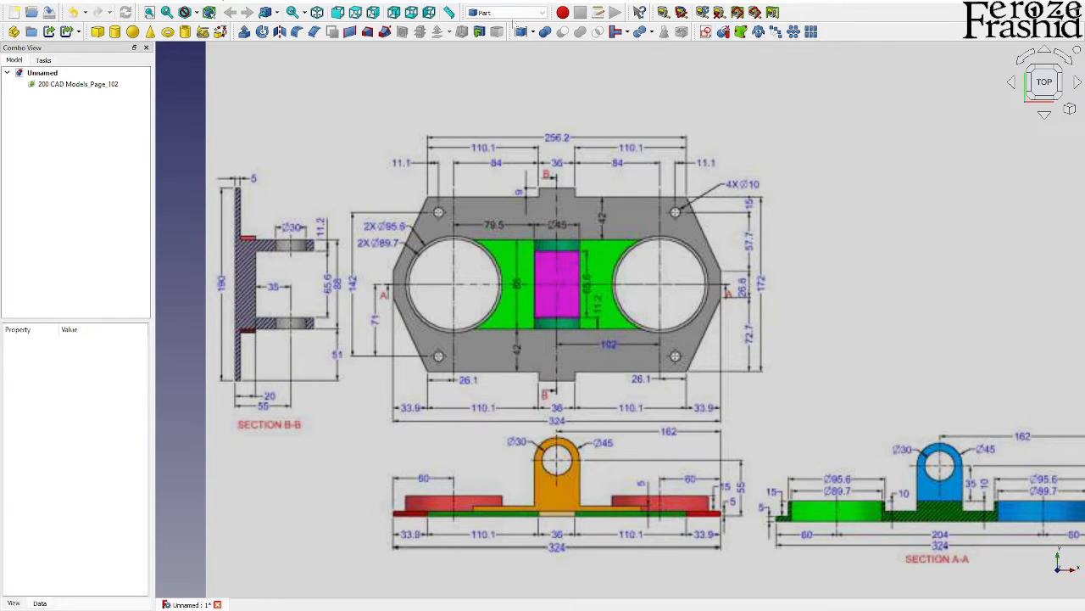
left_click(705, 32)
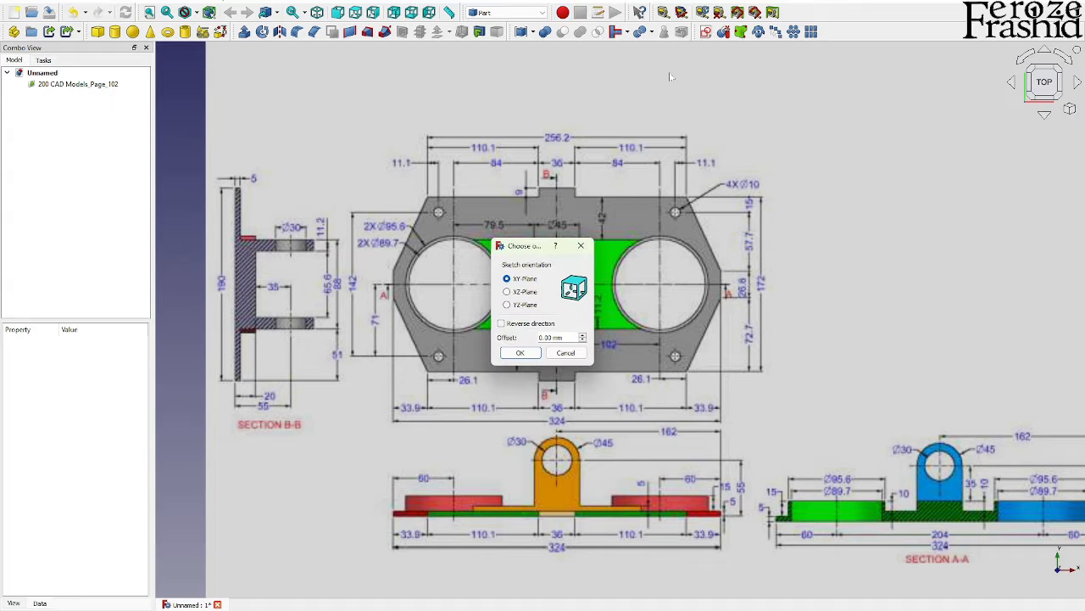
left_click(520, 353)
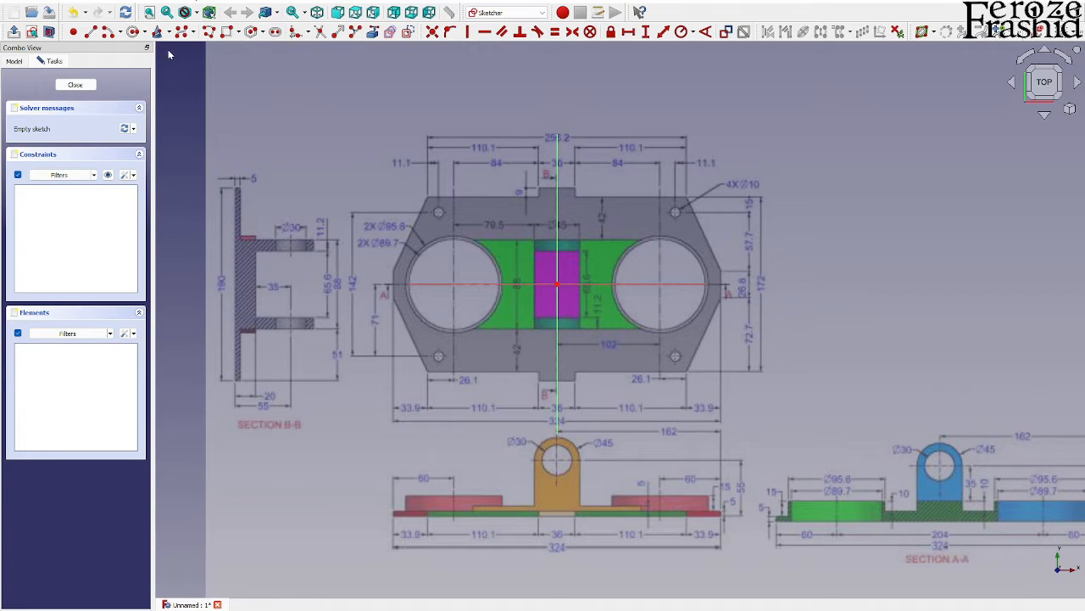
Sketch a polyline from the origin up about 94 mm, across the half tab about 17 mm, down about 9 mm and along the plate's upper edge
left_click(220, 36)
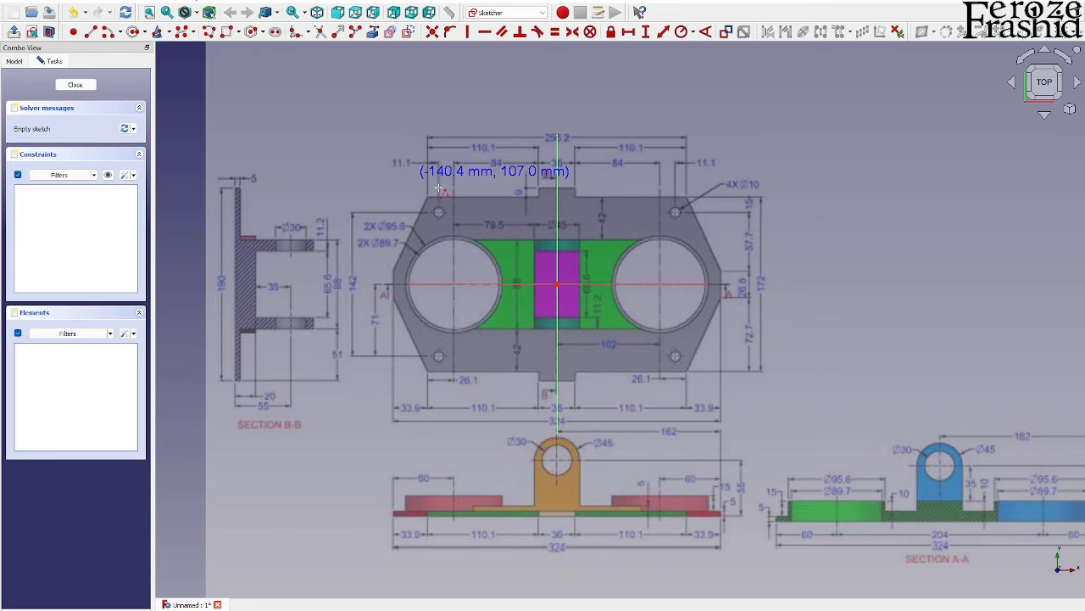
left_click(557, 286)
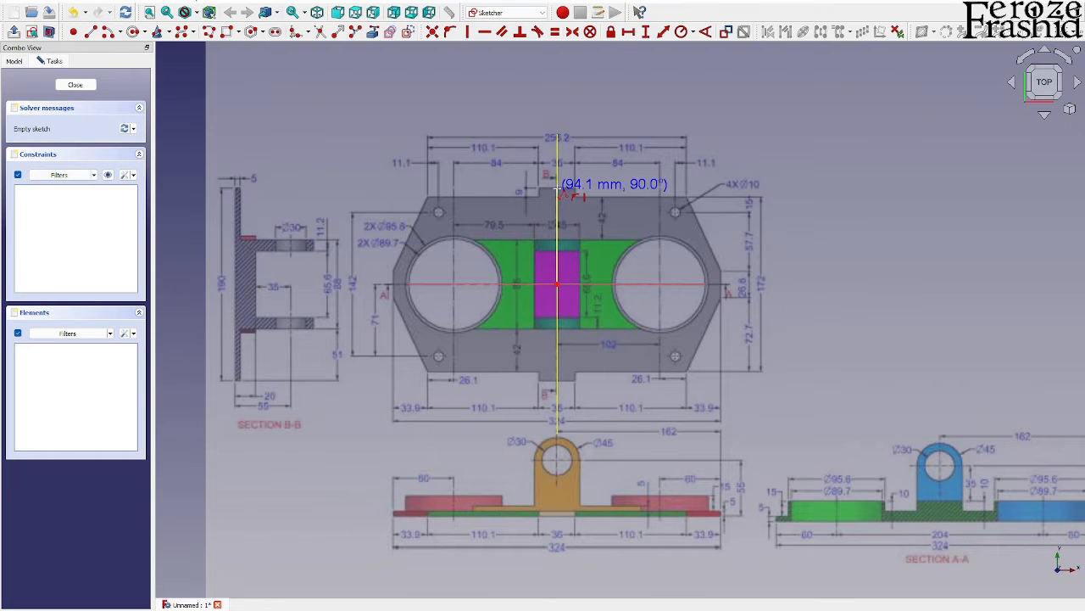
left_click(557, 186)
scroll(558, 185, "up", 3)
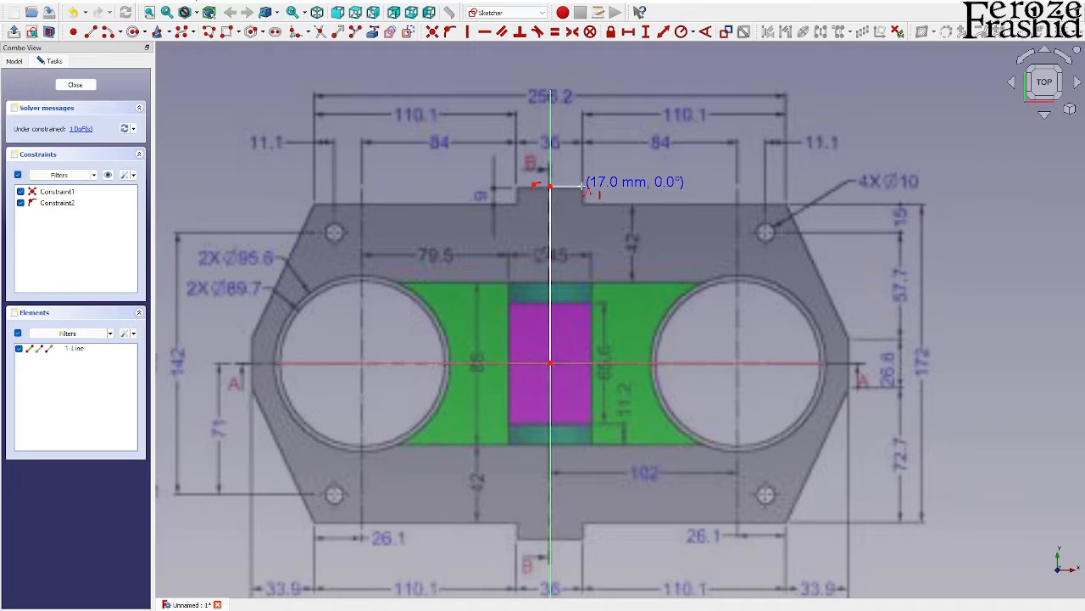
left_click(581, 185)
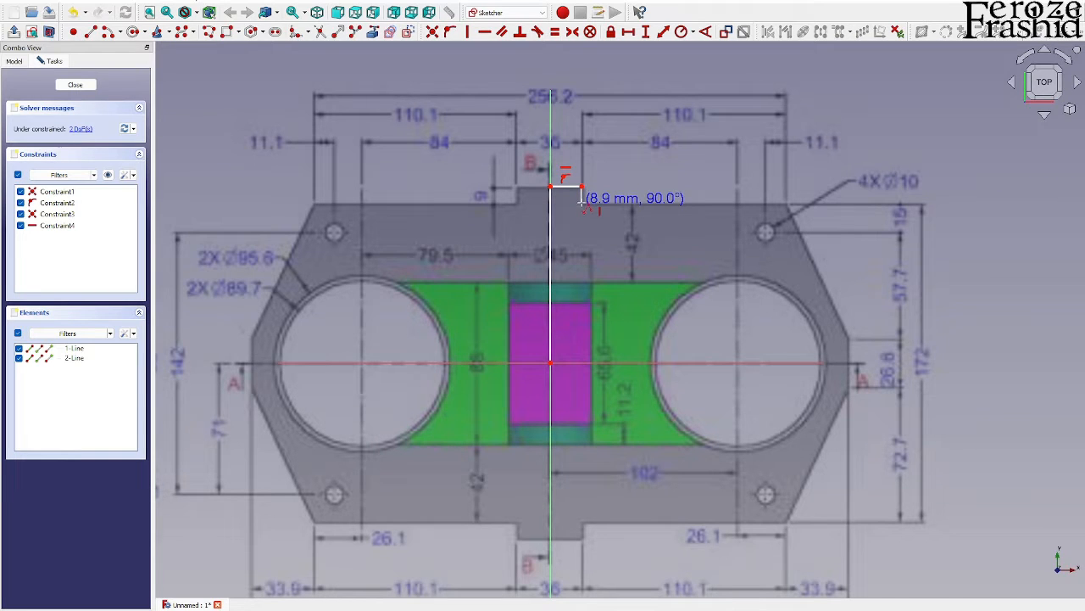
left_click(582, 202)
left_click(786, 204)
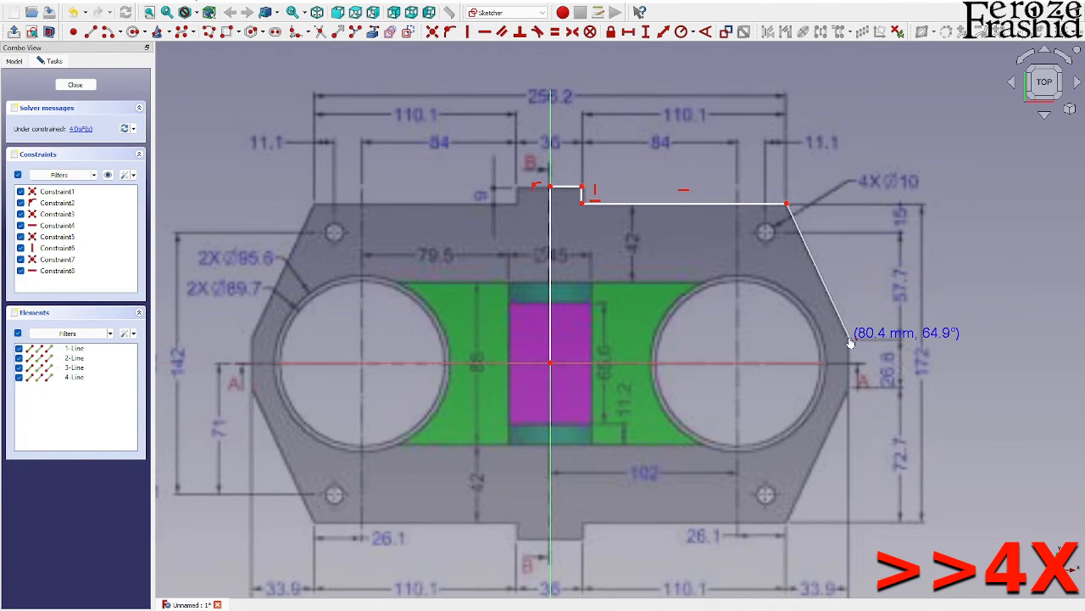
Continue the outline down the slanted and short vertical edges to the horizontal axis, over the large hole's upper semicircle, and close it at the origin
left_click(851, 338)
left_click(851, 363)
scroll(823, 362, "up", 4)
left_click(811, 355)
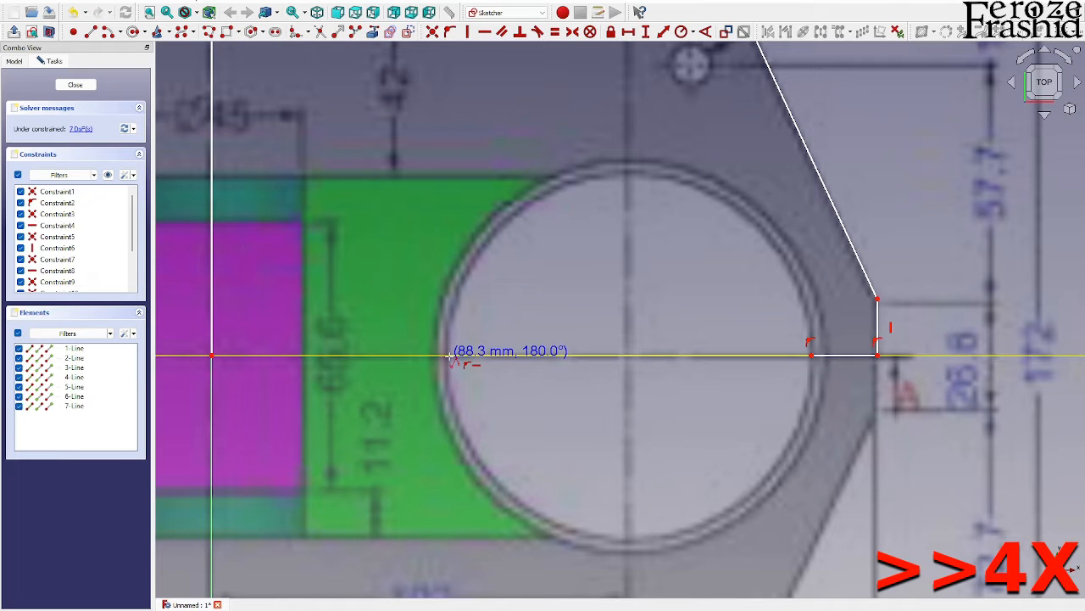
key("m")
key("m")
key("m")
key("m")
key("m")
left_click(446, 356)
scroll(753, 285, "down", 1)
left_click(310, 342)
right_click(310, 342)
Constrain the horizontal distance from the vertical centreline to the plate's upper outer corner to 128.1 mm
scroll(311, 342, "down", 2)
middle_click_drag(310, 342, 519, 446)
left_click(807, 252)
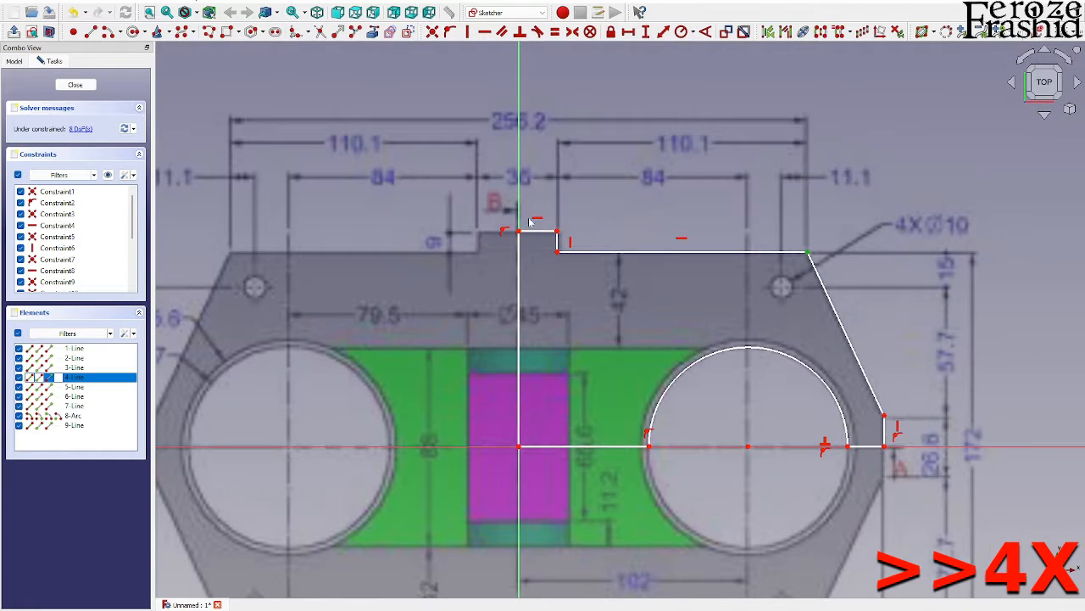
left_click(519, 231)
left_click(628, 31)
type("128.1")
key("Return")
Set the length of the plate's upper horizontal edge to 110.1 mm, placing its dimension above the outline
left_click(645, 252)
left_click(628, 32)
mouse_move(689, 218)
left_mouse_down()
mouse_move(678, 118)
mouse_move(667, 149)
left_mouse_up()
type("110.1")
key("Return")
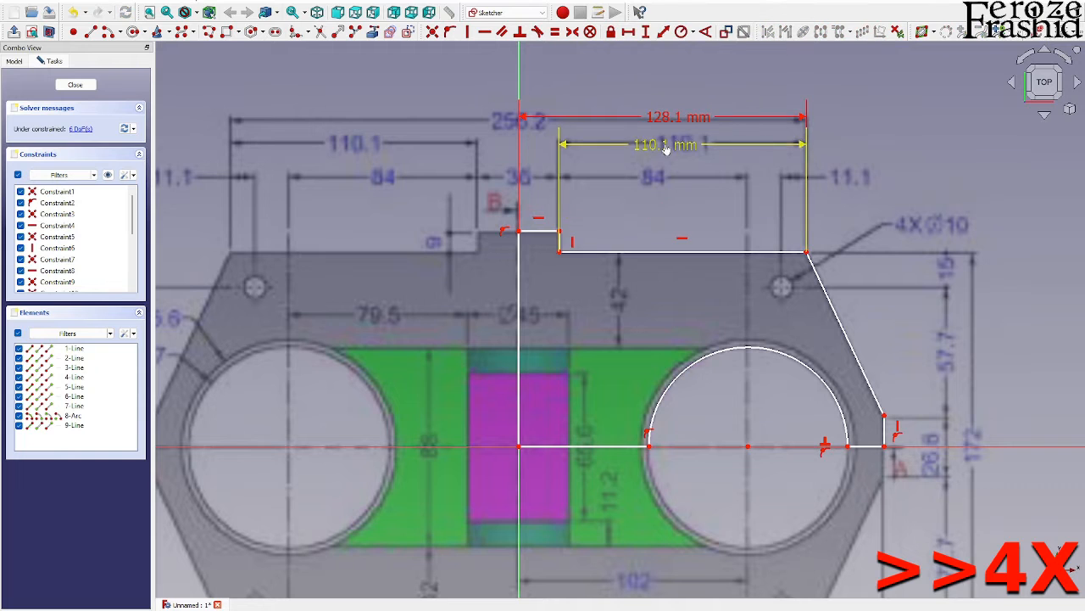
Set the horizontal distance from the tab's inner corner to the arc's centre to 84 mm, and move the 86 mm dimension outside the outline
left_click(748, 446)
left_click(557, 252)
left_click(629, 31)
type("84.24")
key("Return")
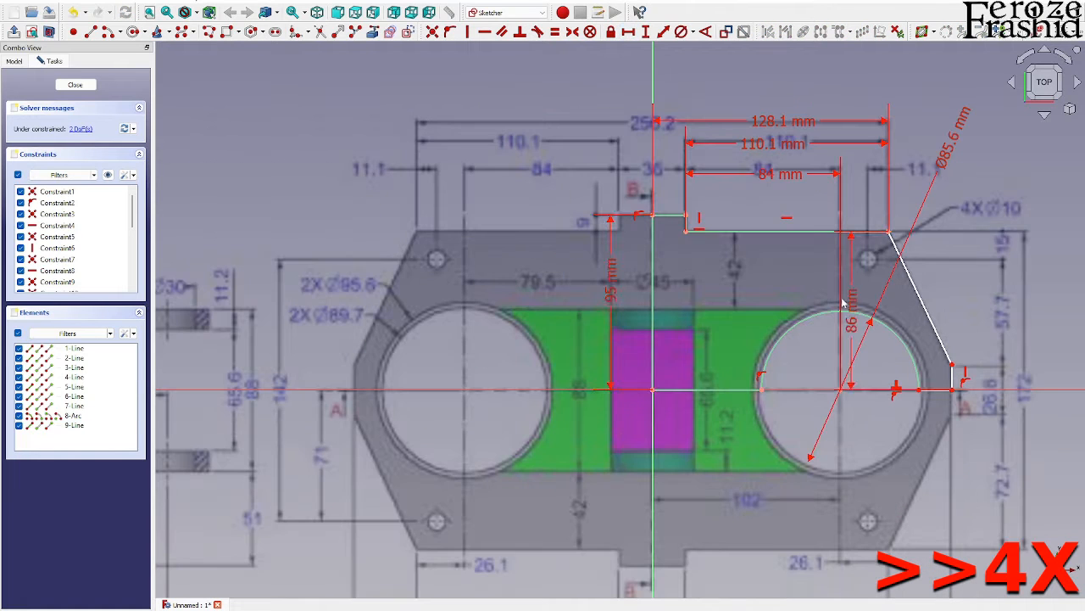
left_click_drag(851, 306, 1030, 309)
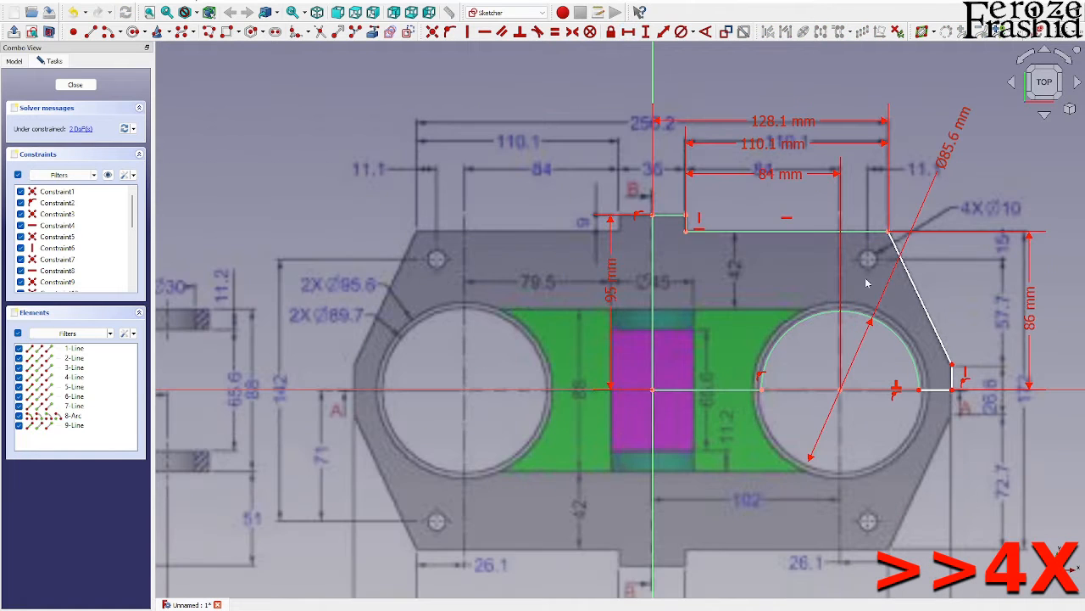
Constrain the horizontal distance from the origin to the plate's outermost vertical edge to 162 mm
left_click(952, 390)
scroll(866, 314, "down", 2)
left_click(724, 365)
left_click(629, 32)
type("162")
key("Return")
Set the length of the short outer vertical edge to 13.3 mm and close the sketch
scroll(914, 330, "up", 4)
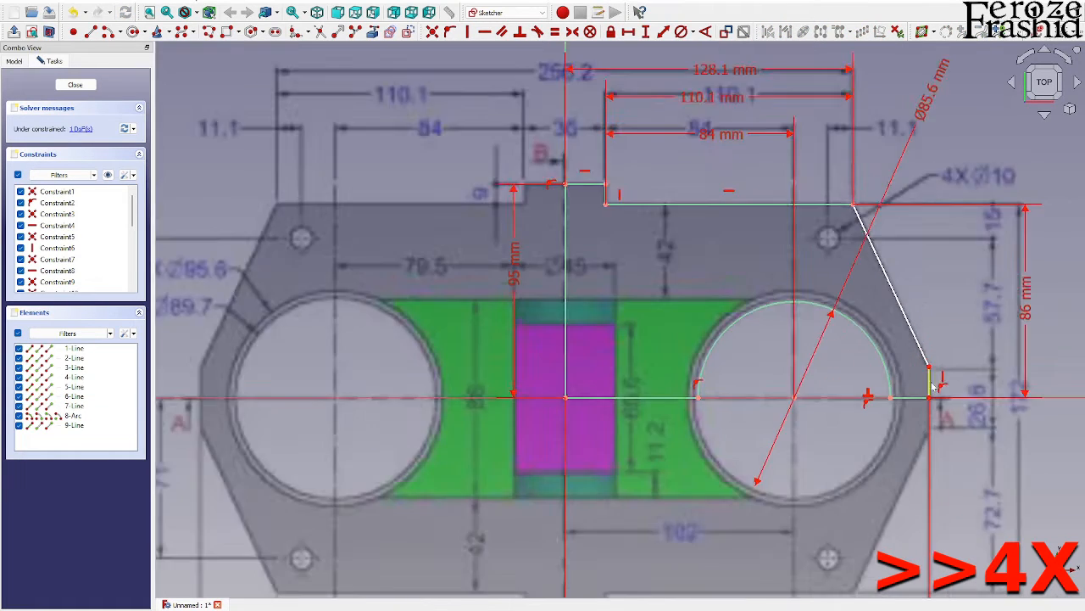
left_click(938, 386)
left_click(645, 31)
type("26.6")
key("Return")
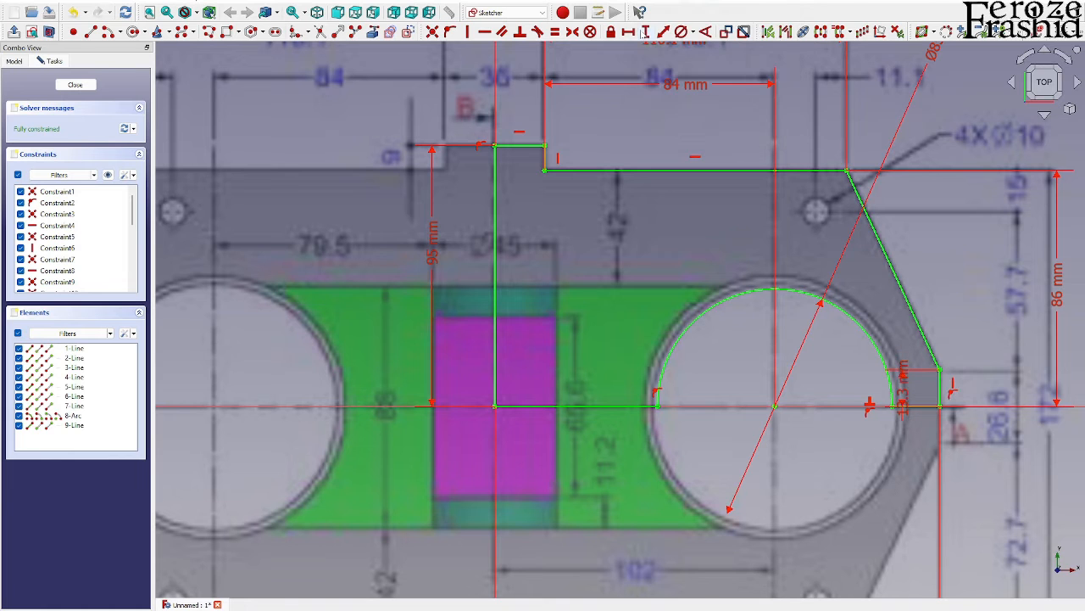
scroll(606, 170, "down", 2)
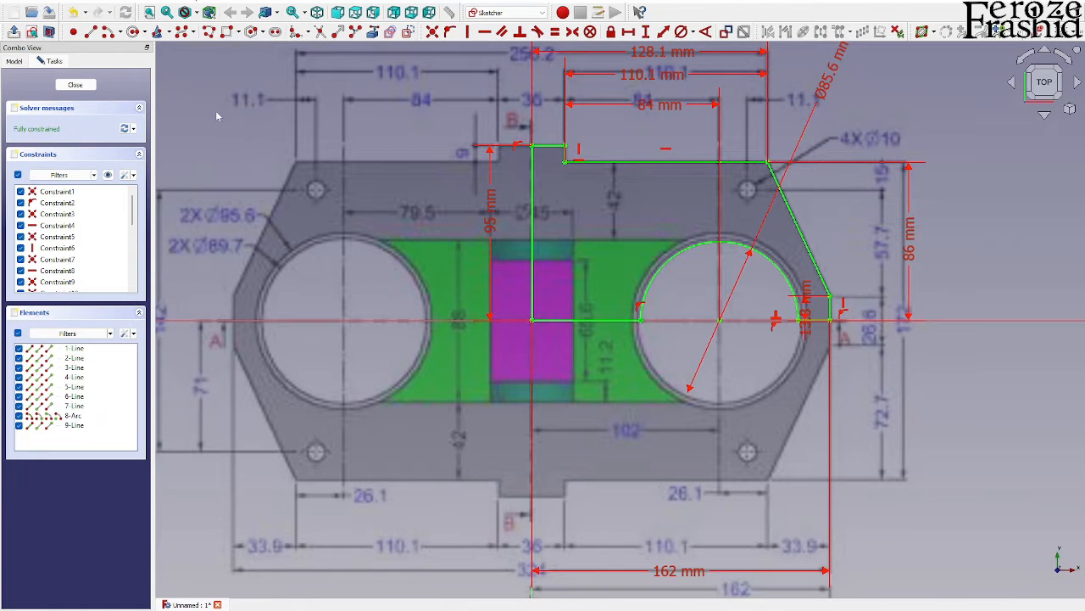
left_click(75, 84)
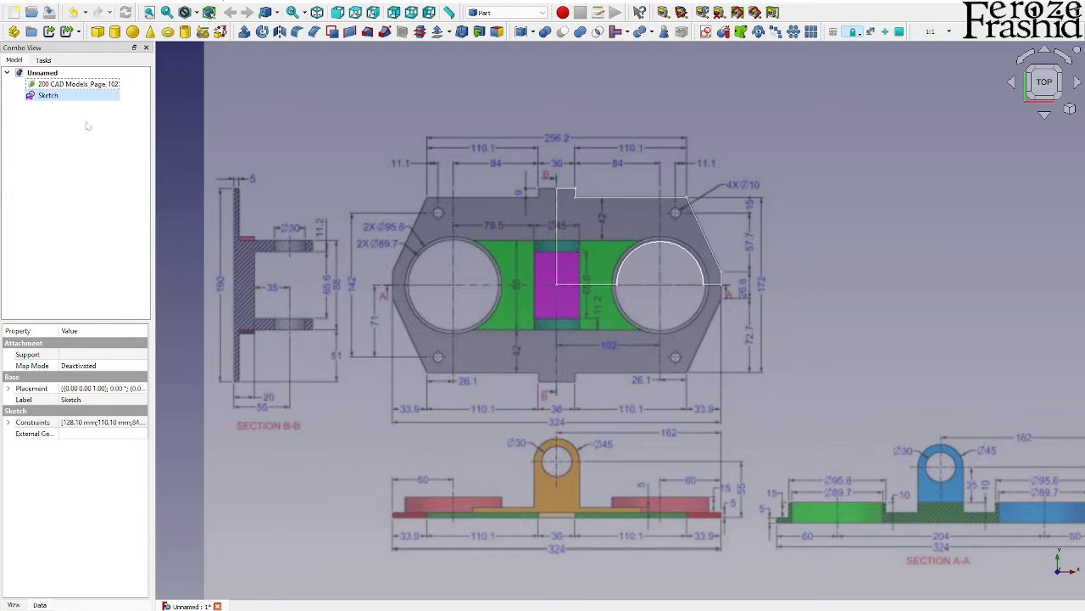
Rename the closed plate outline sketch to sksBase
left_click(49, 95)
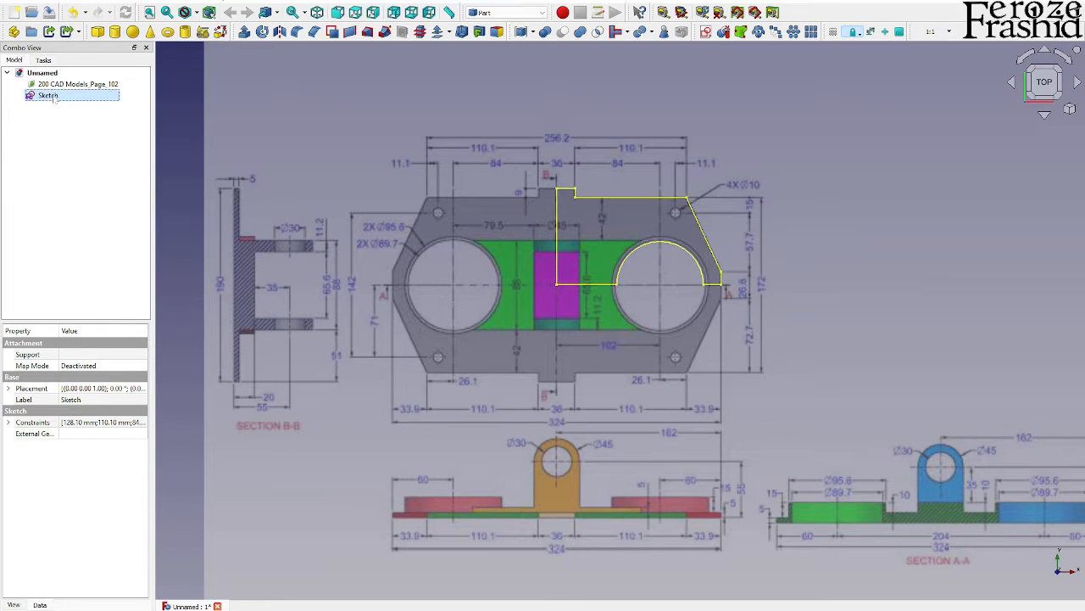
type("sk")
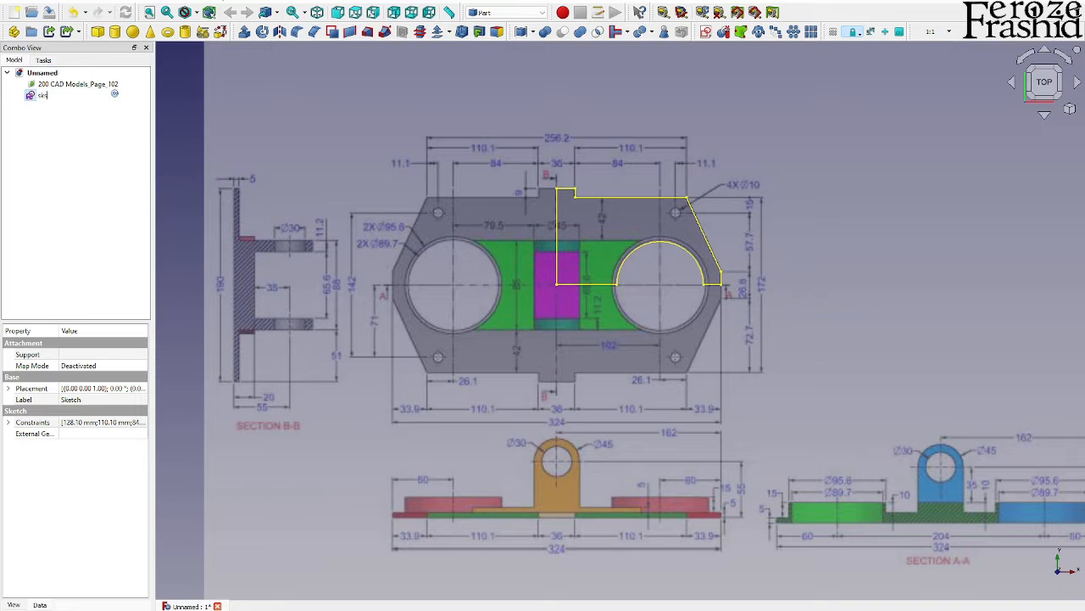
type("sBase")
key("Return")
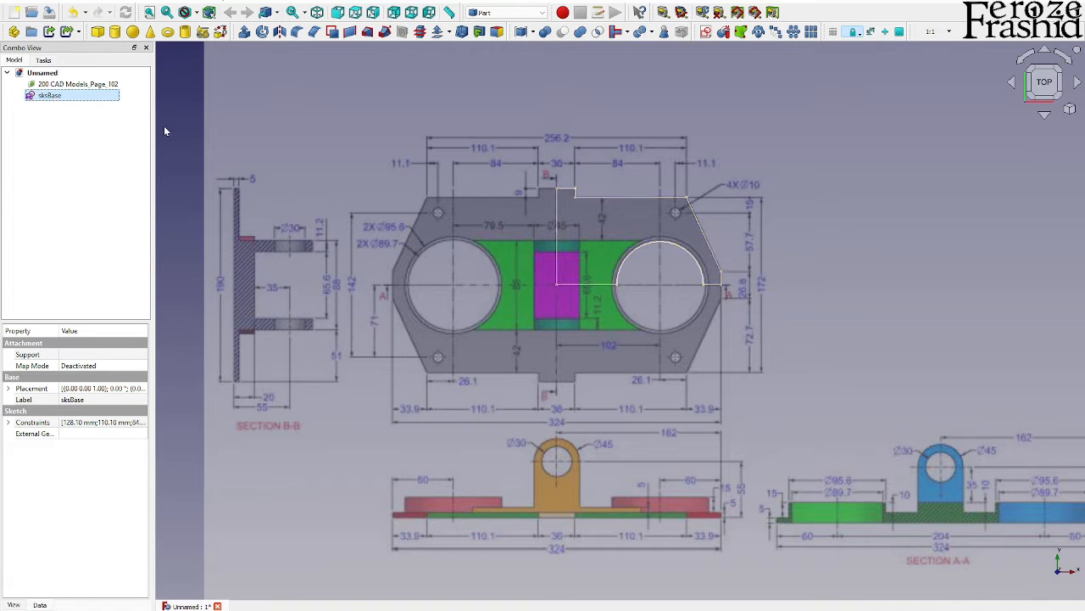
Extrude the sksBase sketch 5 mm along its normal in the reversed direction as a solid
scroll(241, 208, "up", 2)
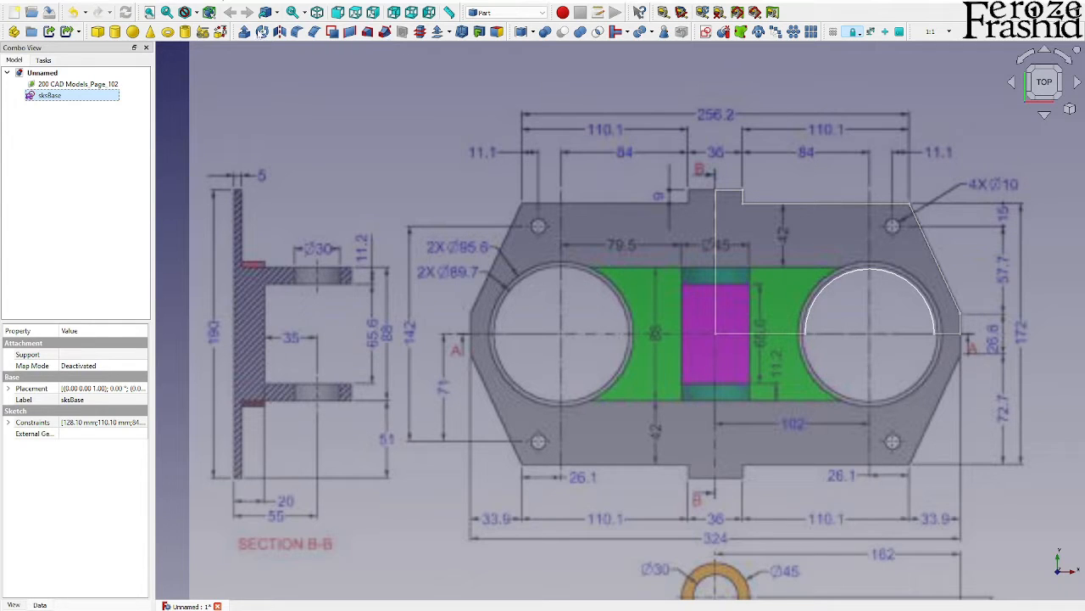
left_click(244, 33)
left_click(106, 152)
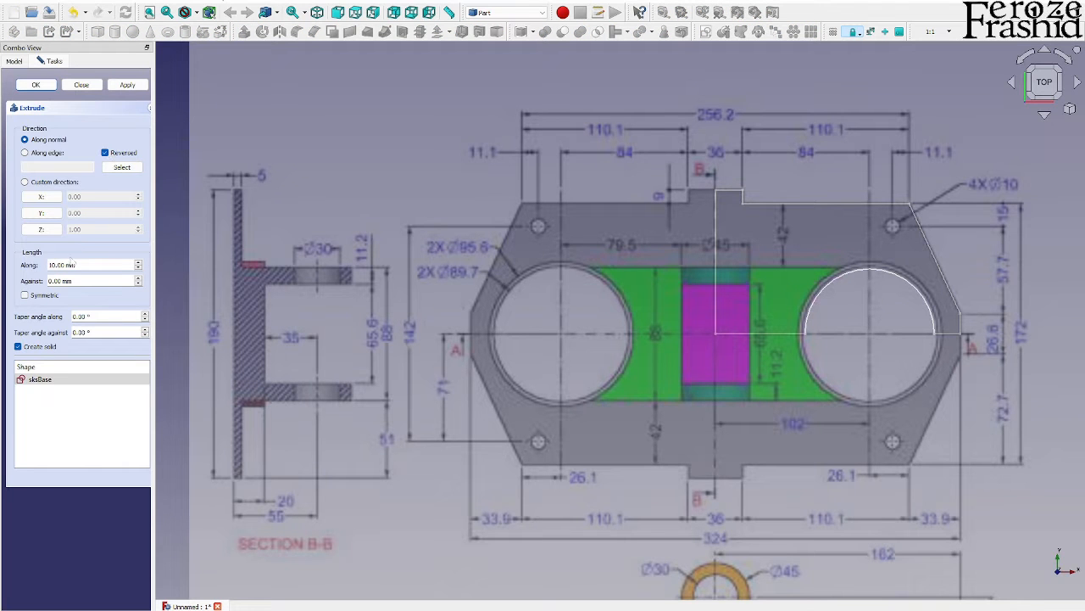
left_click_drag(75, 265, 48, 269)
type("5")
key("Return")
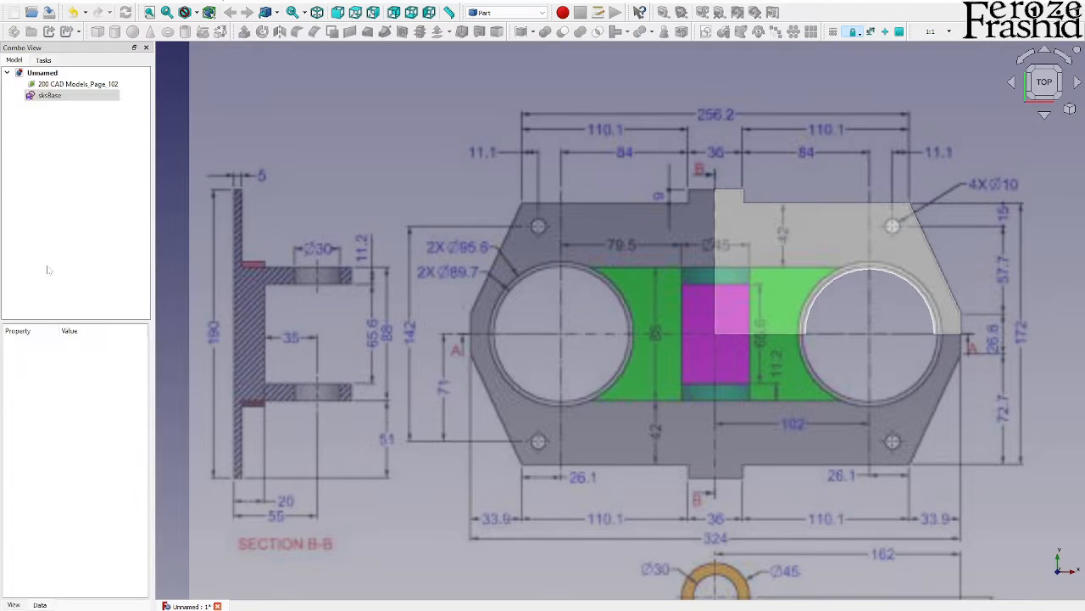
Inspect the extruded quarter plate from an angle and from above, and examine the reference drawing's views of the ring around the bore
middle_click_drag(848, 356, 735, 414)
scroll(734, 409, "up", 5)
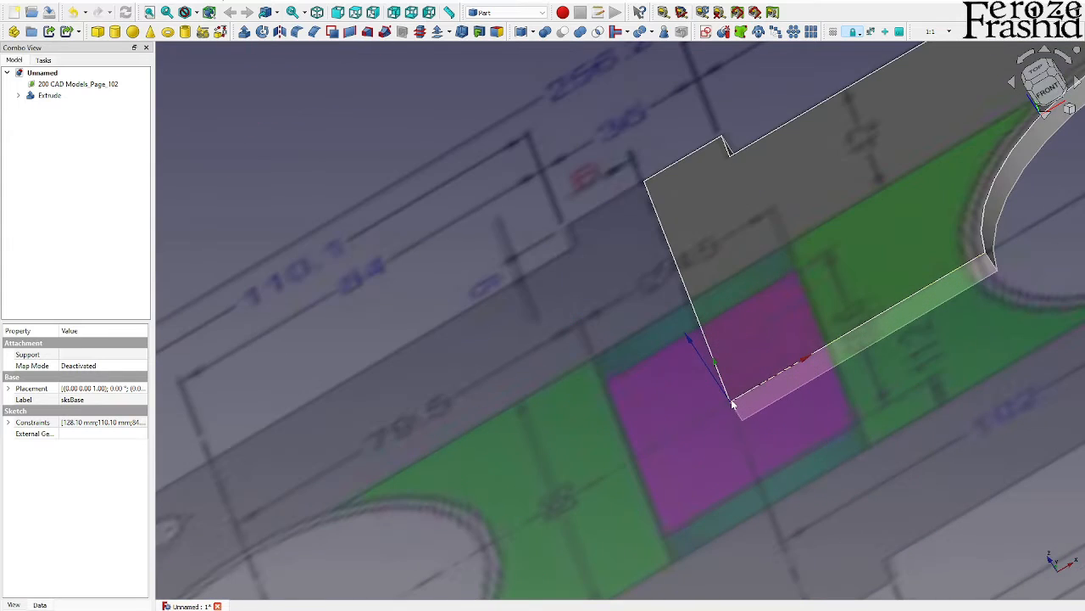
scroll(733, 410, "down", 6)
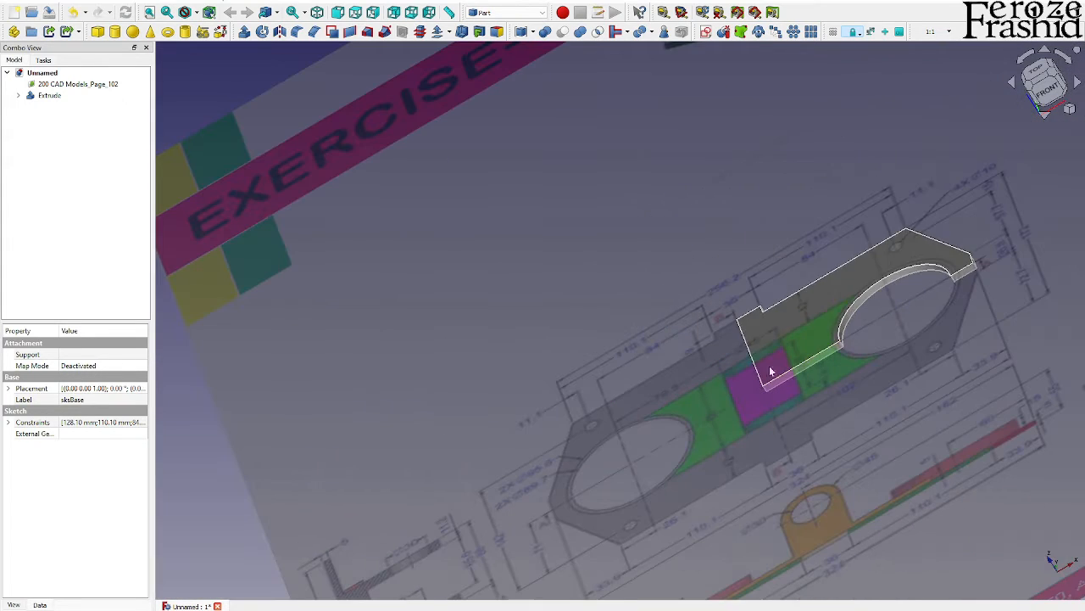
middle_click_drag(842, 348, 905, 407)
key("2")
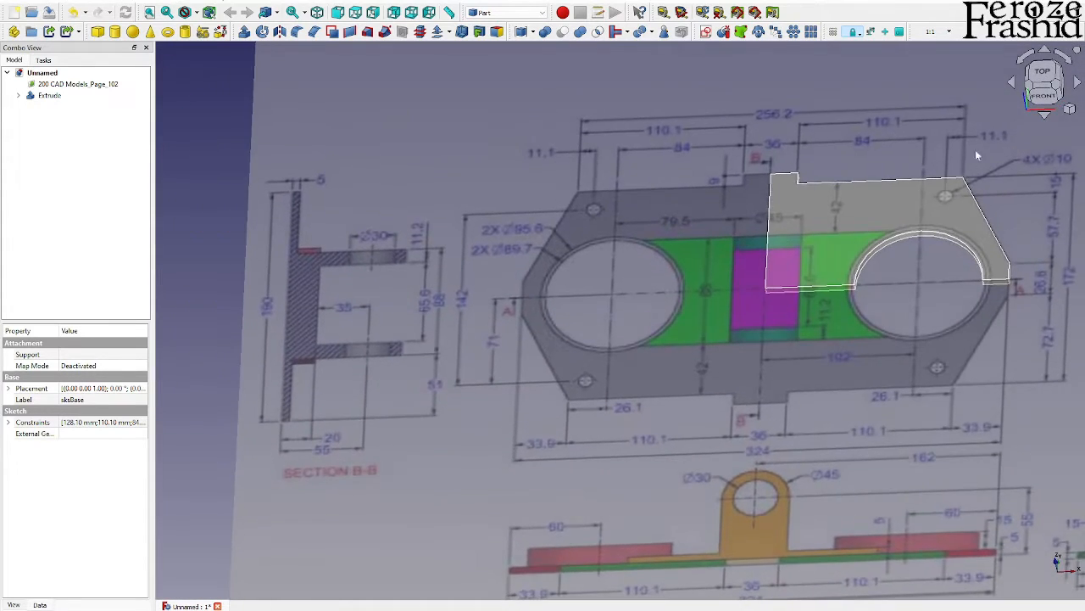
scroll(789, 382, "down", 1)
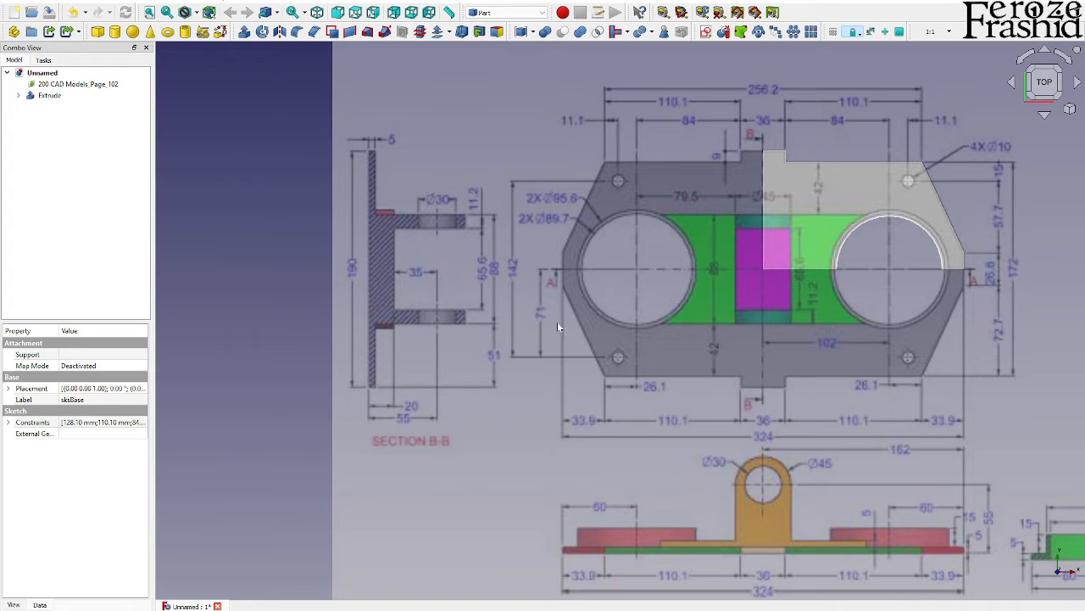
scroll(557, 325, "up", 3)
scroll(697, 476, "down", 4)
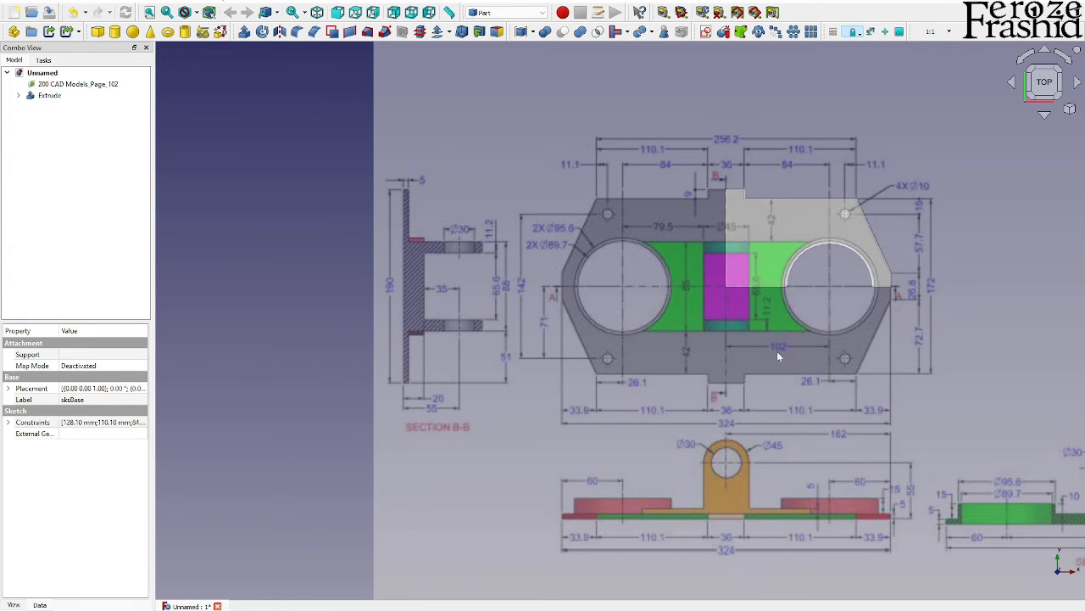
scroll(764, 348, "down", 4)
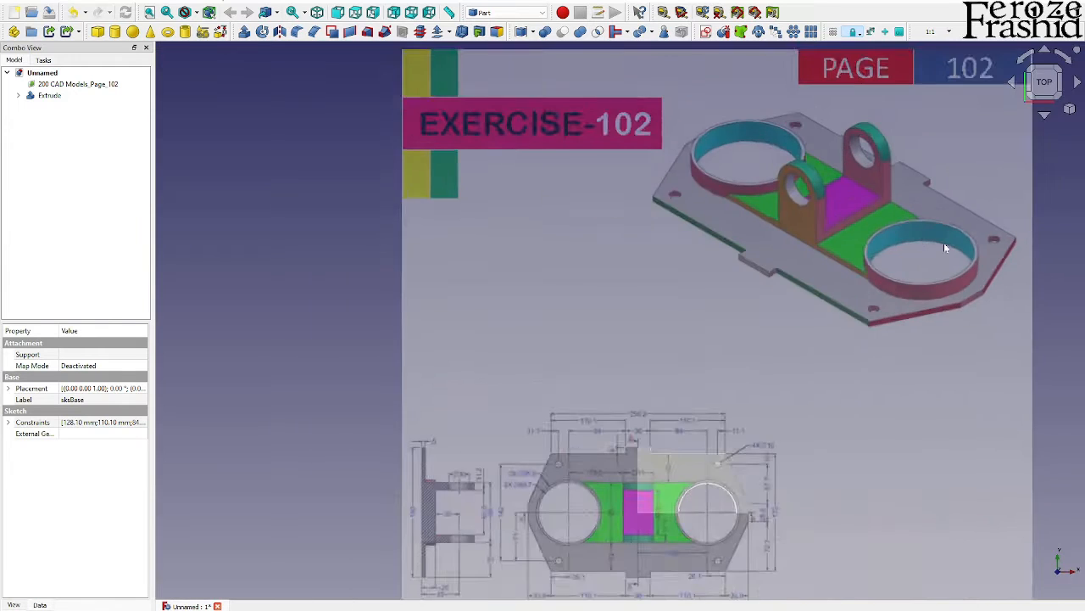
scroll(944, 243, "down", 3)
scroll(859, 341, "up", 5)
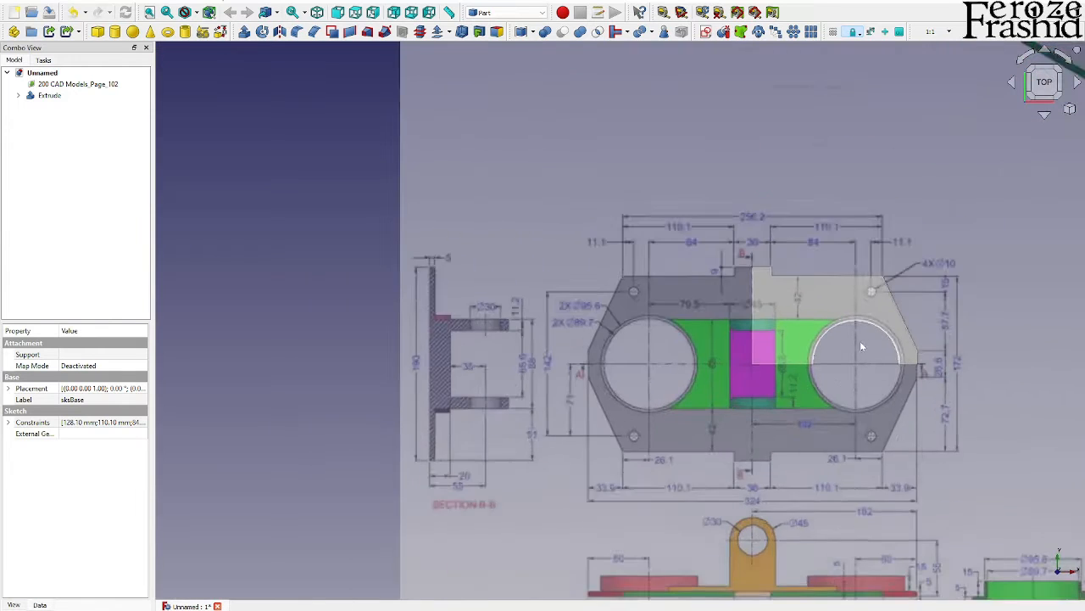
scroll(845, 305, "up", 3)
scroll(846, 297, "down", 1)
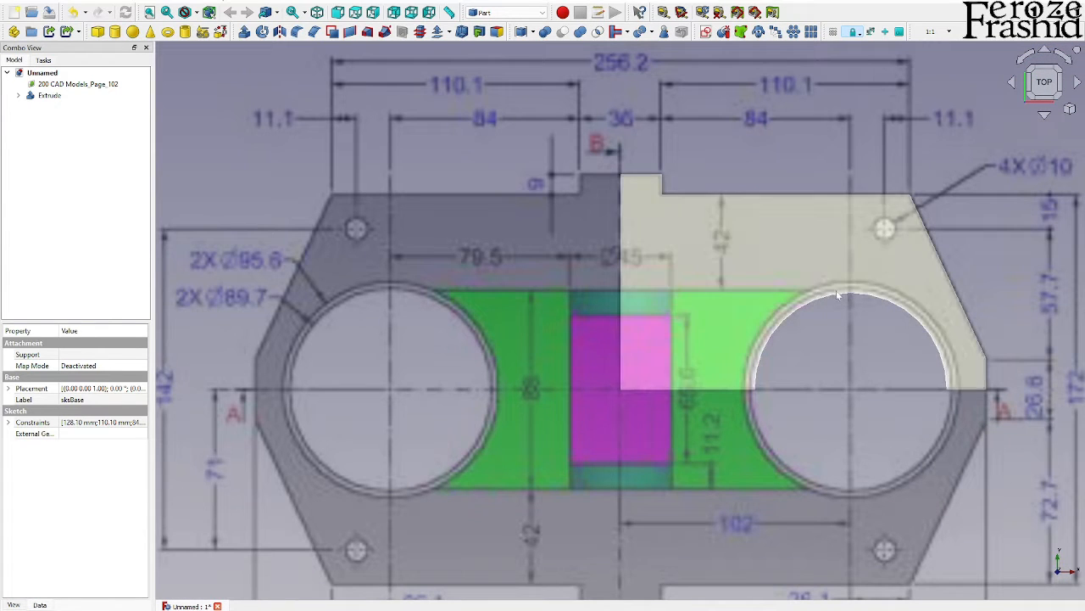
scroll(561, 185, "down", 3)
scroll(568, 195, "down", 3)
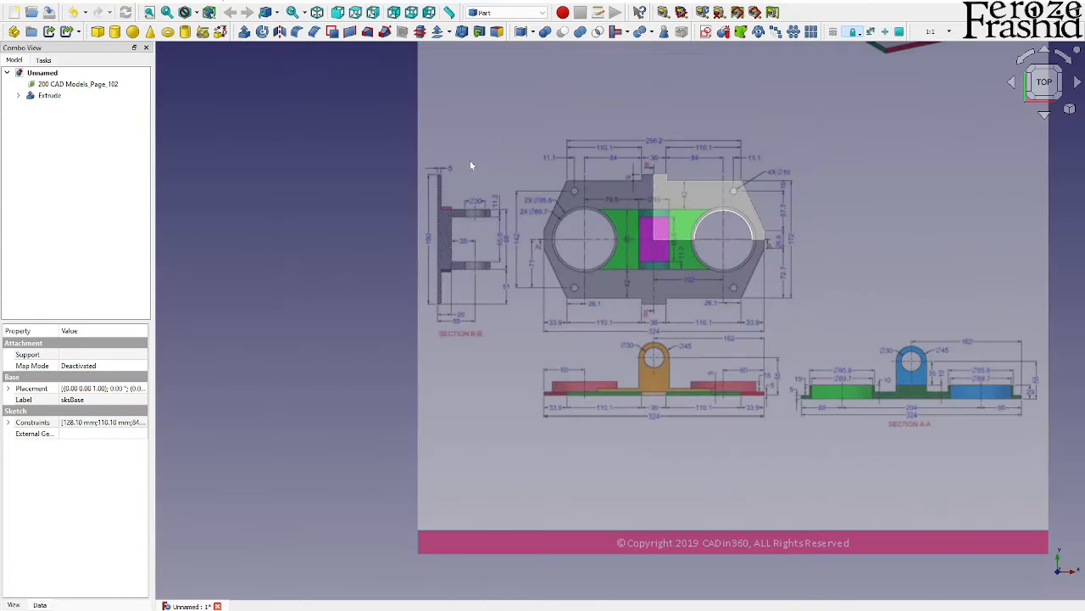
Create a sketch on the XY plane with zero offset and reference the plate's bore arc as external geometry
left_click(585, 90)
left_click(706, 31)
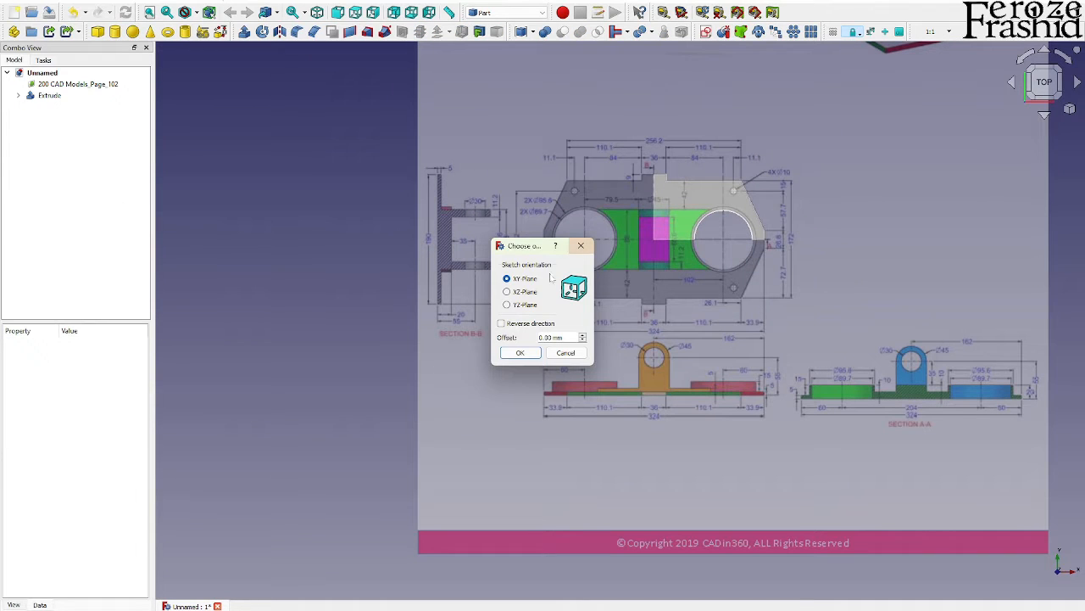
left_click(521, 353)
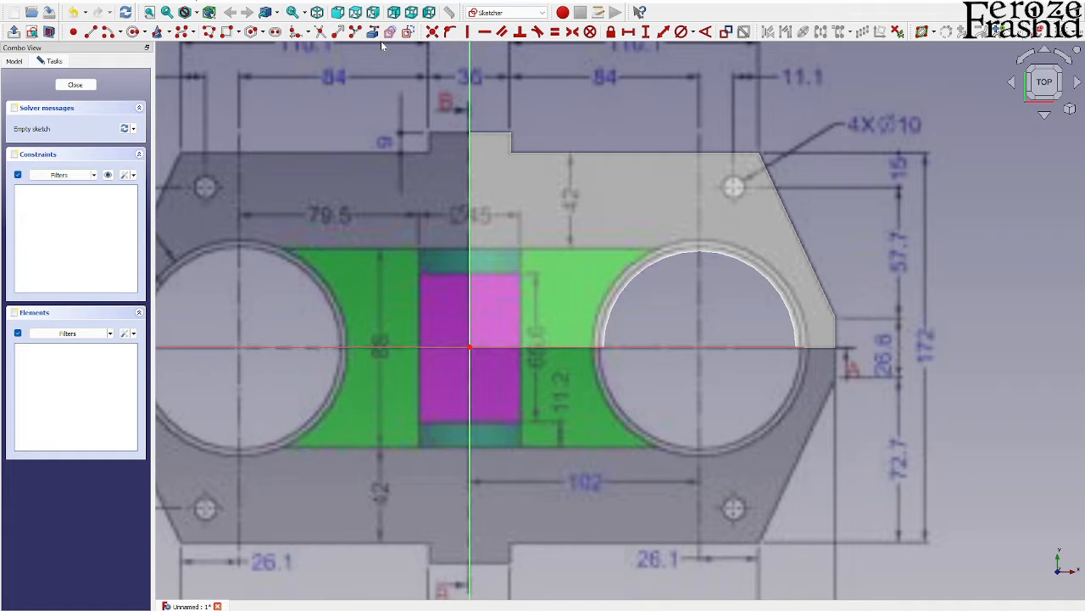
left_click(374, 33)
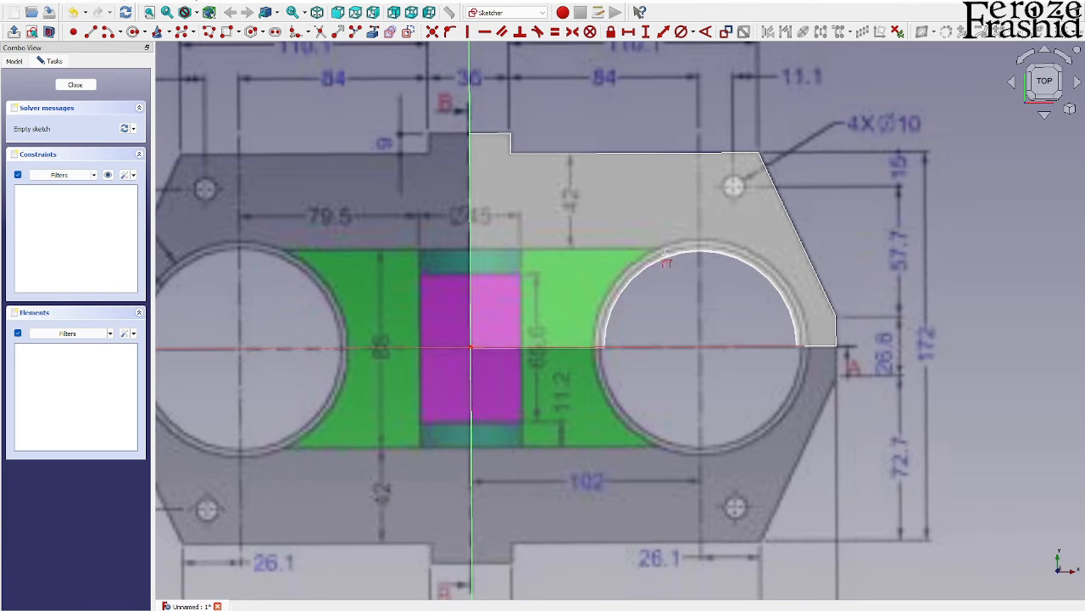
left_click(665, 261)
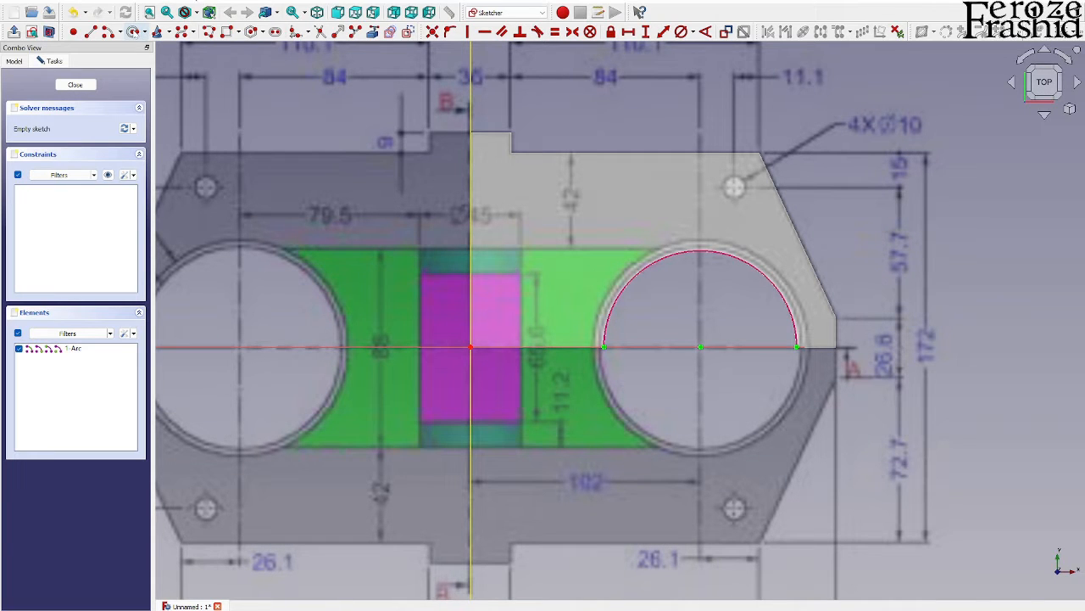
Draw two concentric half arcs about the bore's centre, one along the plate's arc and one larger, with their ends on the horizontal axis
left_click(133, 32)
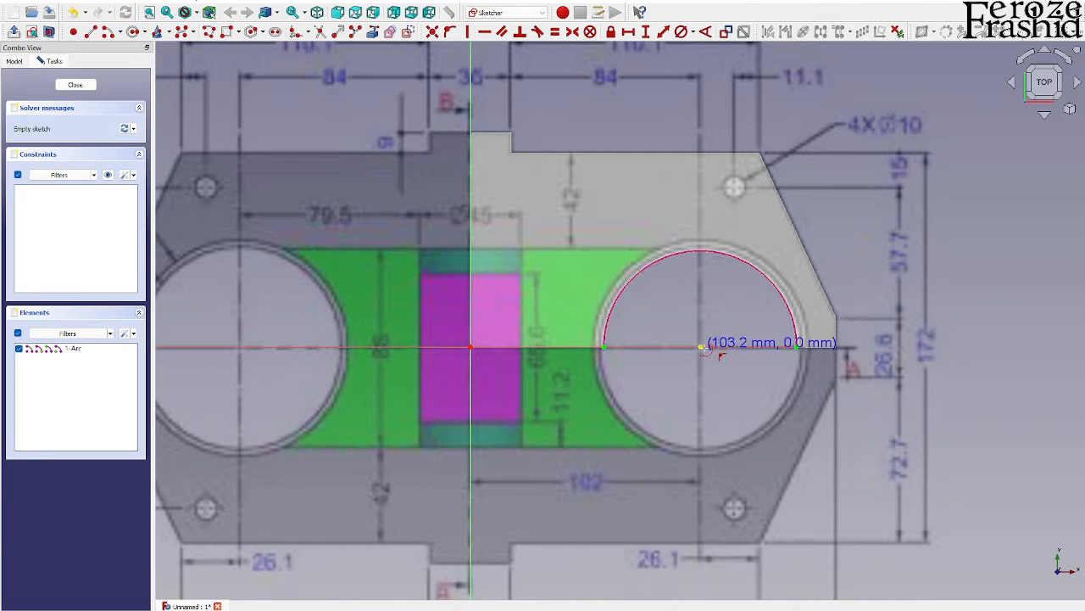
left_click(700, 347)
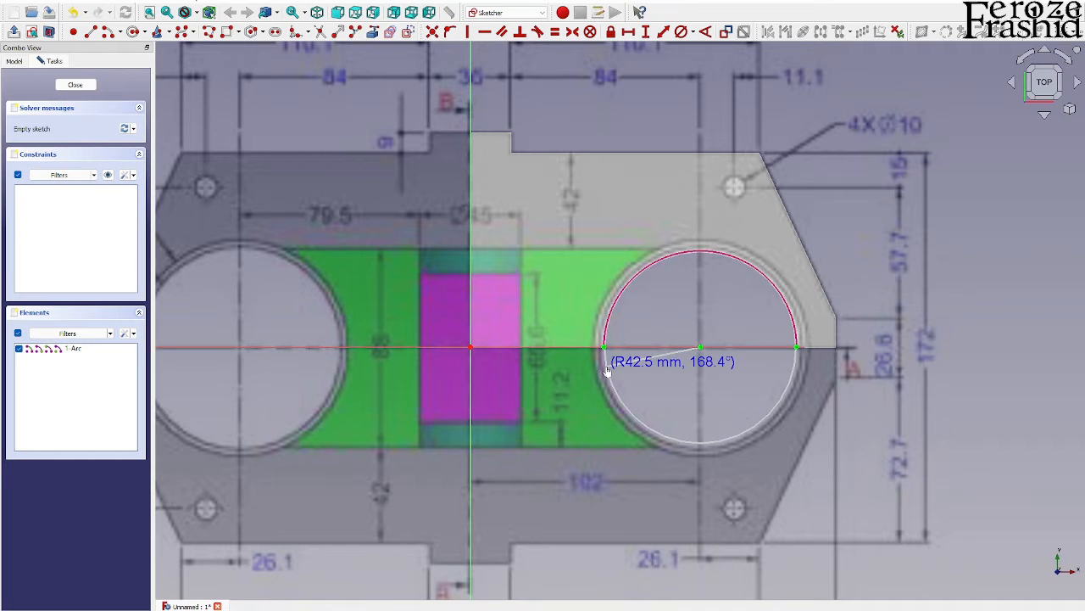
left_click(606, 366)
left_click(793, 369)
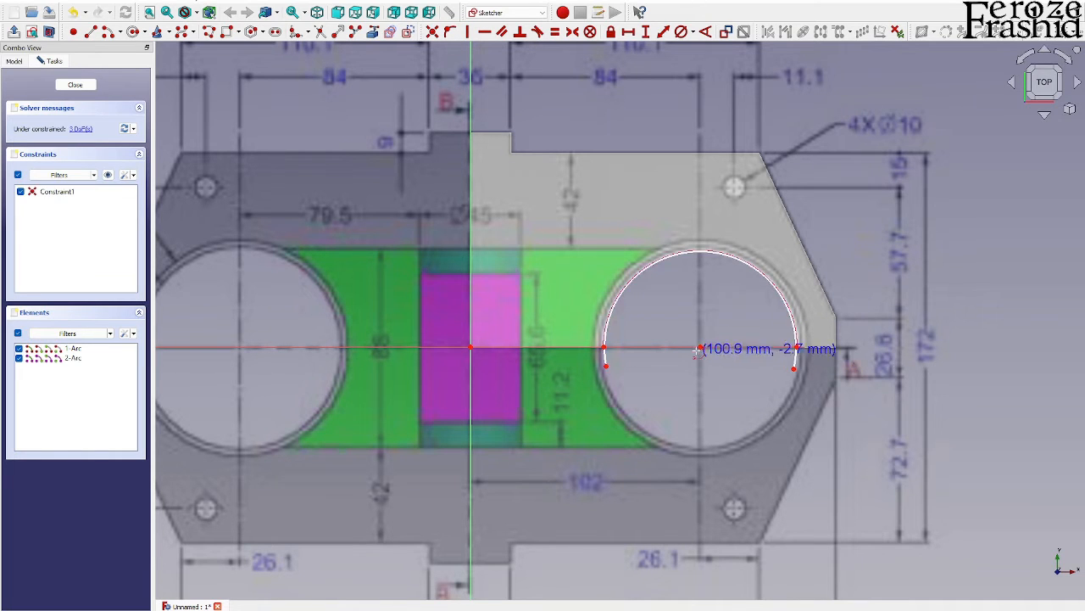
left_click(701, 348)
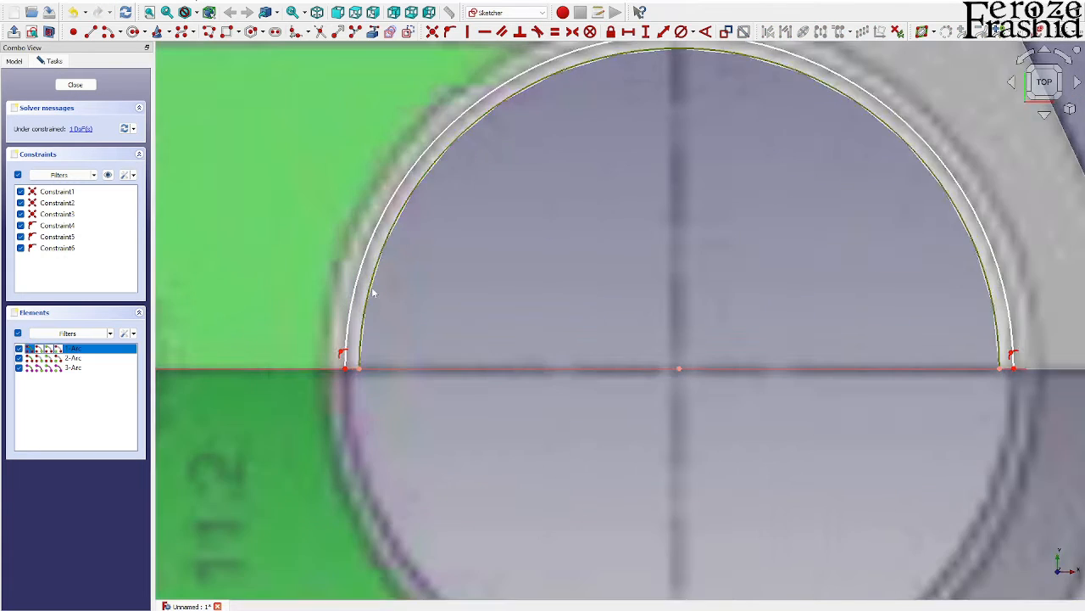
Set the outer arc's diameter to 89.7 mm
scroll(543, 194, "down", 3)
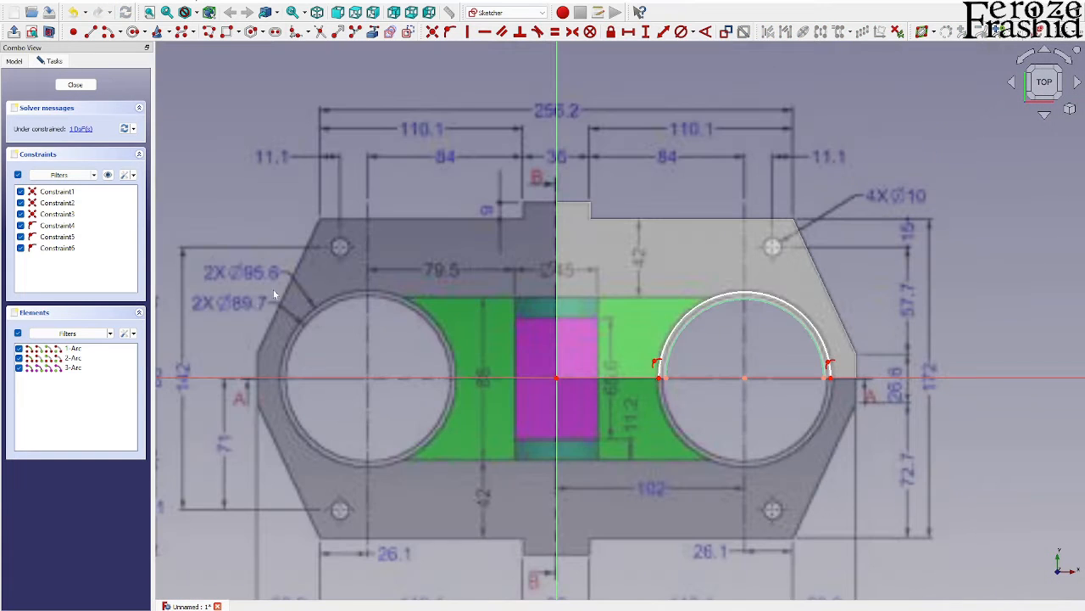
left_click(727, 295)
left_click(680, 32)
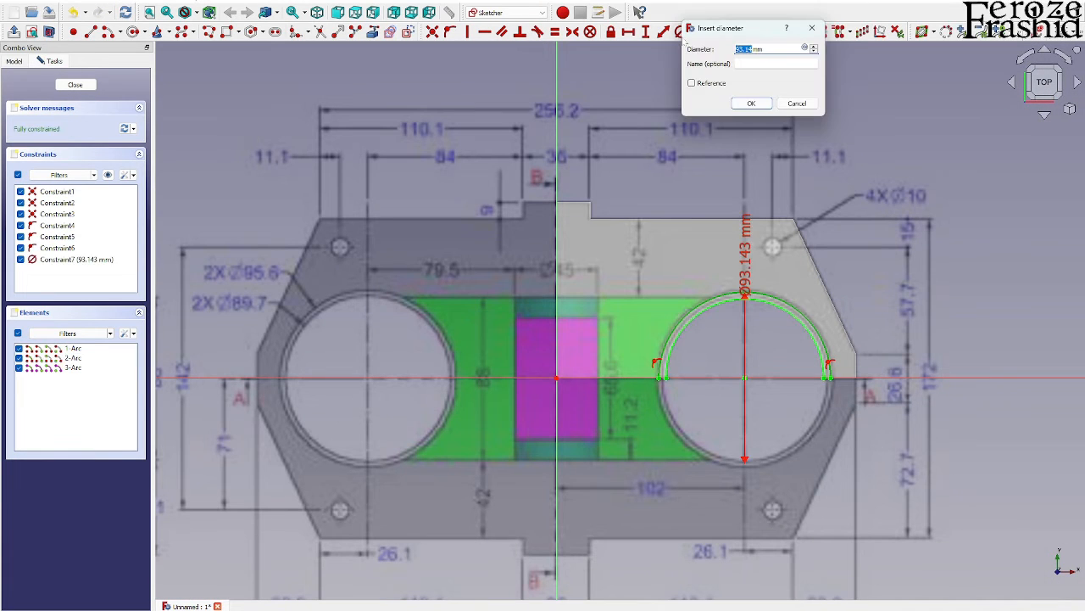
type("89.7")
key("Return")
Join the inner and outer arc endpoints with a short horizontal line on each side of the bore, and close the sketch
scroll(825, 396, "up", 5)
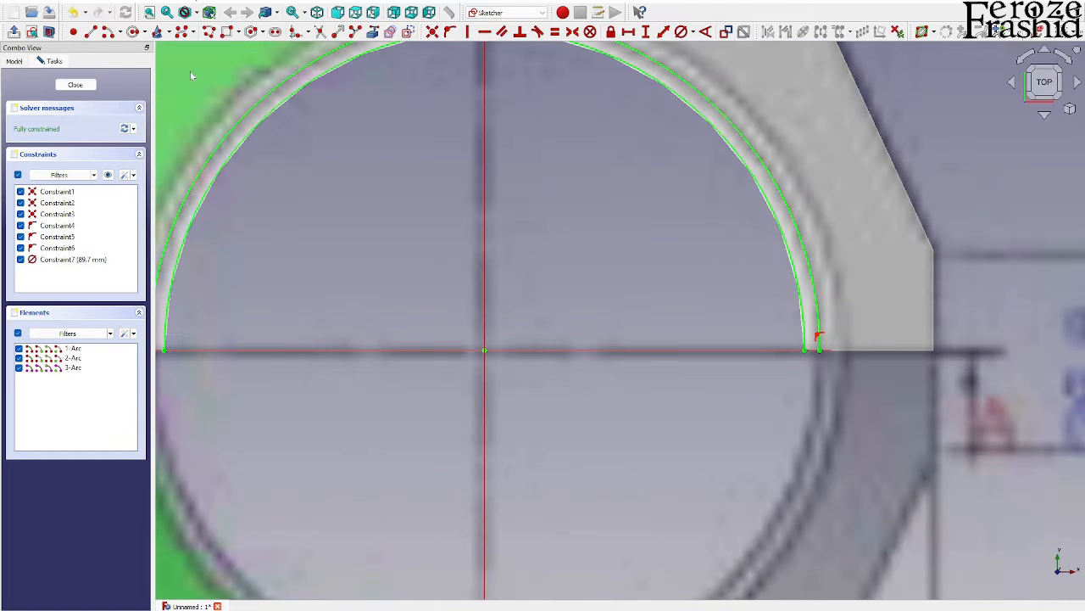
left_click(89, 35)
scroll(814, 346, "up", 5)
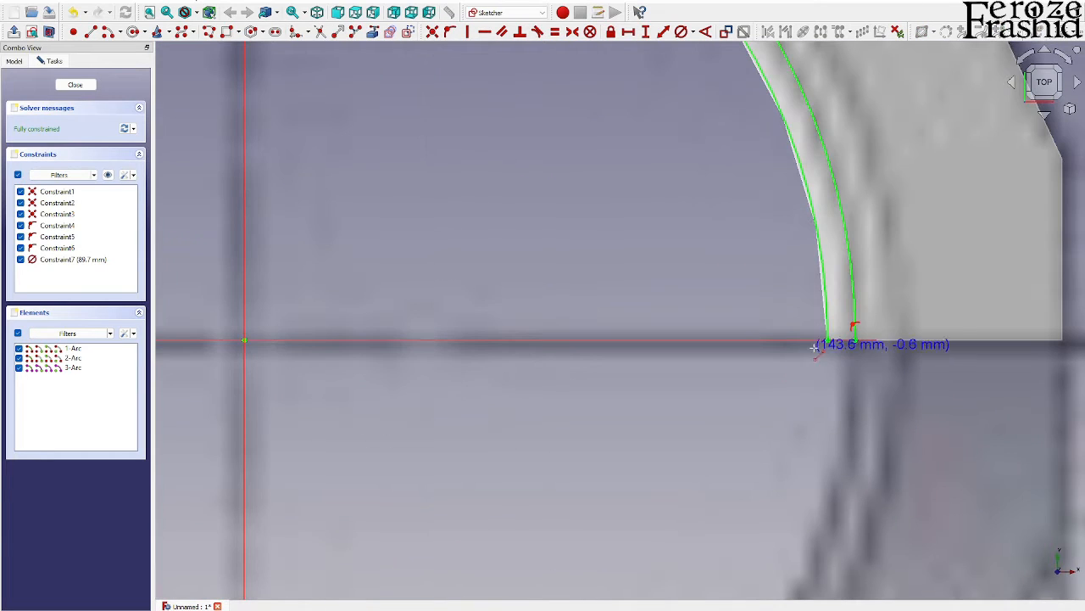
left_click(828, 340)
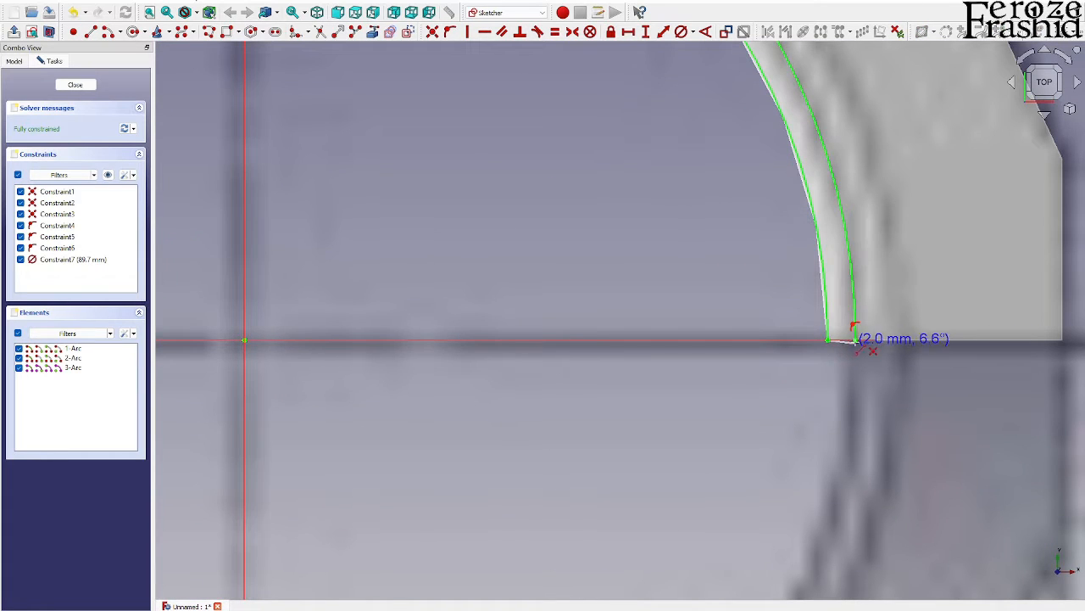
left_click(856, 340)
scroll(855, 340, "down", 5)
scroll(363, 344, "up", 5)
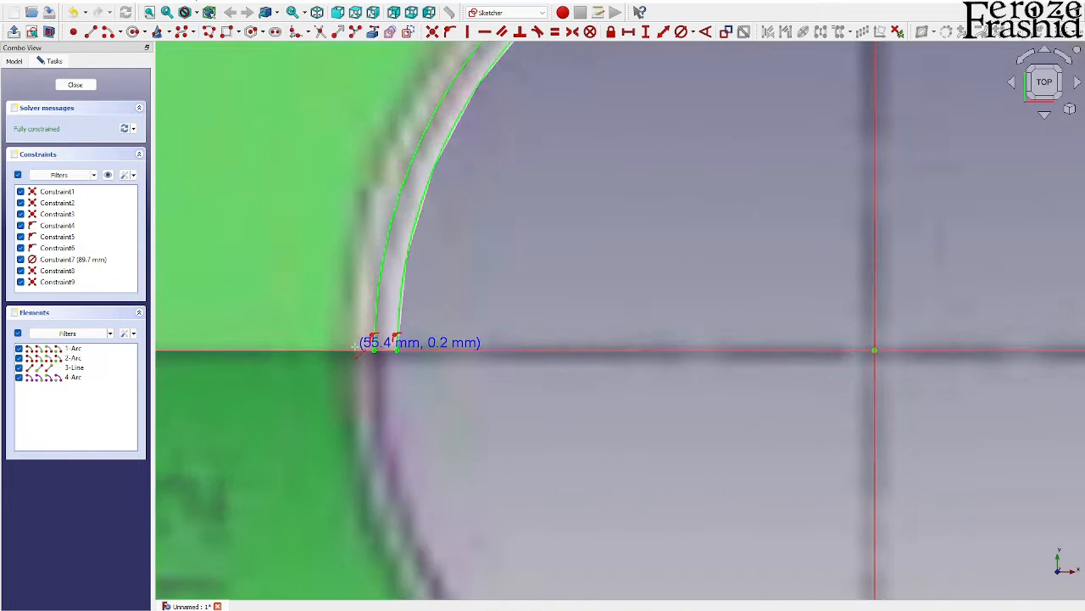
left_click(389, 350)
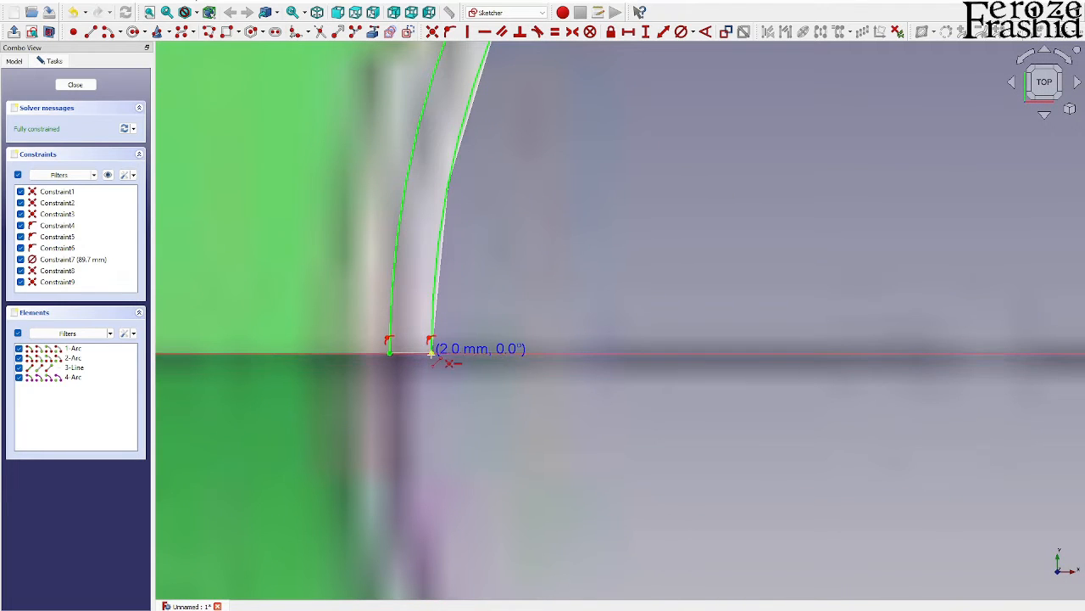
left_click(431, 349)
scroll(564, 407, "down", 5)
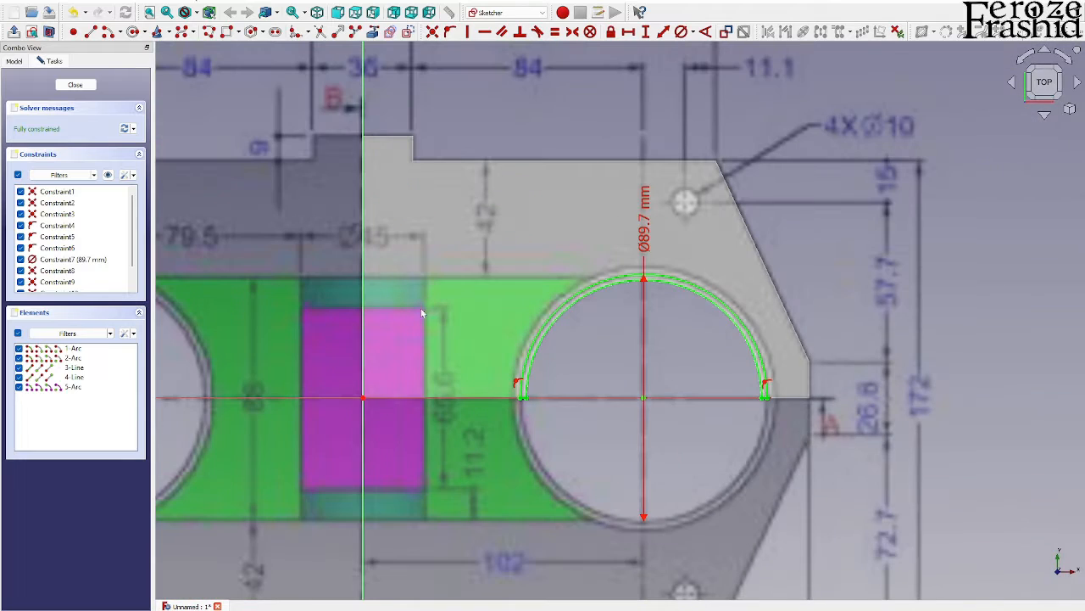
scroll(562, 333, "down", 2)
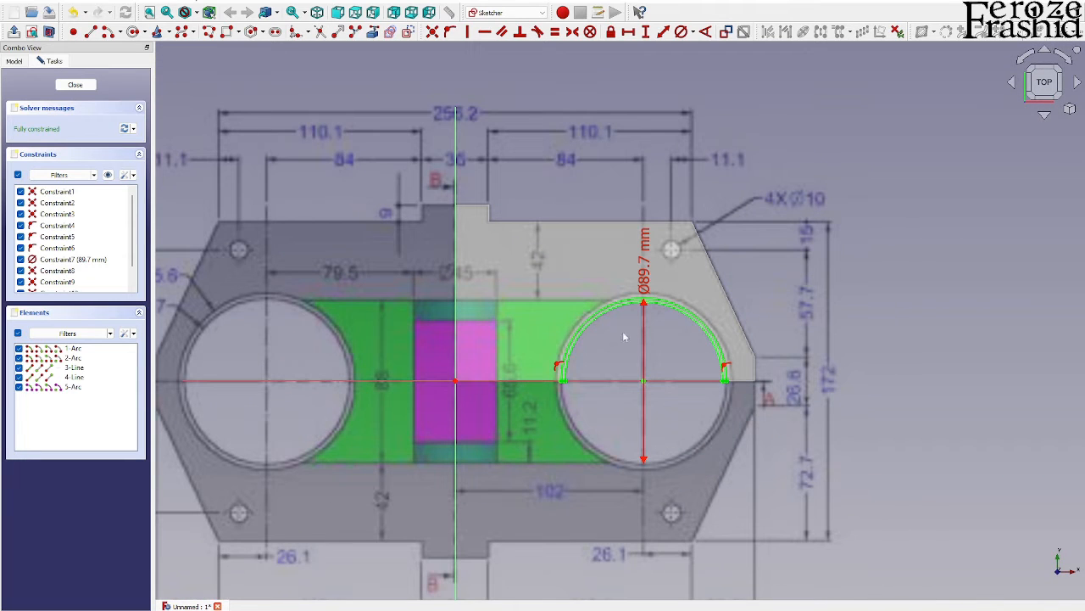
left_click(76, 84)
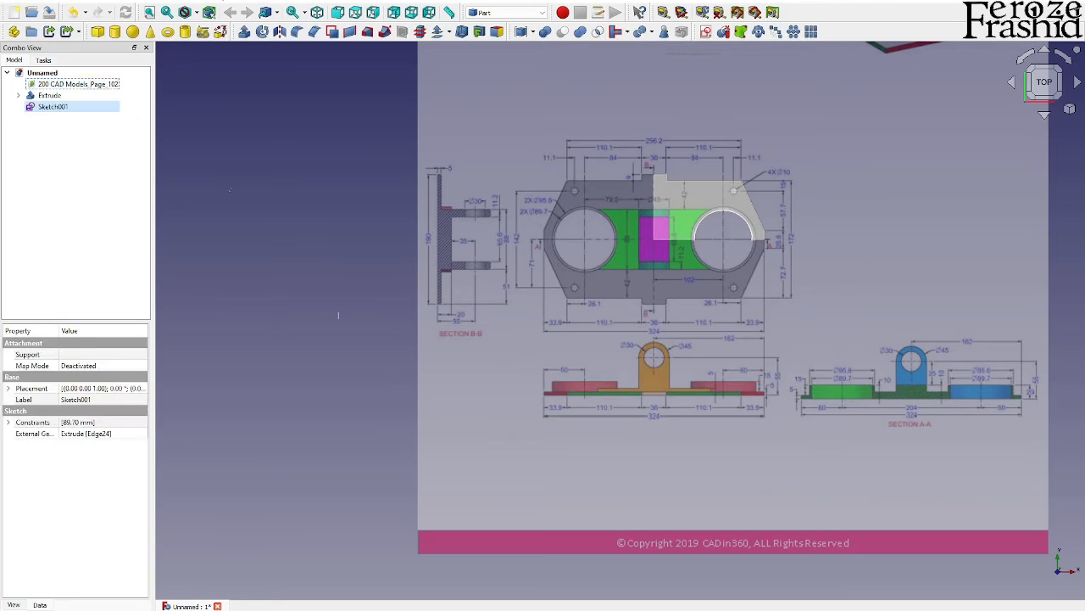
Extrude the half-ring sketch around the bore 15 mm along its normal as a solid
left_click(318, 327)
left_click(63, 110)
scroll(1015, 392, "up", 6)
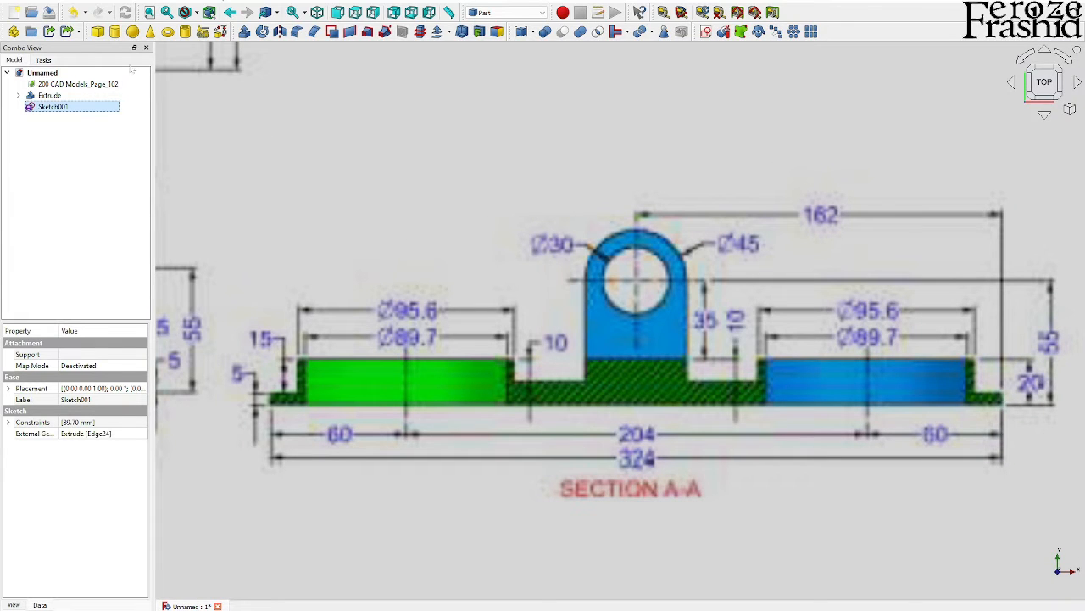
left_click(244, 32)
type("15mm")
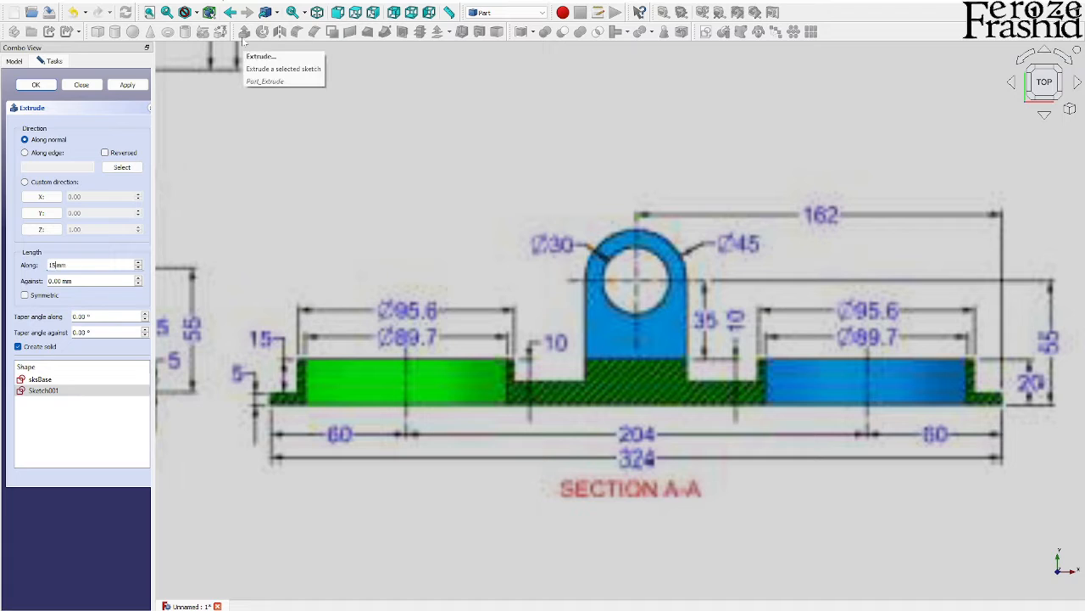
key("Return")
scroll(526, 472, "down", 5)
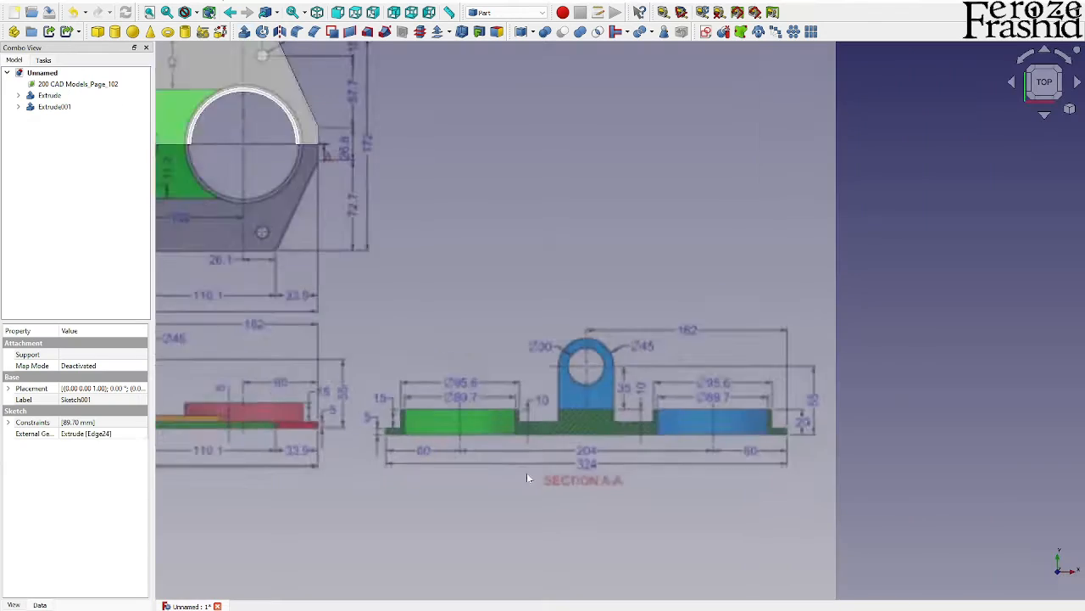
scroll(437, 354, "up", 6)
mouse_move(431, 309)
middle_mouse_down()
mouse_move(388, 174)
mouse_move(480, 223)
mouse_move(407, 263)
middle_mouse_up()
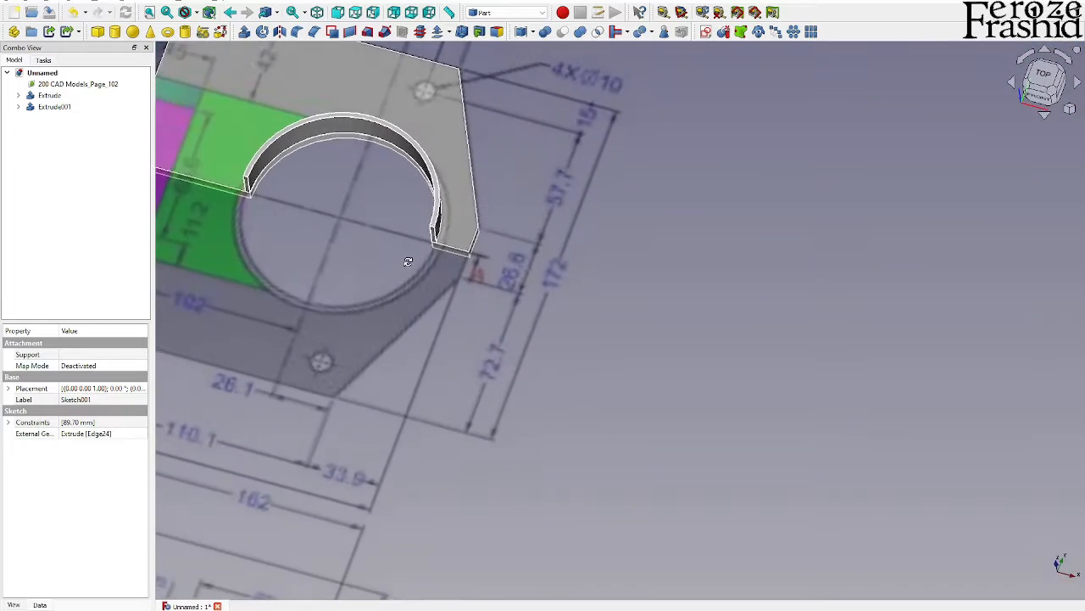
scroll(658, 334, "down", 3)
scroll(657, 330, "down", 1)
left_click(1043, 75)
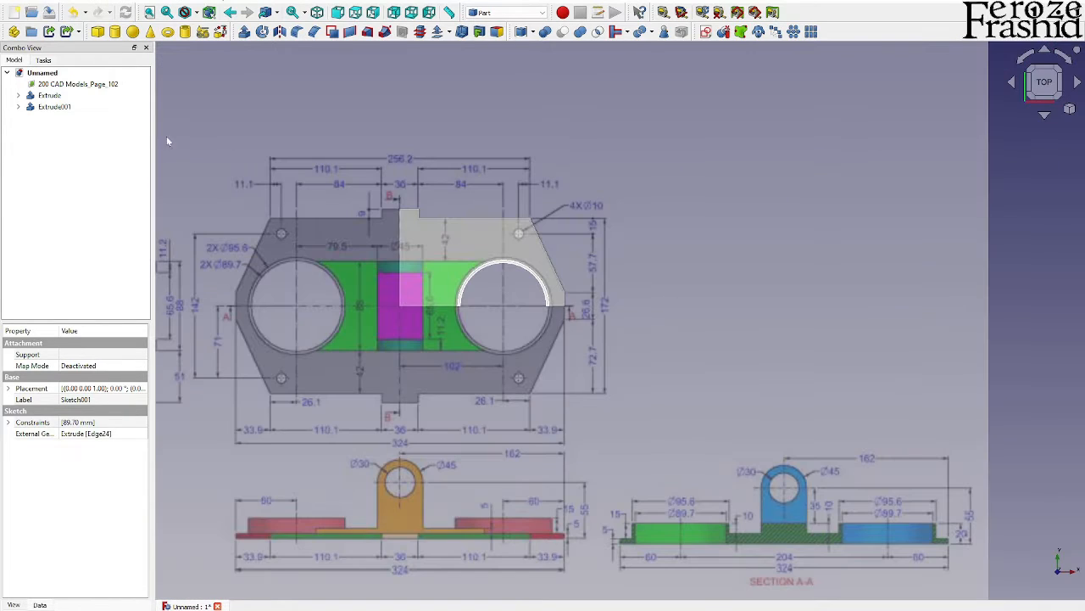
Rename the base plate extrusion as BasePad
left_click(47, 106)
left_click(48, 96)
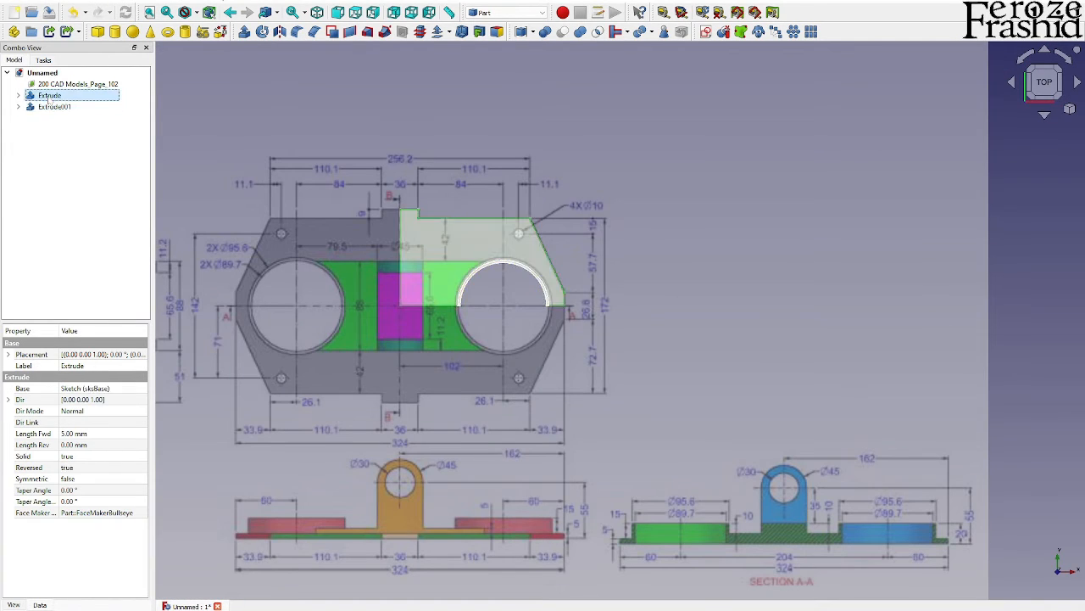
left_click(49, 106)
left_click(50, 97)
left_click(51, 96)
type("Ba")
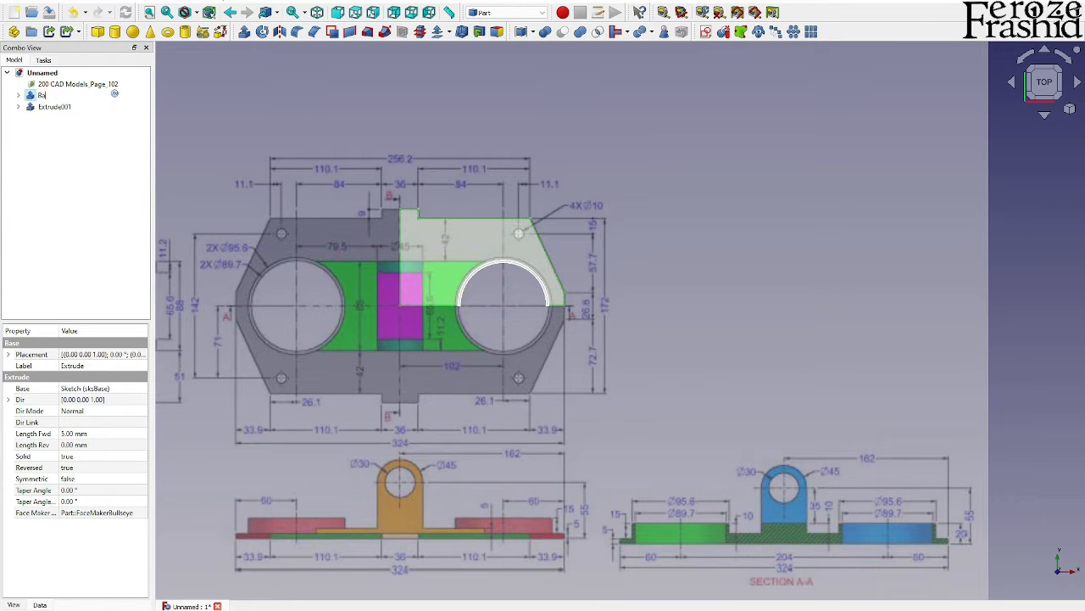
type("sePad")
key("Return")
Rename the ring extrusion as CircularCollar
key("Down")
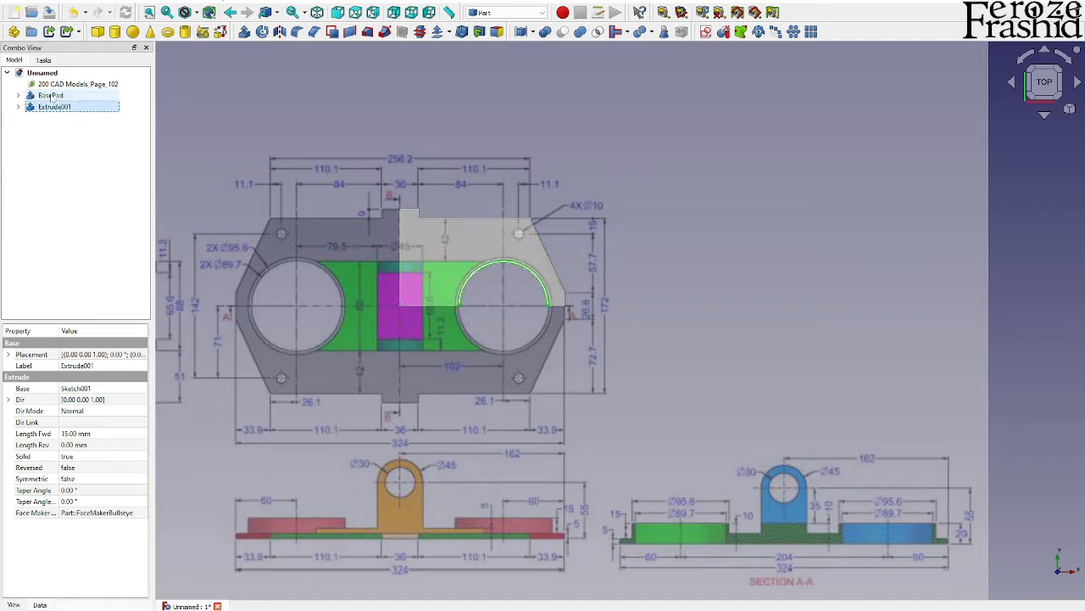
key("F2")
type("CircularCollar")
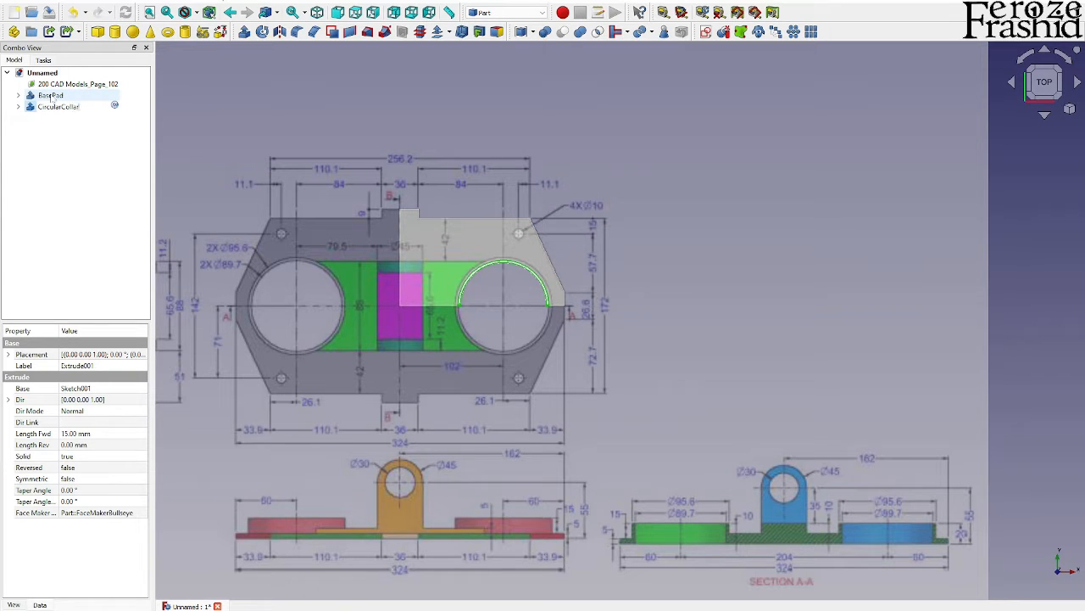
key("Return")
Examine the drawing's isometric, front, Section A-A and Section B-B views for the thickness and extent of the raised area between the rings
scroll(717, 372, "down", 3)
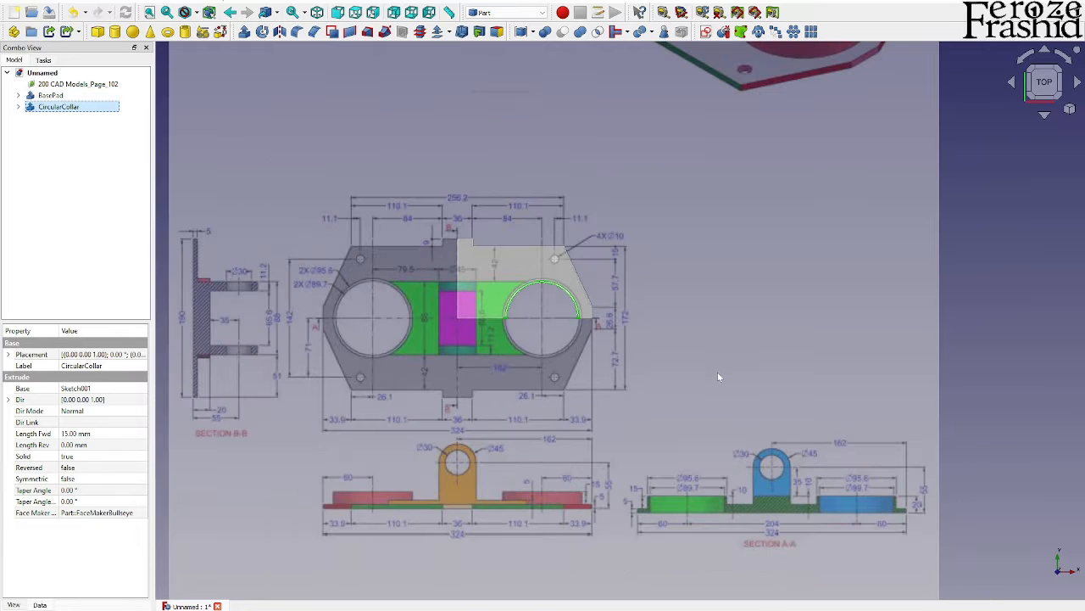
scroll(780, 305, "down", 1)
scroll(754, 161, "up", 4)
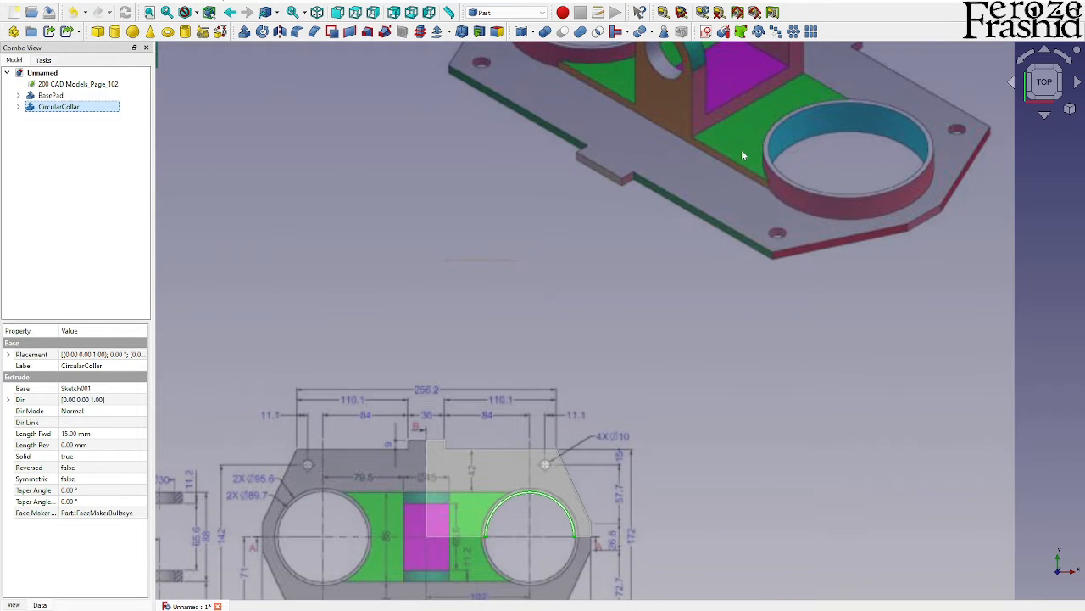
scroll(763, 137, "down", 5)
scroll(835, 479, "up", 6)
scroll(833, 489, "up", 1)
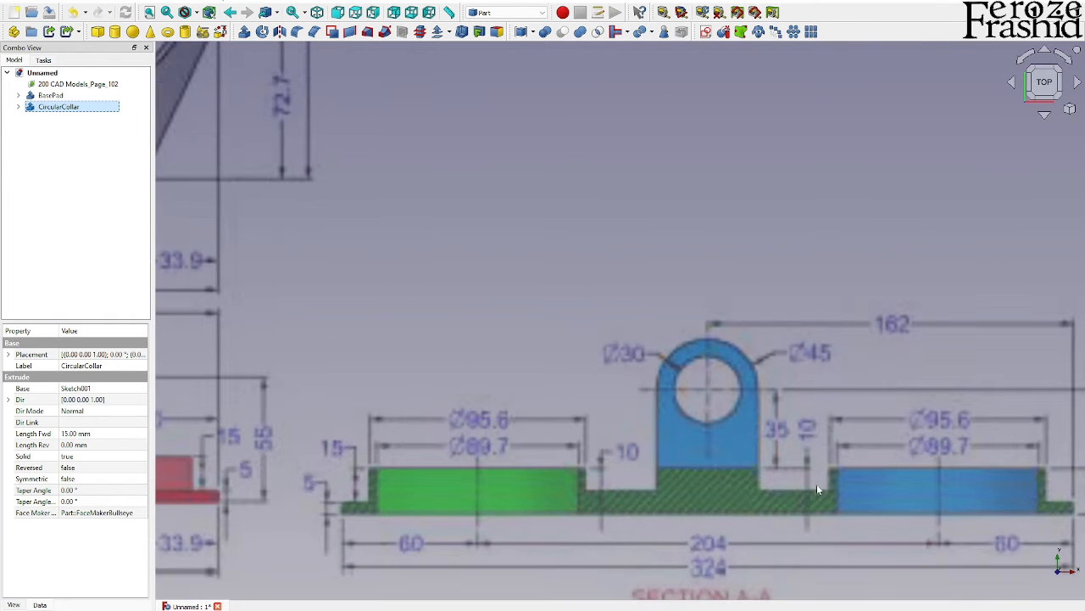
scroll(632, 484, "down", 2)
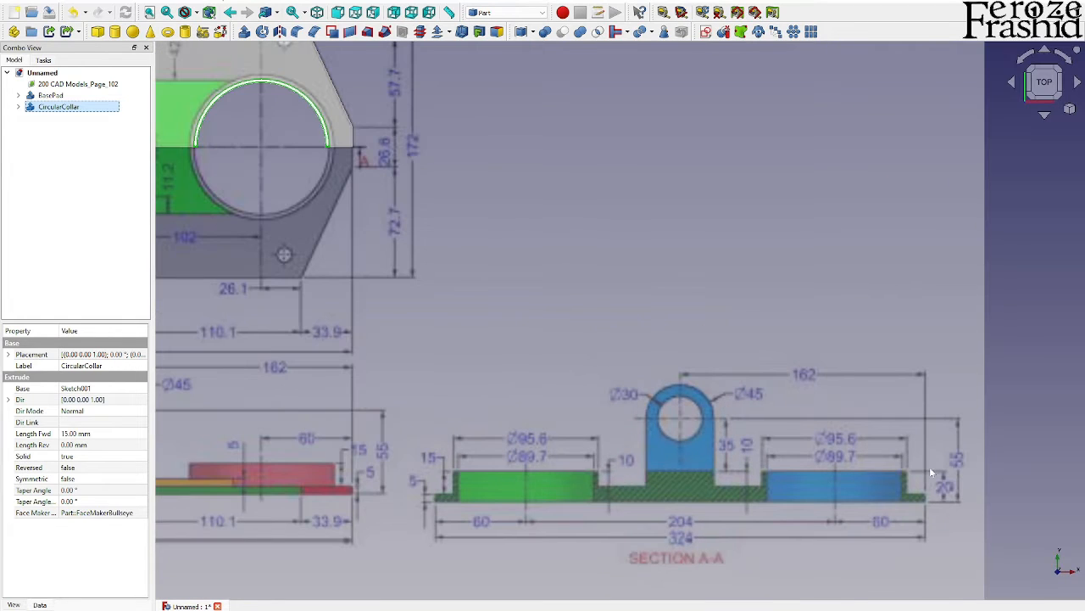
scroll(929, 467, "down", 3)
scroll(424, 480, "up", 4)
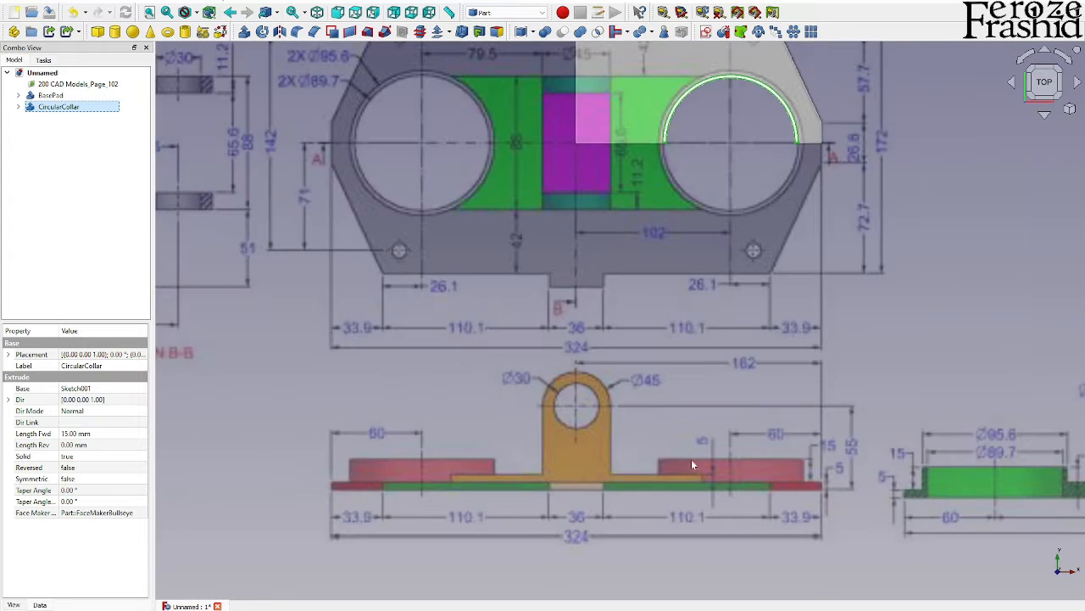
scroll(691, 459, "down", 3)
scroll(300, 266, "up", 4)
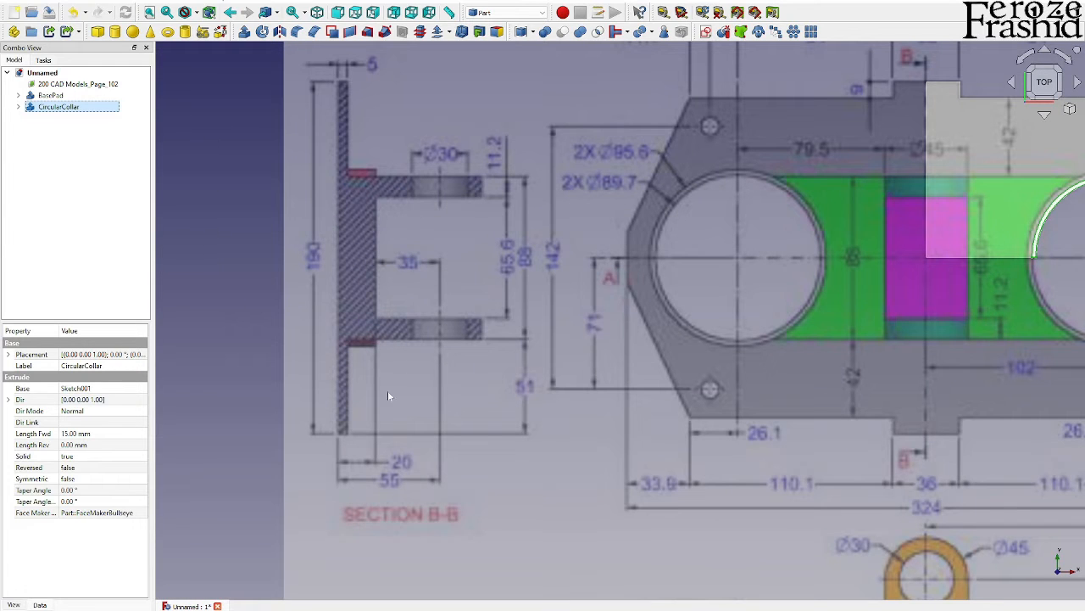
scroll(366, 413, "down", 3)
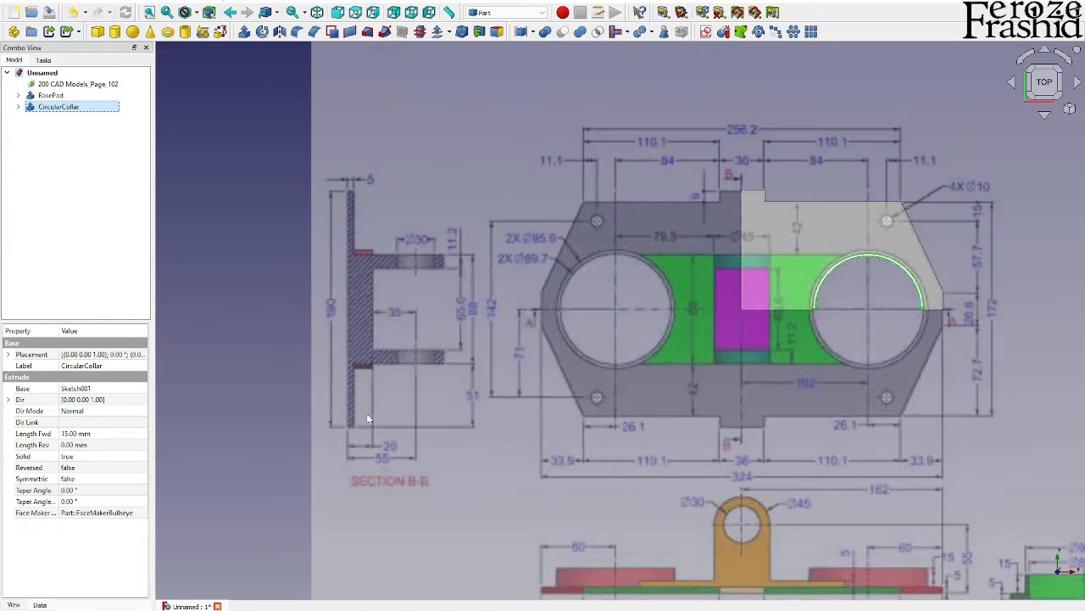
scroll(314, 332, "down", 1)
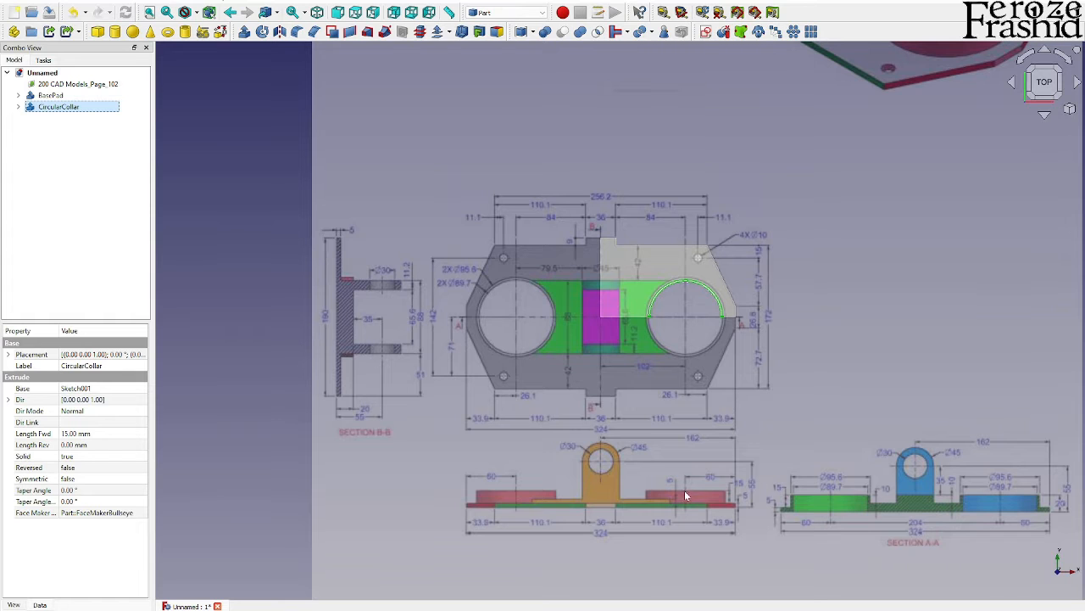
scroll(670, 498, "up", 3)
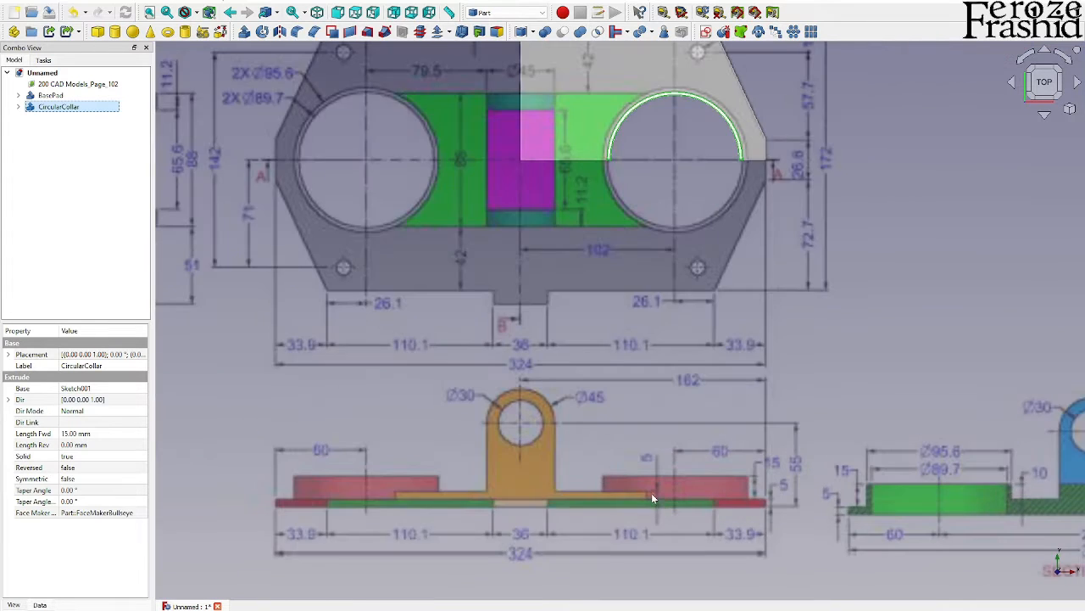
scroll(621, 502, "down", 2)
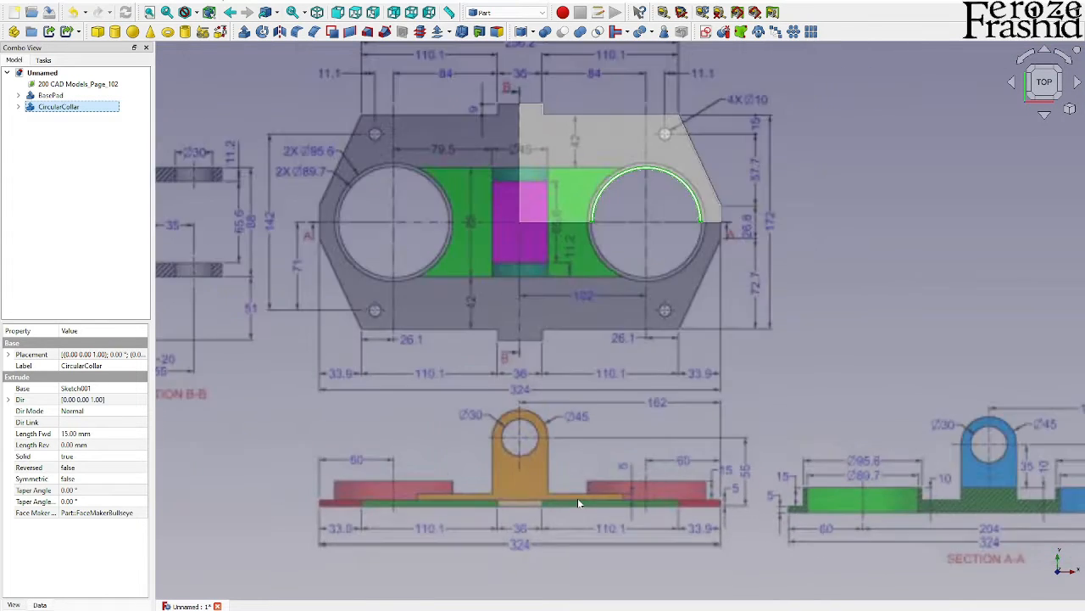
scroll(894, 506, "down", 1)
scroll(767, 521, "down", 2)
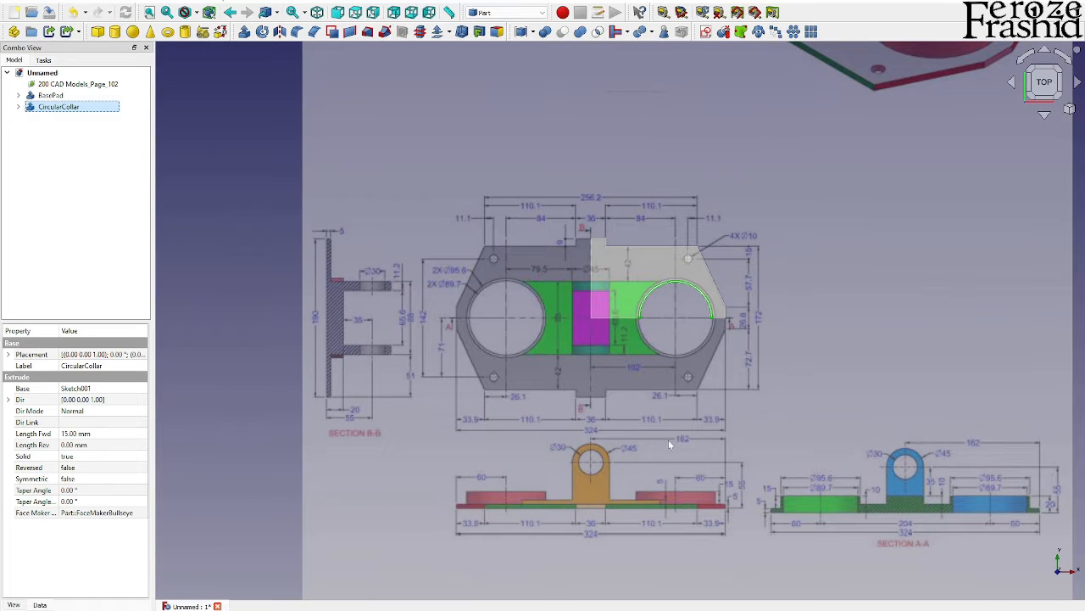
scroll(625, 279, "up", 2)
scroll(666, 333, "down", 3)
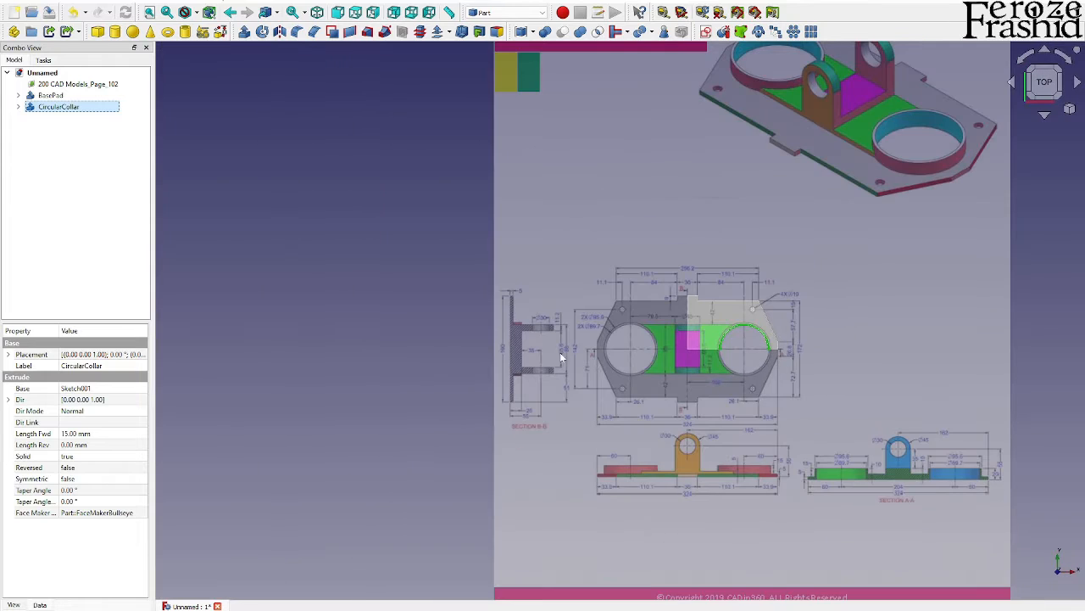
Create a sketch on the XY plane and reference the collar's outer arc as external geometry
left_click(603, 313)
scroll(947, 171, "up", 3)
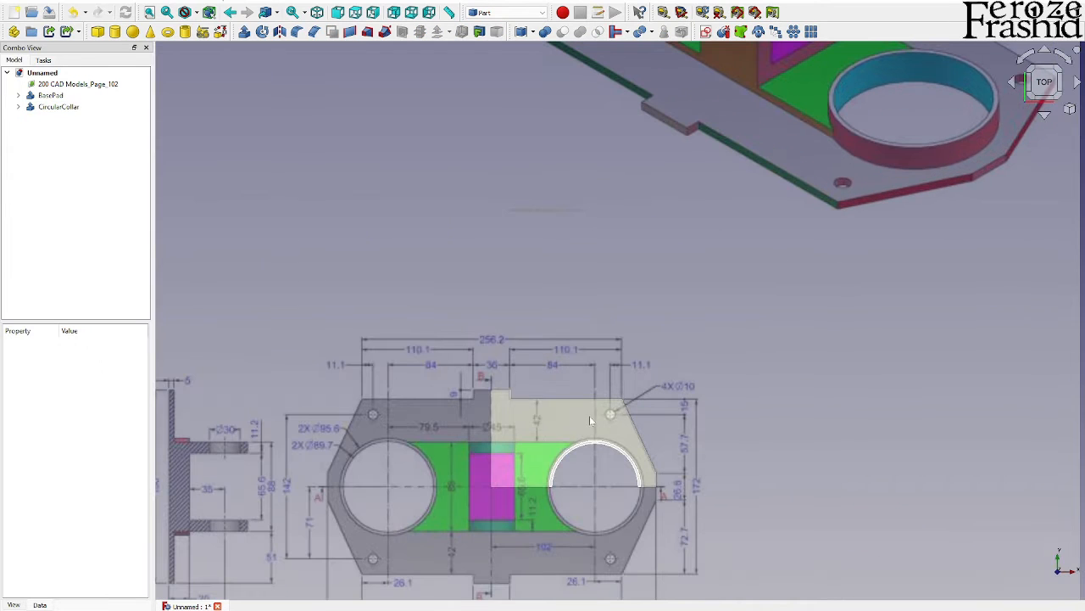
left_click(706, 31)
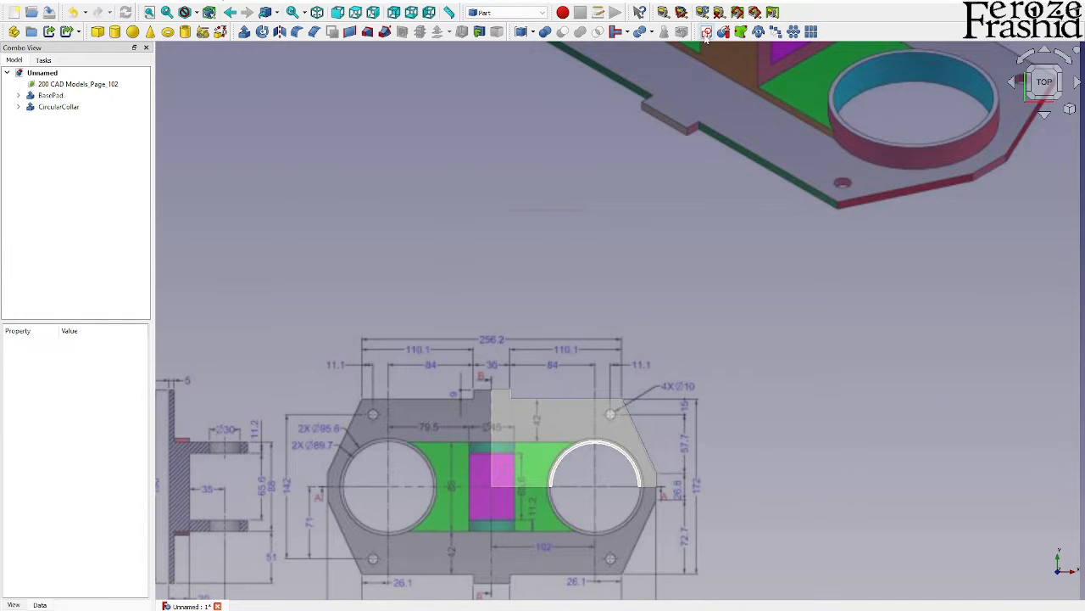
left_click(520, 352)
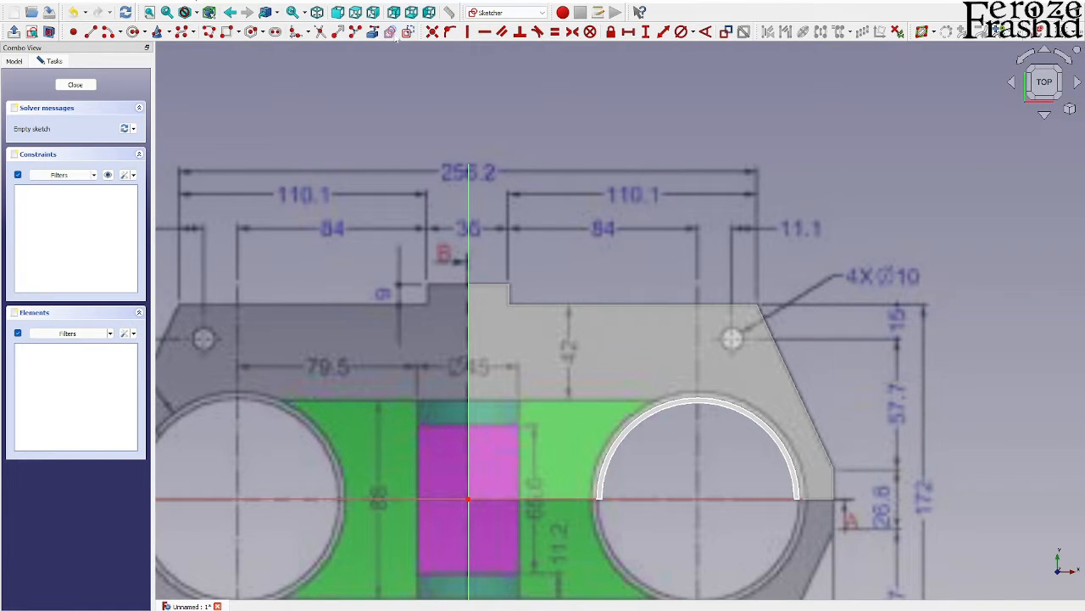
left_click(625, 432)
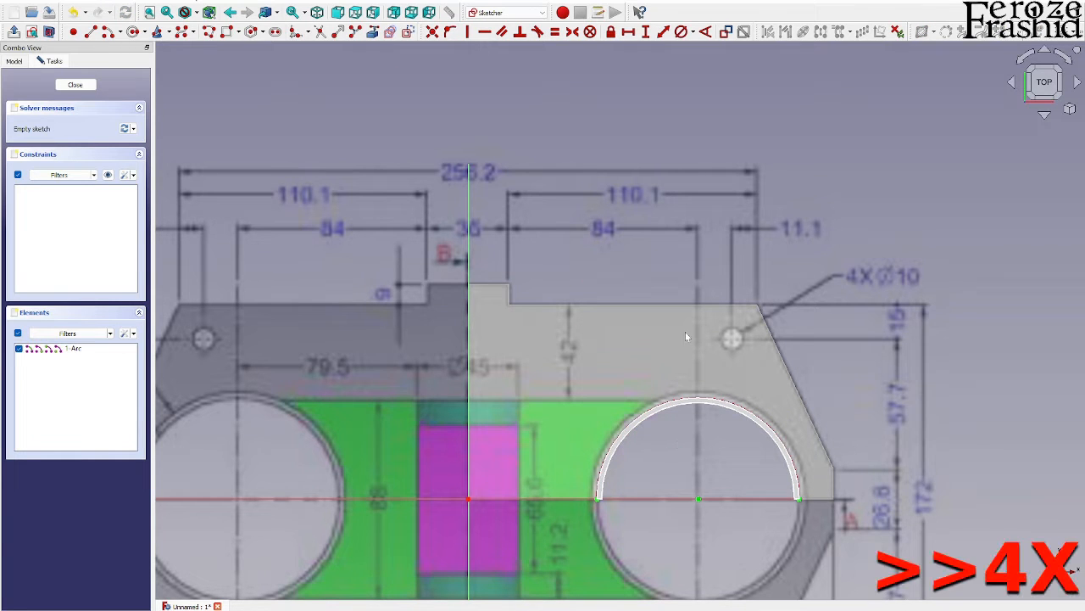
Draw a vertical line about 42 mm up from the origin and a horizontal line from its upper end to the collar's arc
left_click(107, 31)
scroll(688, 217, "down", 2)
scroll(640, 363, "up", 1)
left_click(519, 417)
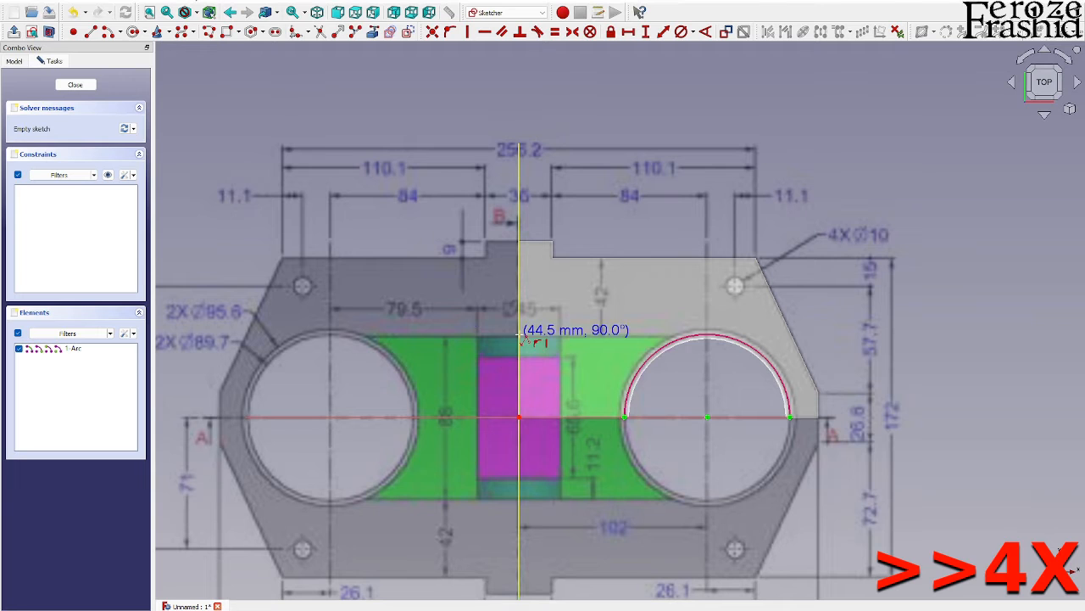
left_click(519, 339)
left_click(678, 340)
right_click(679, 339)
Add an arc about the bore's centre along the collar, complete the filler profile with a 42.5 mm dimension, and close the sketch
left_click(109, 32)
left_click(708, 417)
left_click(679, 340)
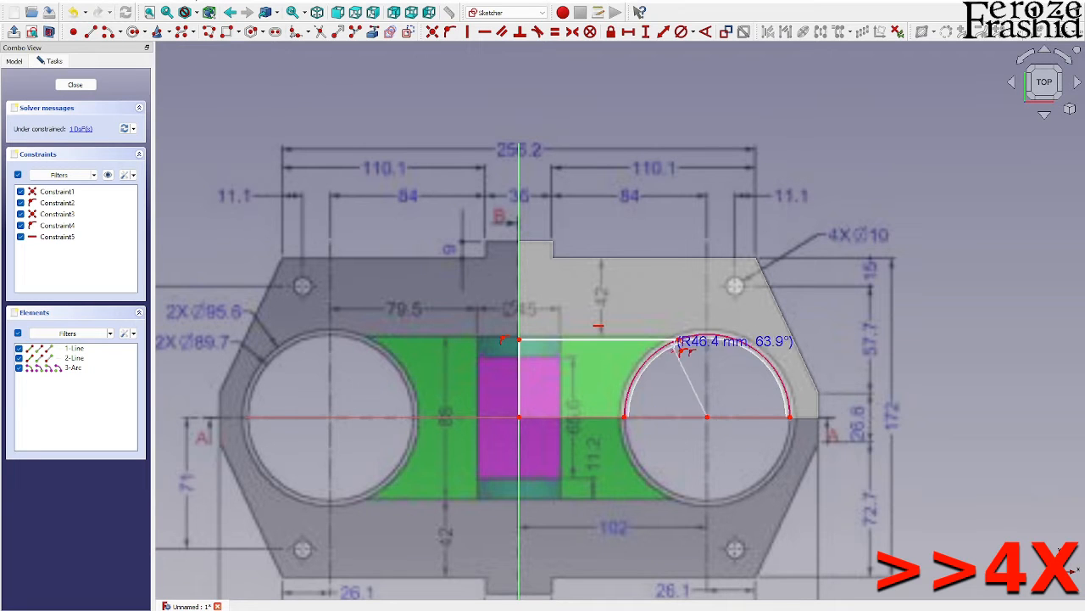
left_click(788, 416)
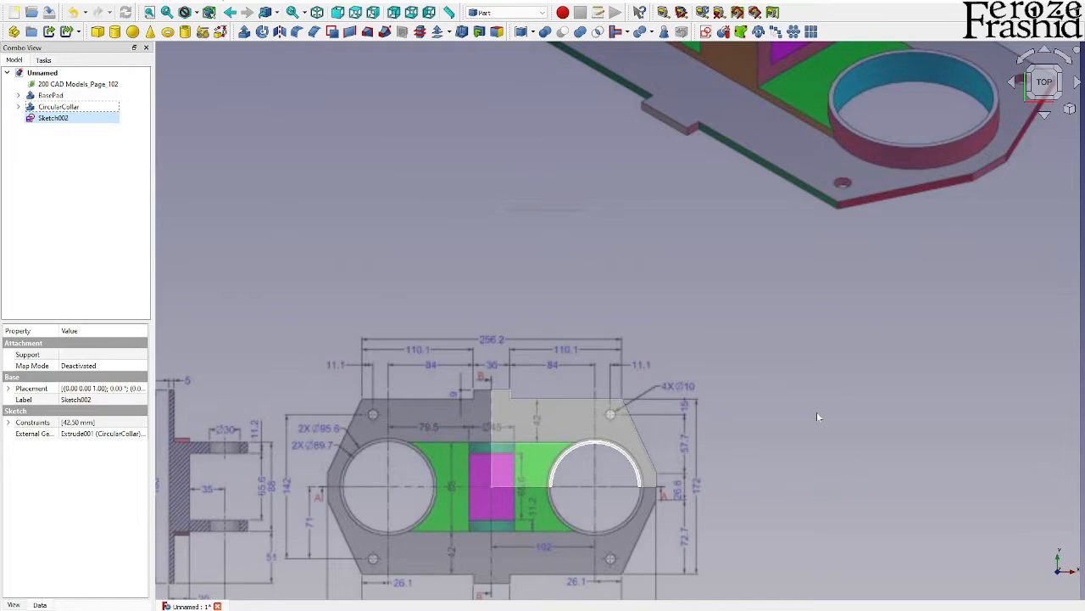
Extrude the filler profile 5 mm along its normal and rename the extrusion as Filler
scroll(816, 417, "down", 1)
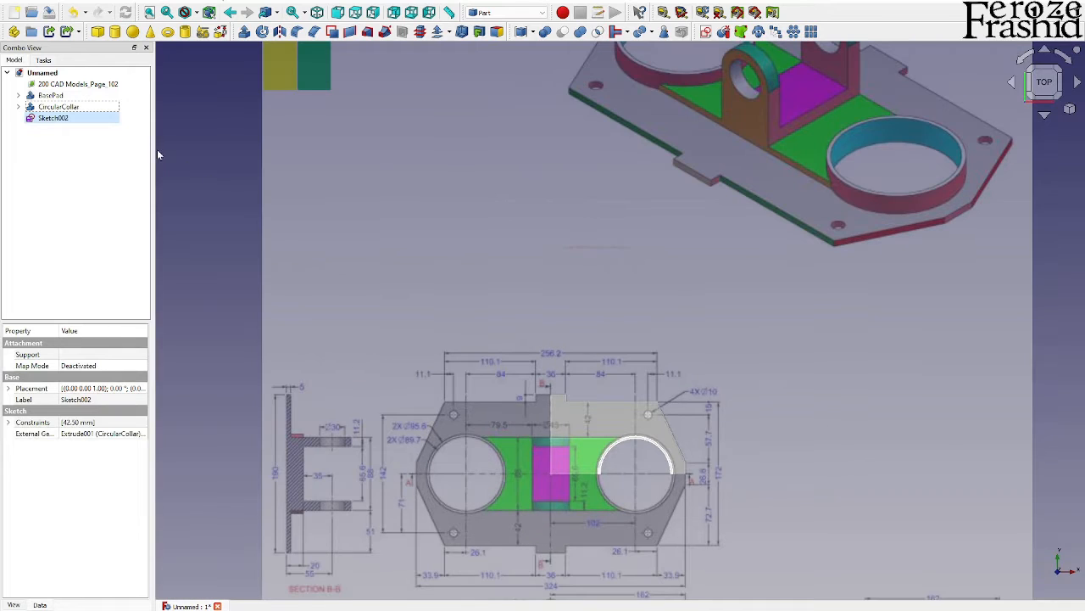
left_click(244, 31)
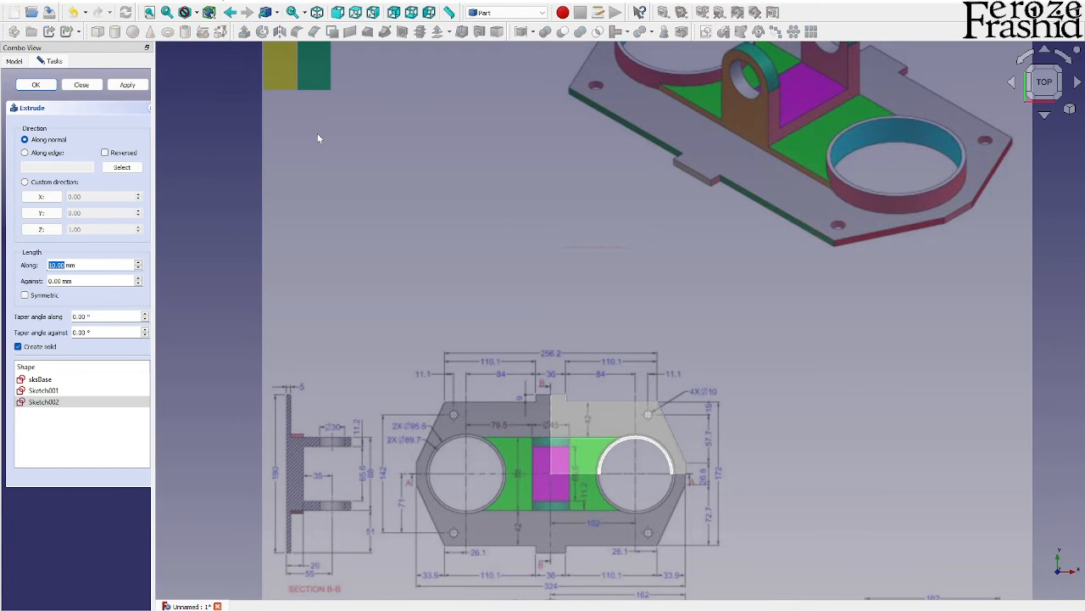
key("Return")
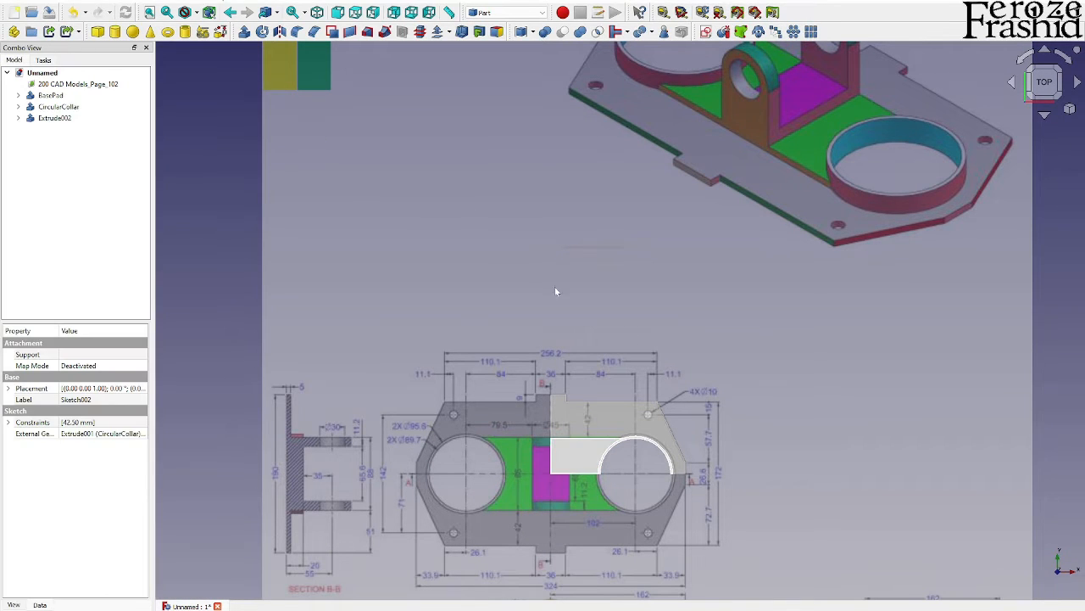
middle_click_drag(717, 487, 657, 332)
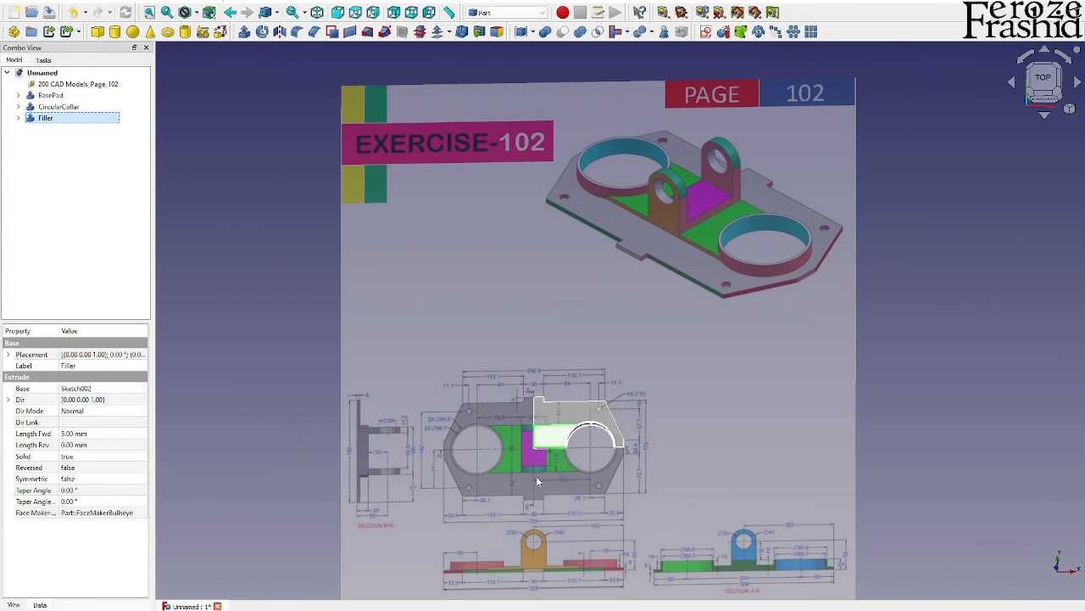
Reopen the sketch of the circular collar for editing
scroll(536, 476, "up", 3)
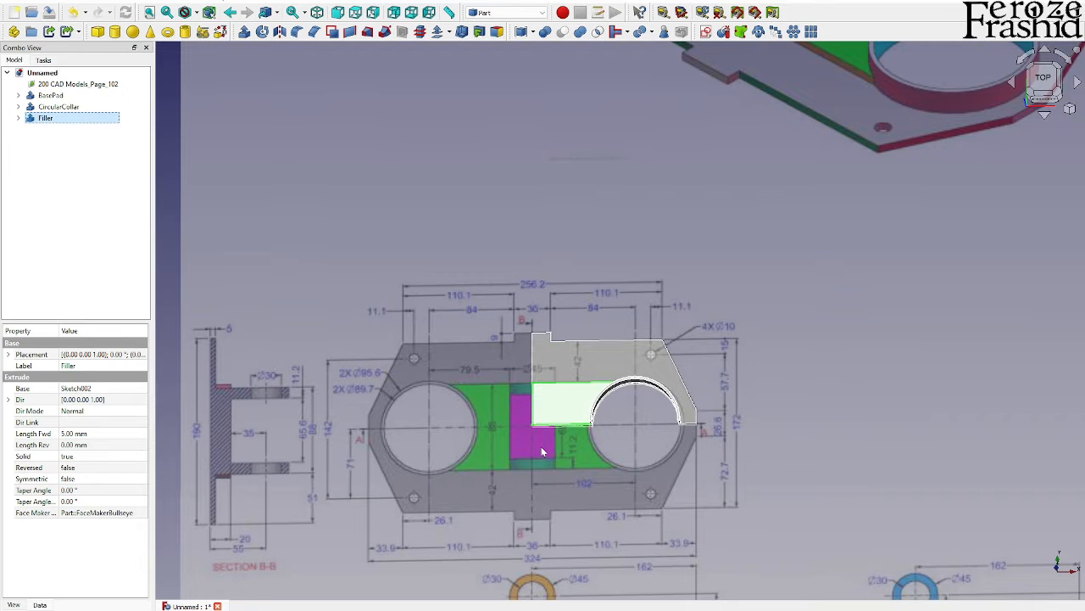
scroll(543, 451, "down", 3)
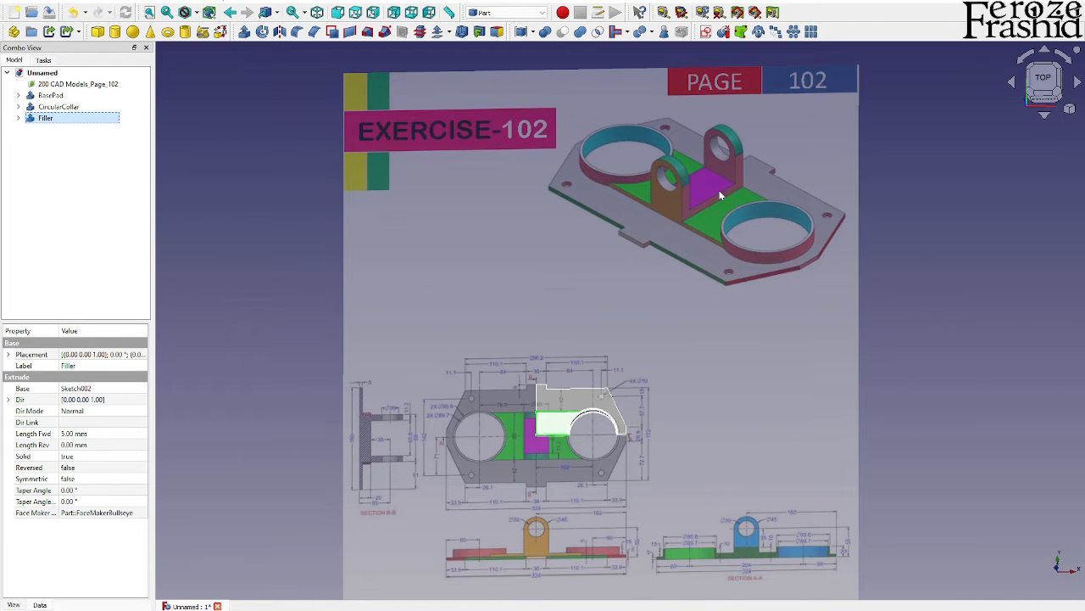
scroll(683, 395, "down", 2)
scroll(458, 313, "up", 5)
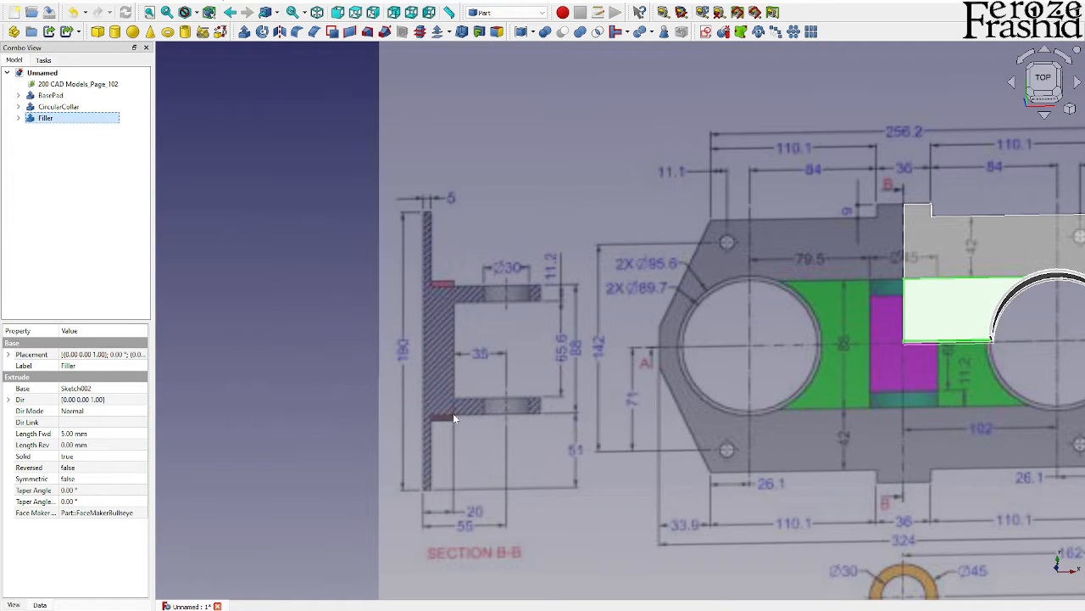
scroll(453, 416, "down", 5)
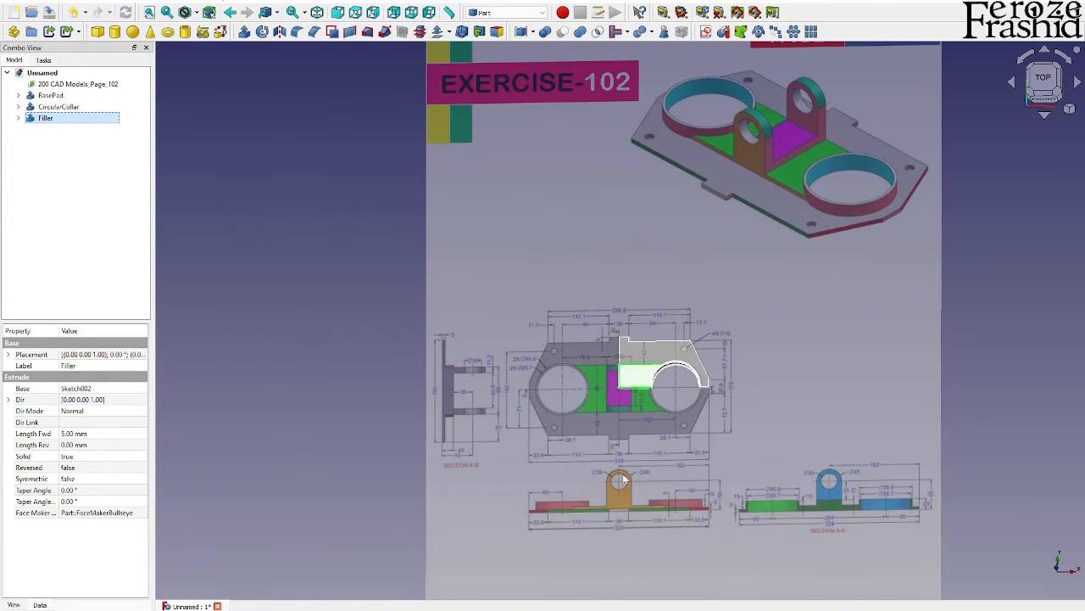
scroll(883, 496, "up", 3)
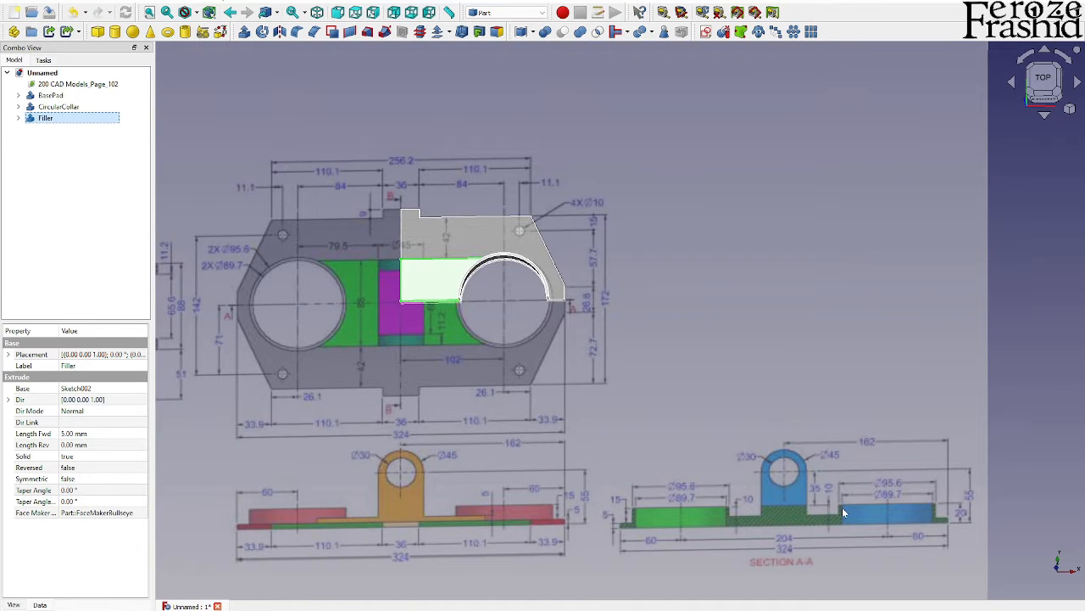
scroll(842, 508, "down", 2)
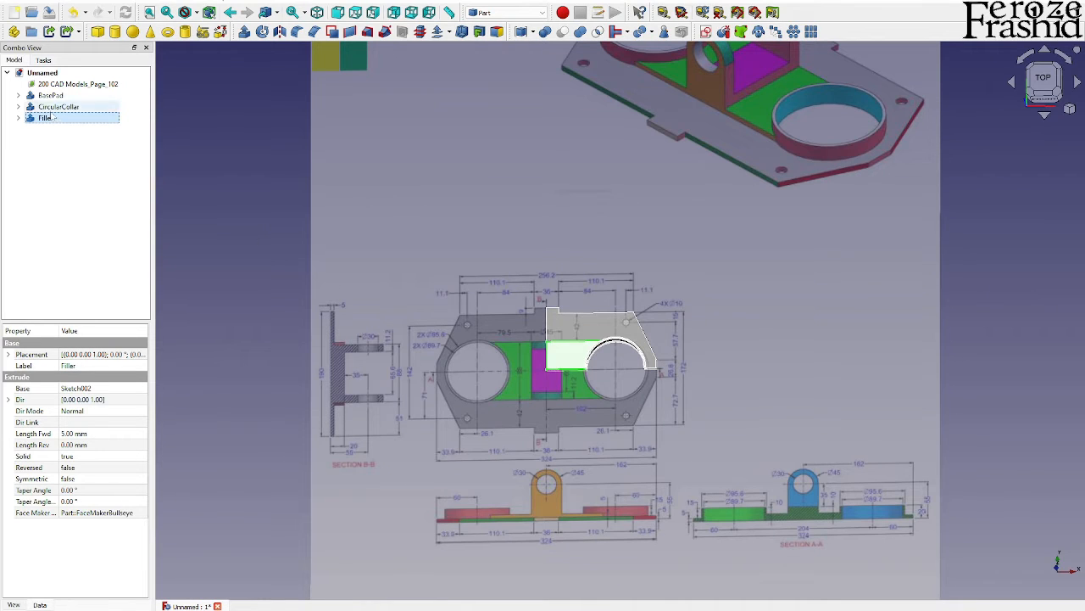
left_click(18, 107)
left_click(59, 118)
double_click(60, 119)
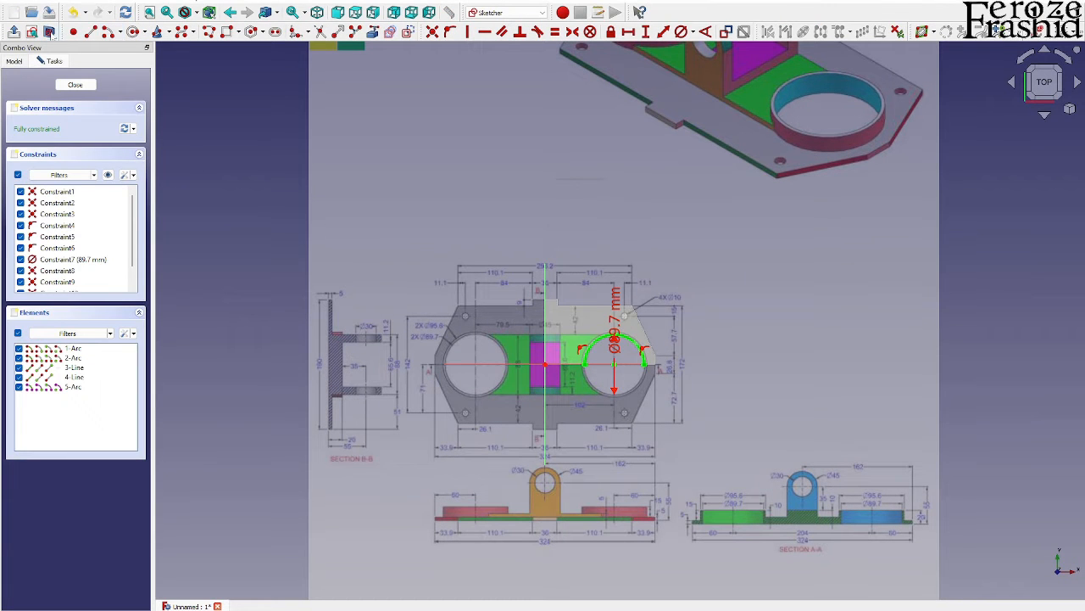
Draw a rectangle from the origin over the magenta block's upper quarter, about 21.9 mm wide, and set its height to 33.3 mm
scroll(593, 337, "up", 6)
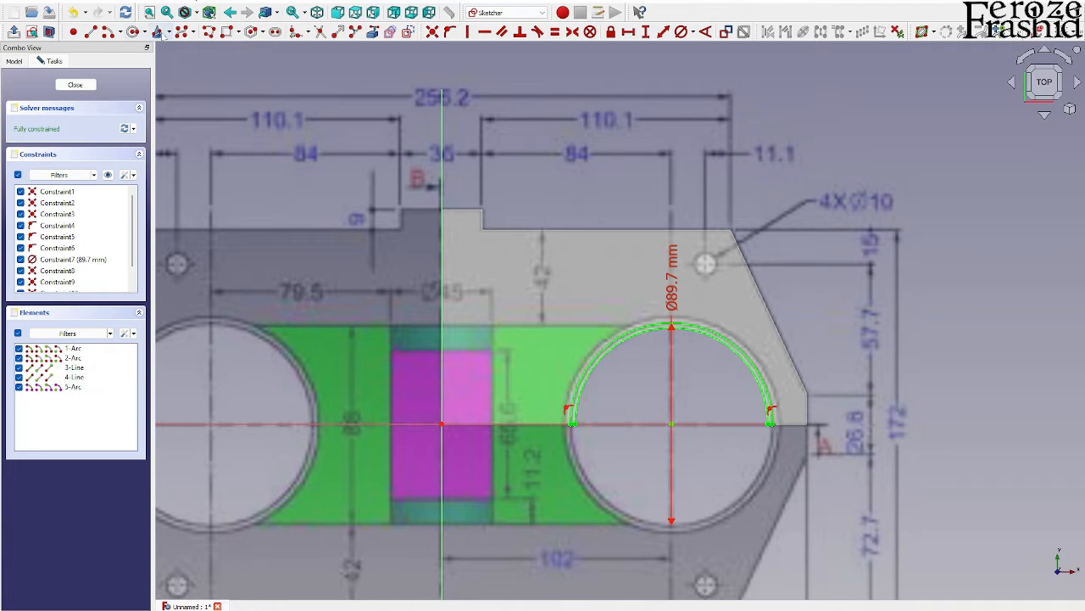
left_click(224, 33)
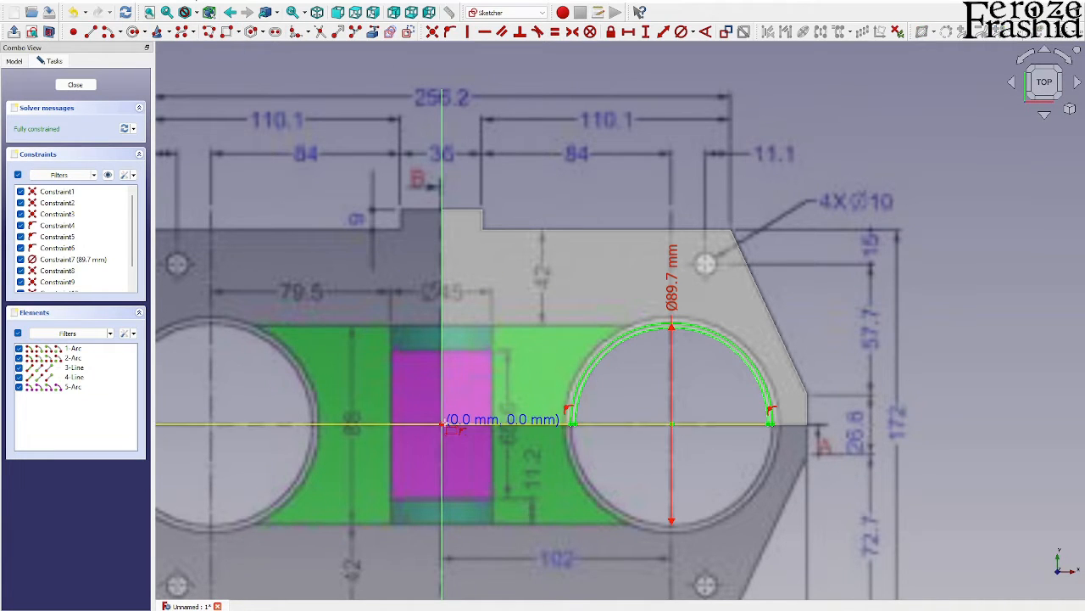
left_click(442, 424)
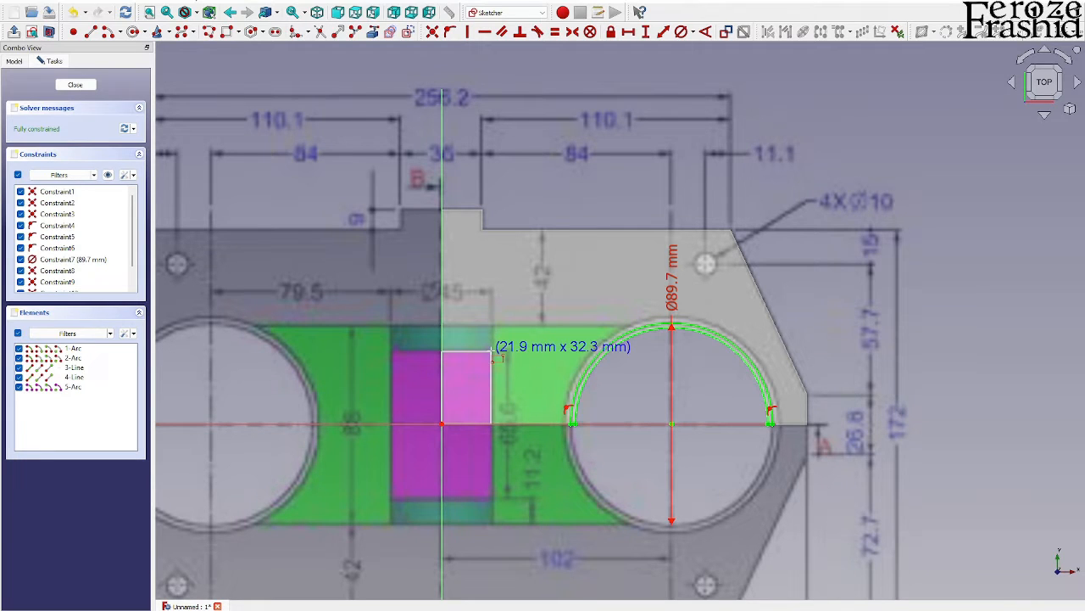
left_click(492, 351)
right_click(506, 370)
left_click(492, 383)
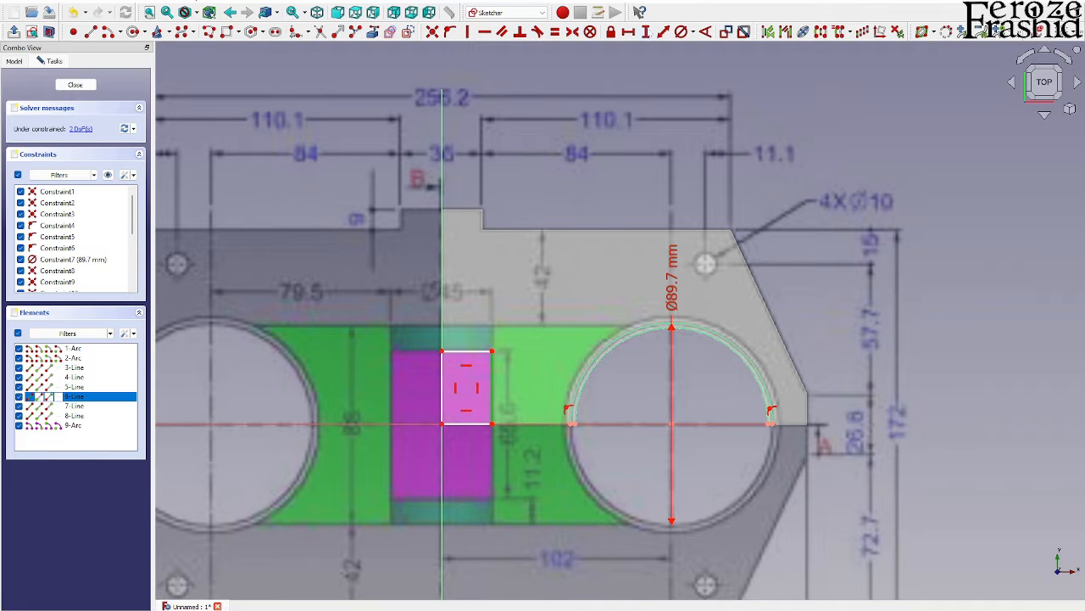
left_click(646, 28)
type("60")
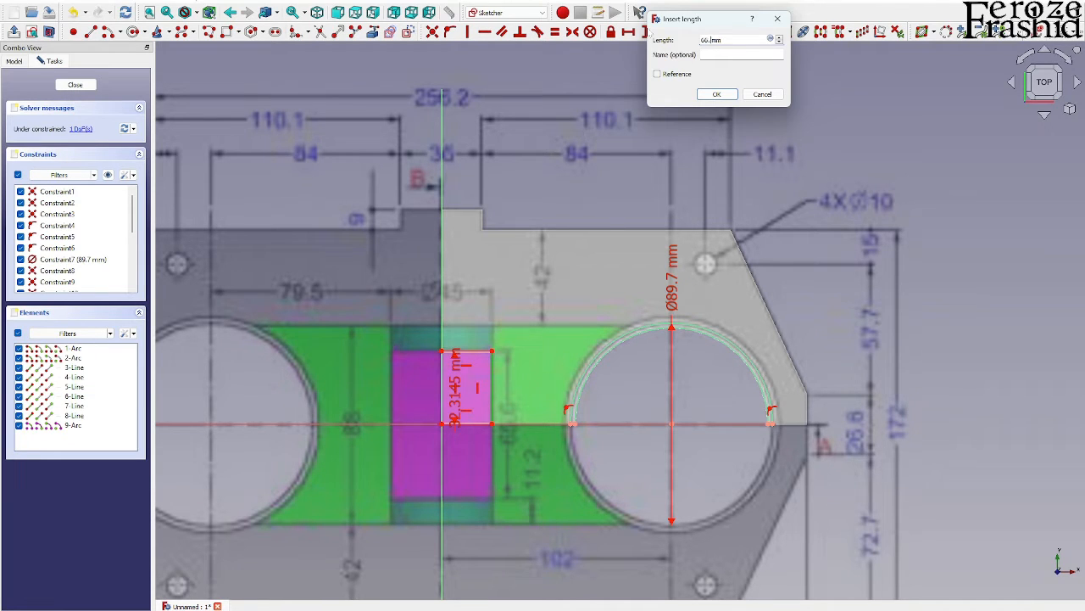
key("Return")
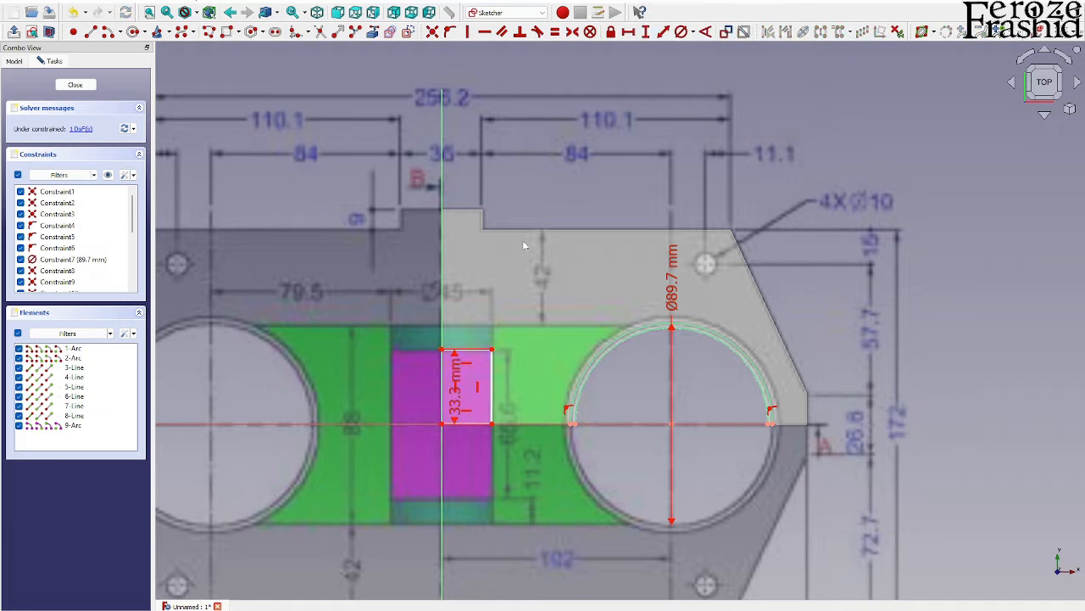
Set the block rectangle's width to 22.5 mm and close the collar sketch
left_click(459, 349)
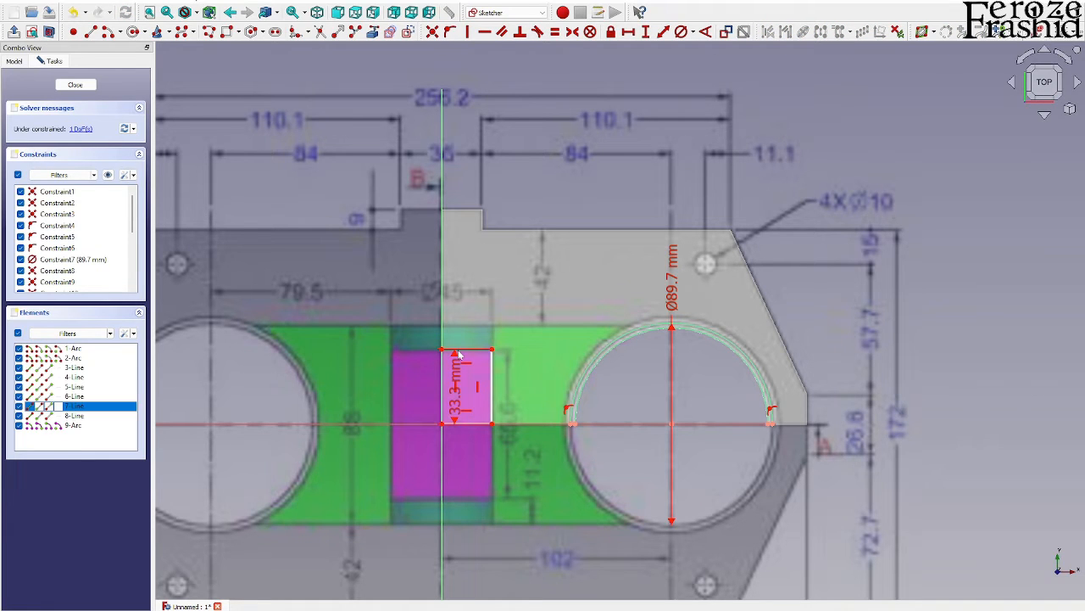
left_click(442, 302)
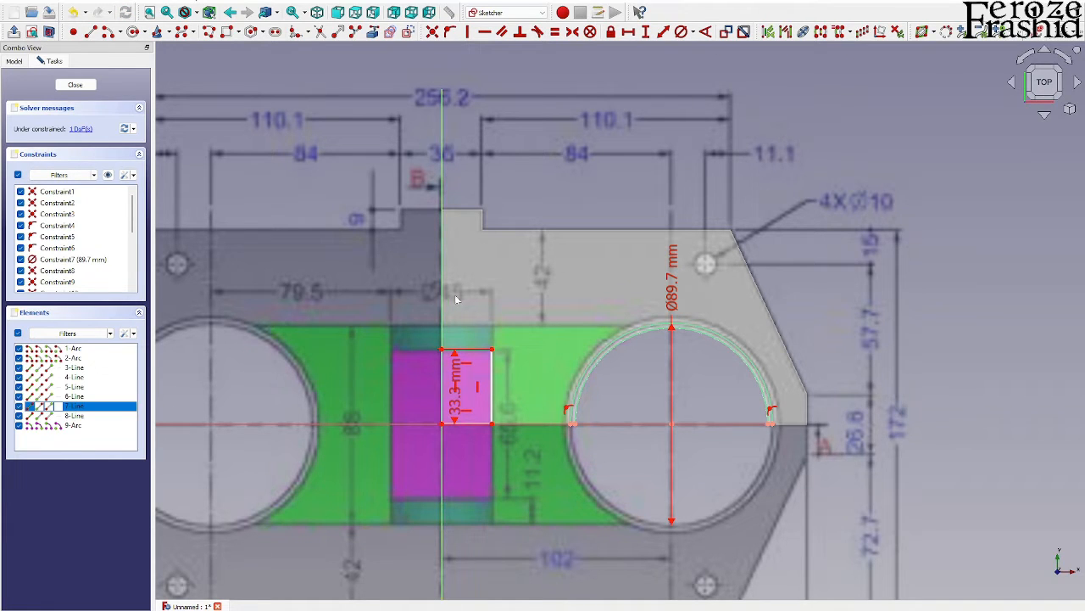
left_click(628, 33)
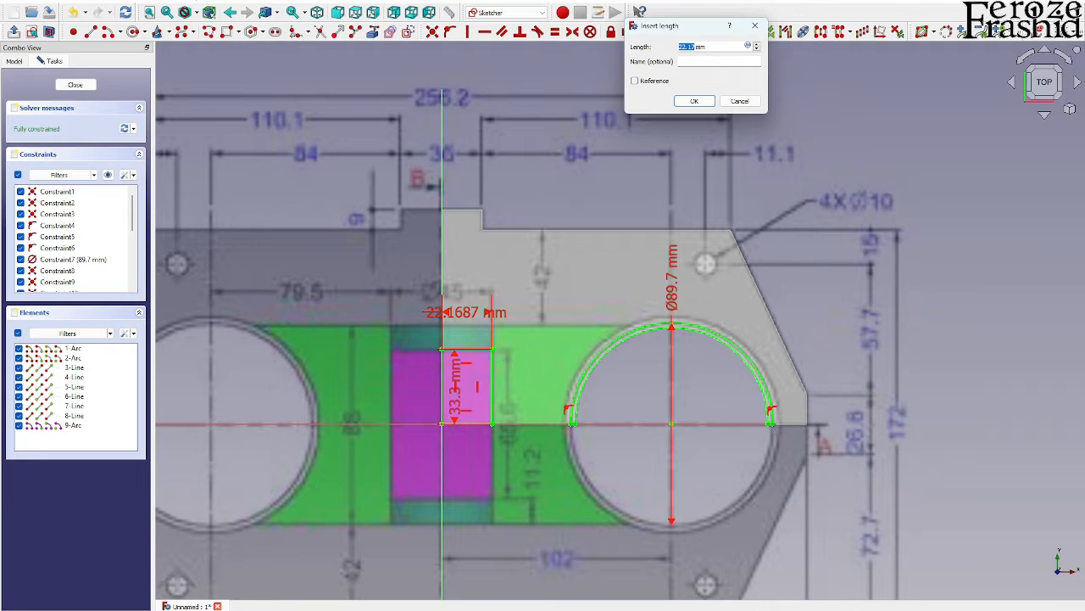
type("22")
key("Return")
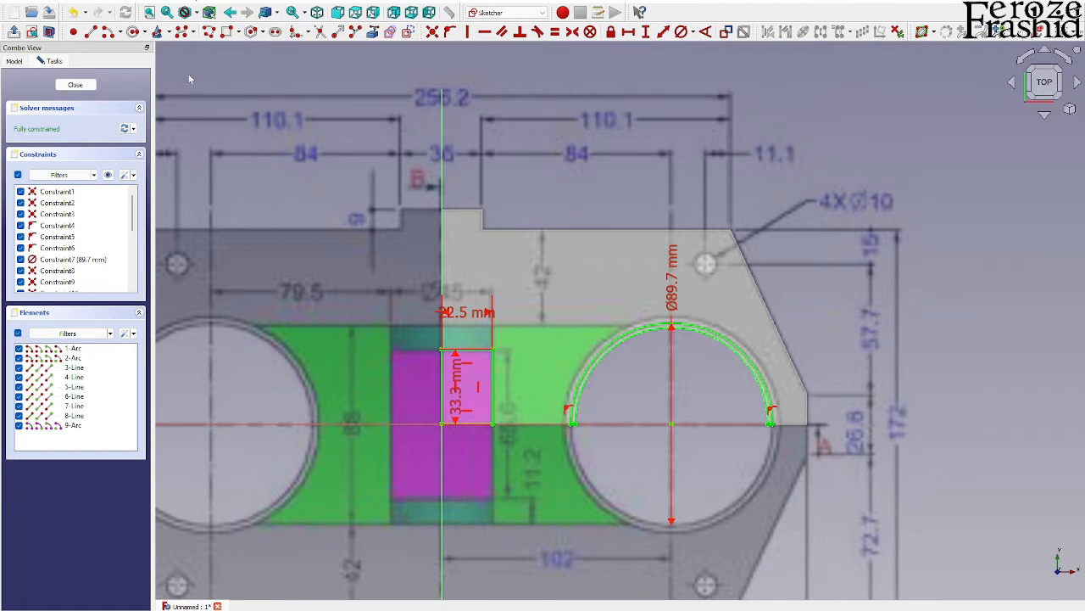
left_click(74, 84)
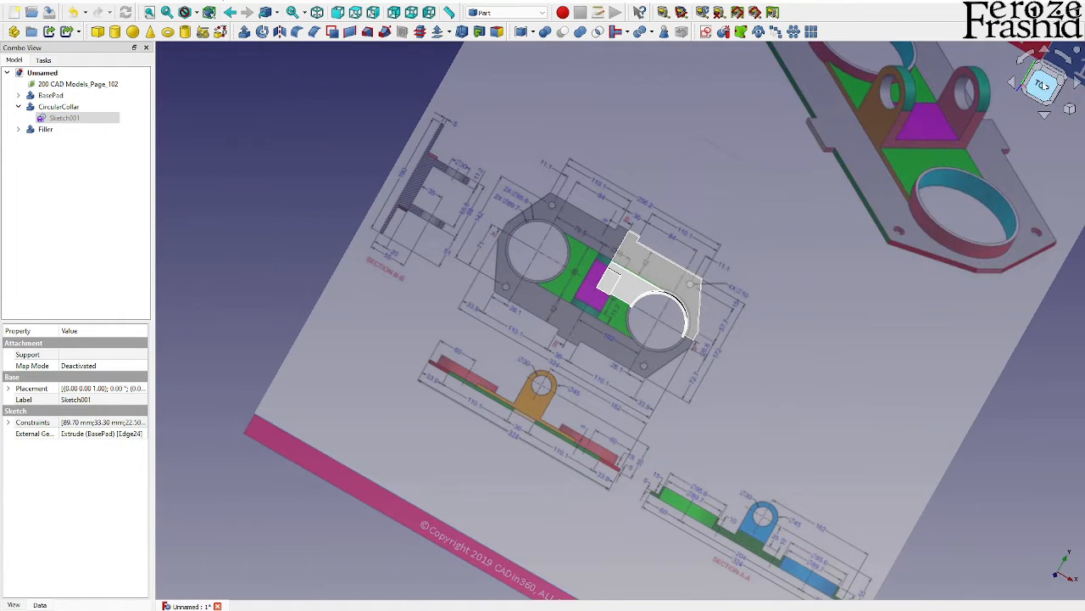
Create a sketch on the XY plane and reference the upper edges of the central block and the filler as external geometry
left_click(1041, 84)
scroll(752, 458, "down", 2)
scroll(771, 215, "up", 2)
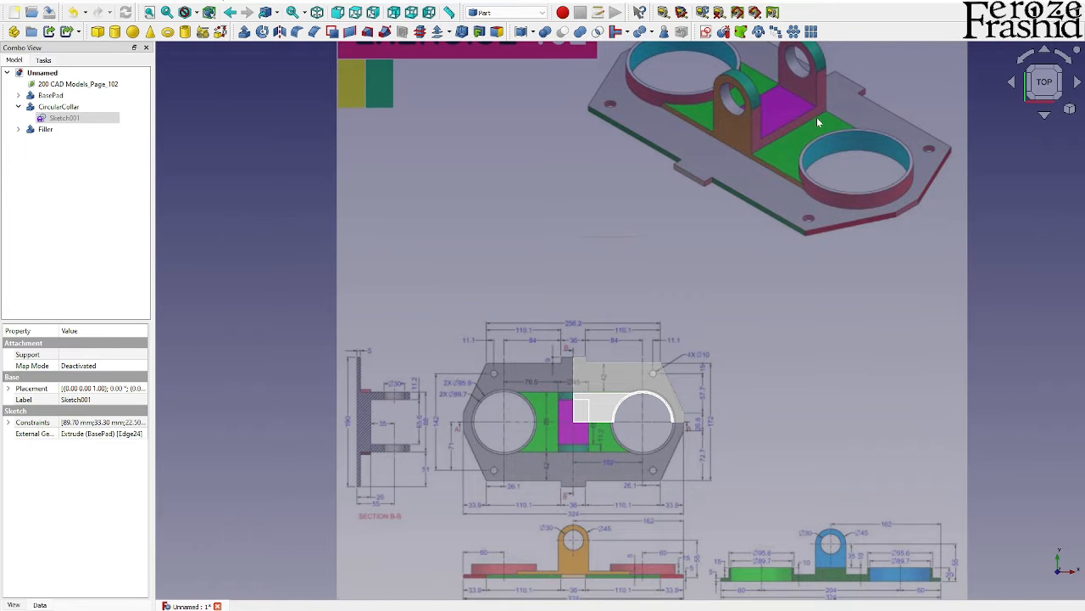
scroll(817, 117, "down", 1)
scroll(803, 69, "up", 1)
left_click(705, 31)
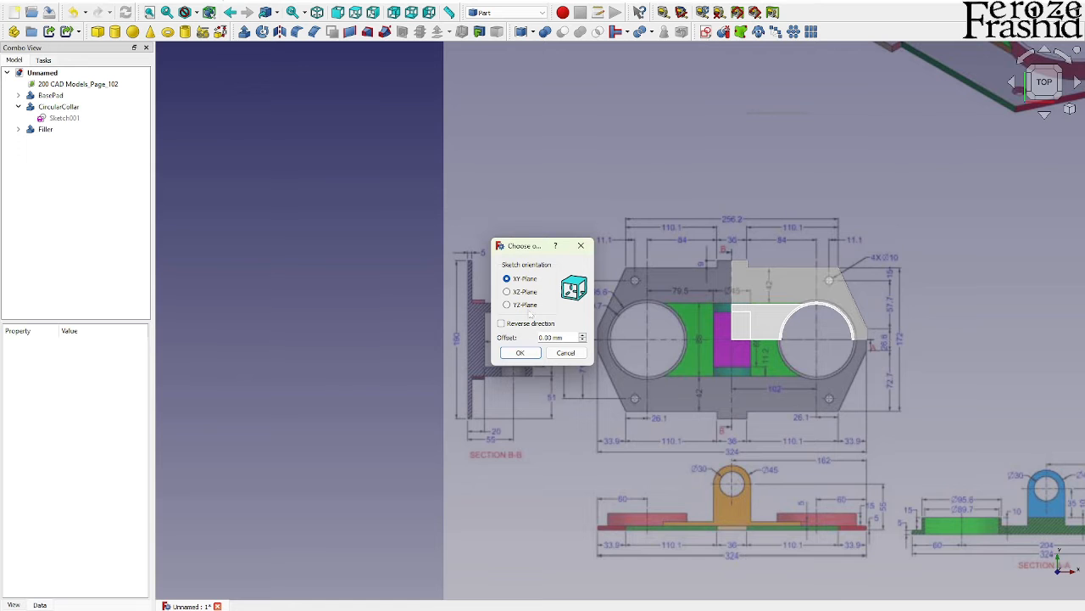
left_click(521, 352)
scroll(734, 288, "up", 3)
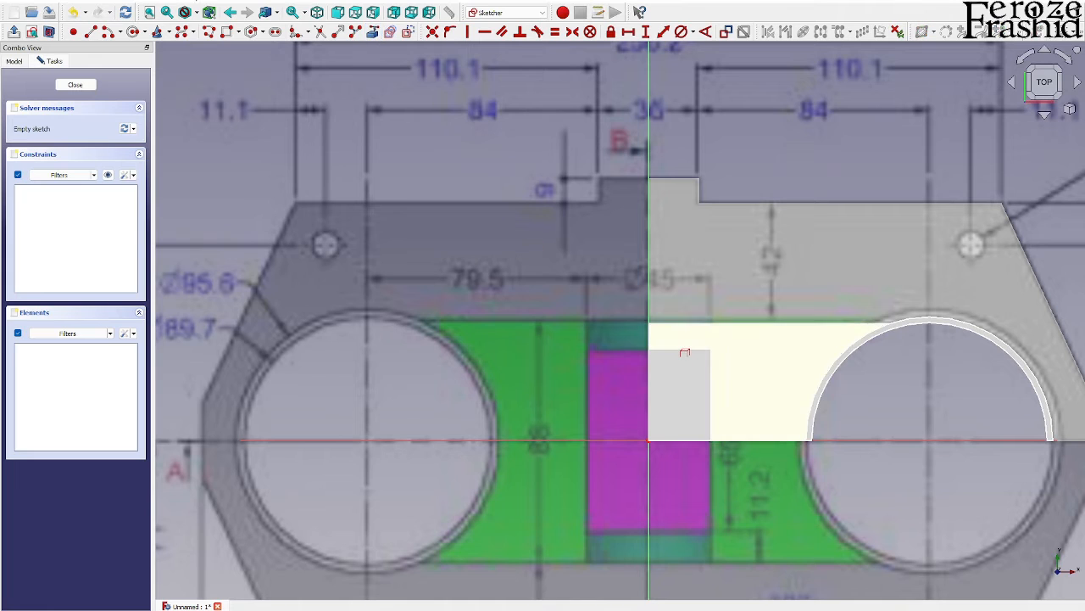
left_click(684, 350)
left_click(694, 324)
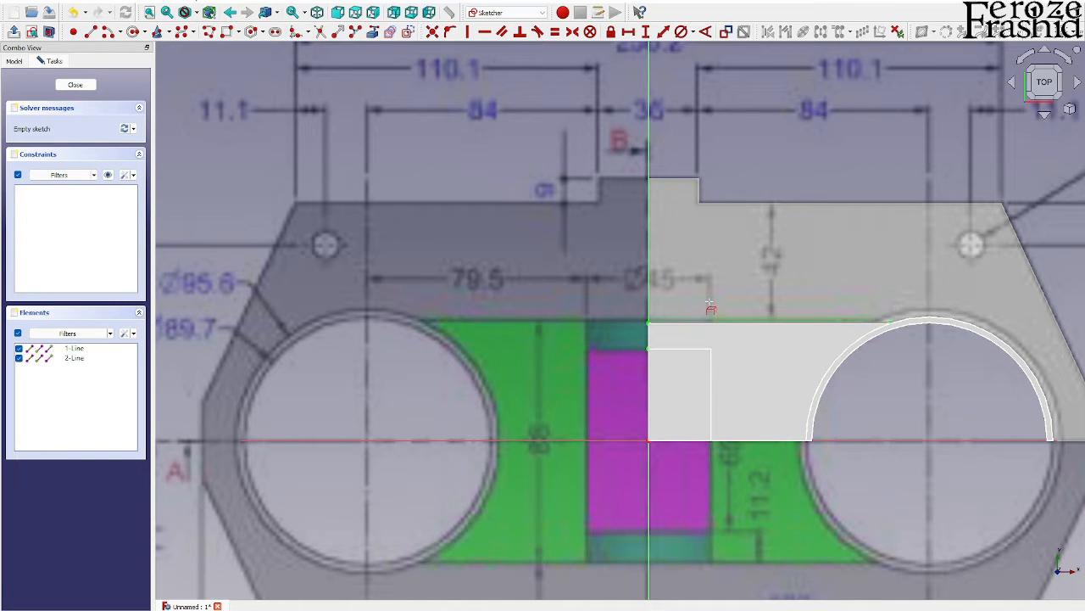
Draw the lug's rectangle between the two referenced edges, from the block's outer corner to the filler's corner on the vertical axis, and close the sketch
left_click(52, 33)
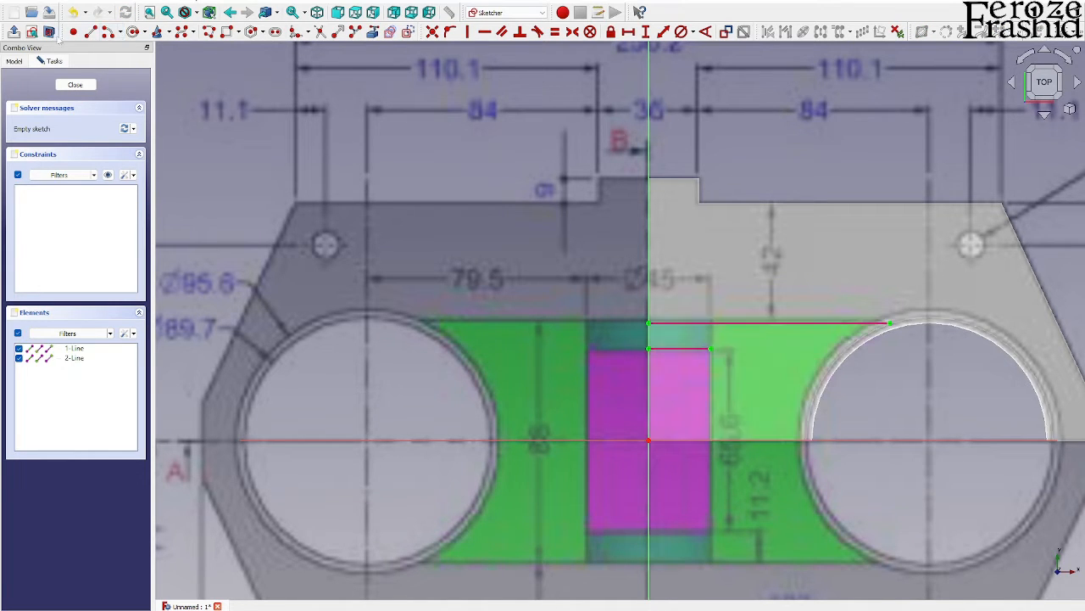
left_click(226, 32)
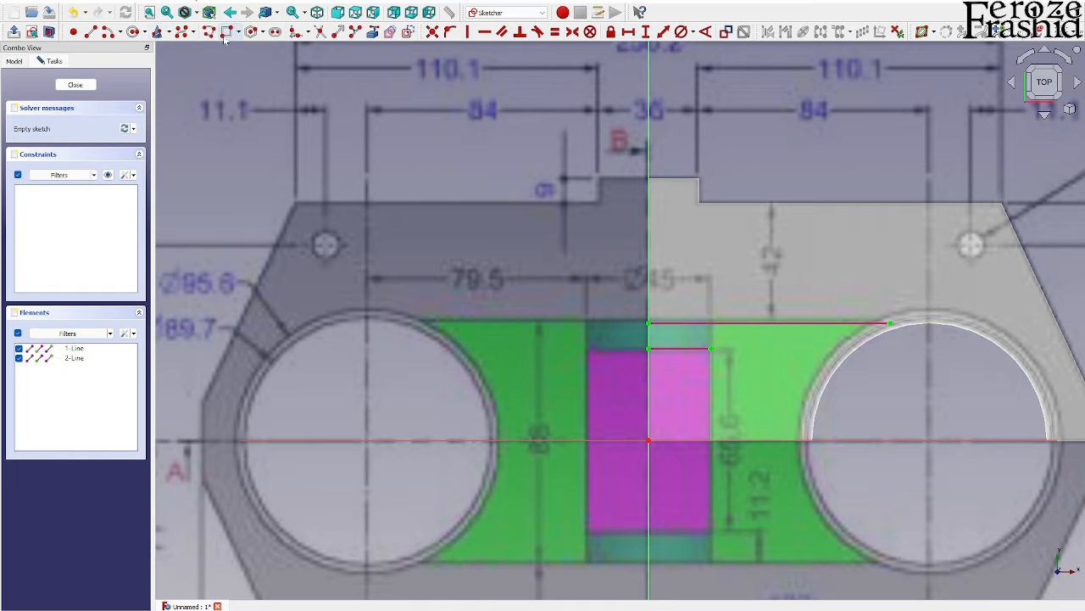
left_click(711, 347)
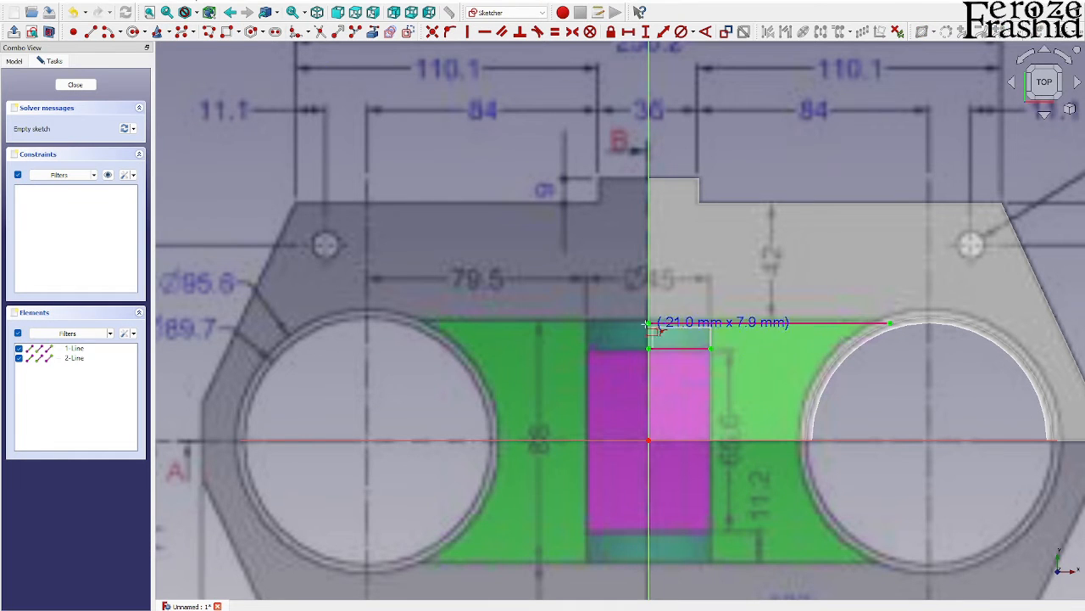
left_click(648, 322)
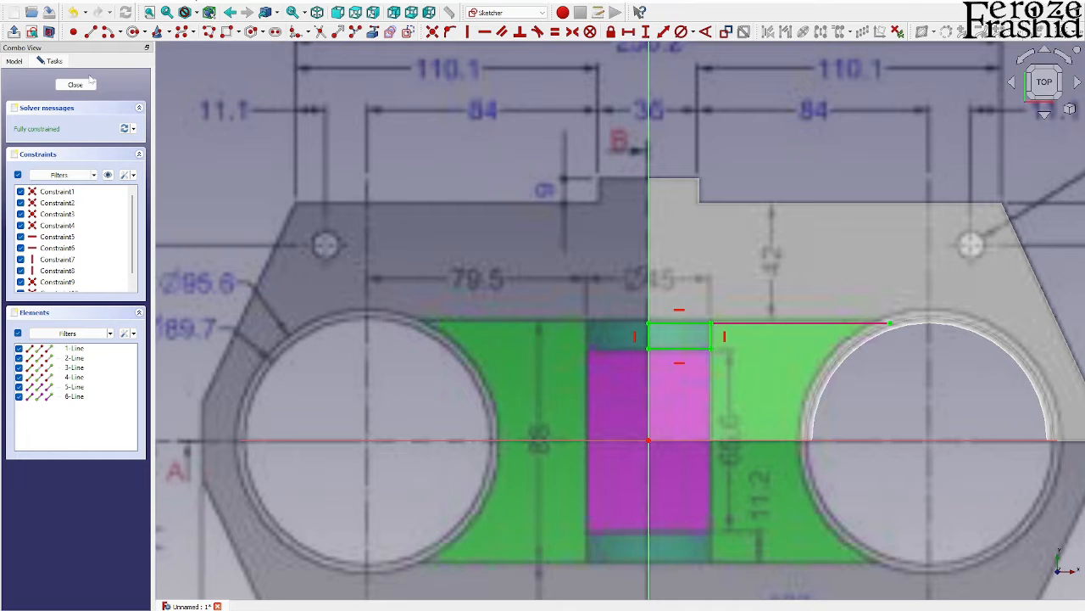
left_click(75, 84)
Extrude the lug's rectangular profile about 72 mm along its normal as a solid
left_click(59, 142)
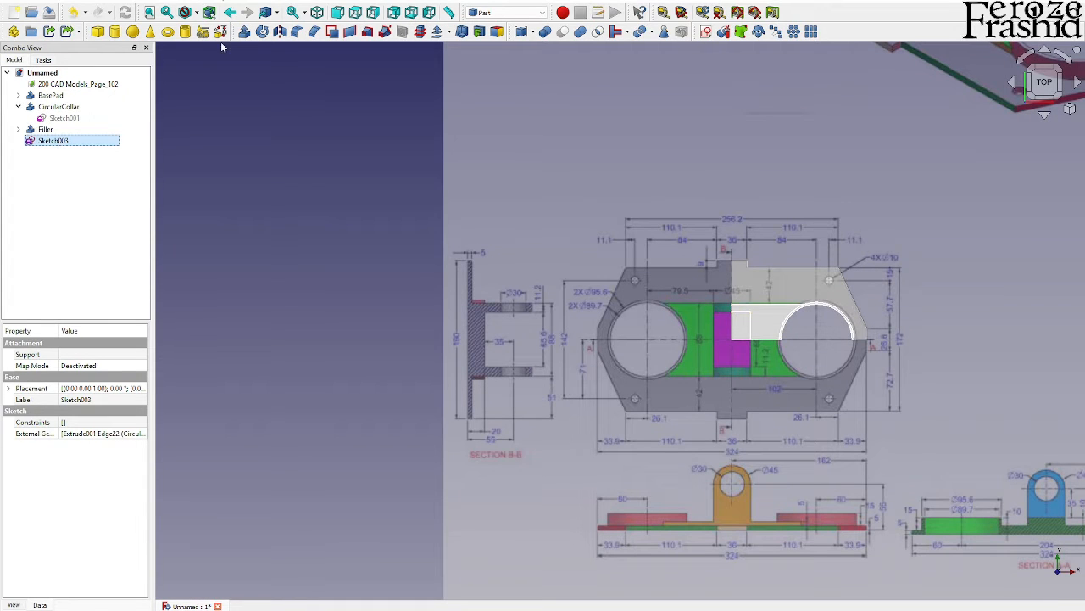
left_click(244, 31)
type("72.mm")
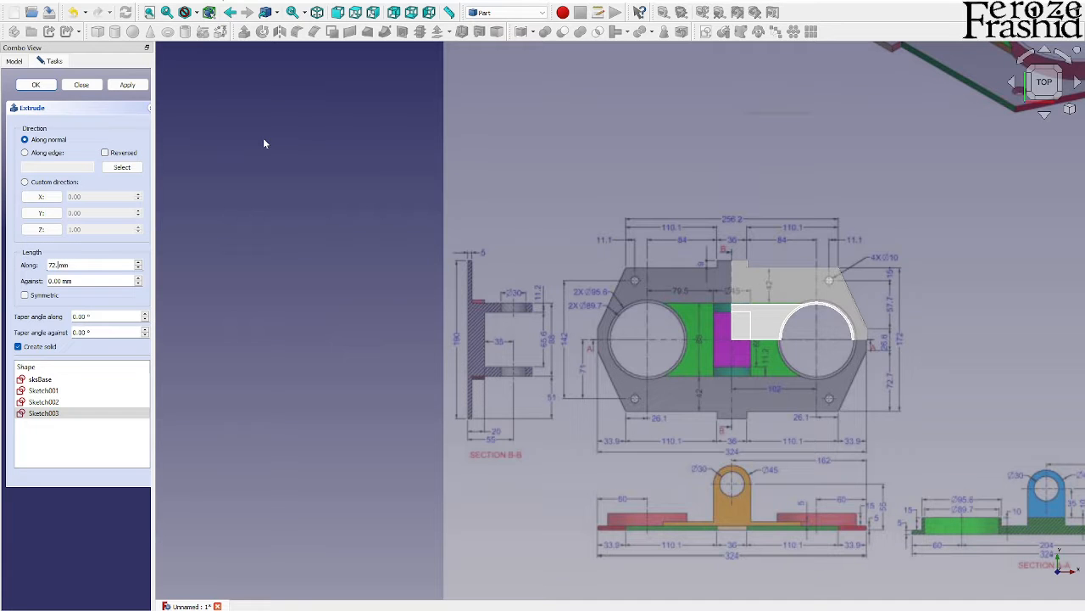
key("Return")
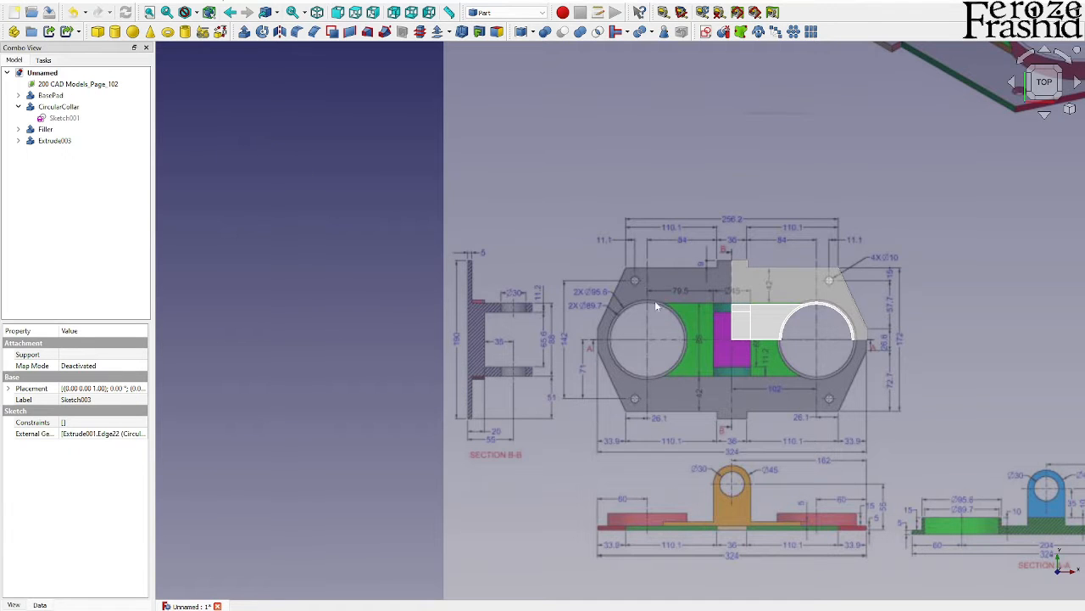
Create a sketch on the XZ plane, facing the front of the upright lug
middle_click_drag(773, 367, 738, 235)
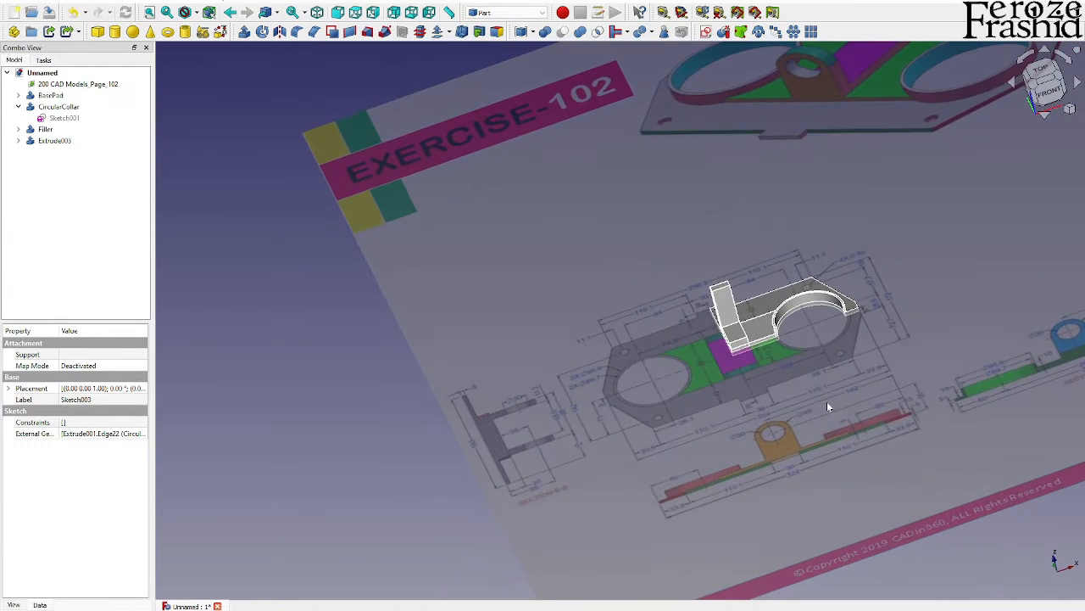
middle_click_drag(826, 401, 705, 449)
scroll(719, 448, "down", 2)
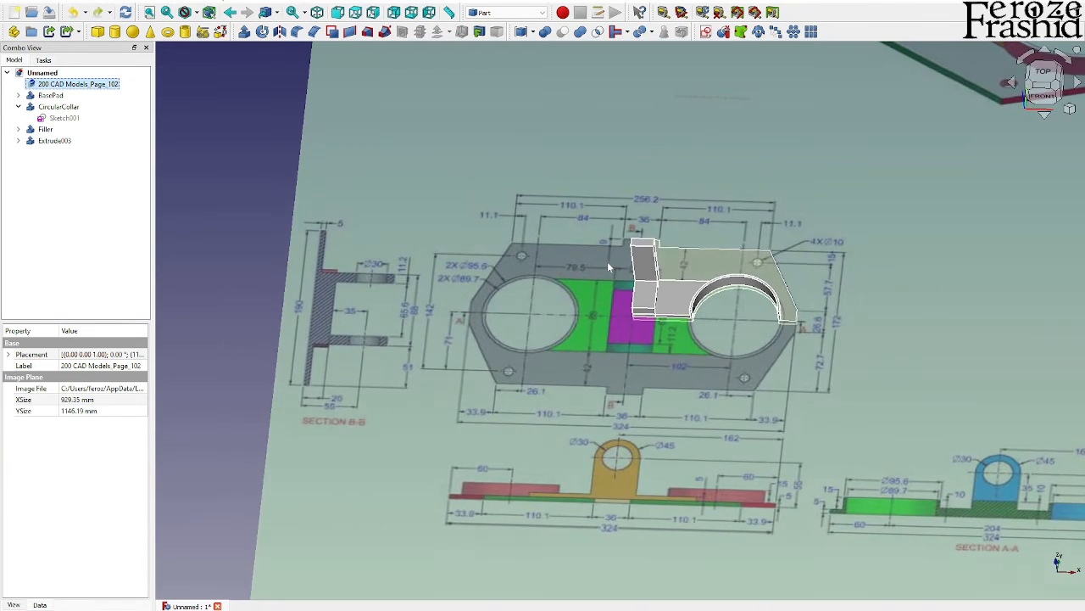
scroll(607, 262, "up", 3)
scroll(653, 291, "down", 1)
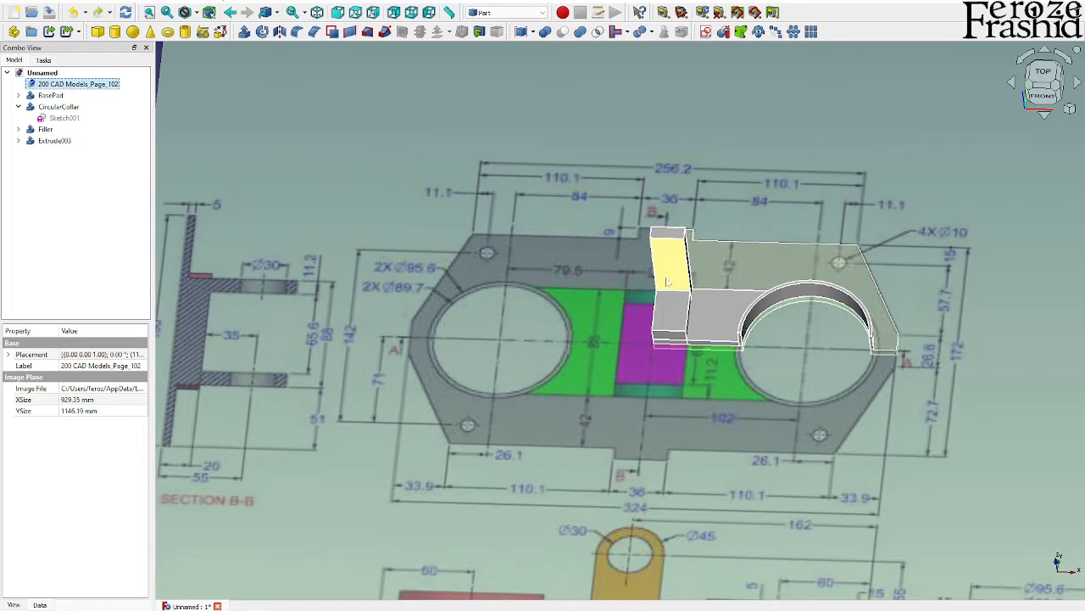
middle_click_drag(671, 280, 679, 249)
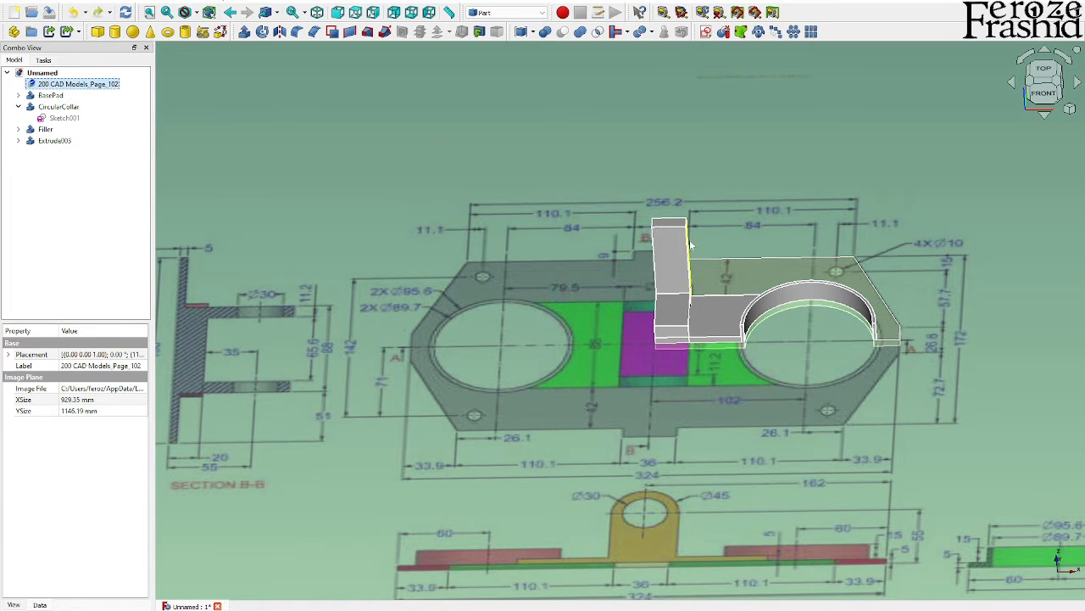
middle_click_drag(679, 268, 679, 188)
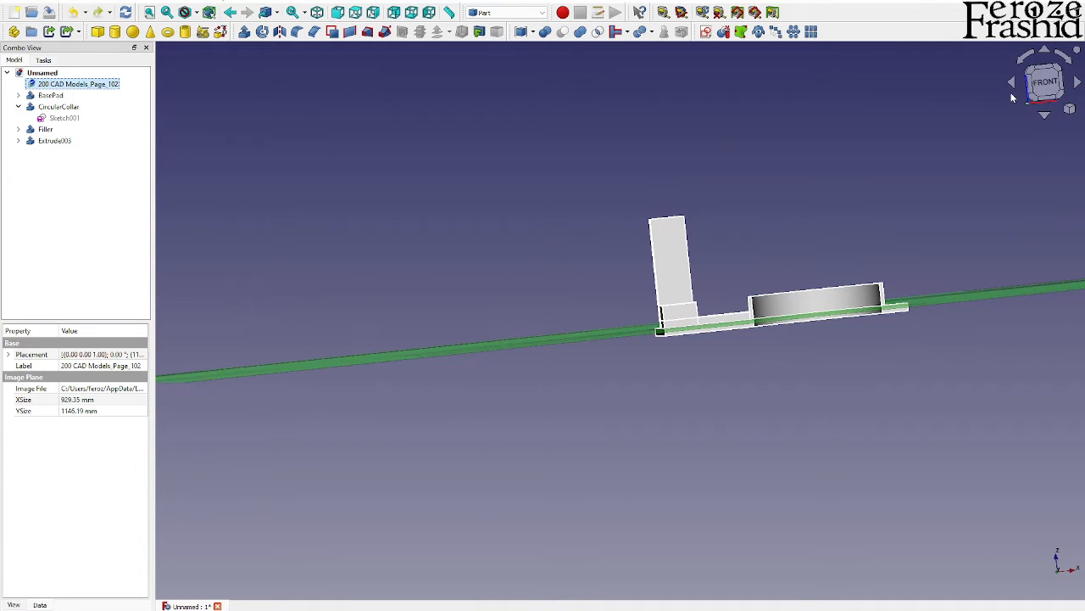
left_click(1045, 84)
left_click(746, 153)
left_click(705, 31)
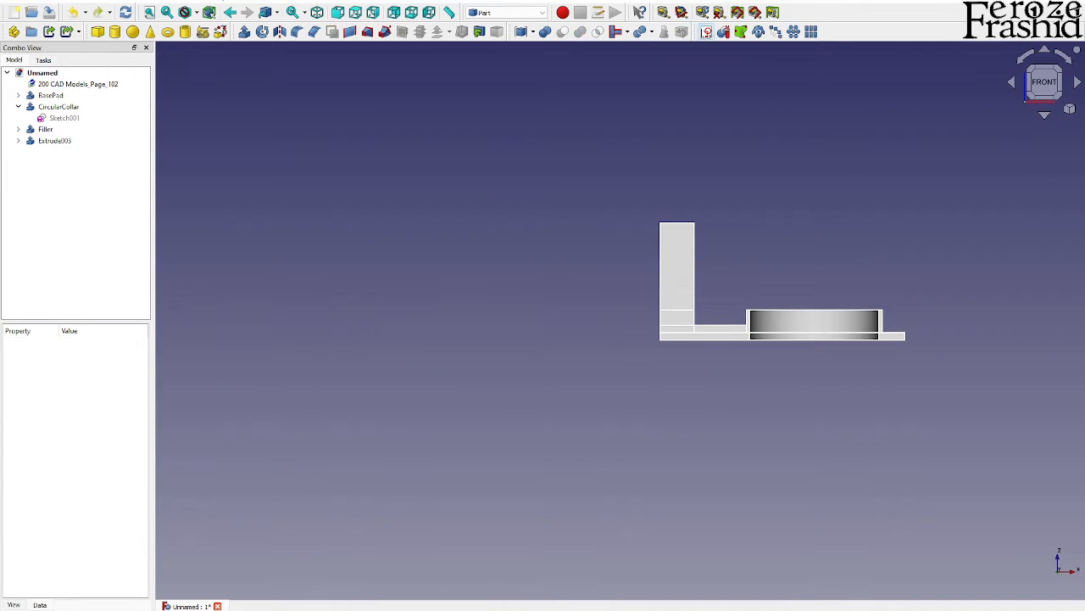
left_click(524, 292)
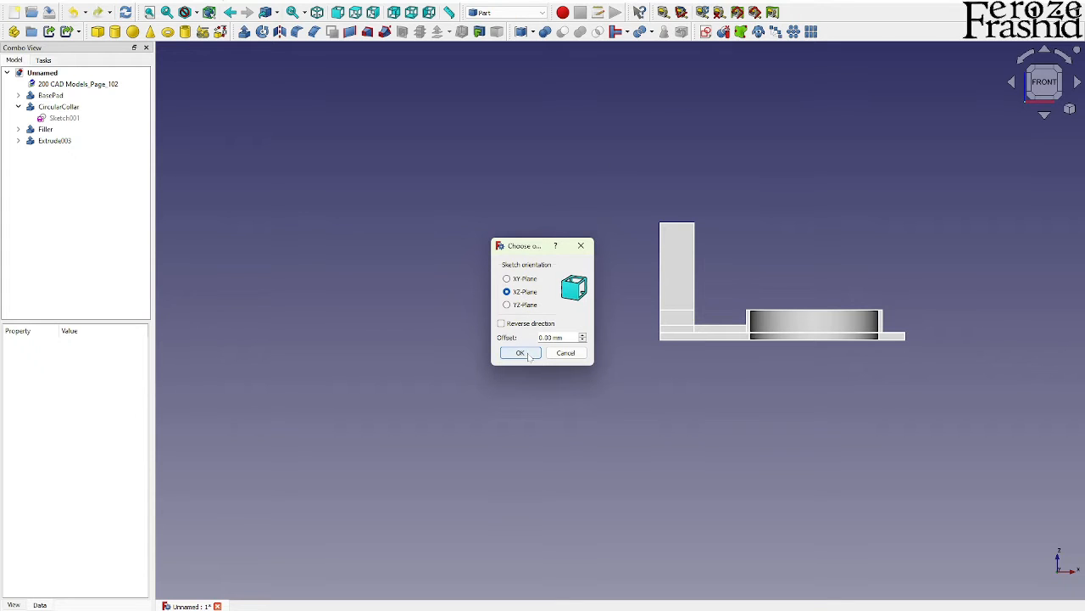
left_click(520, 352)
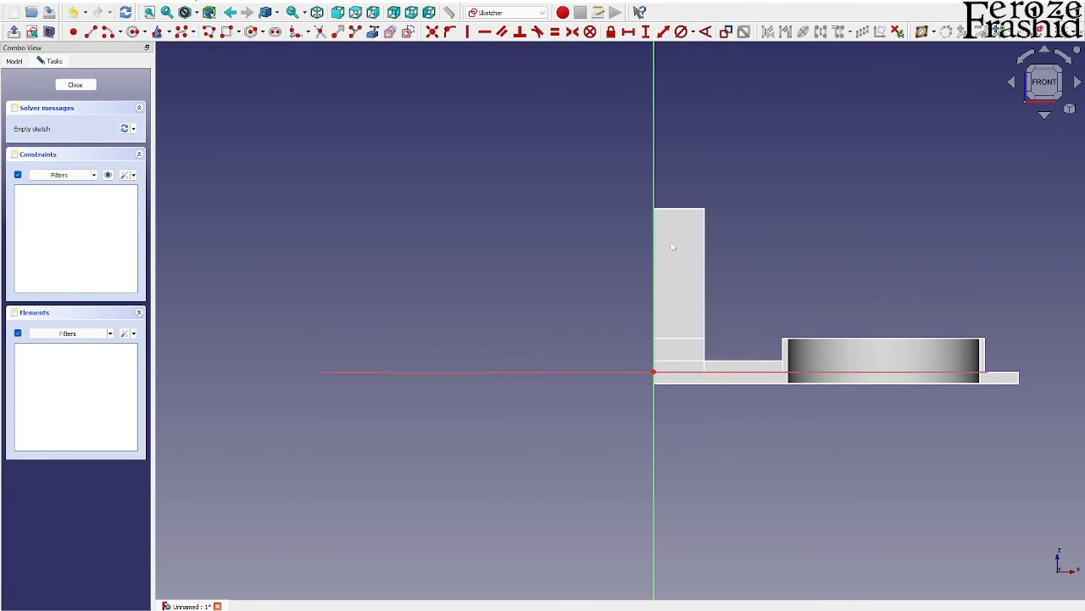
Draw two concentric arcs centred on the vertical axis over the lug: an inner half arc of about 12 mm radius and an outer quarter arc of about 17 mm
left_click(110, 34)
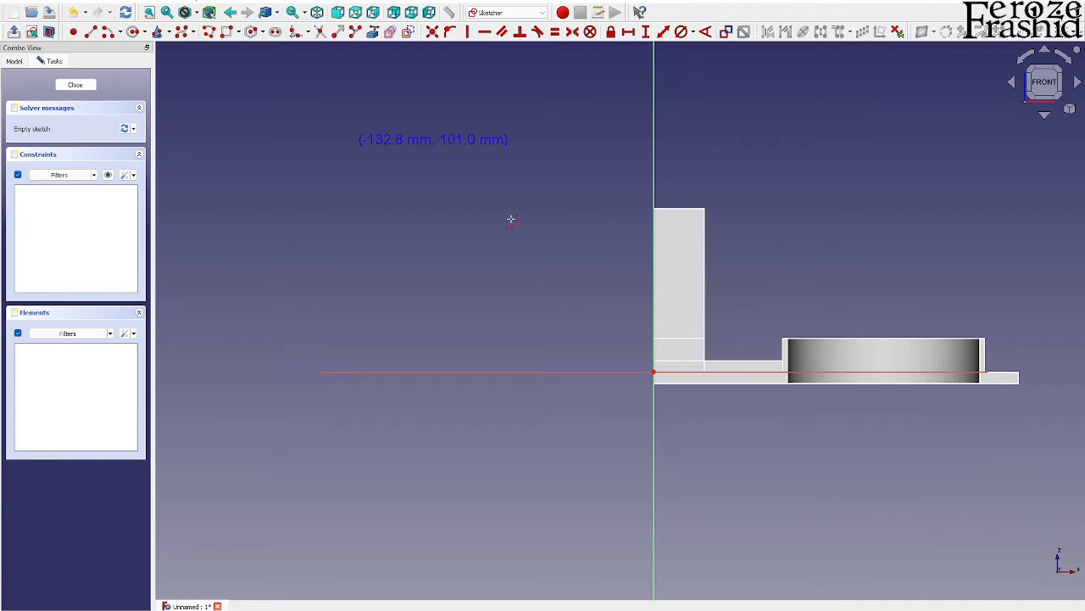
left_click(653, 251)
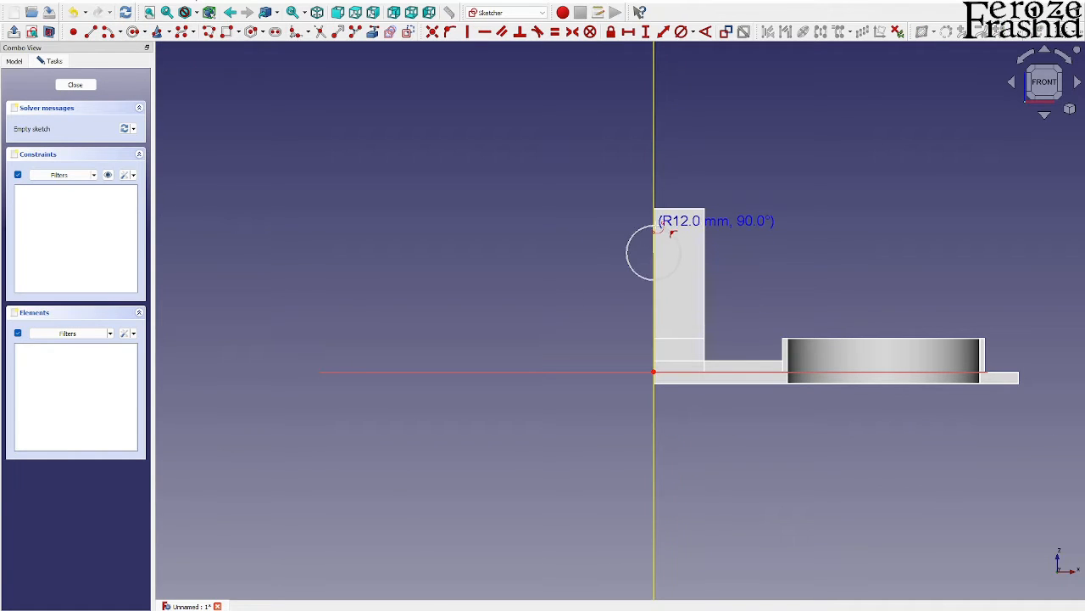
left_click(658, 273)
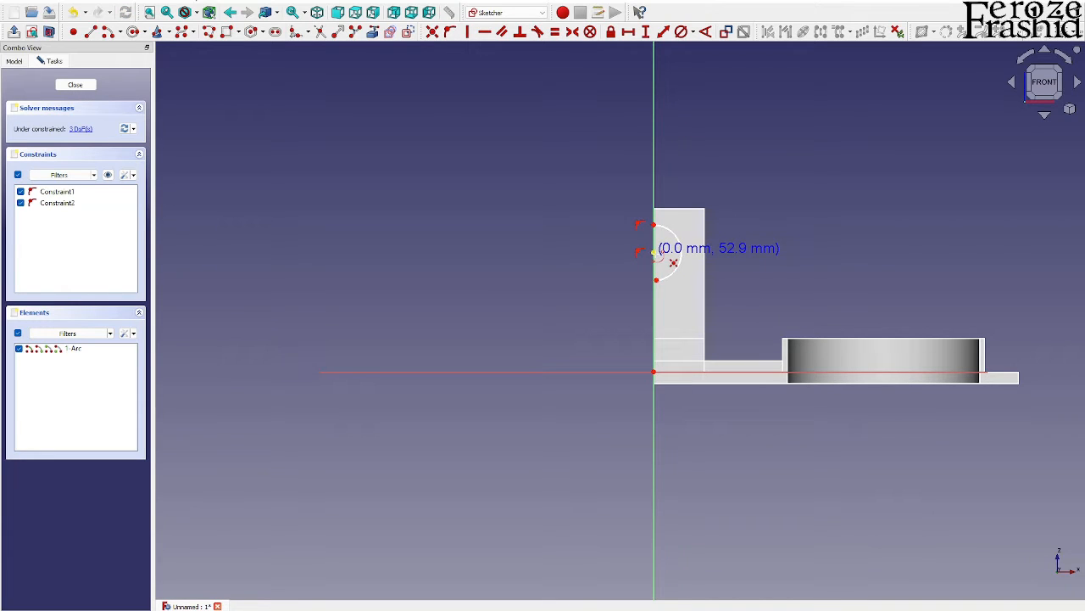
left_click(654, 253)
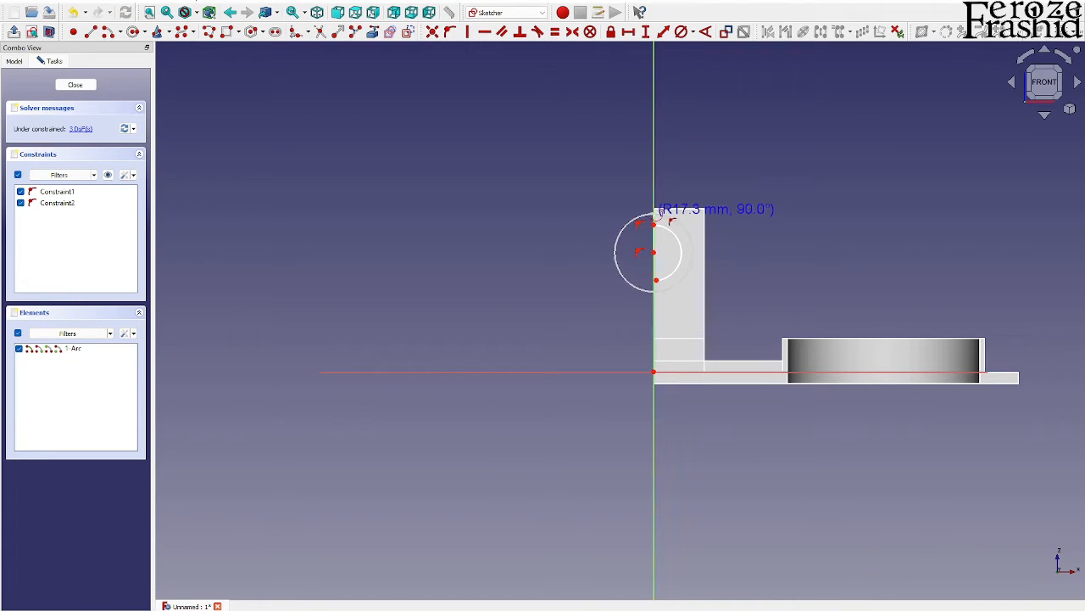
left_click(705, 254)
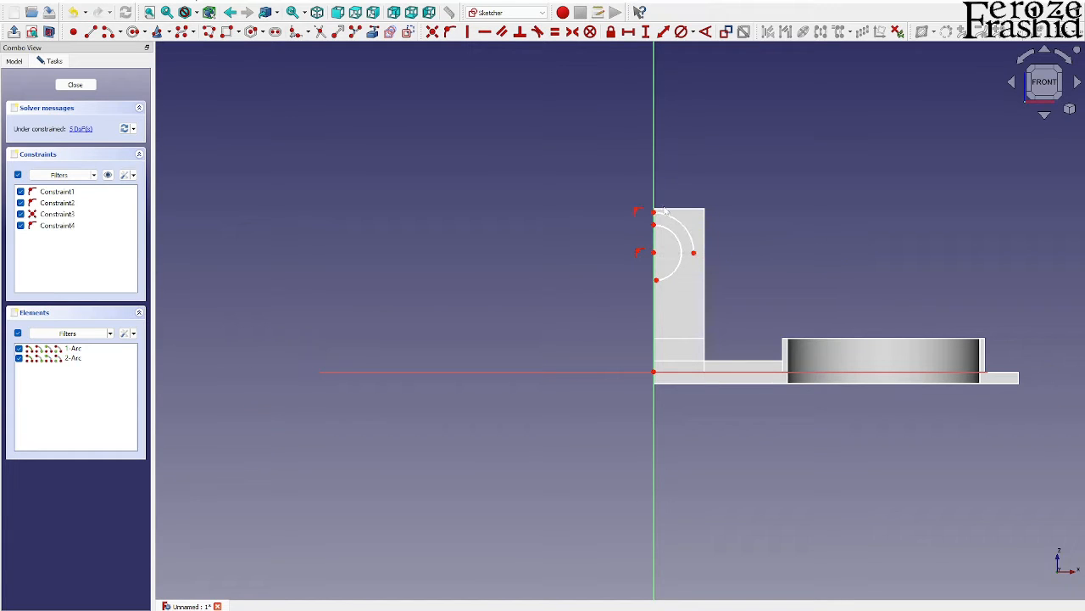
Reference the lug's top edge as external geometry and make the outer arc's upper end coincident with that edge's endpoint on the vertical axis
scroll(663, 205, "up", 3)
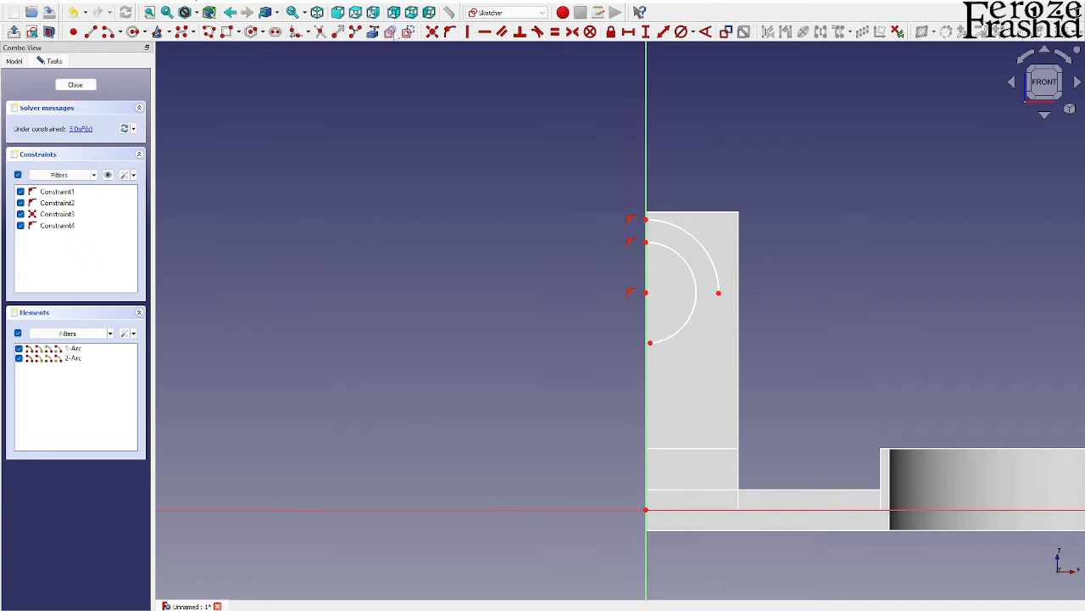
left_click(373, 32)
left_click(687, 211)
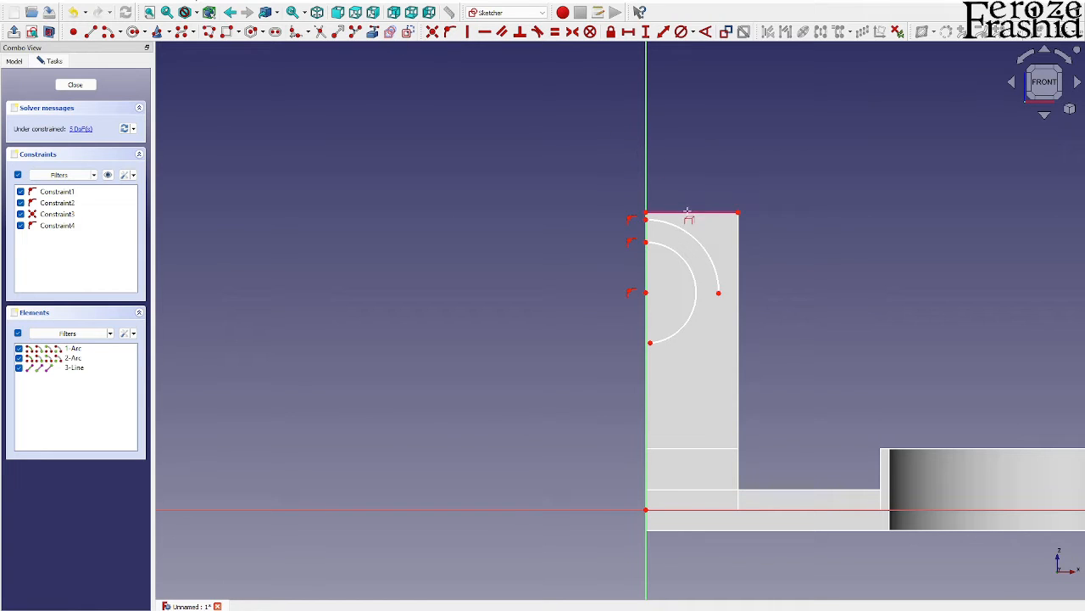
right_click(776, 251)
left_click_drag(631, 208, 660, 238)
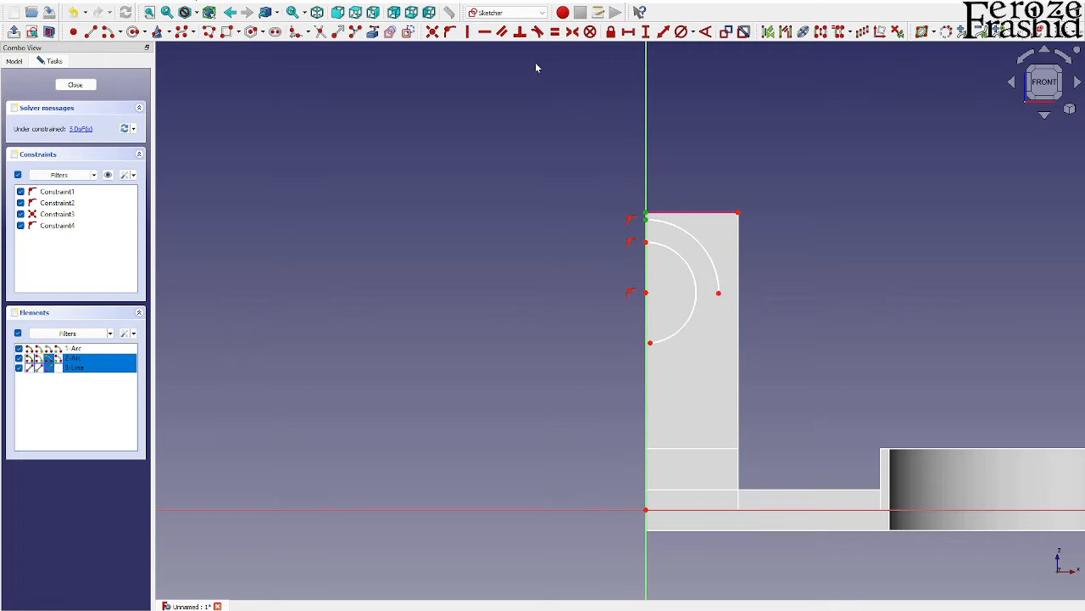
left_click(433, 33)
Constrain the outer arc's lower end horizontally level with the arcs' shared centre
mouse_move(727, 296)
left_mouse_down()
mouse_move(738, 314)
mouse_move(737, 302)
left_mouse_up()
left_click(737, 302)
left_click(647, 305)
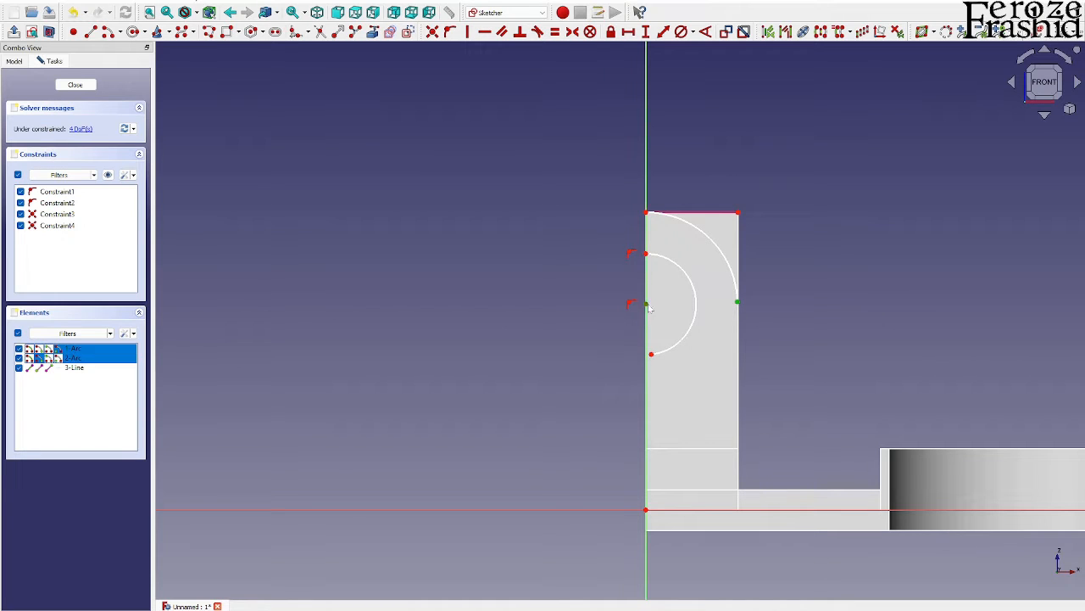
left_click(484, 31)
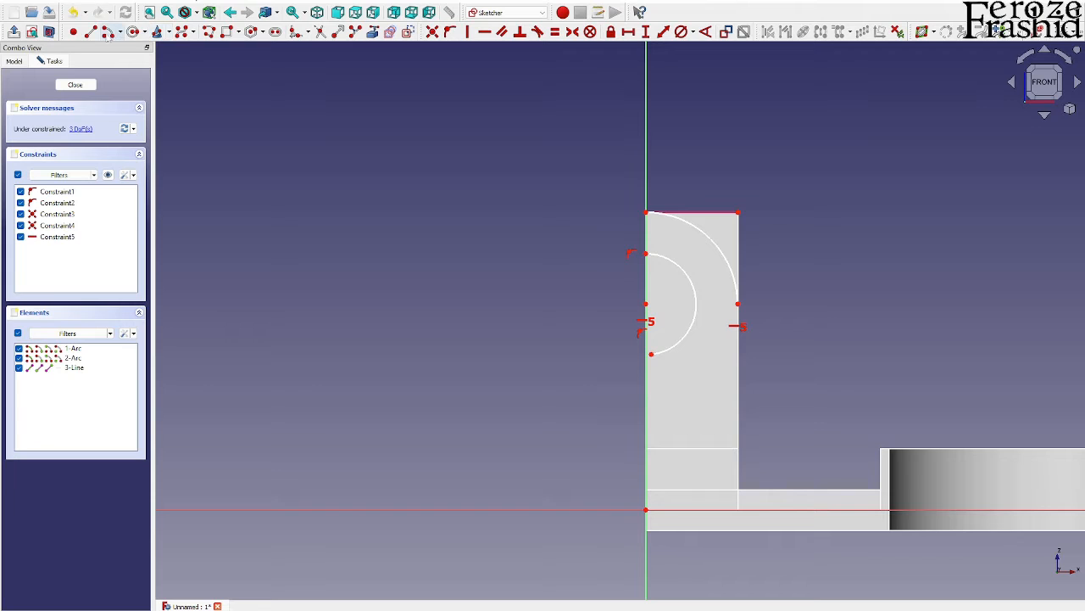
Draw a 22.5 mm line along the lug's top edge and a vertical line from its corner down to the outer arc's end, closing the corner profile
left_click(91, 34)
scroll(741, 187, "up", 2)
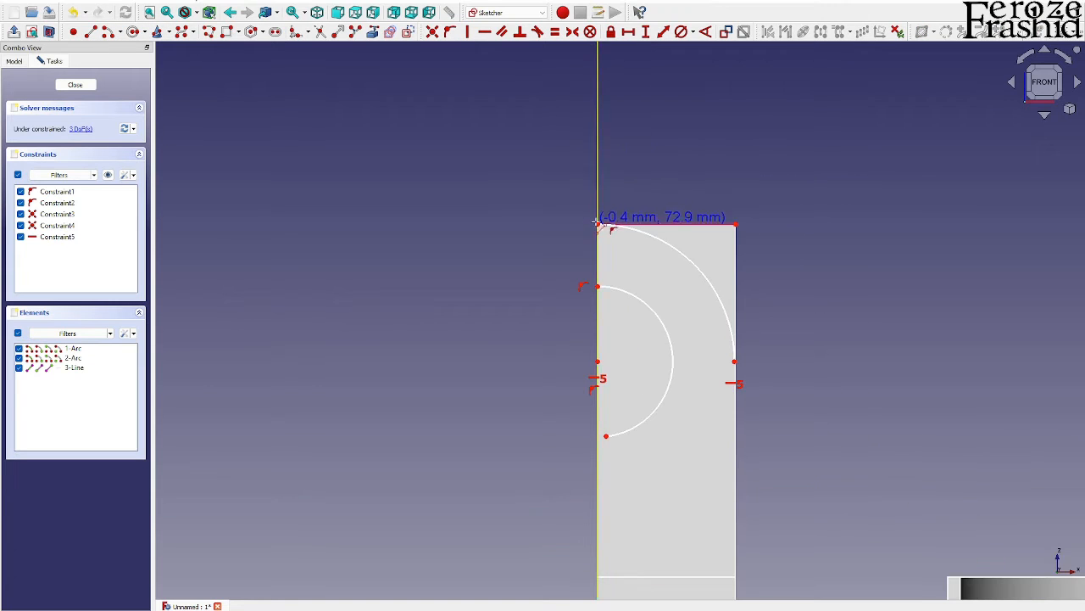
left_click(597, 224)
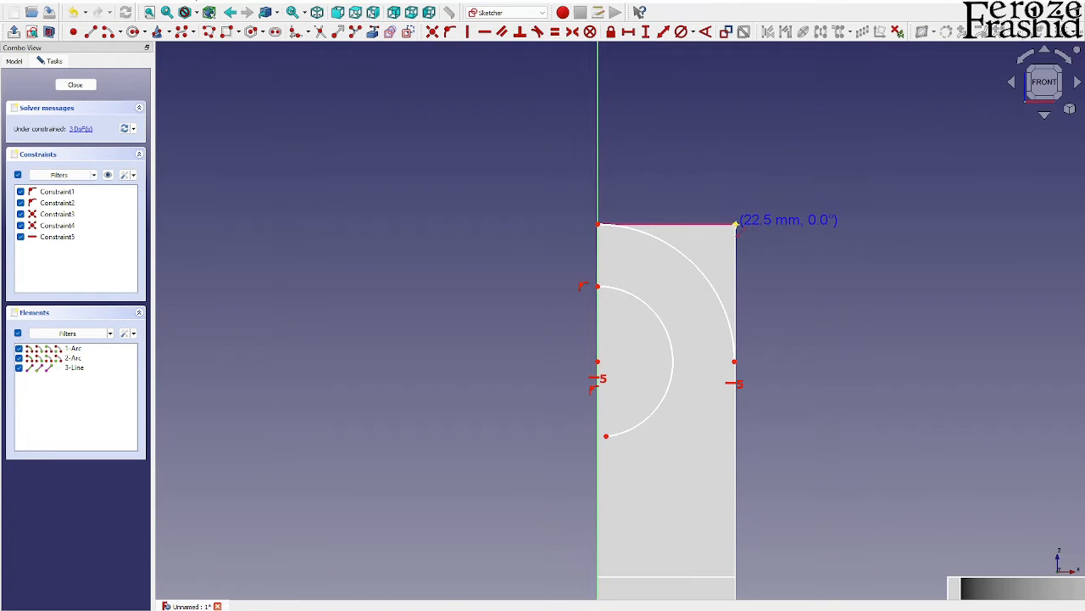
left_click(735, 226)
left_click(736, 226)
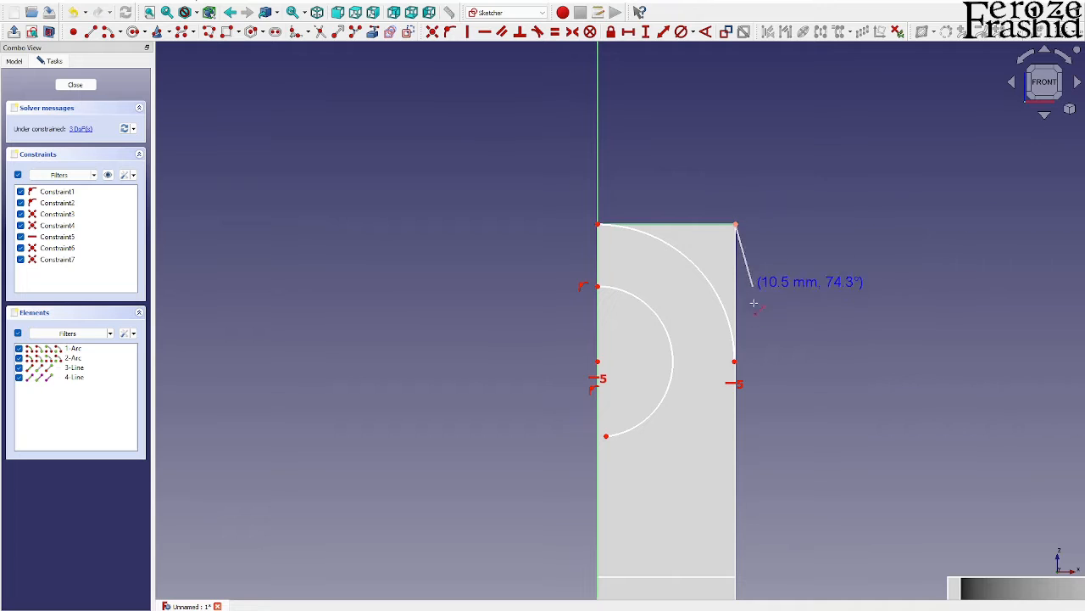
left_click(736, 362)
right_click(783, 337)
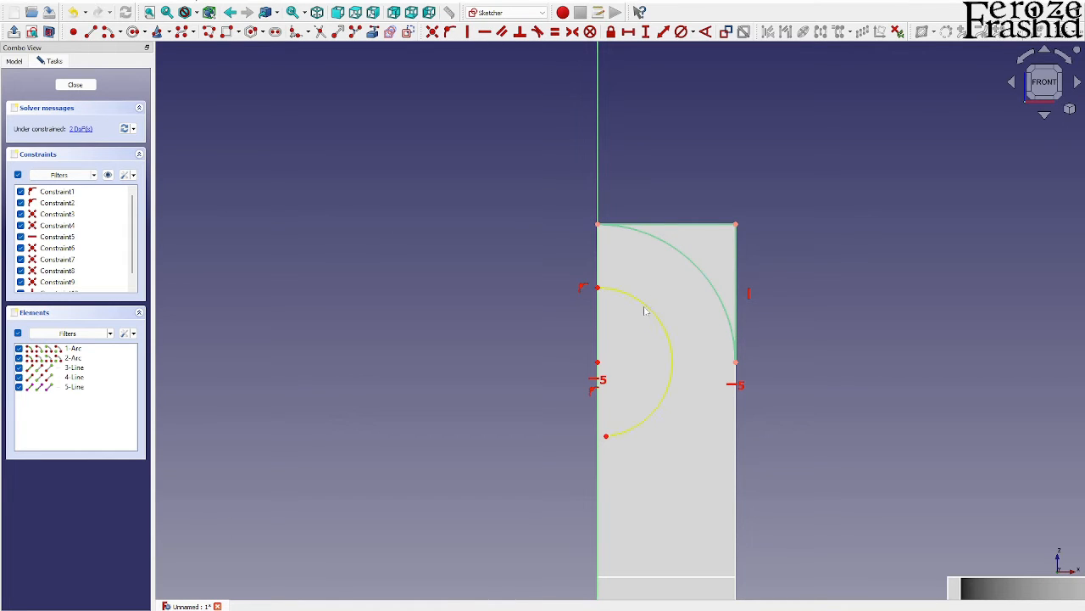
Delete the inner arc and constrain the remaining arc's centre onto the vertical axis
left_click(661, 329)
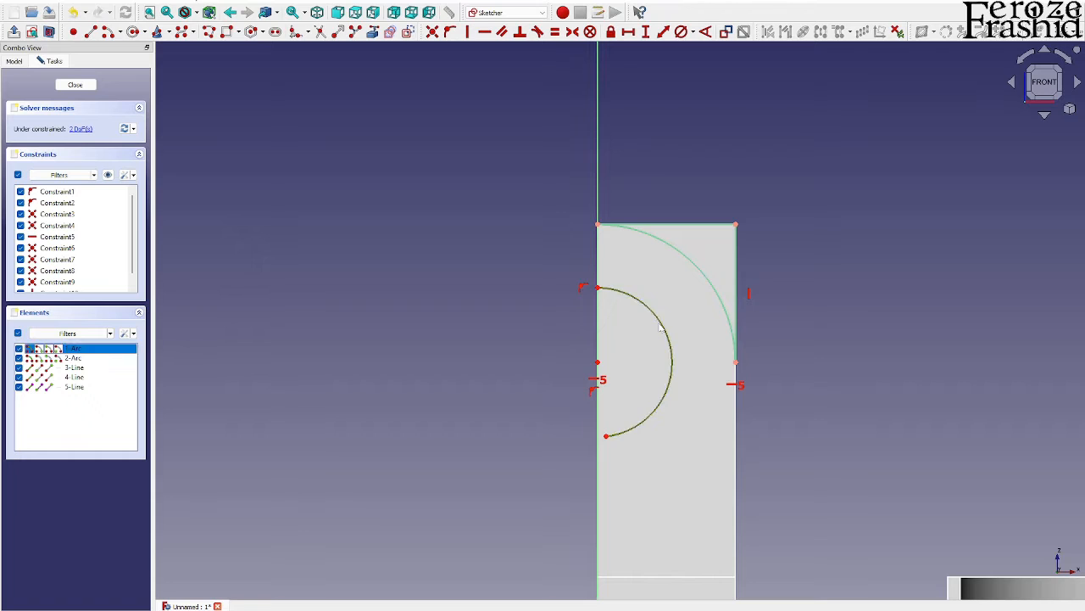
key("Delete")
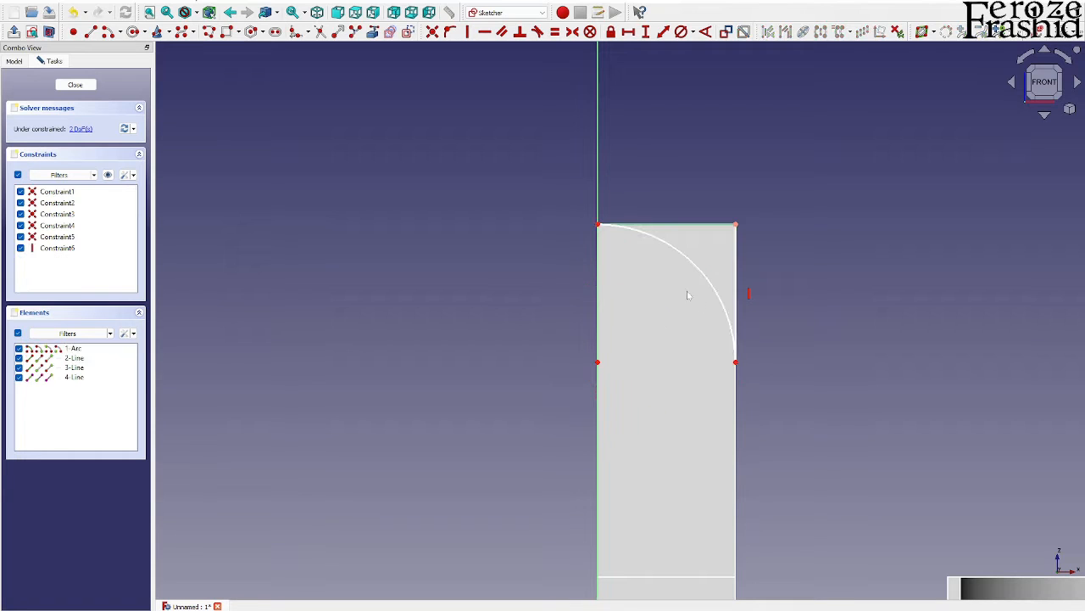
left_click_drag(732, 332, 726, 341)
left_click(566, 393)
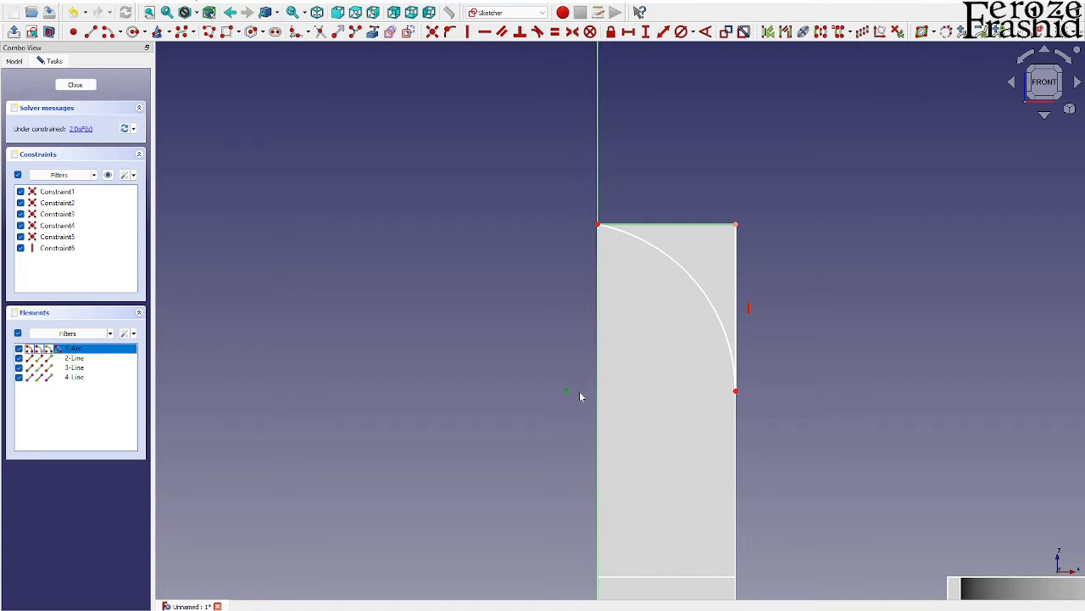
left_click(599, 400)
left_click(450, 31)
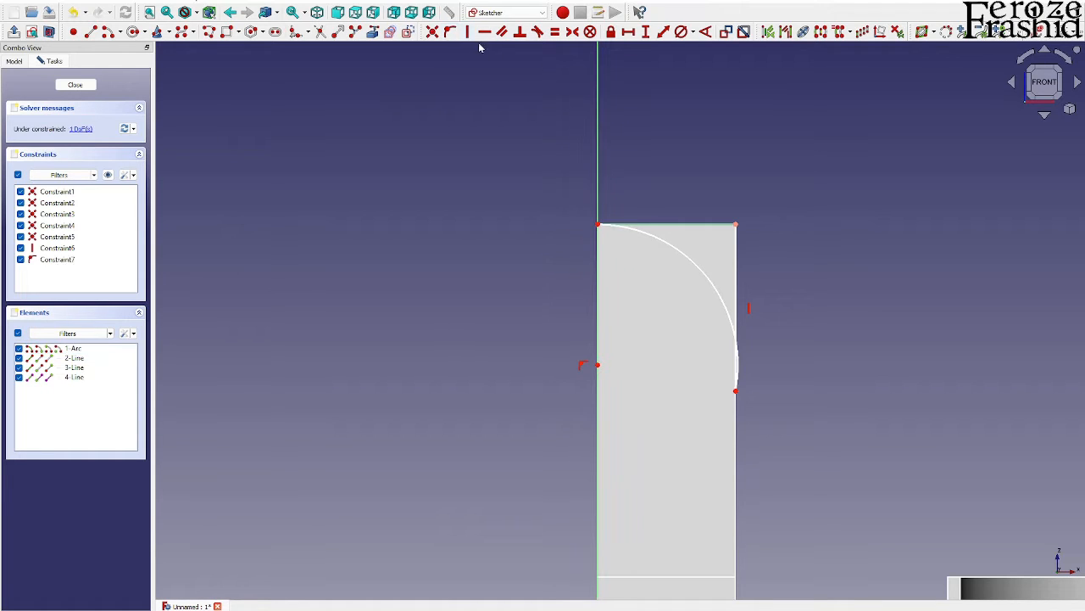
Make the arc tangent to the vertical line and close the corner sketch
left_click(735, 327)
left_click(736, 328)
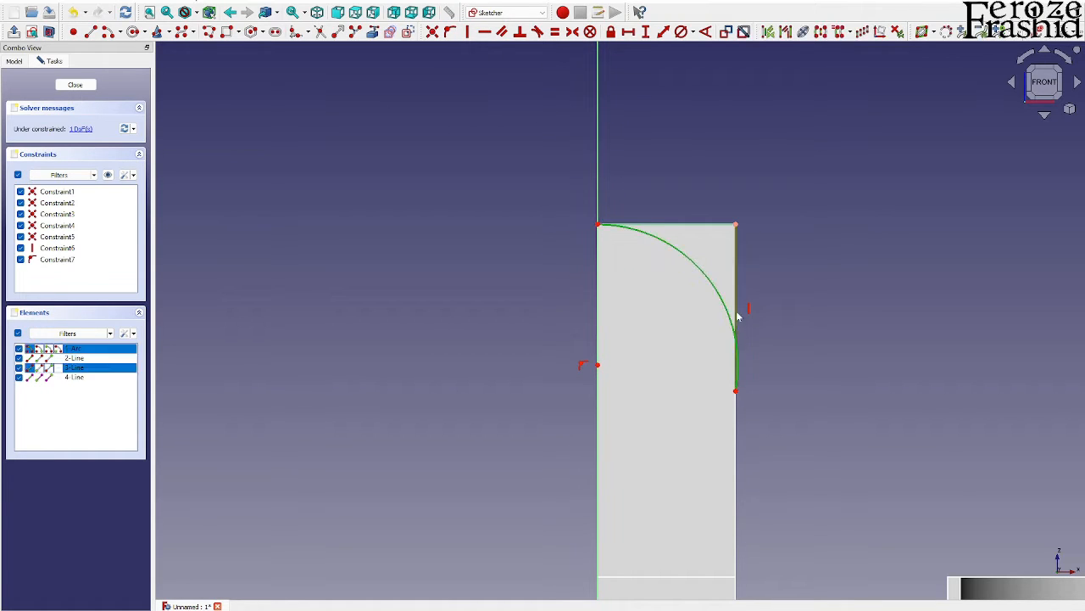
left_click(538, 32)
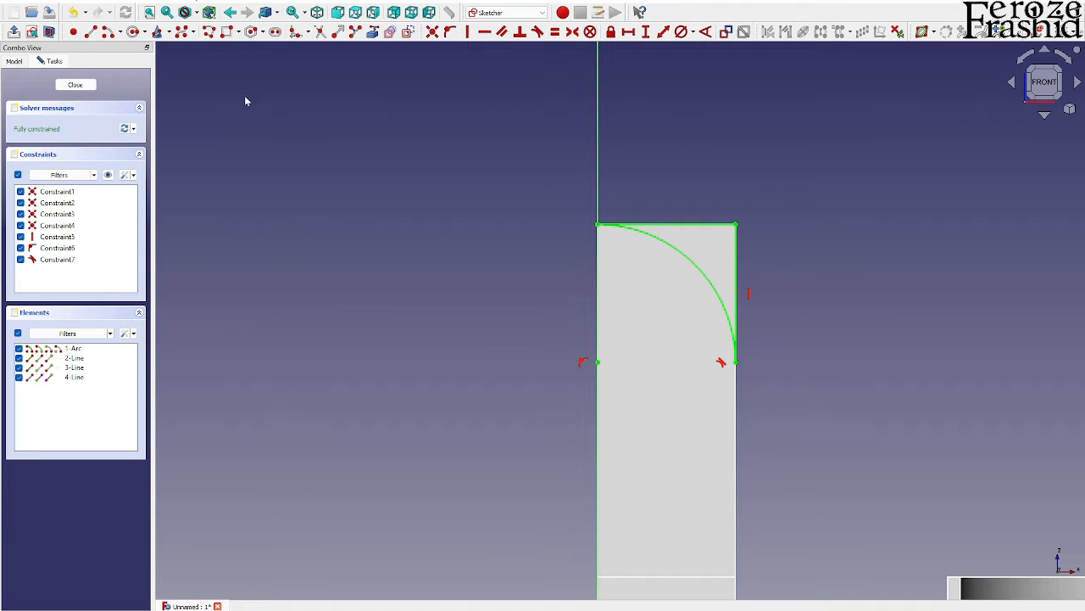
left_click(75, 84)
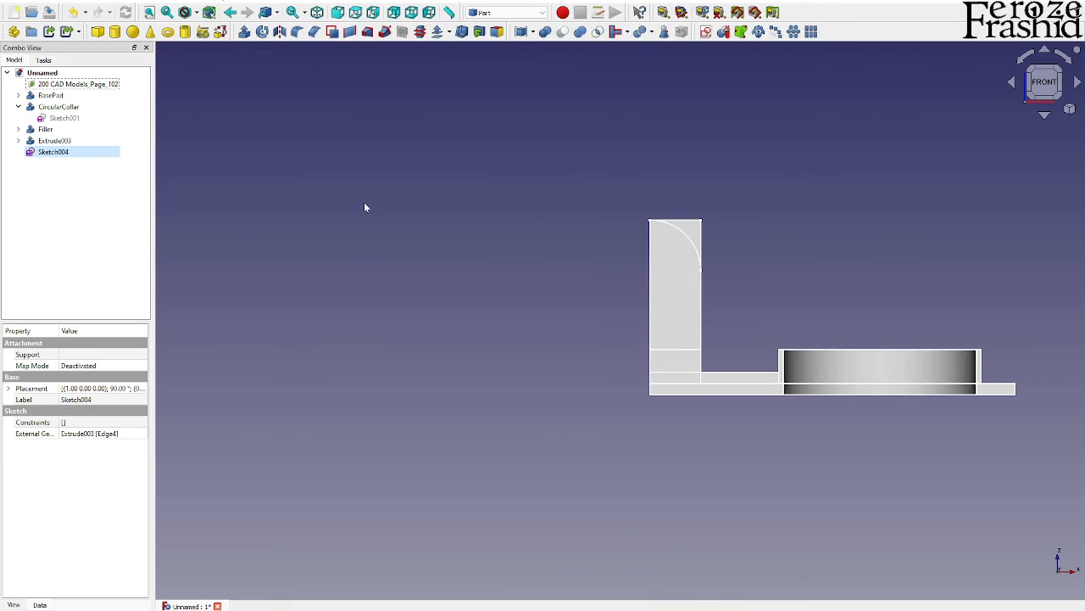
Extrude the corner profile 25 mm along its normal as a solid in the reversed direction
left_click(245, 34)
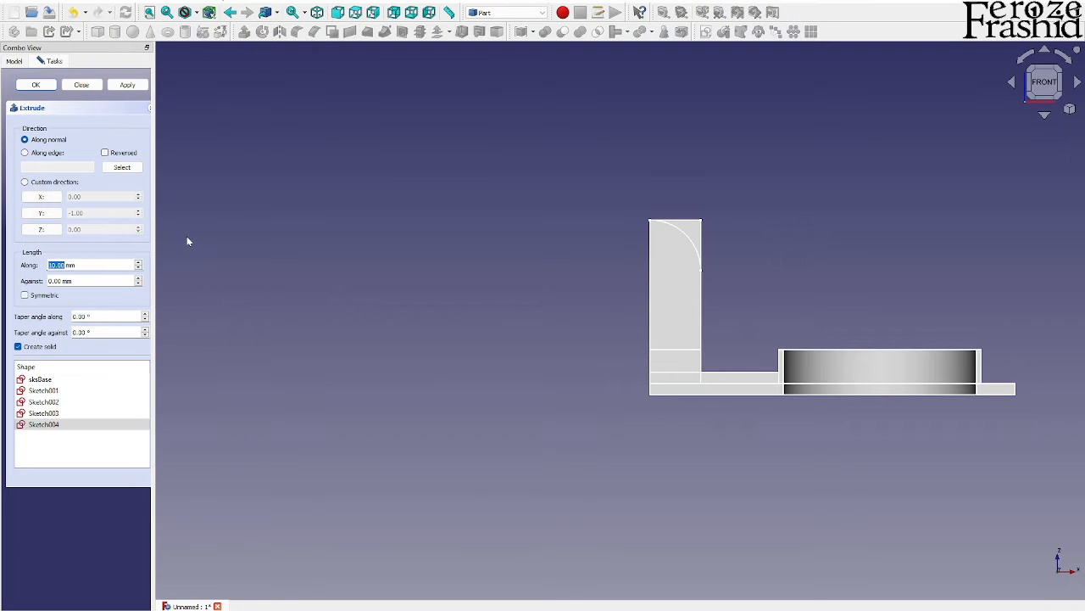
type("25")
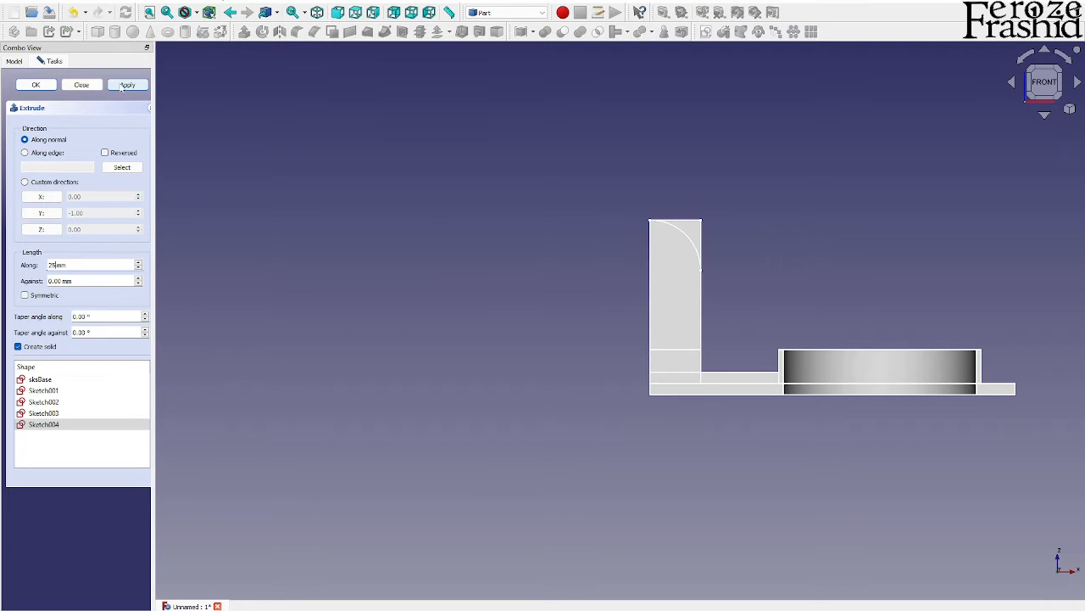
left_click(121, 87)
left_click(116, 155)
left_click(89, 86)
middle_click_drag(724, 258, 617, 315)
Set the corner extrusion's forward length to 50 mm and select the upright lug's extrusion
left_click(646, 273)
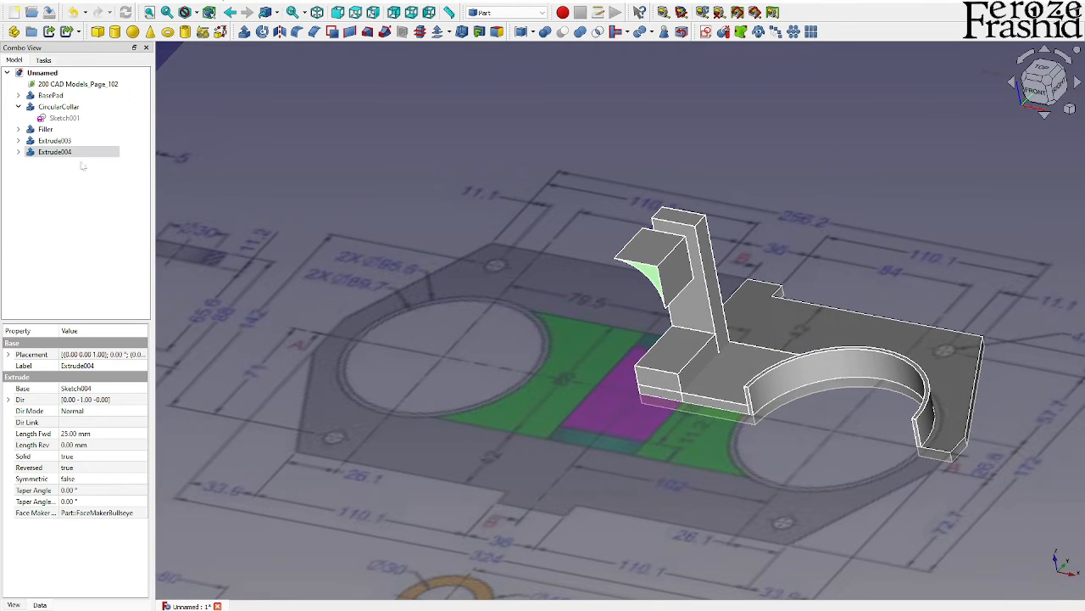
left_click(85, 433)
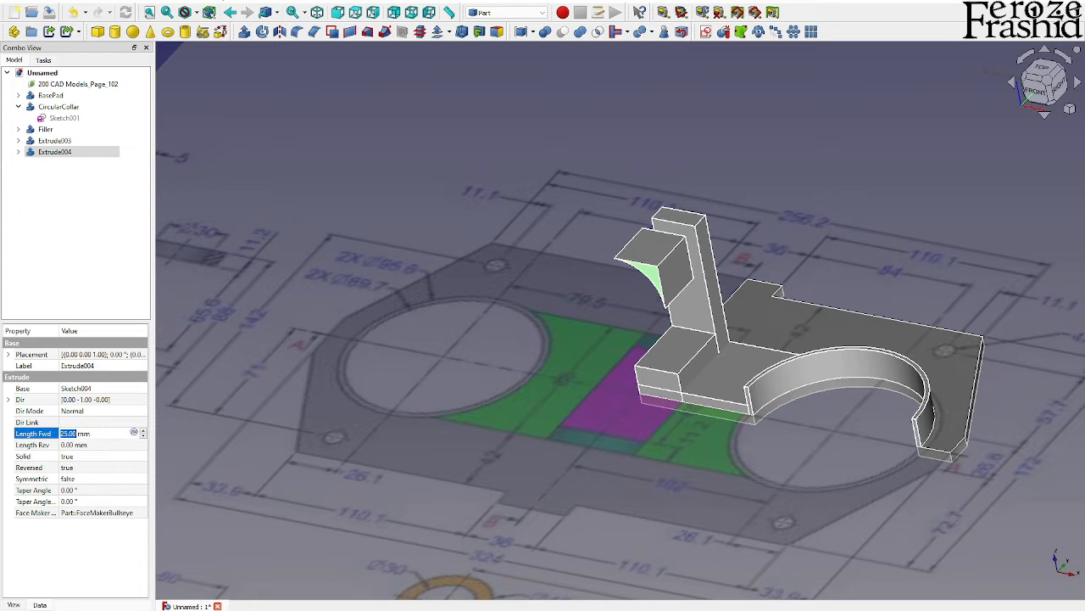
type("50")
key("Return")
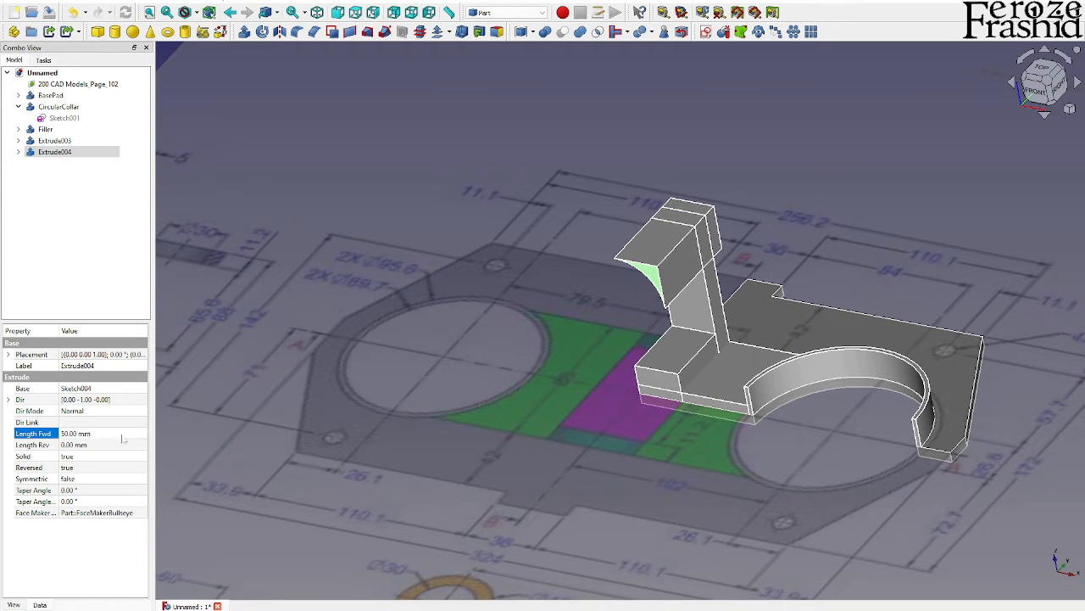
left_click(58, 140)
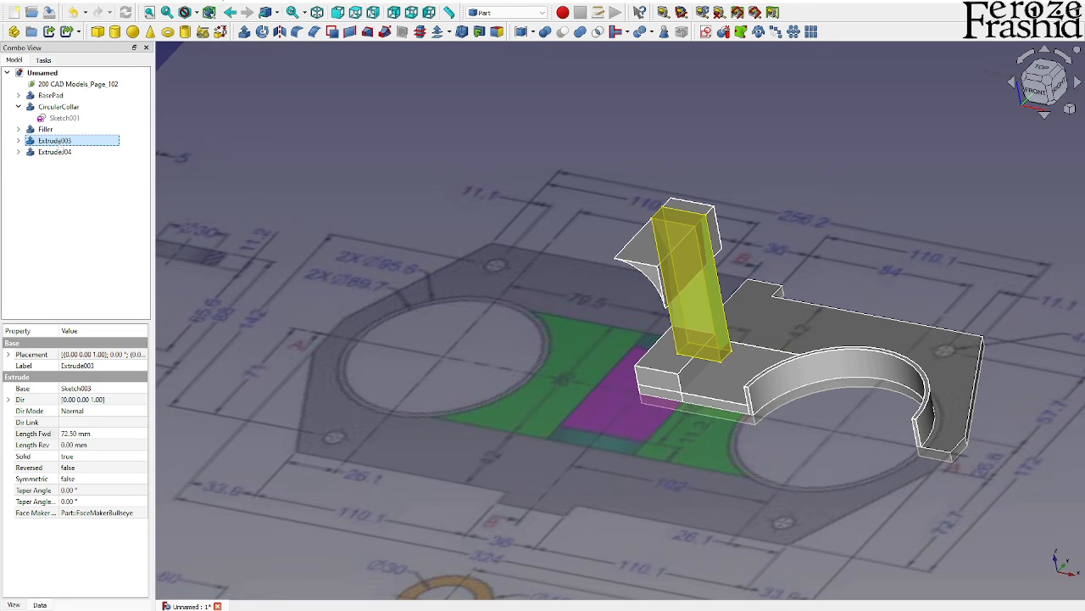
Cut the corner extrusion from the upright lug with a Boolean cut to round its top
left_click(58, 152, "ctrl")
left_click(562, 32)
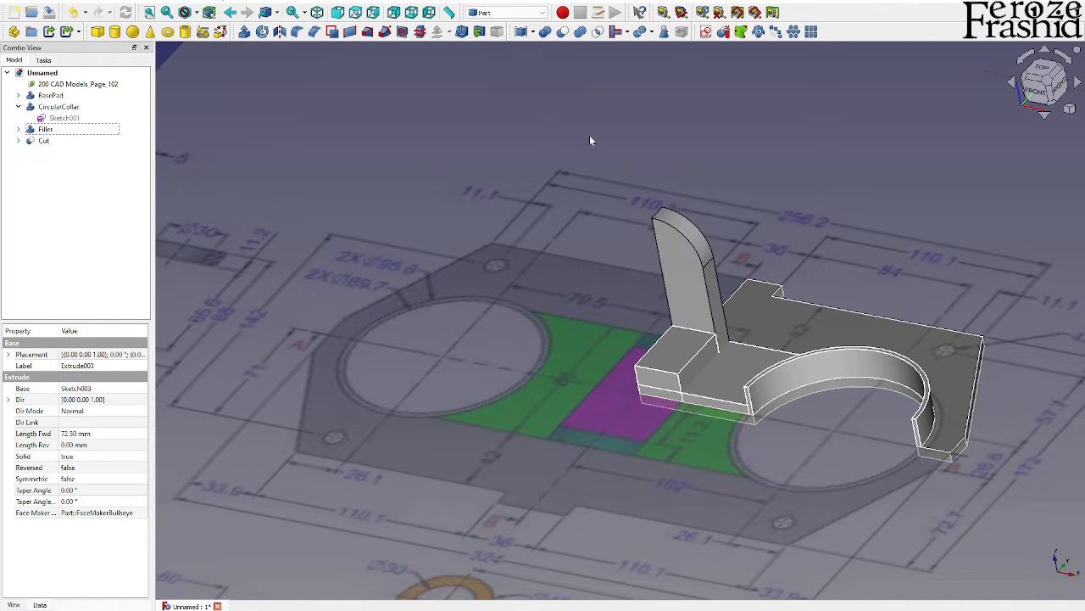
scroll(722, 297, "up", 2)
mouse_move(800, 287)
middle_mouse_down()
mouse_move(850, 264)
mouse_move(835, 270)
middle_mouse_up()
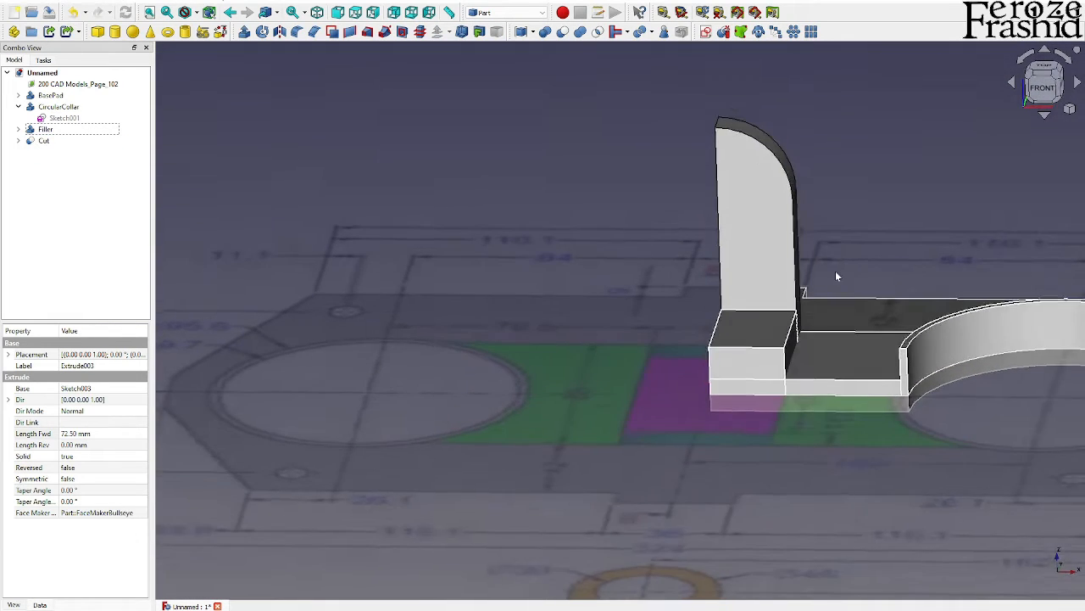
scroll(717, 318, "down", 2)
middle_click_drag(704, 407, 702, 500)
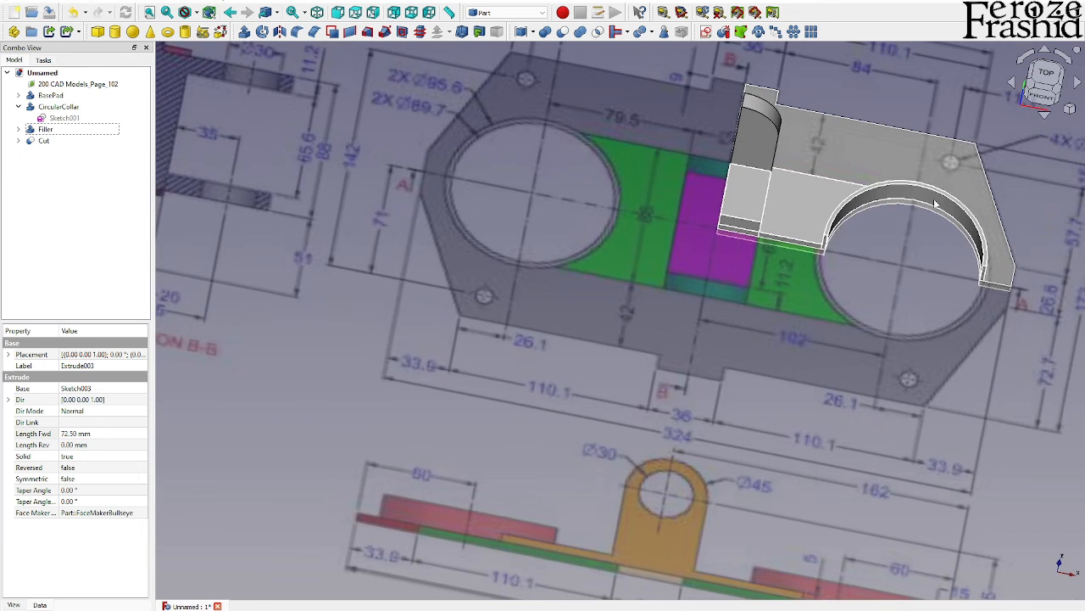
Create a sketch on the XZ-plane and link the lug's rounded top edge as external geometry
left_click(1044, 96)
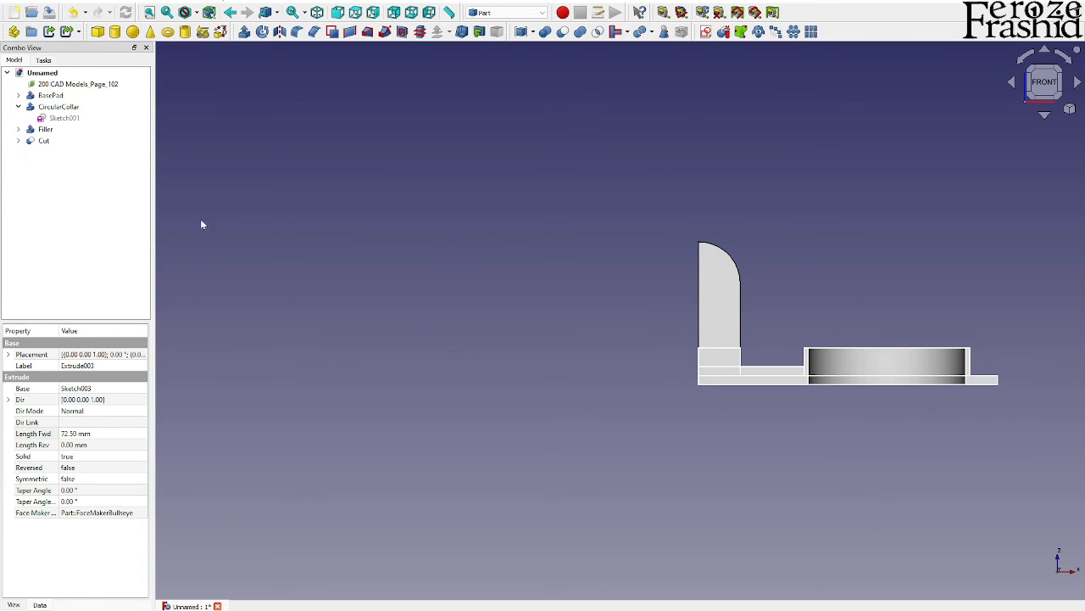
left_click(22, 165)
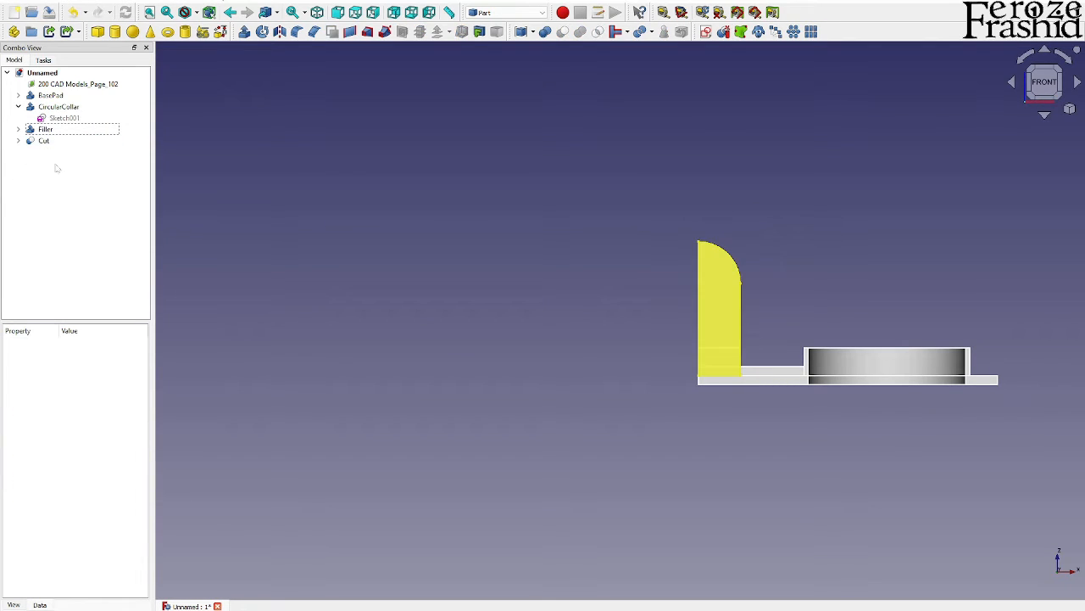
left_click(706, 36)
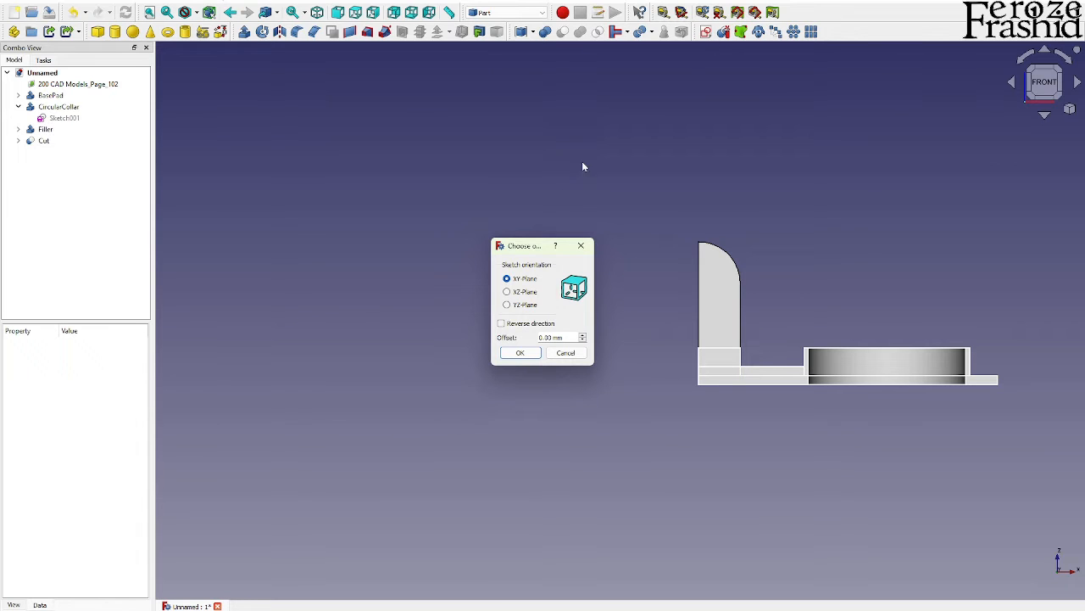
left_click(526, 292)
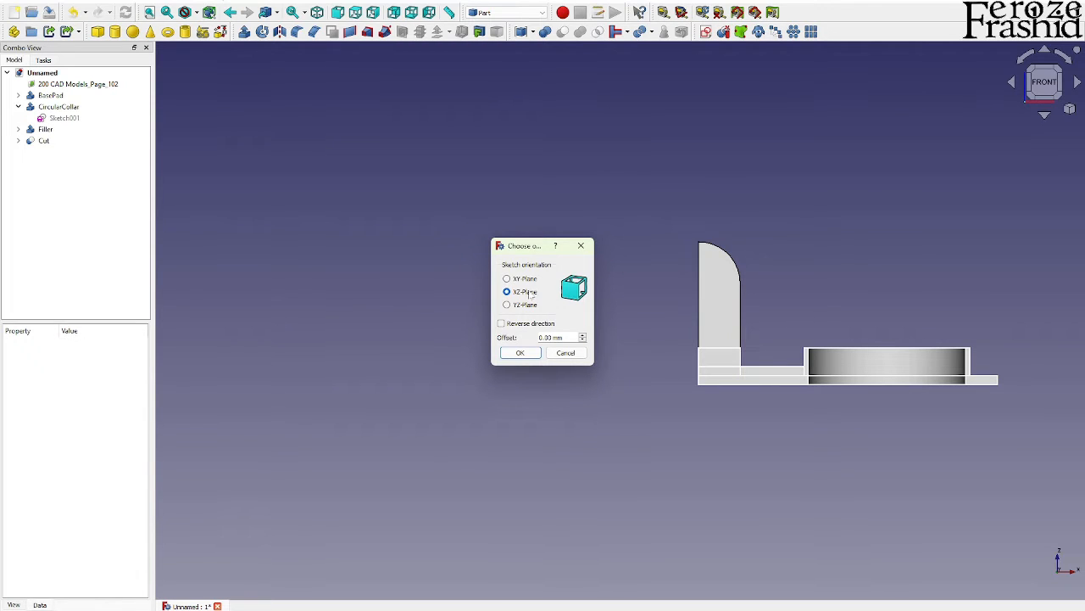
left_click(520, 352)
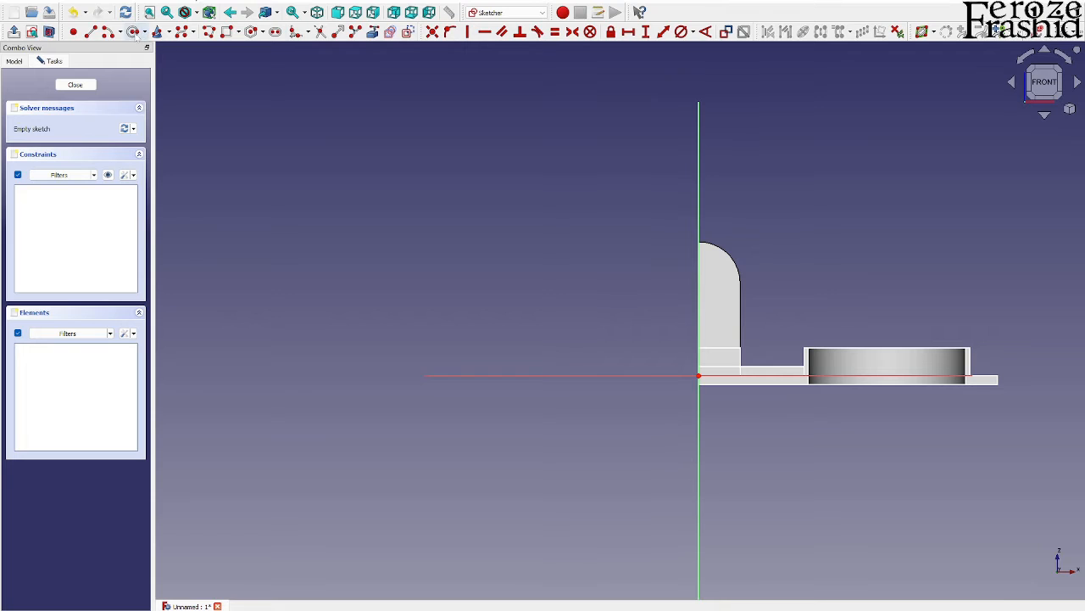
left_click(373, 32)
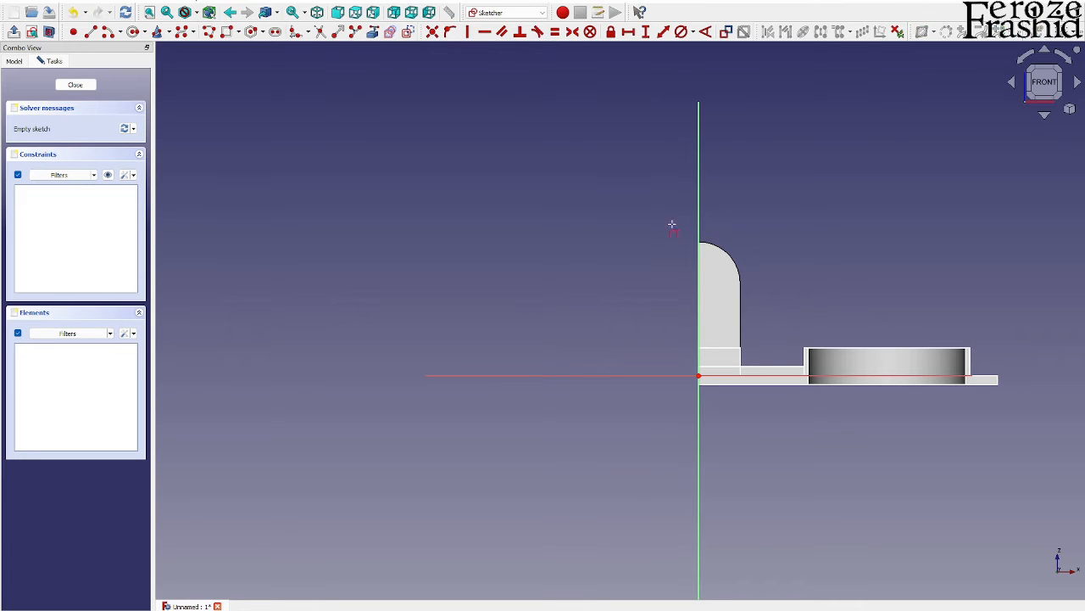
left_click(727, 252)
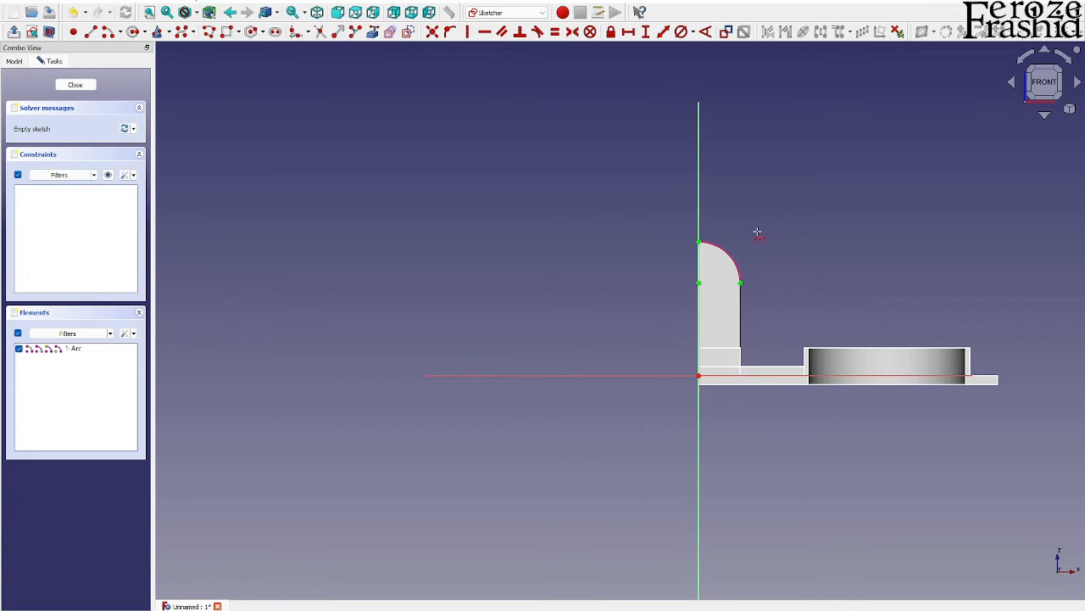
Draw a semicircular arc of about 11.9 mm radius centred on the lug's rounding, with both ends on the vertical axis
left_click(108, 33)
left_click(699, 283)
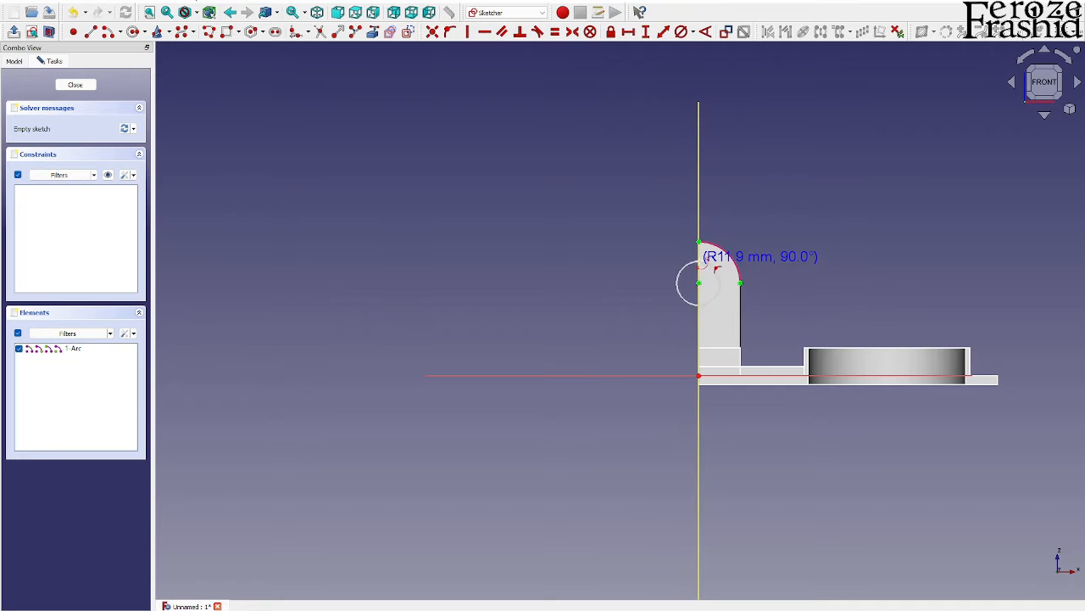
left_click(699, 260)
left_click(700, 305)
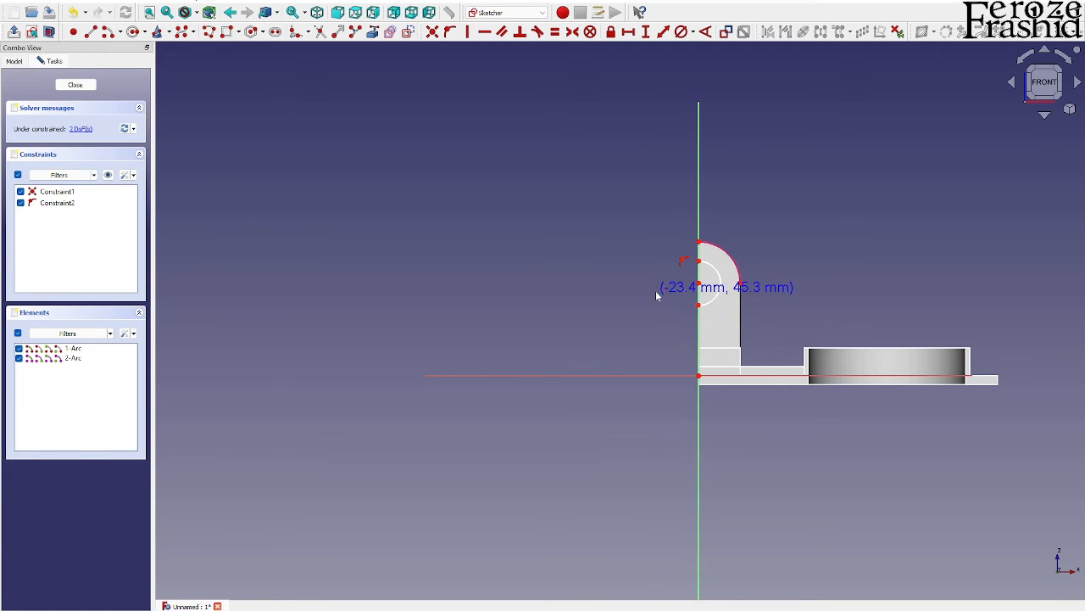
right_click(708, 287)
Constrain the semicircular arc's radius to 15 mm
left_click(718, 280)
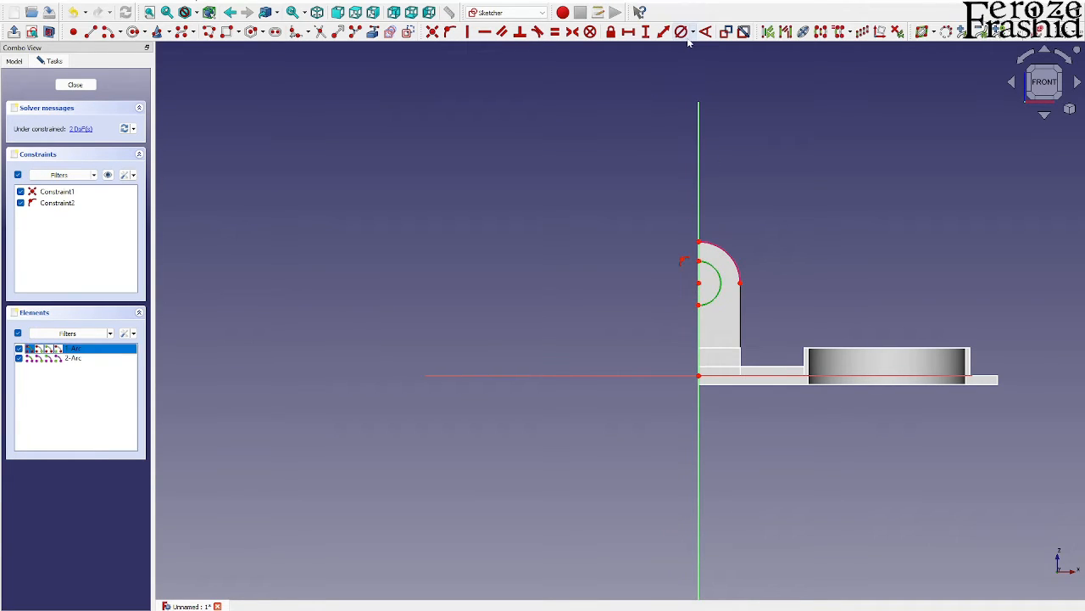
left_click(692, 32)
left_click(697, 49)
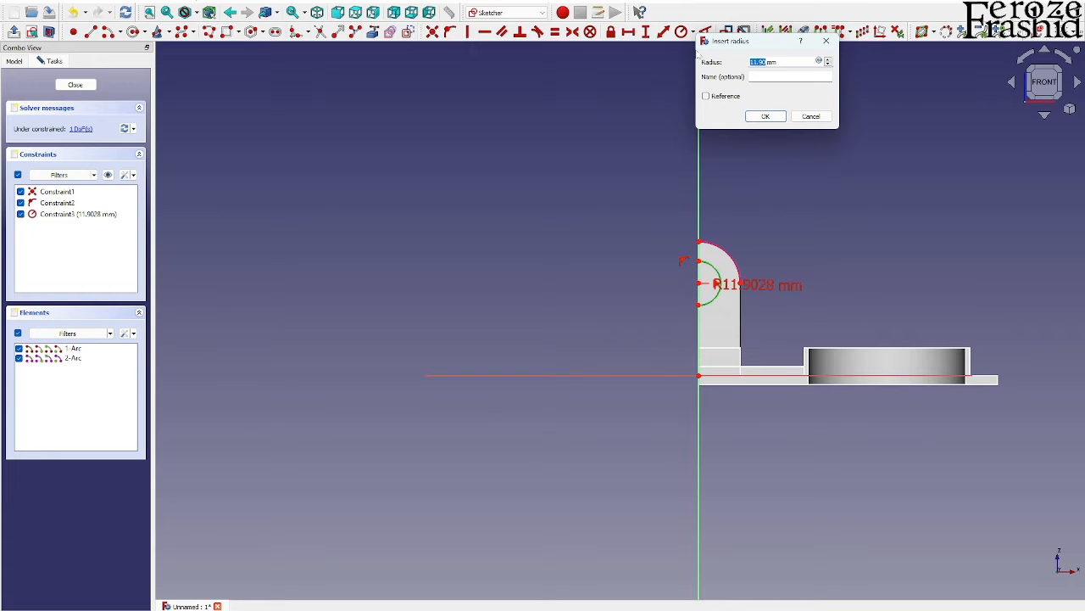
key("Return")
Extrude the half-circle sketch 50 mm along its normal as a solid in the reversed direction
scroll(729, 275, "up", 3)
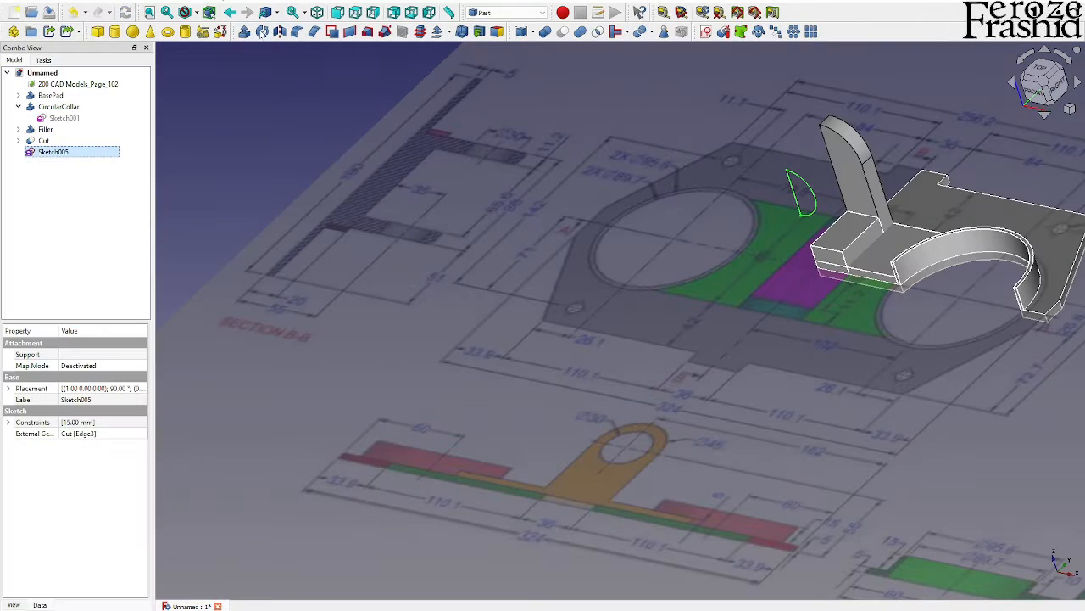
left_click(244, 31)
type("50")
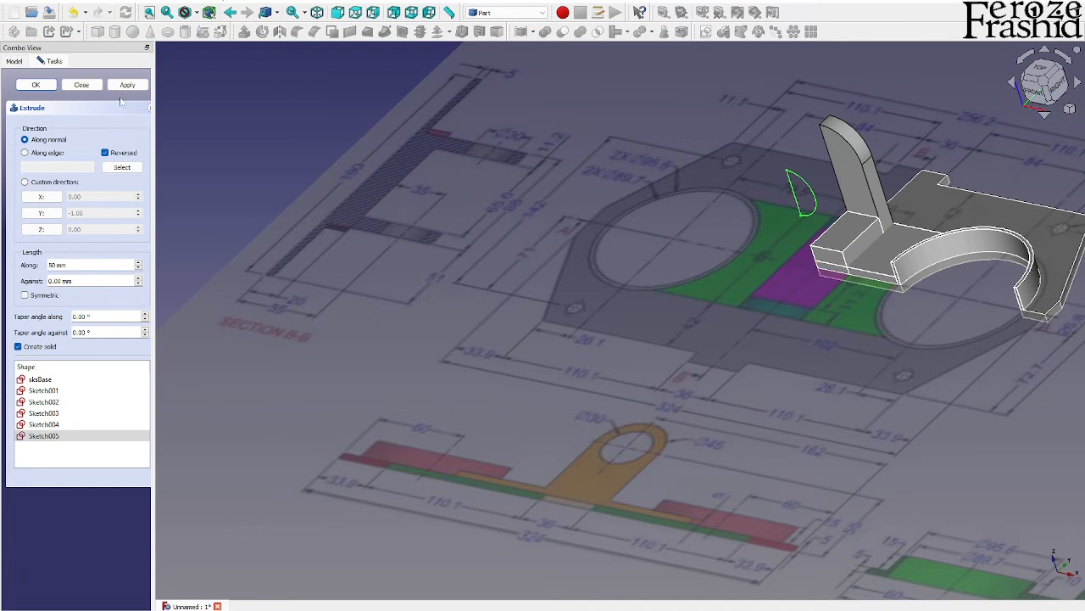
left_click(127, 85)
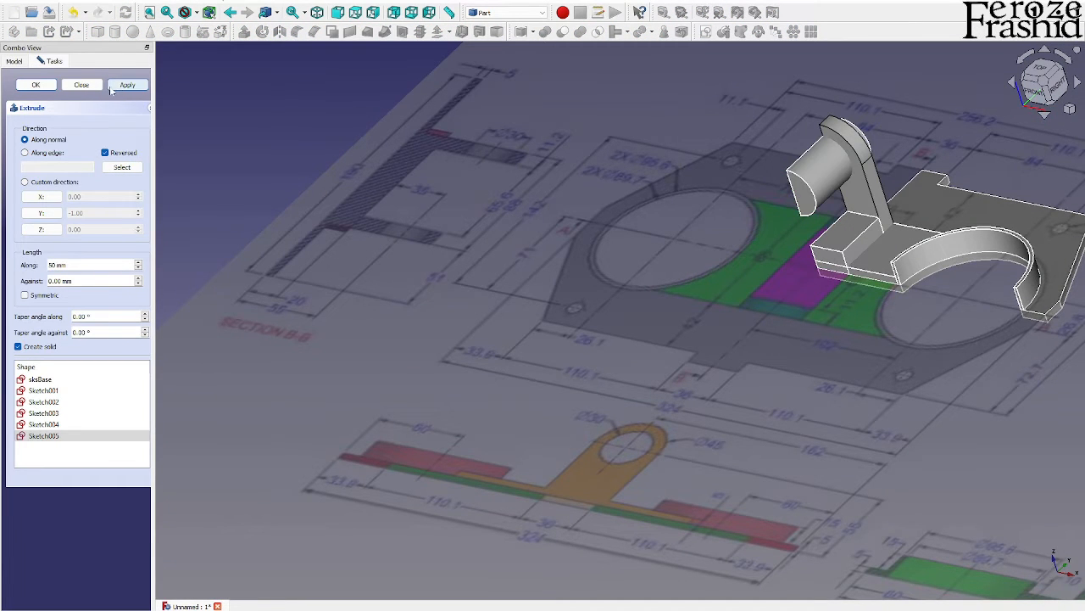
left_click(82, 85)
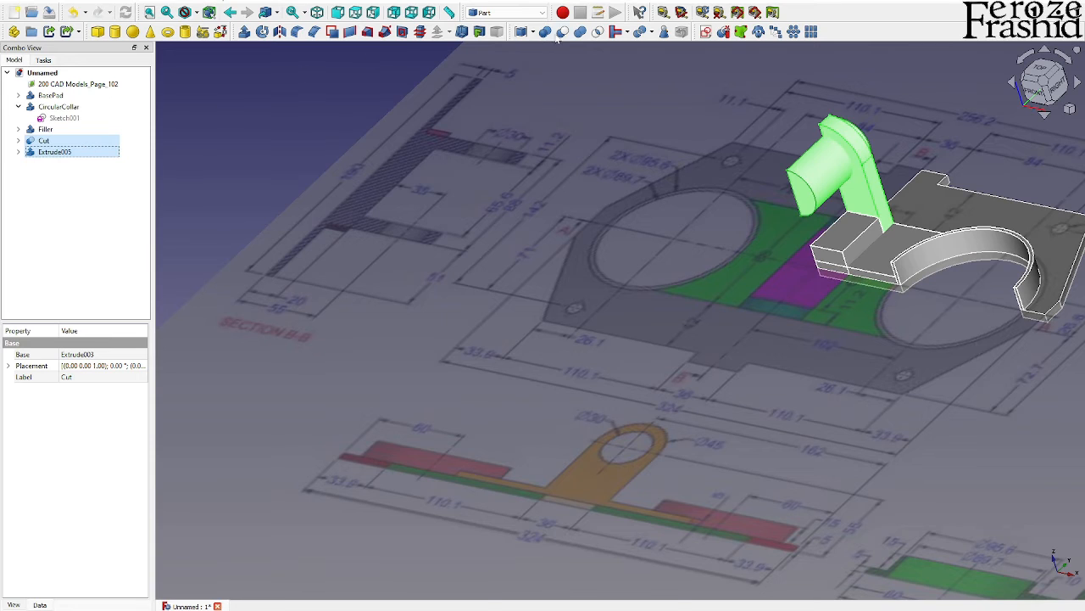
Subtract the half-cylinder from the rounded lug with a Boolean cut to form its hole
left_click(563, 32)
middle_click_drag(608, 339, 779, 382)
scroll(690, 392, "down", 3)
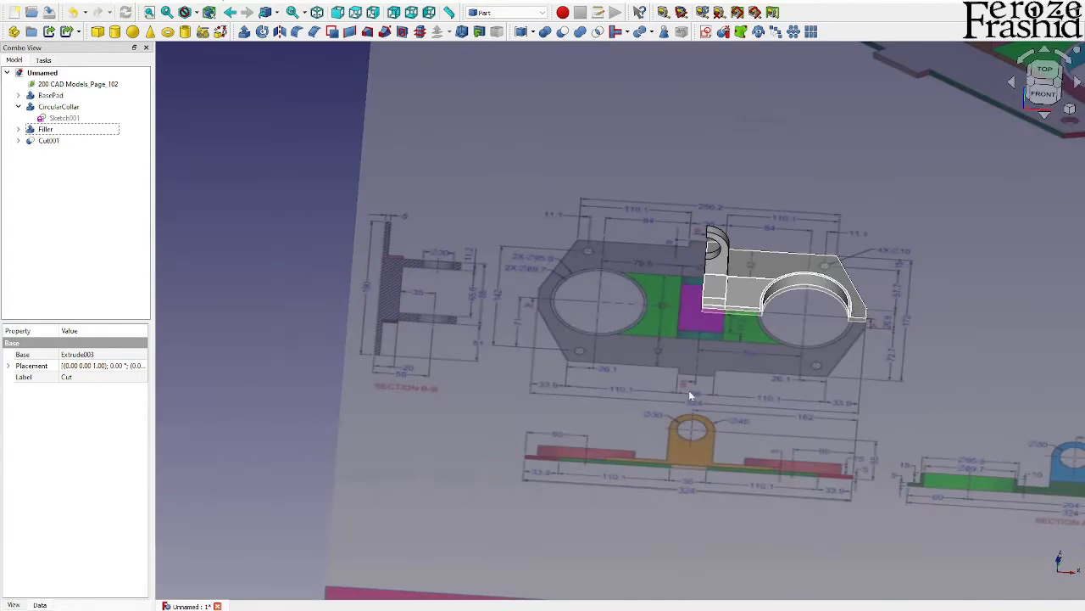
mouse_move(690, 392)
middle_mouse_down()
mouse_move(705, 381)
mouse_move(693, 387)
middle_mouse_up()
scroll(702, 388, "down", 3)
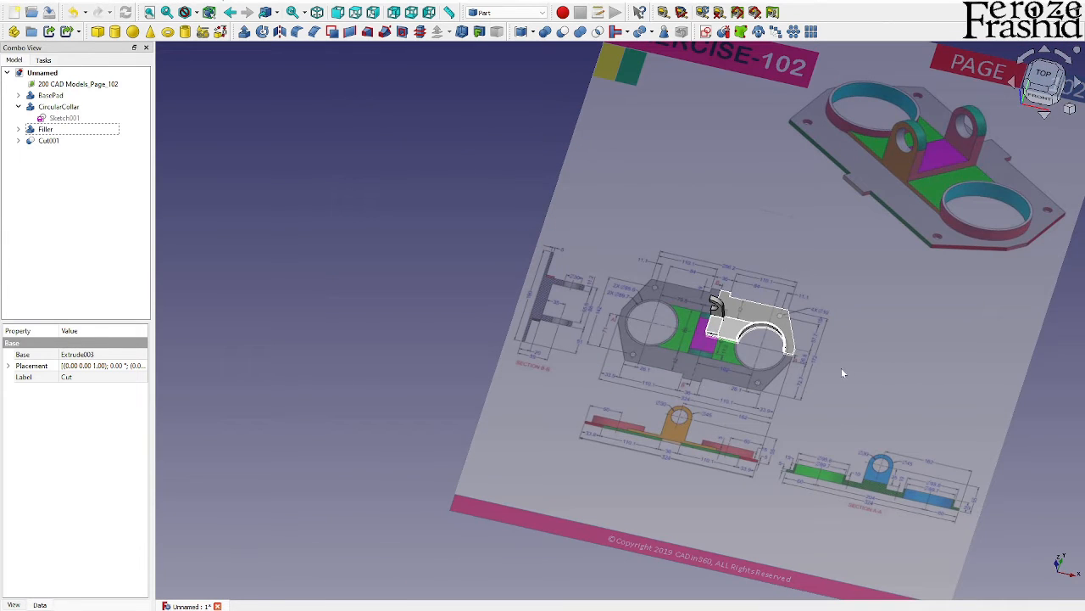
scroll(801, 316, "up", 4)
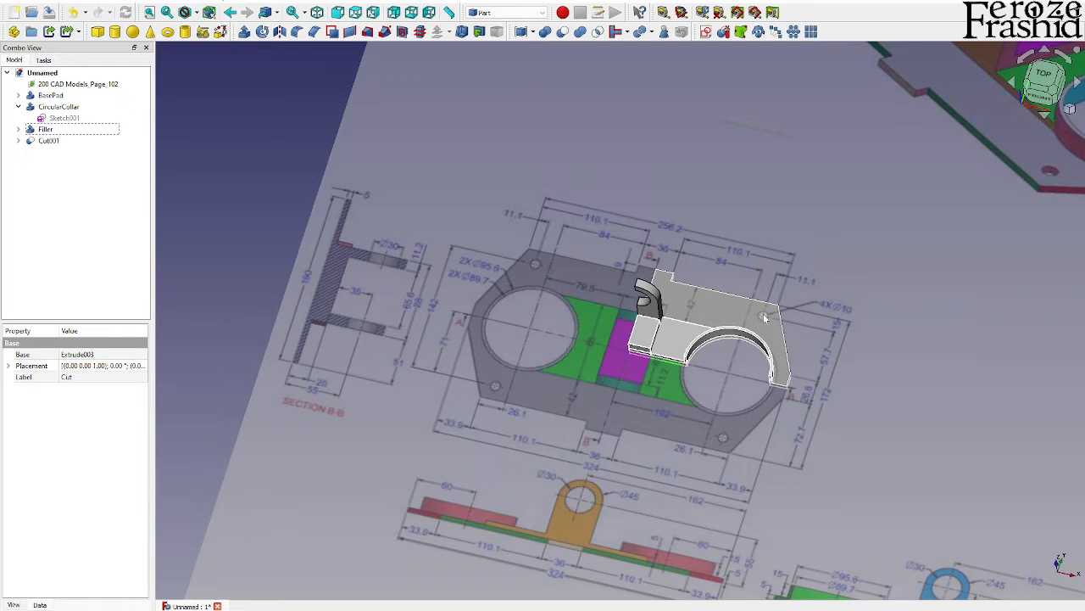
scroll(764, 317, "up", 3)
scroll(764, 317, "down", 2)
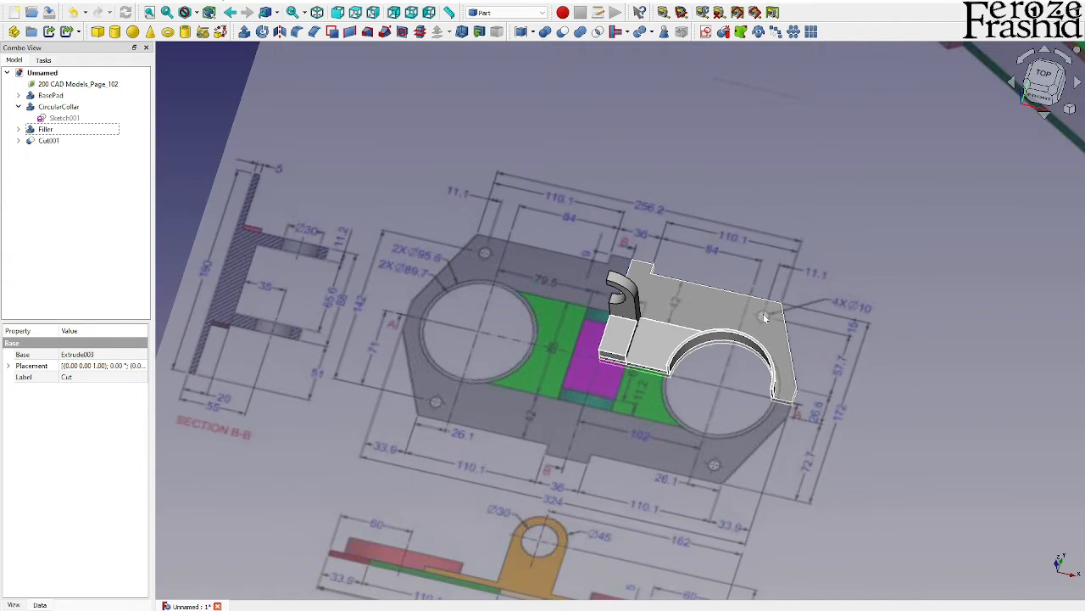
scroll(764, 317, "up", 2)
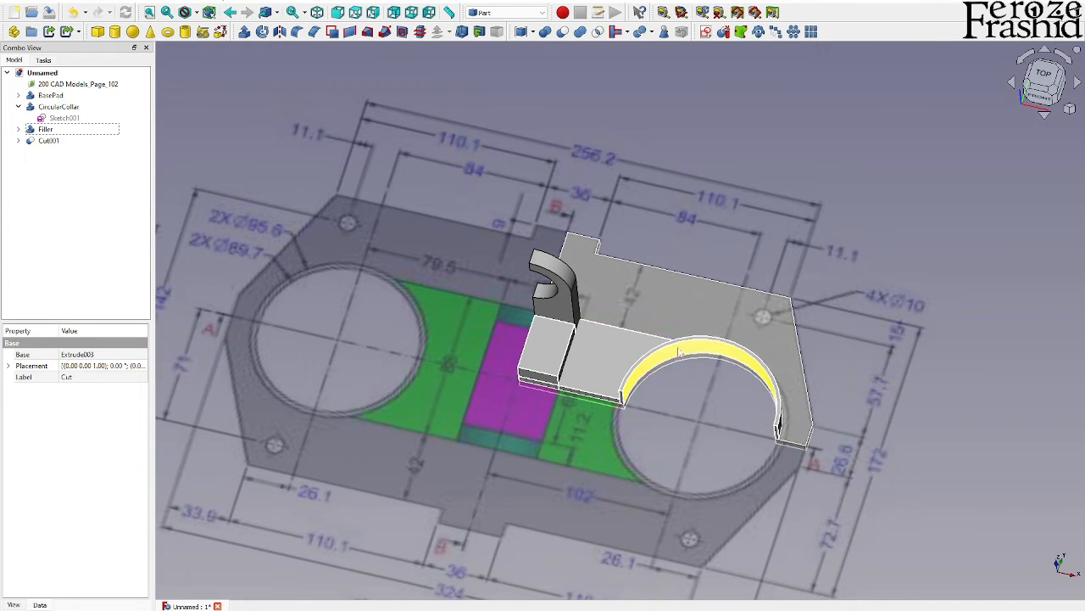
Save the document as ex102 in the Ex 102 folder
left_click(708, 352)
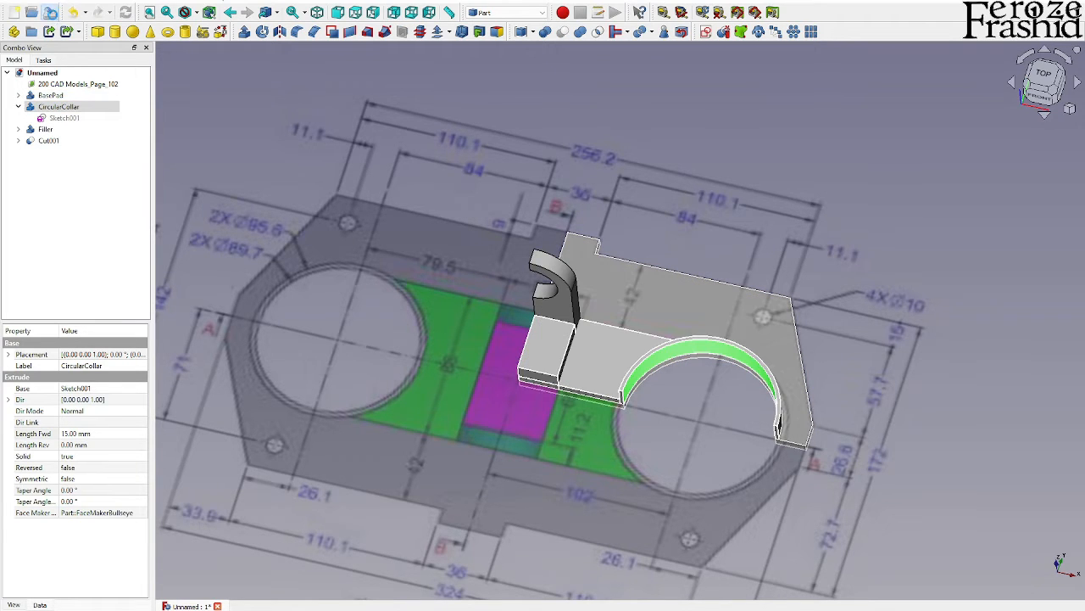
left_click(51, 12)
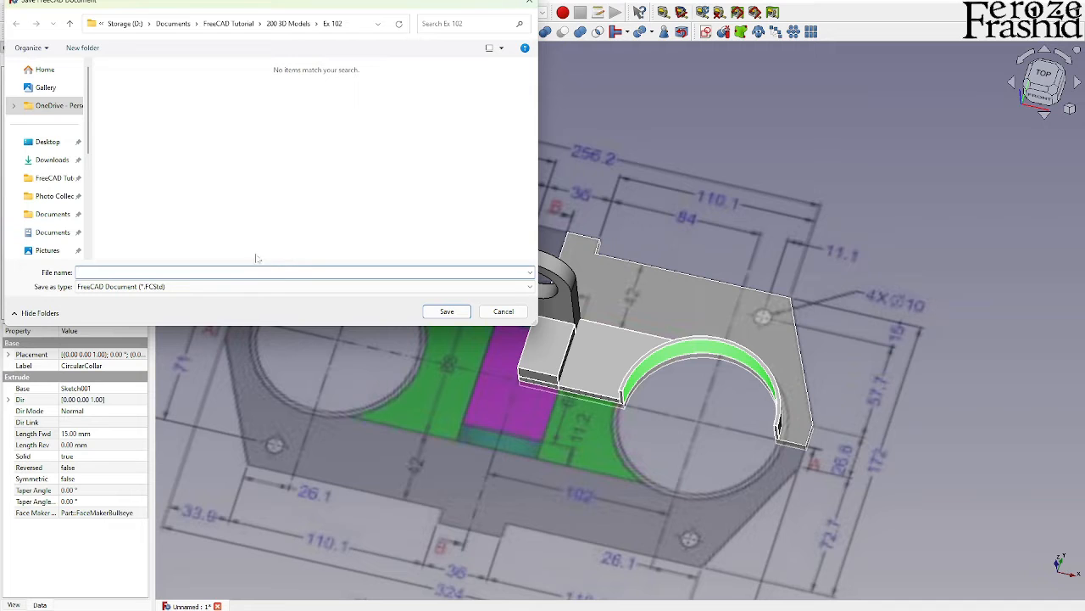
type("ex102")
key("Return")
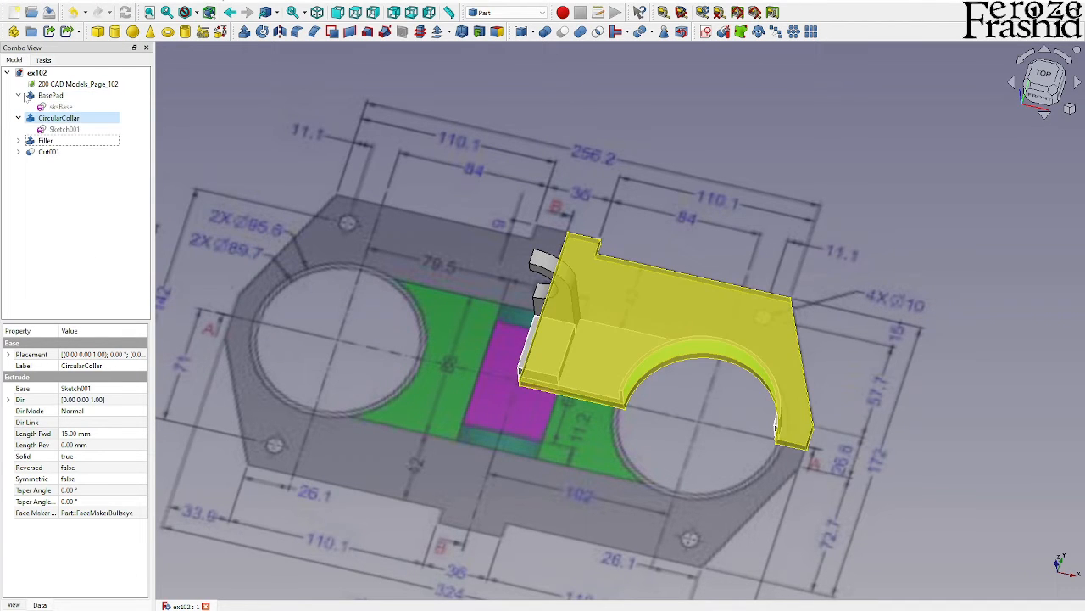
Open the base plate's sketch for editing and draw a circle over the reference drawing's 4X Ø10 hole near the slanted corner
double_click(51, 107)
scroll(813, 223, "up", 2)
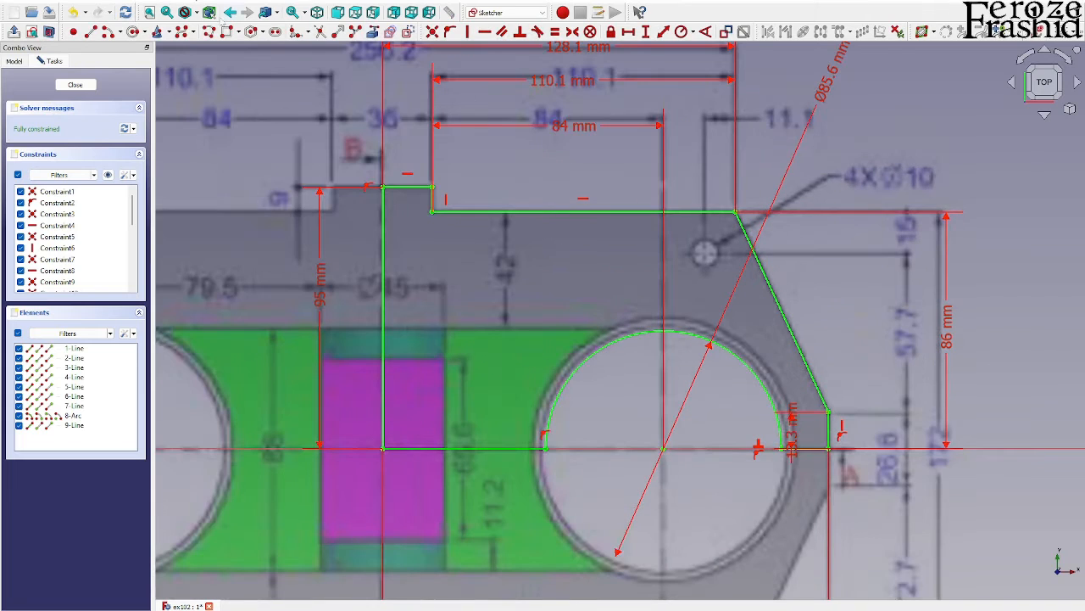
left_click(130, 32)
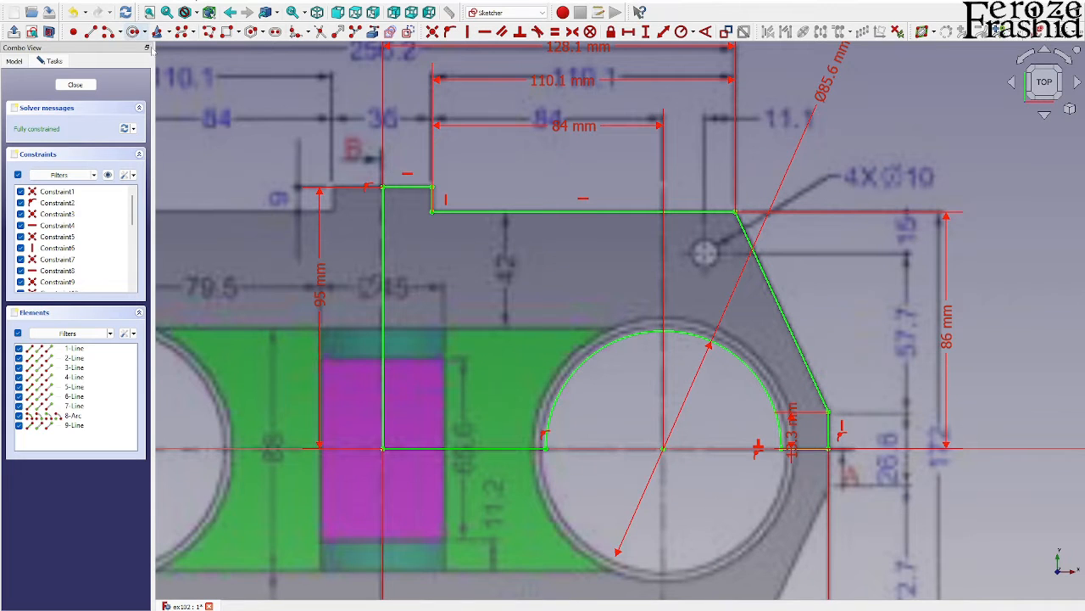
left_click(703, 254)
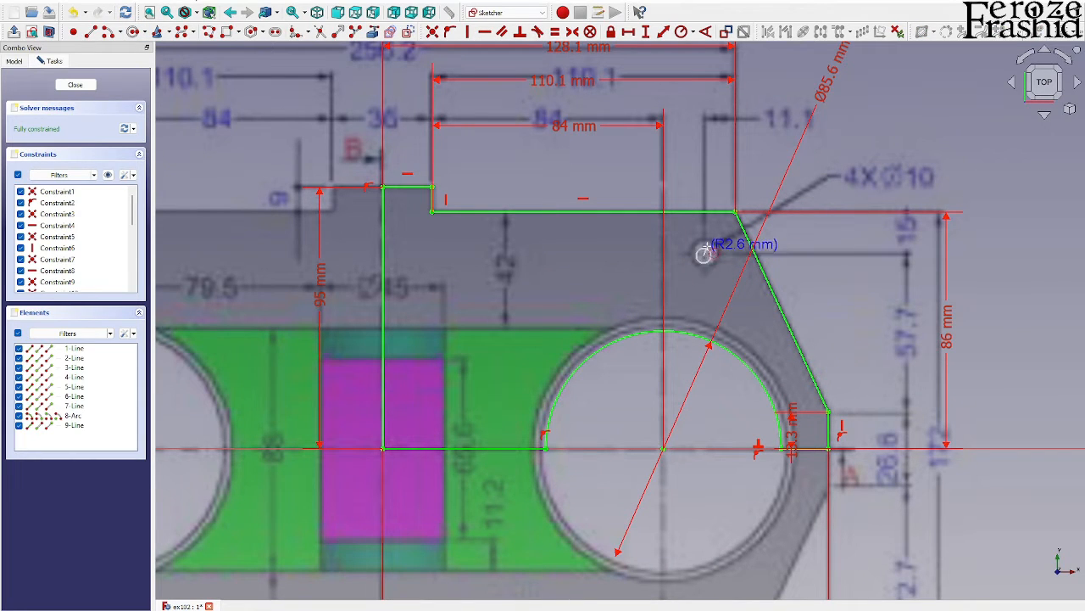
left_click(714, 246)
Constrain the horizontal distance between the circle's centre and the upper end of the slanted edge to 11.1 mm
left_click(704, 255)
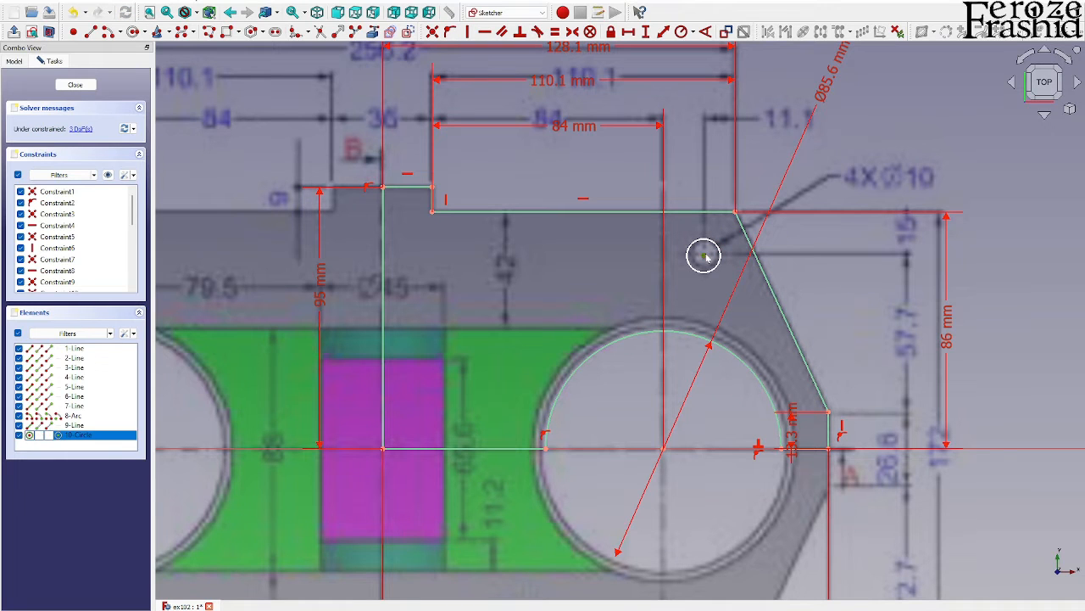
left_click(732, 213)
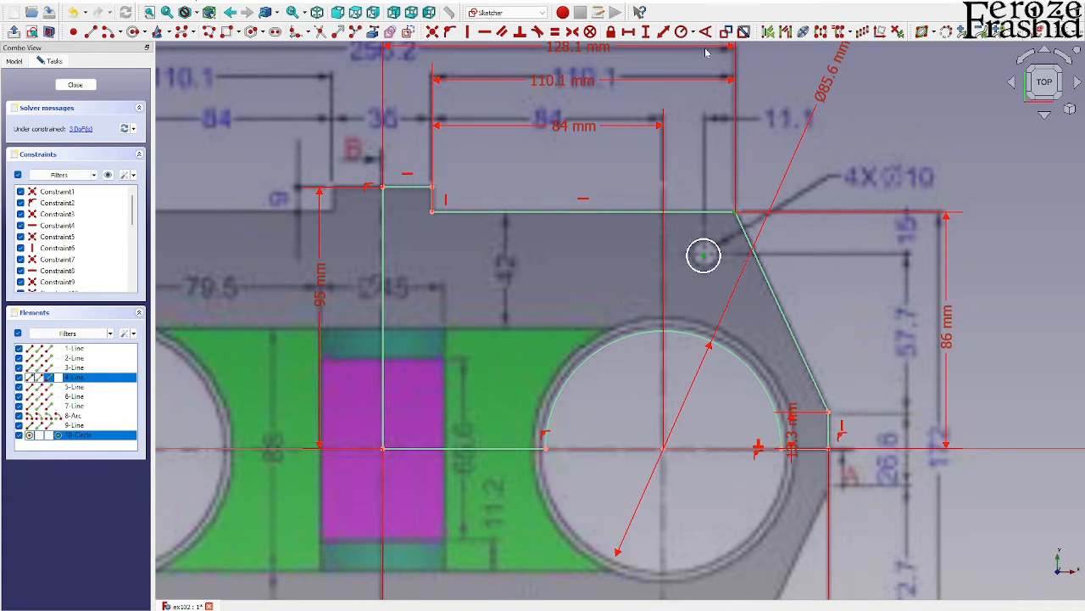
left_click(638, 32)
type("11.")
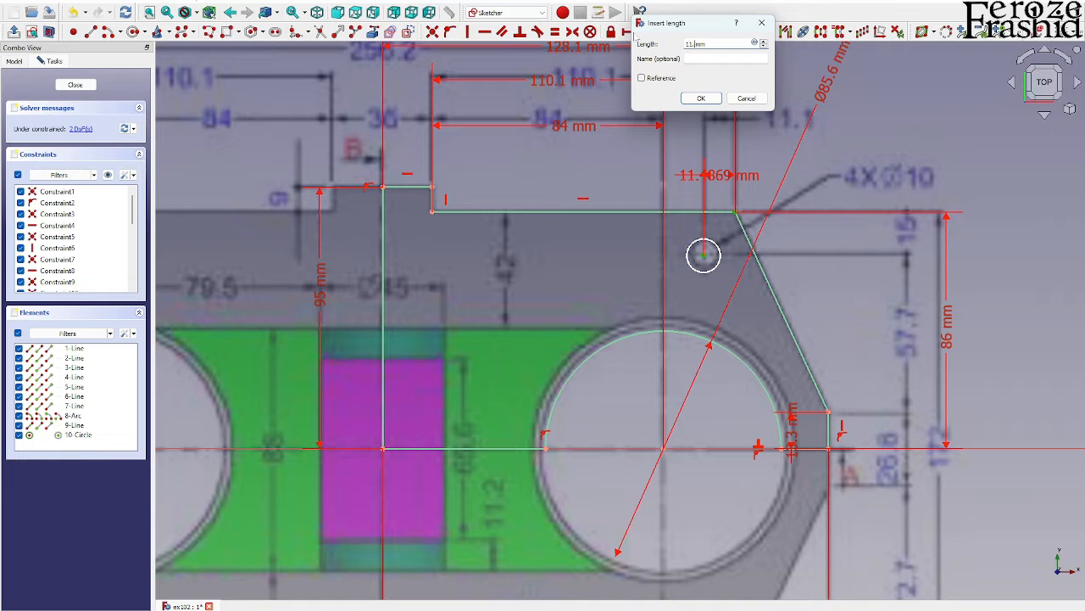
type("1")
key("Return")
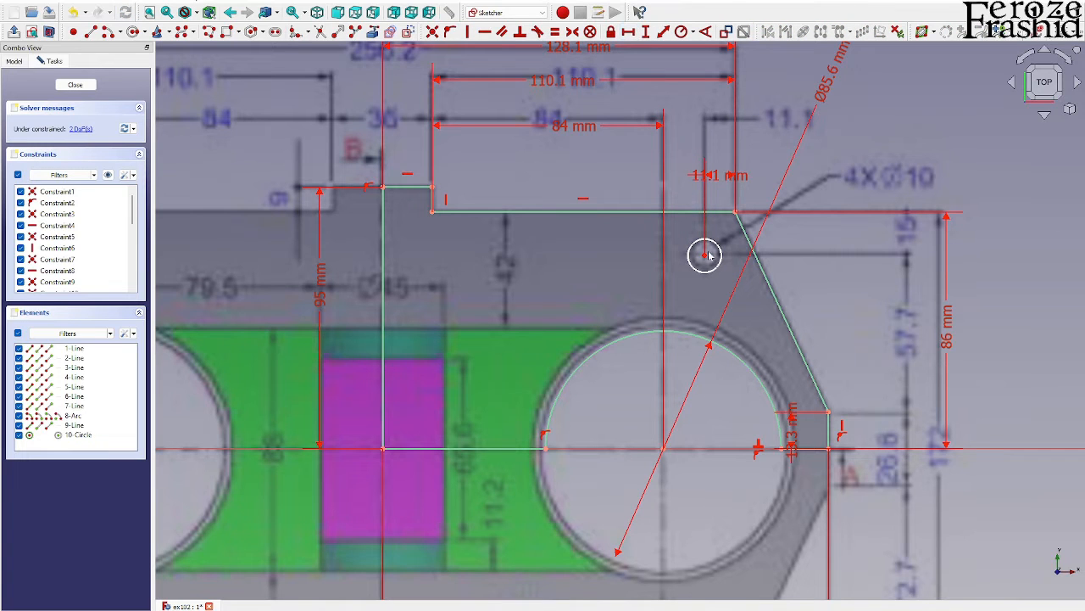
Constrain the vertical distance between the circle's centre and the upper end of the slanted edge to 15 mm
left_click(704, 256)
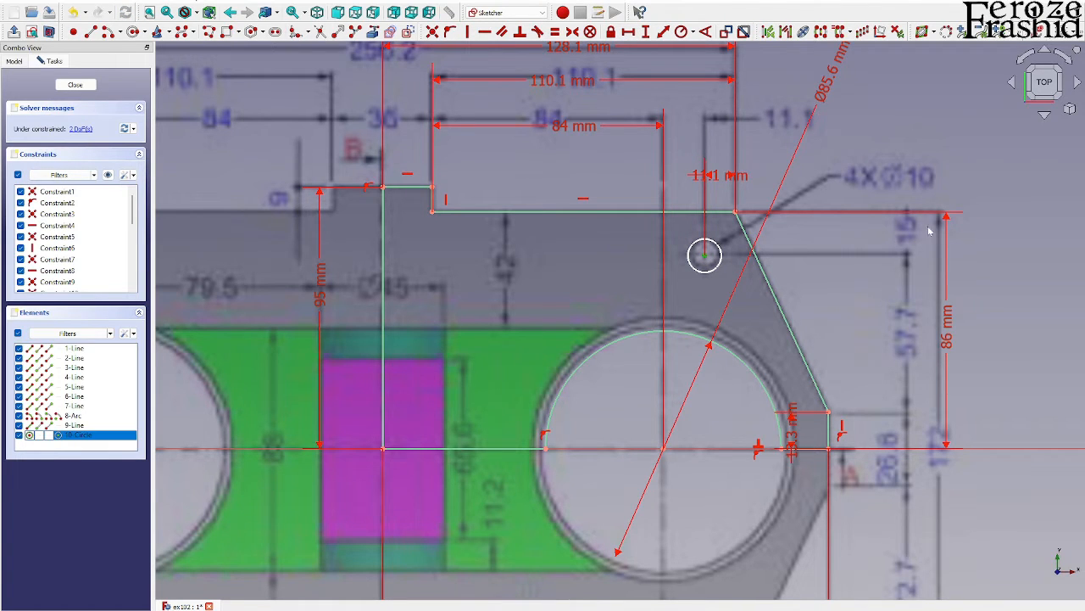
left_click(737, 209)
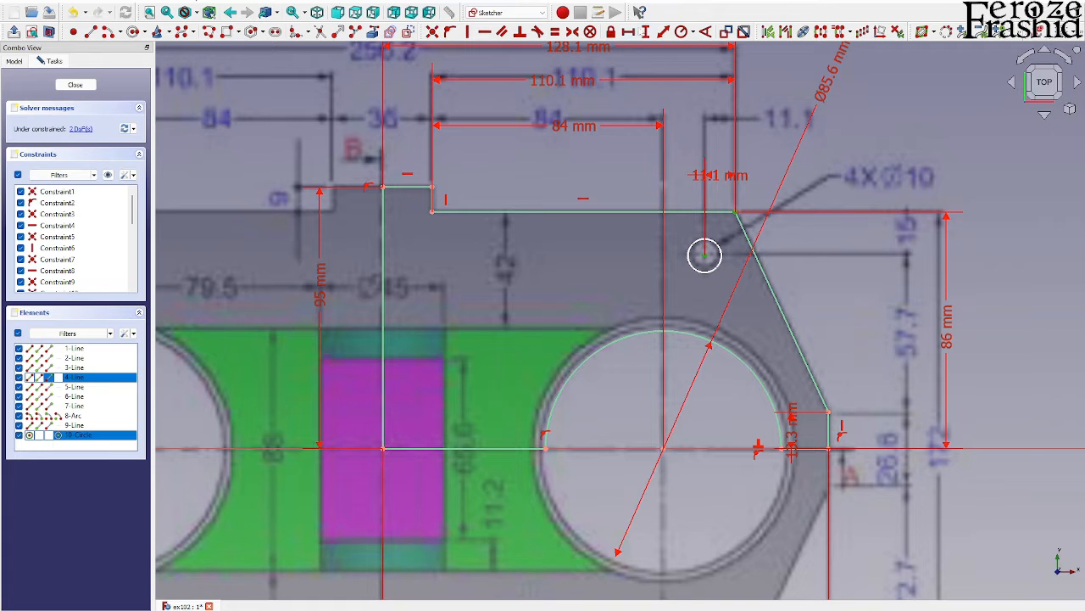
left_click(645, 31)
type("1")
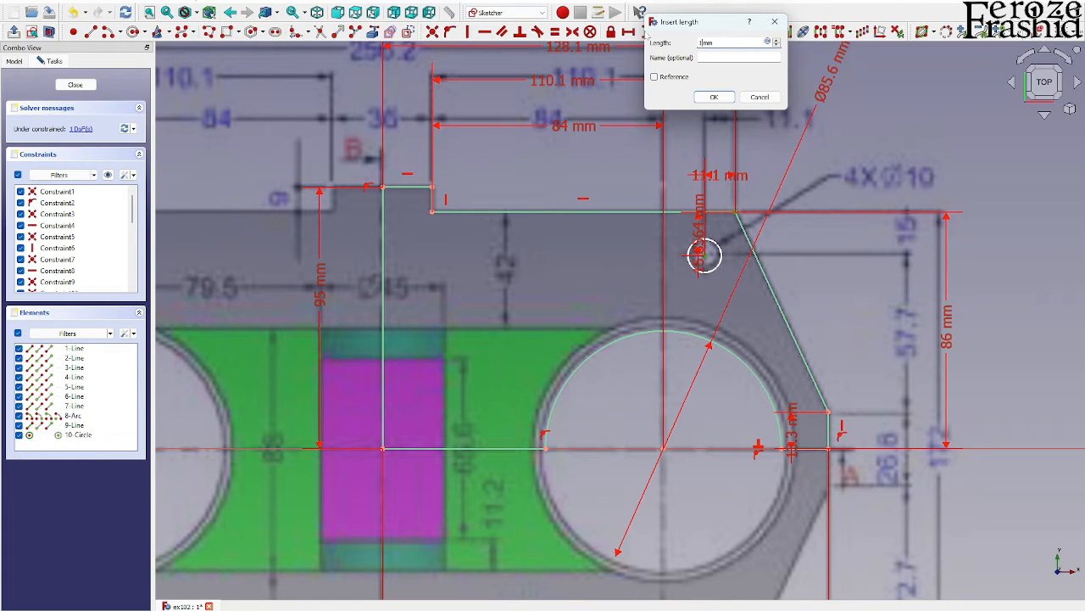
type("0")
key("Return")
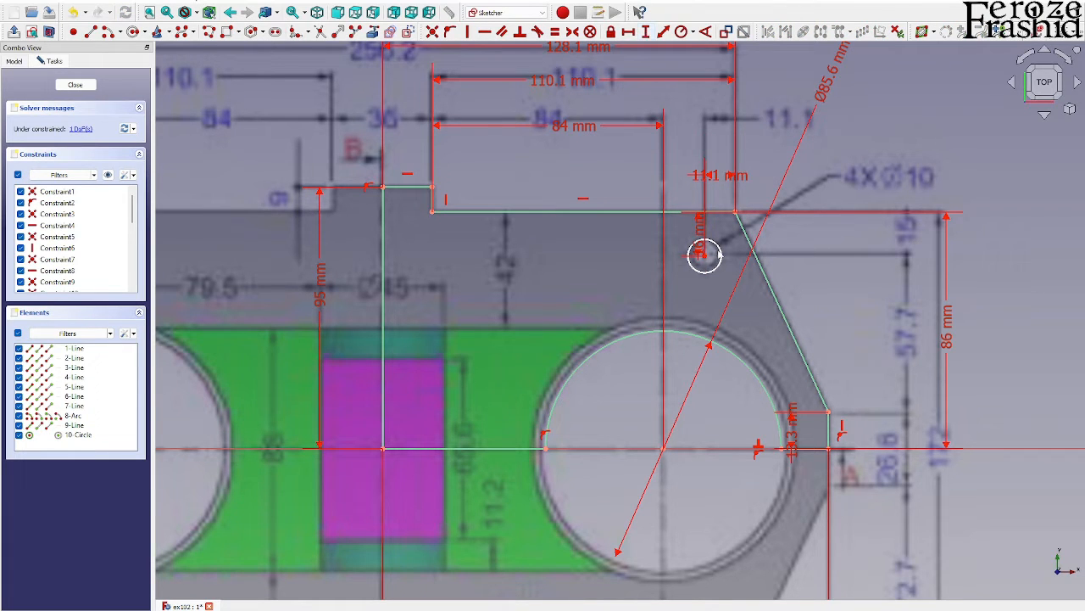
Constrain the small hole circle's radius to 5 mm and close the base plate's sketch
left_click(705, 253)
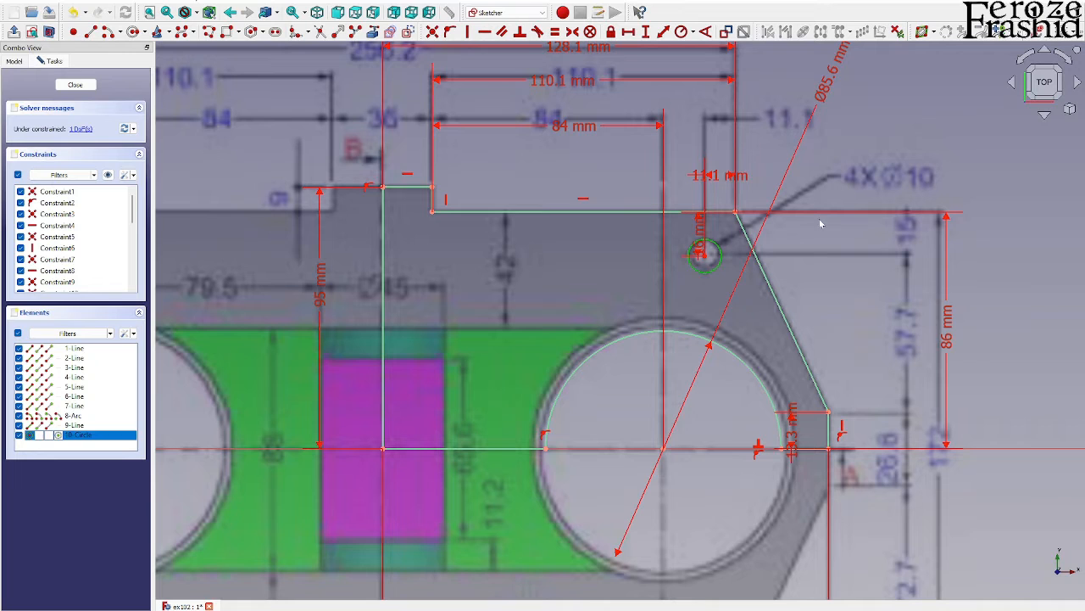
left_click(681, 31)
key("Return")
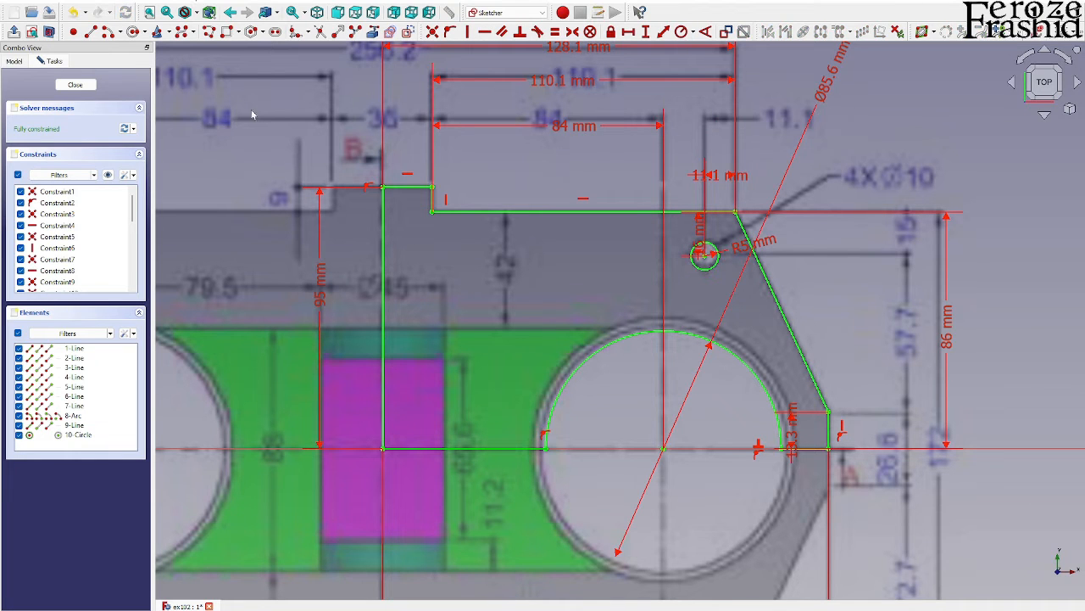
left_click(74, 84)
Hide the reference drawing image behind the model
scroll(744, 383, "up", 2)
middle_click_drag(743, 383, 904, 316)
left_click(938, 314)
key("space")
scroll(843, 294, "down", 2)
middle_click_drag(843, 294, 683, 299)
Fuse BasePad, CircularCollar, Filler and Cut001 into one solid with a Boolean union
left_click(51, 95)
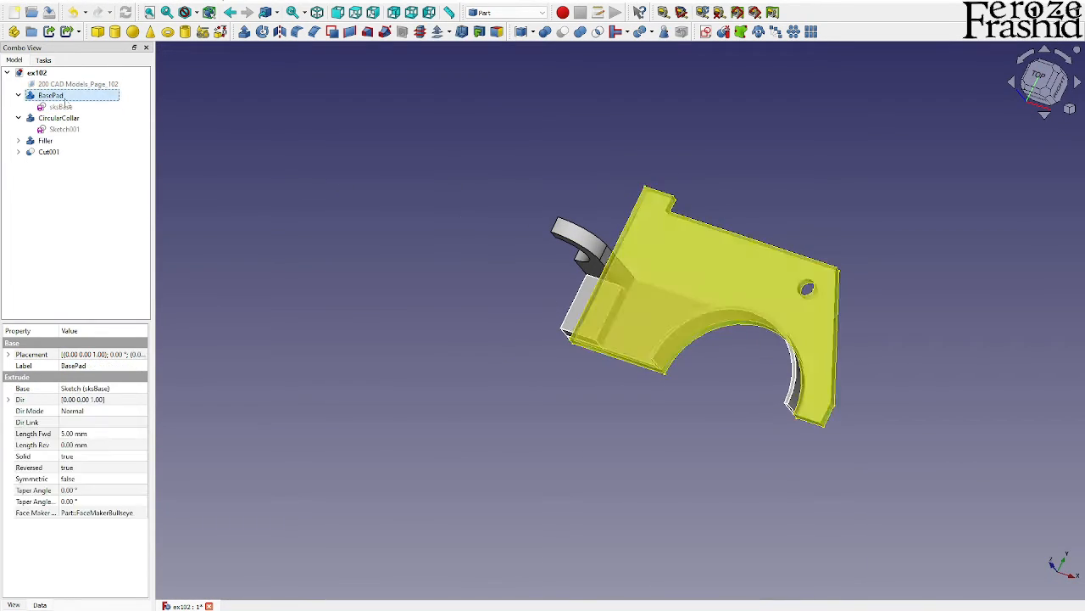
left_click(59, 119, "ctrl")
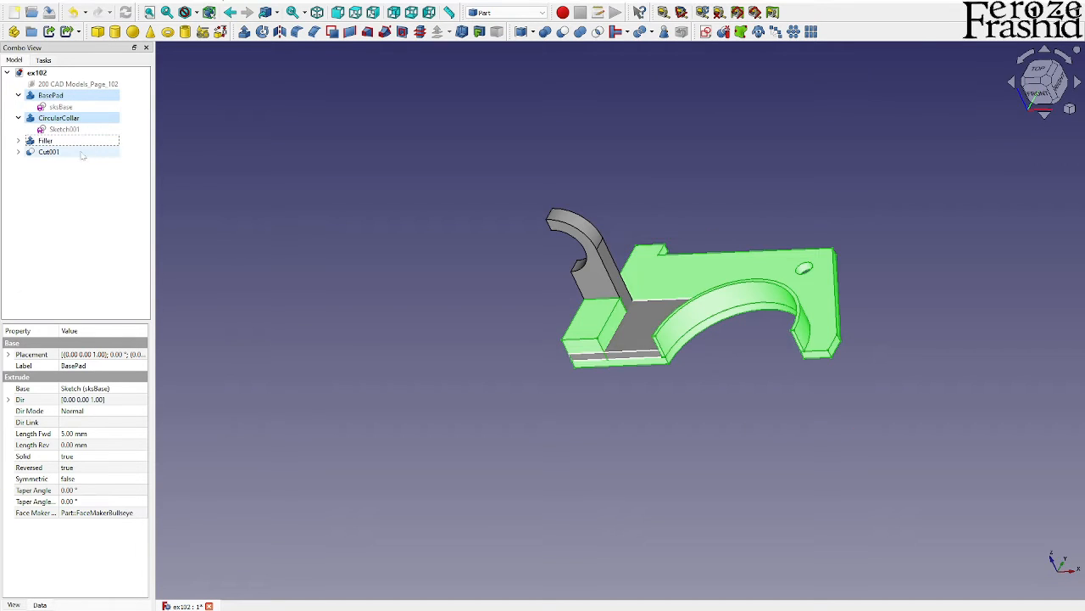
left_click(45, 140, "ctrl")
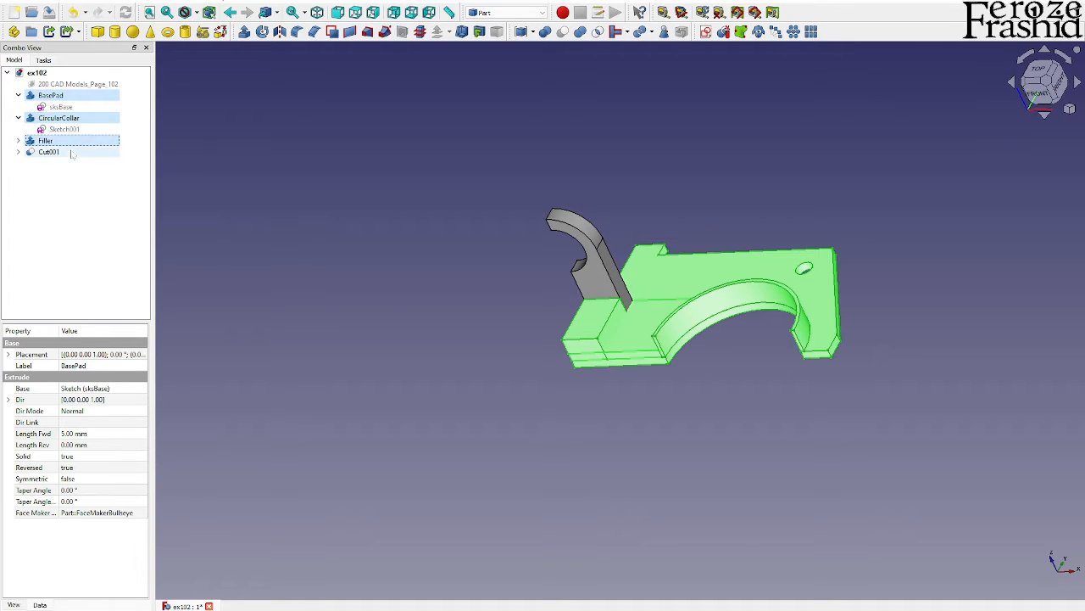
left_click(49, 152, "ctrl")
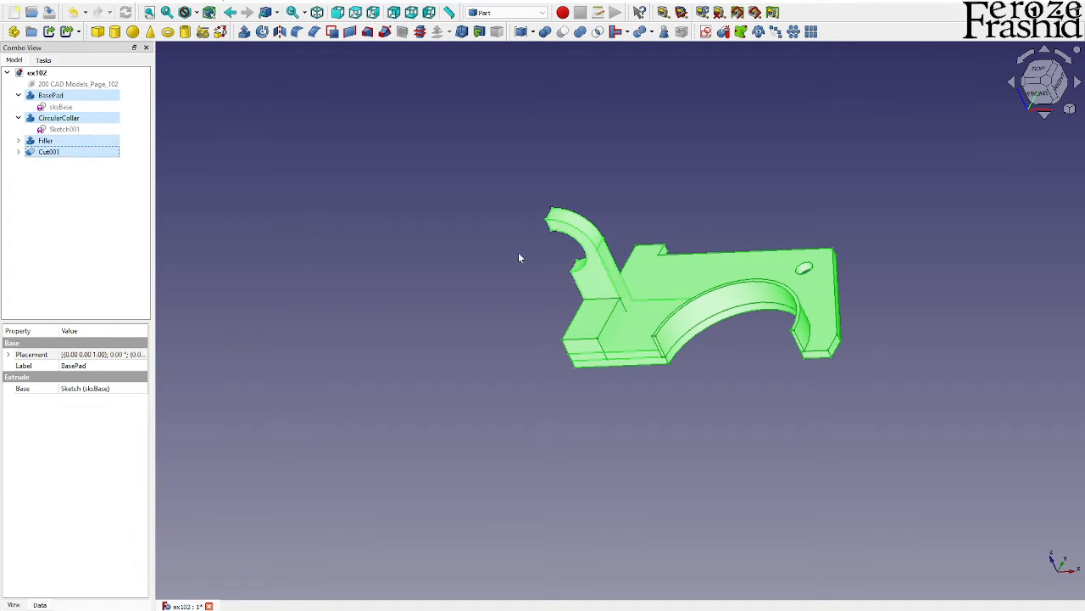
left_click(580, 32)
Rename the fused quarter solid as 1/4Part
left_click(49, 94)
key("F2")
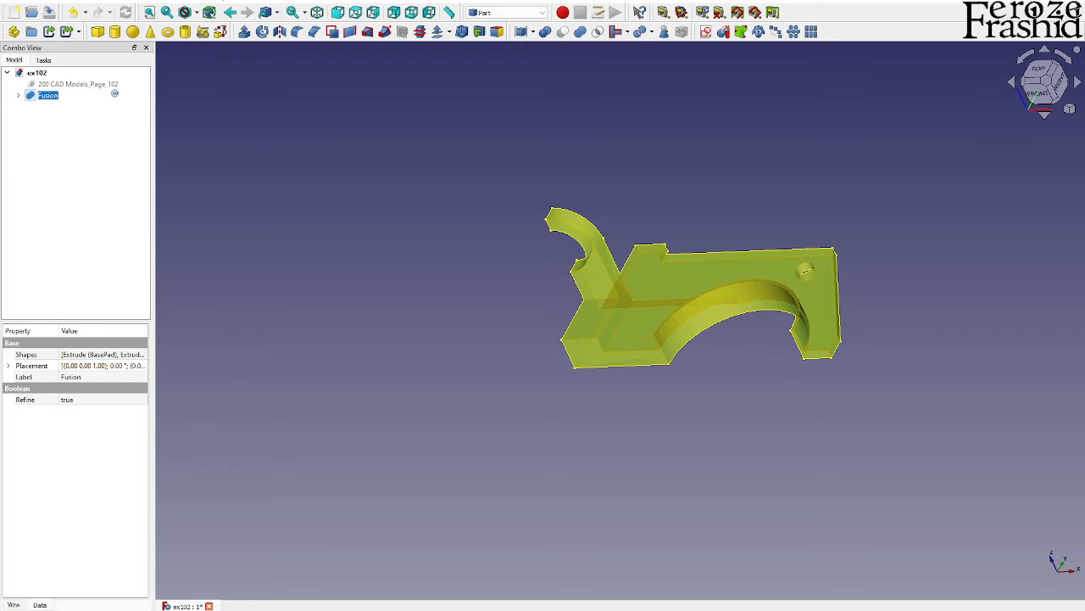
type("1/4")
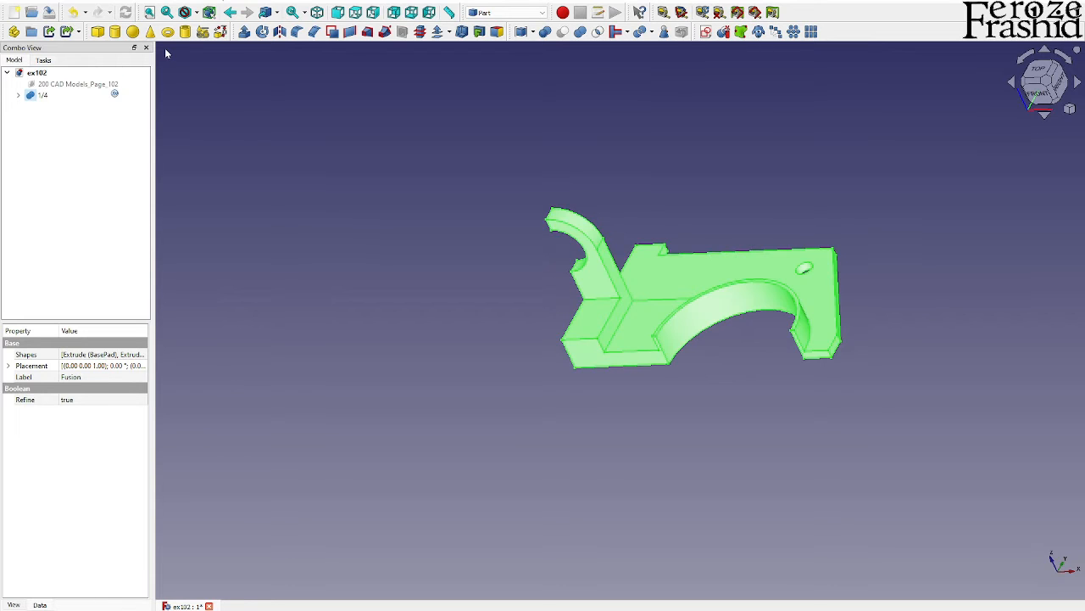
type("Part")
key("Return")
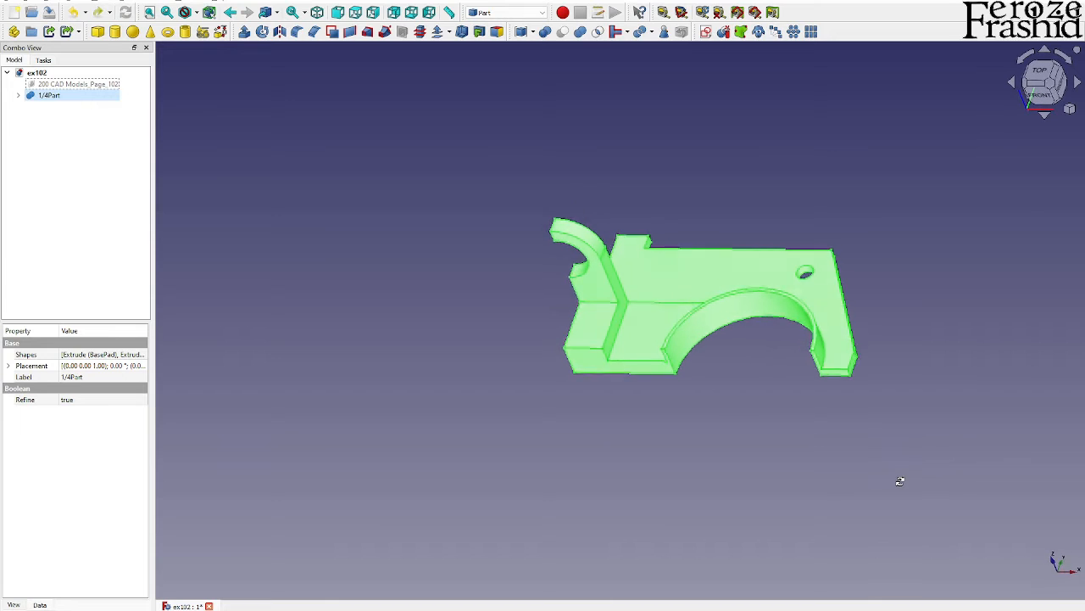
Mirror 1/4Part about the XZ plane through the origin
middle_click_drag(900, 481, 865, 474)
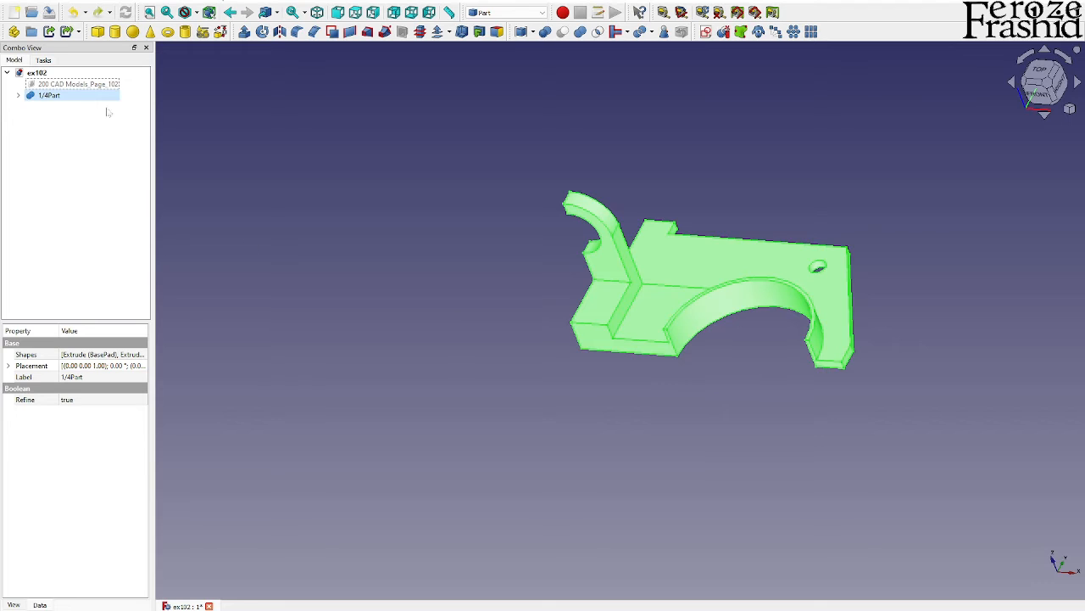
left_click(71, 96)
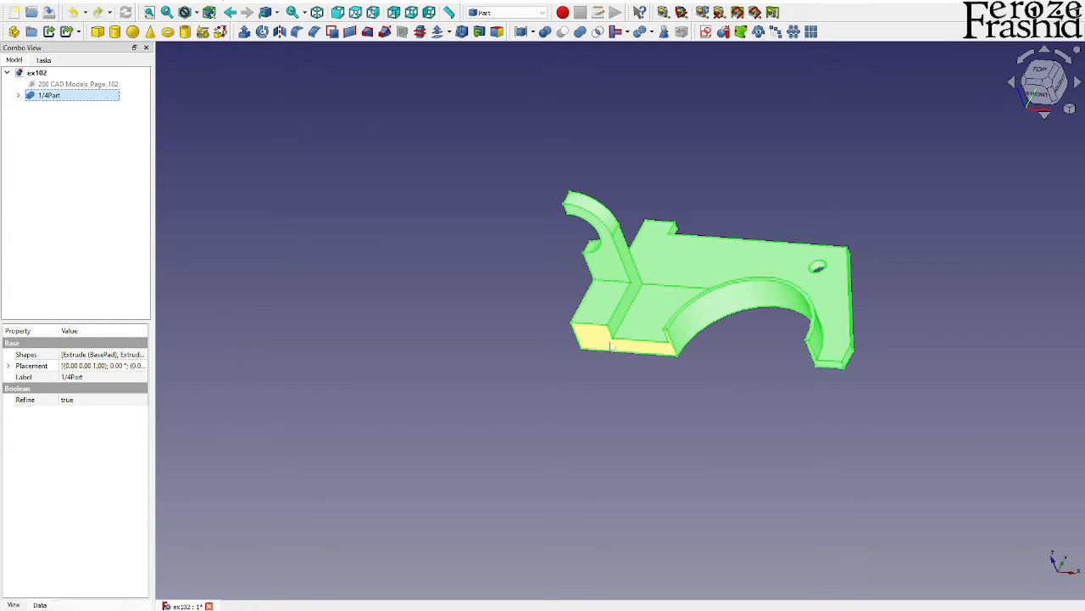
left_click(280, 31)
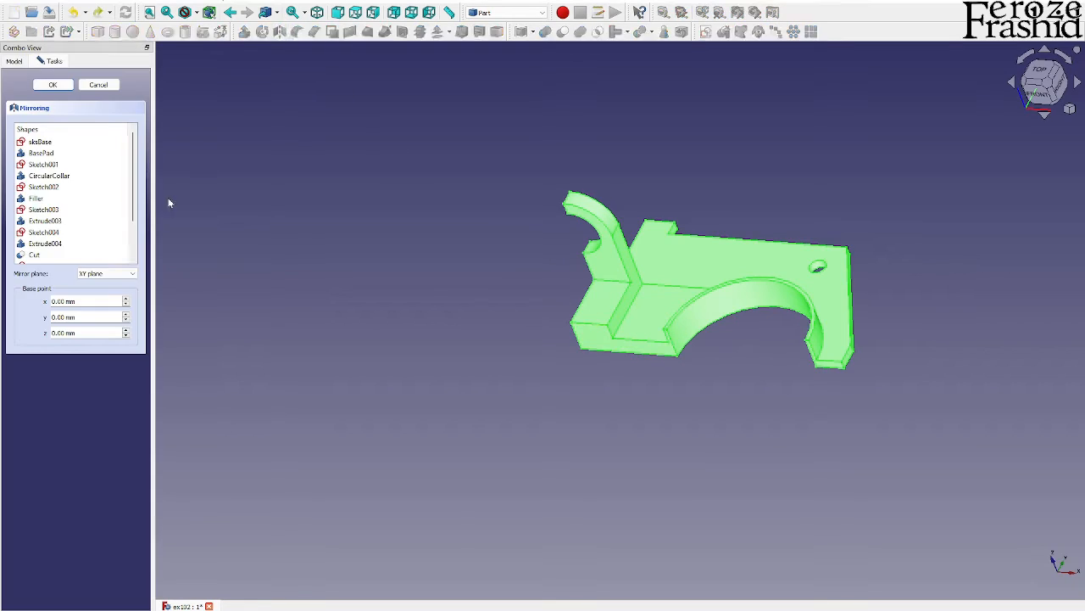
left_click(106, 273)
left_click(101, 290)
left_click(52, 84)
middle_click_drag(605, 395, 768, 458)
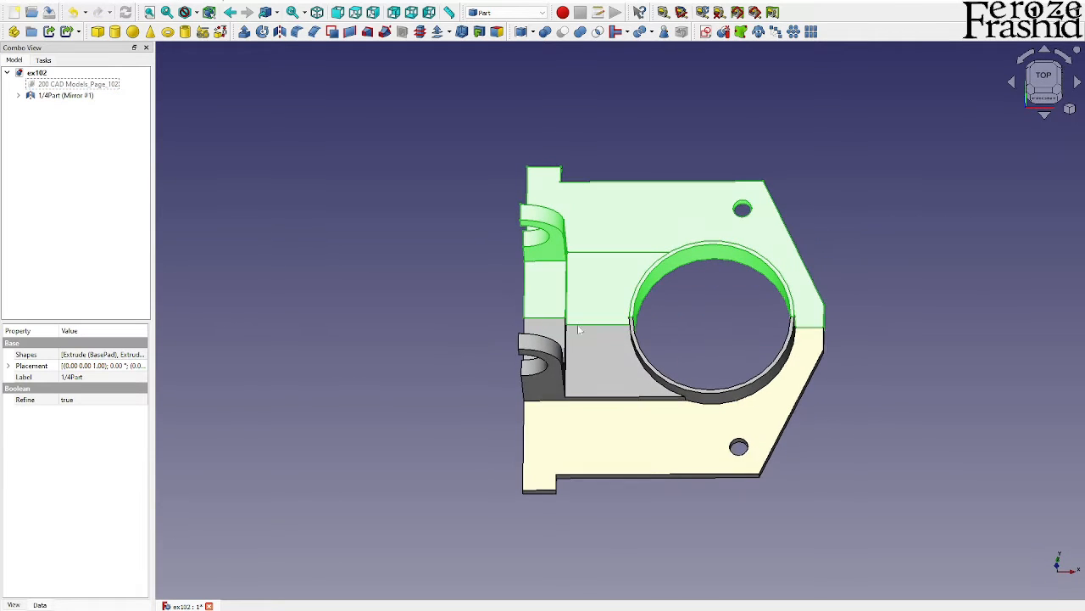
Fuse 1/4Part with its mirrored copy using a Boolean union
left_click(19, 95)
left_click(52, 106)
left_click(74, 96)
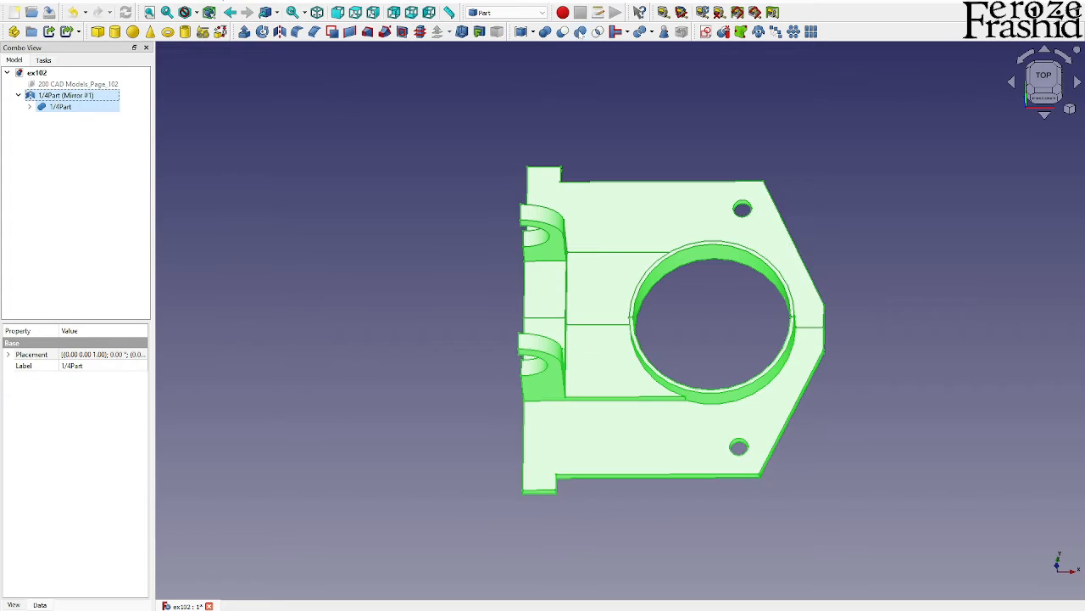
left_click(580, 31)
Rename the fused half solid as 1/2Part
left_click(79, 98)
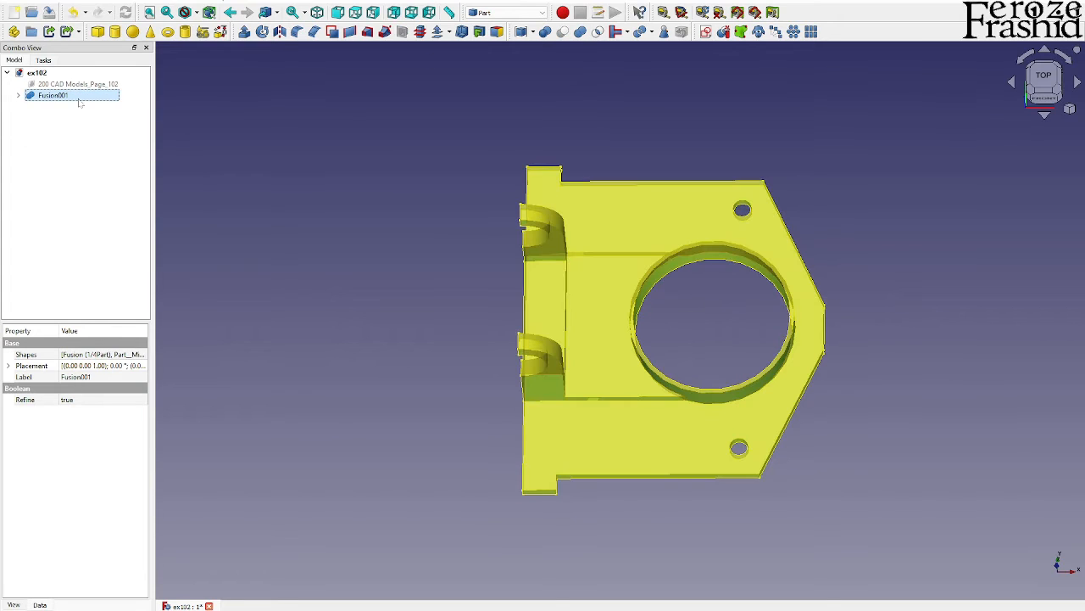
left_click(80, 97)
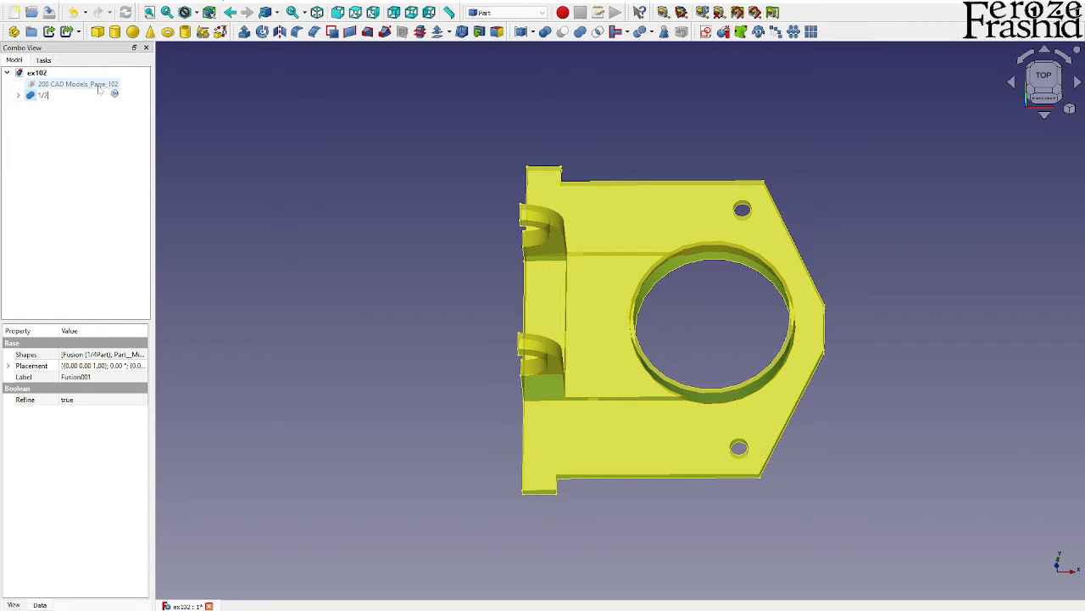
key("Return")
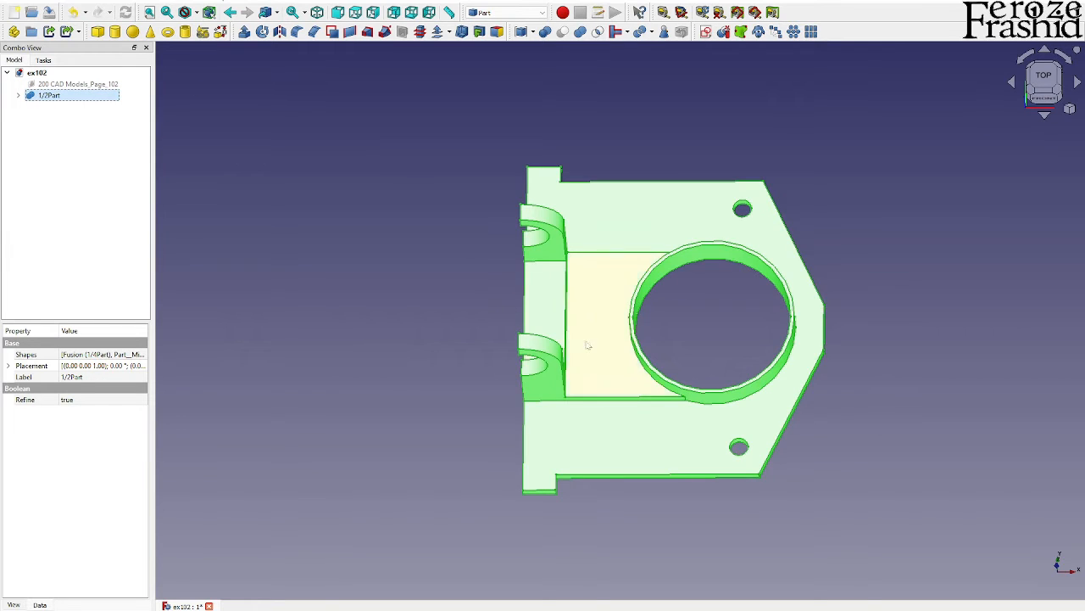
Mirror 1/2Part about the YZ plane through the origin
key("0")
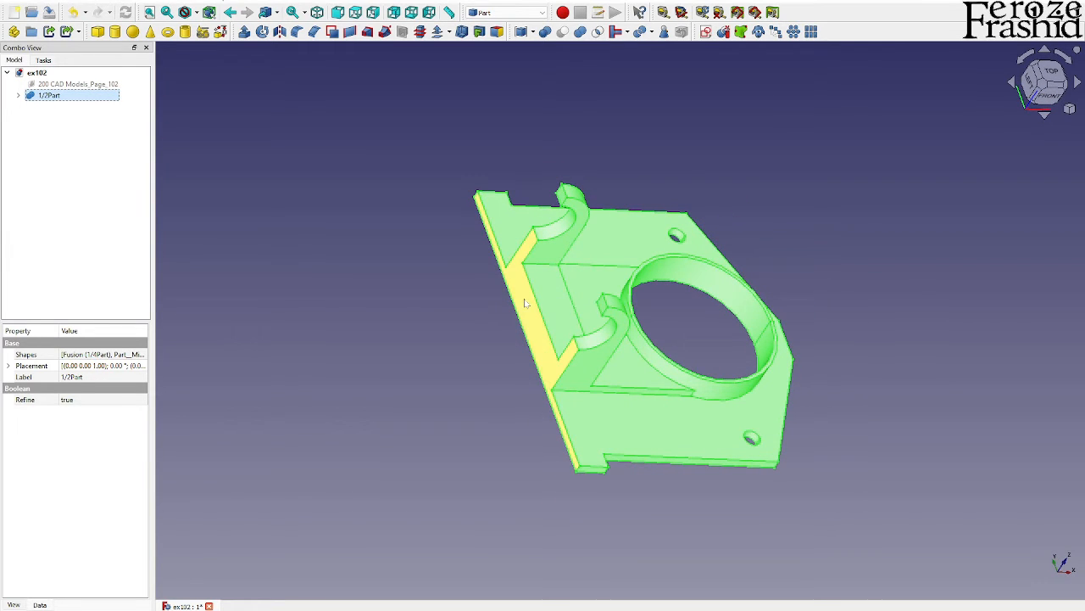
left_click(280, 31)
left_click(98, 273)
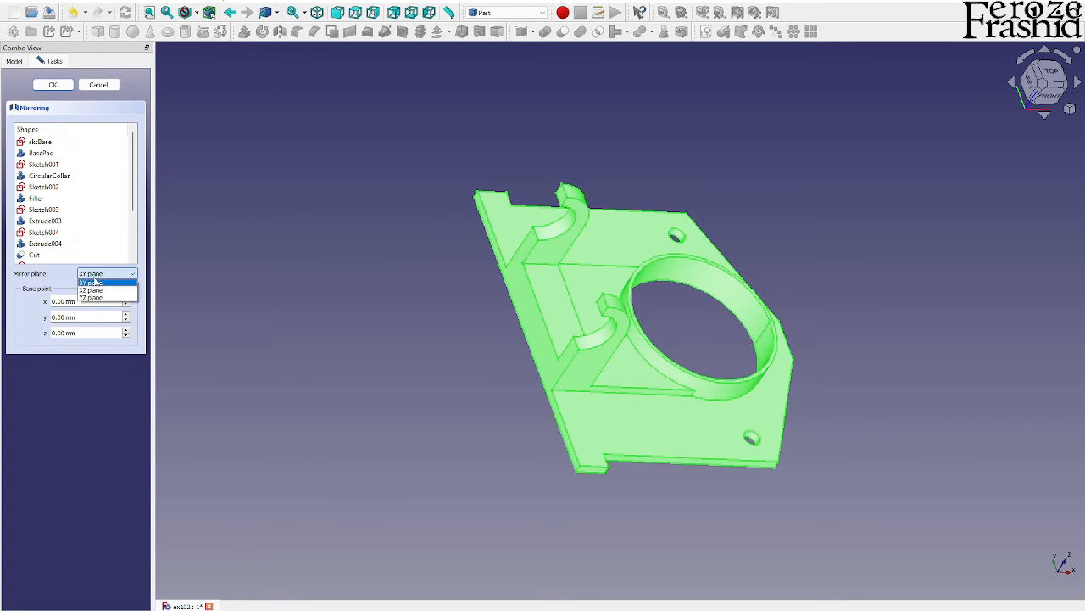
left_click(93, 290)
left_click(53, 85)
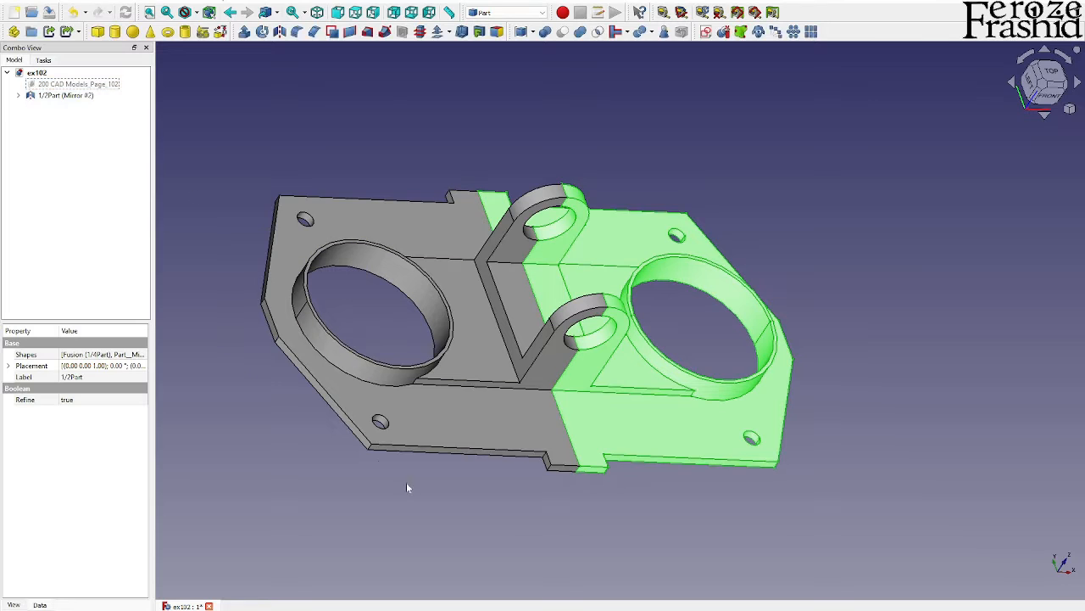
Select 1/2Part together with its mirrored copy for a Boolean union
left_click(19, 95)
left_click(65, 95, "ctrl")
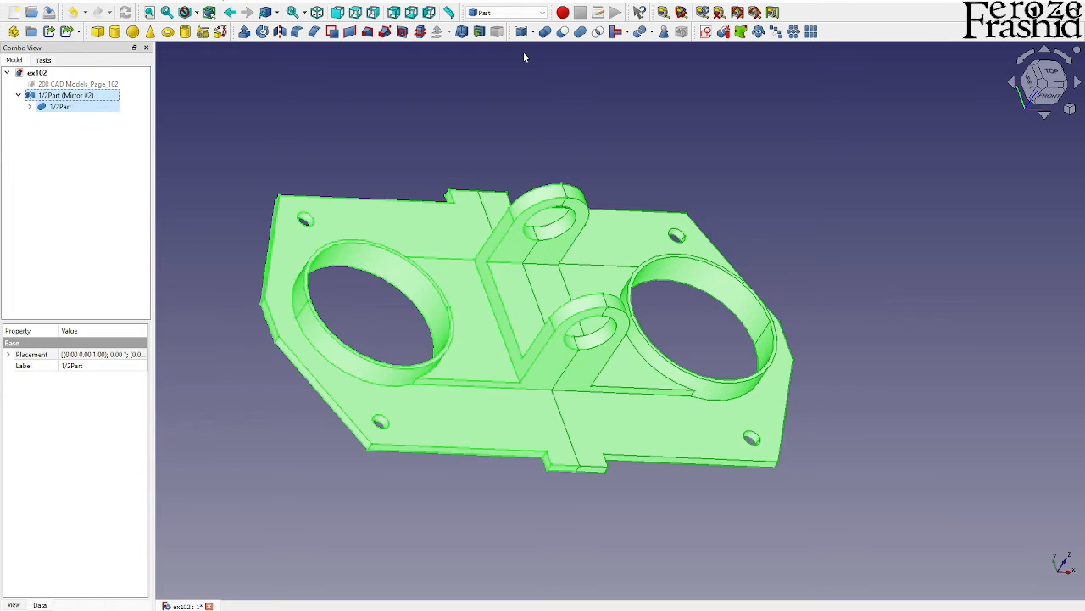
Fuse the half part and its mirrored copy into one solid
left_click(580, 31)
middle_click_drag(526, 304, 593, 378)
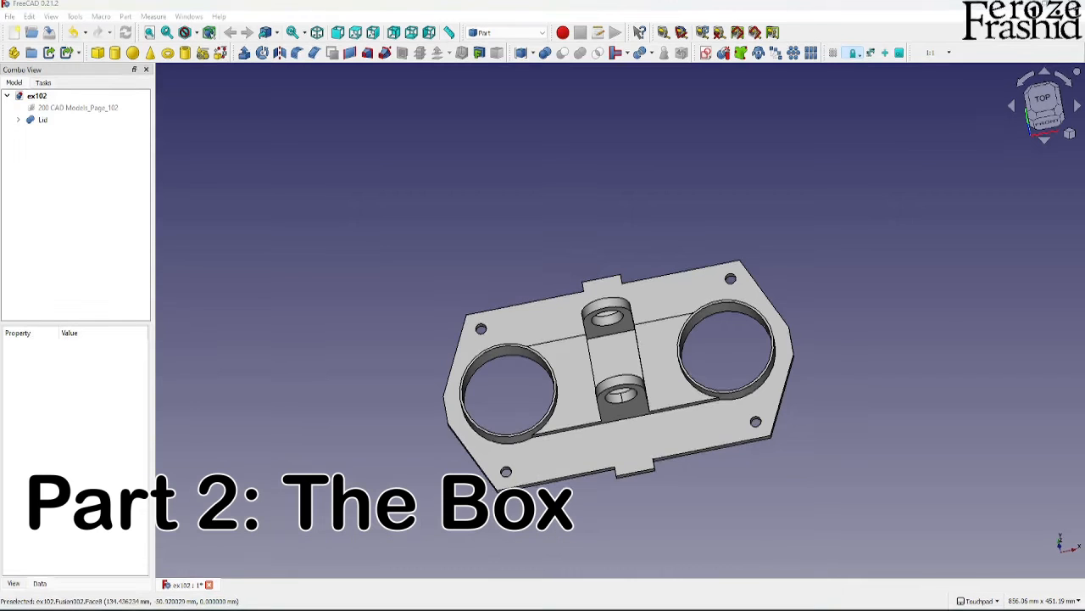
Start a new sketch on the XY plane with the lid viewed from the top
scroll(621, 428, "up", 3)
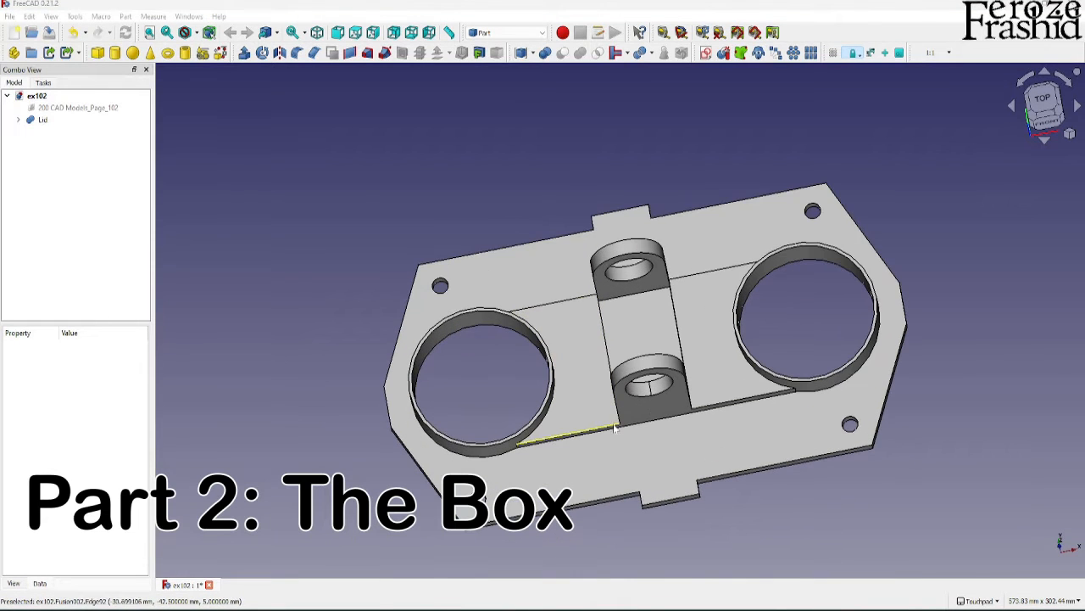
left_click(1031, 96)
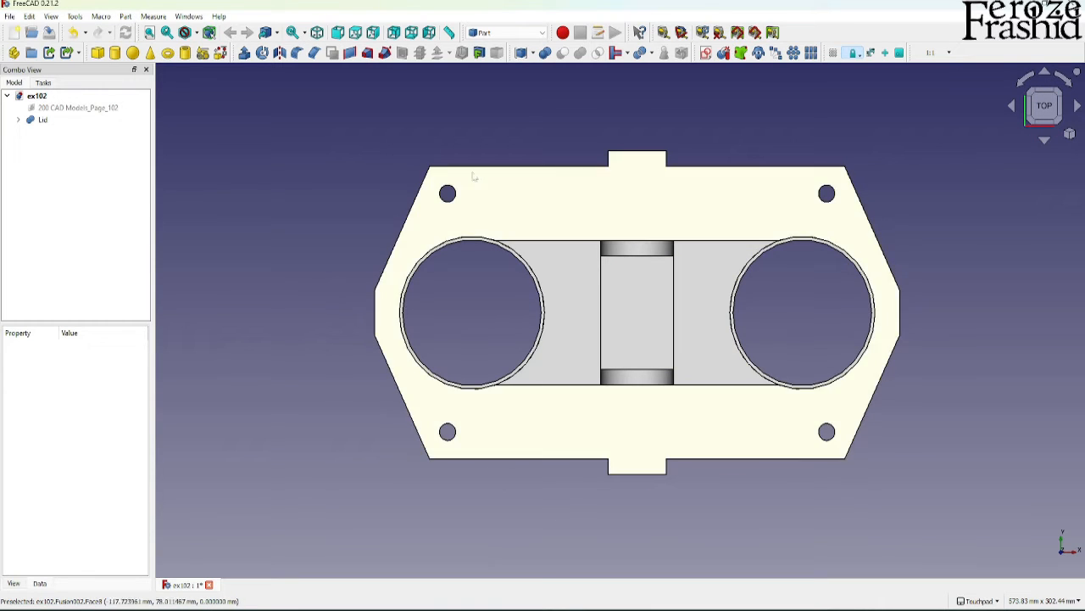
scroll(831, 175, "up", 1)
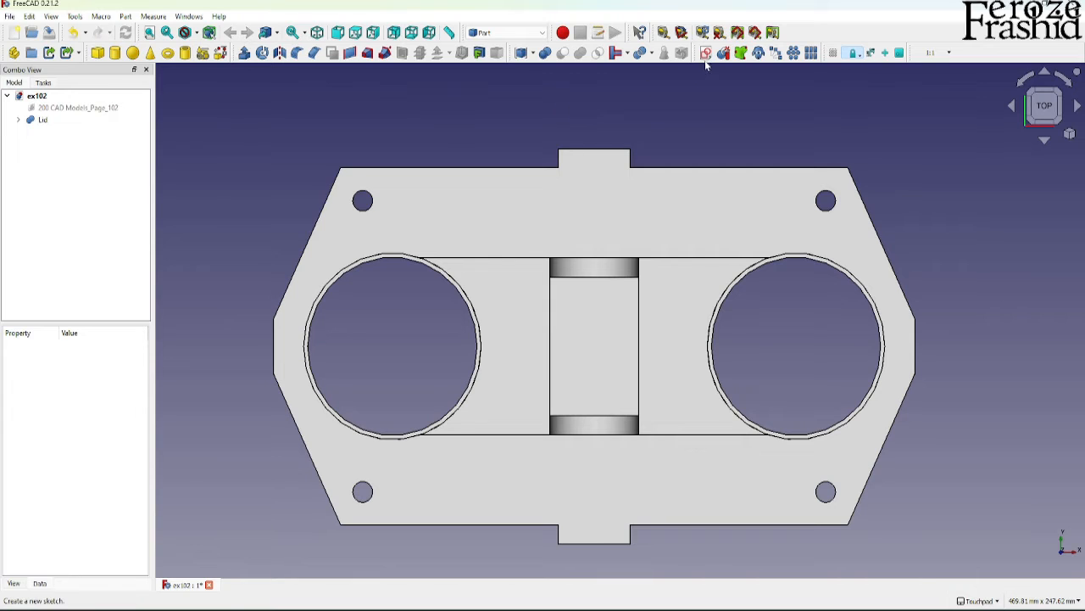
left_click(704, 56)
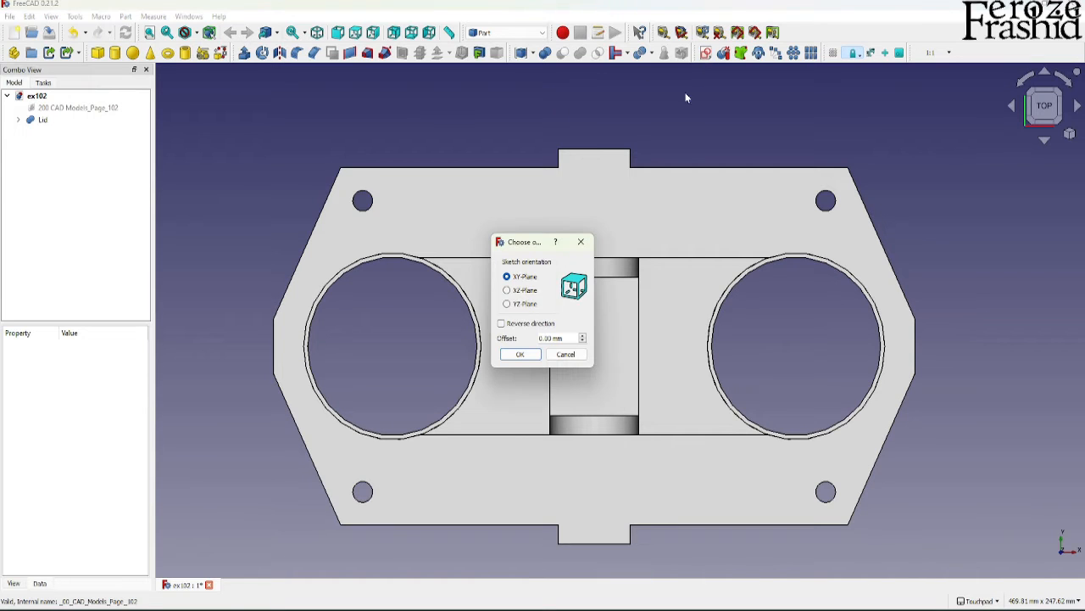
left_click(519, 354)
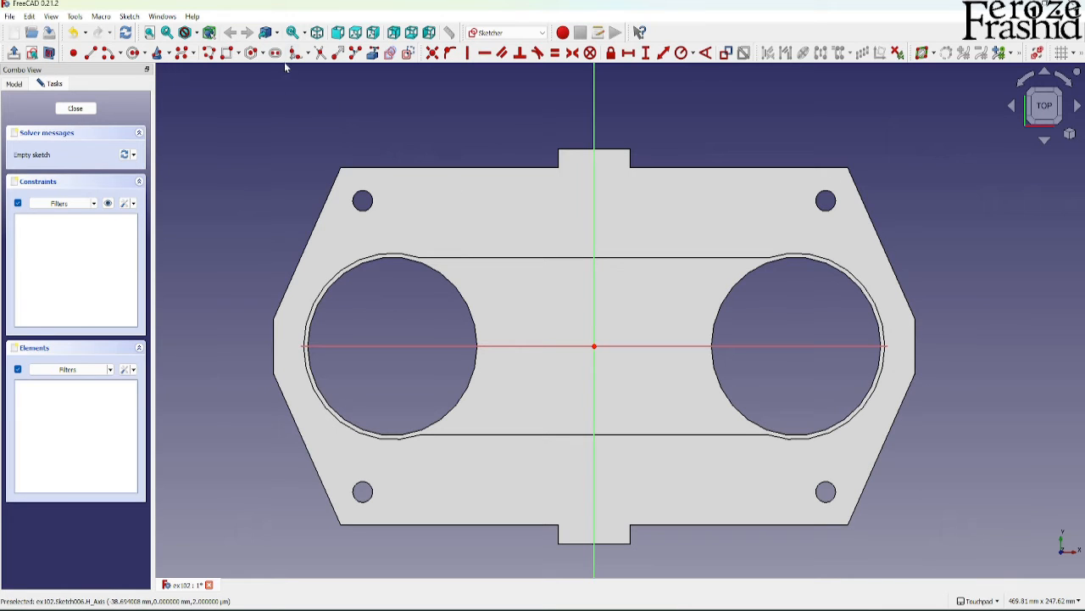
Project the upper tab's right side edge and the lid's short right end edge as external geometry
left_click(373, 53)
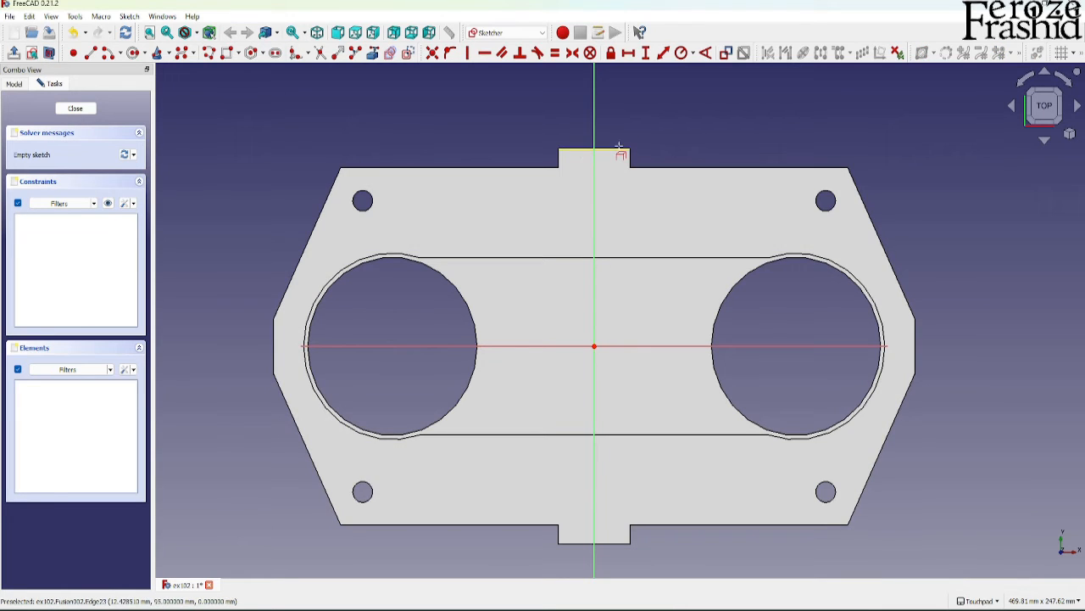
left_click(630, 158)
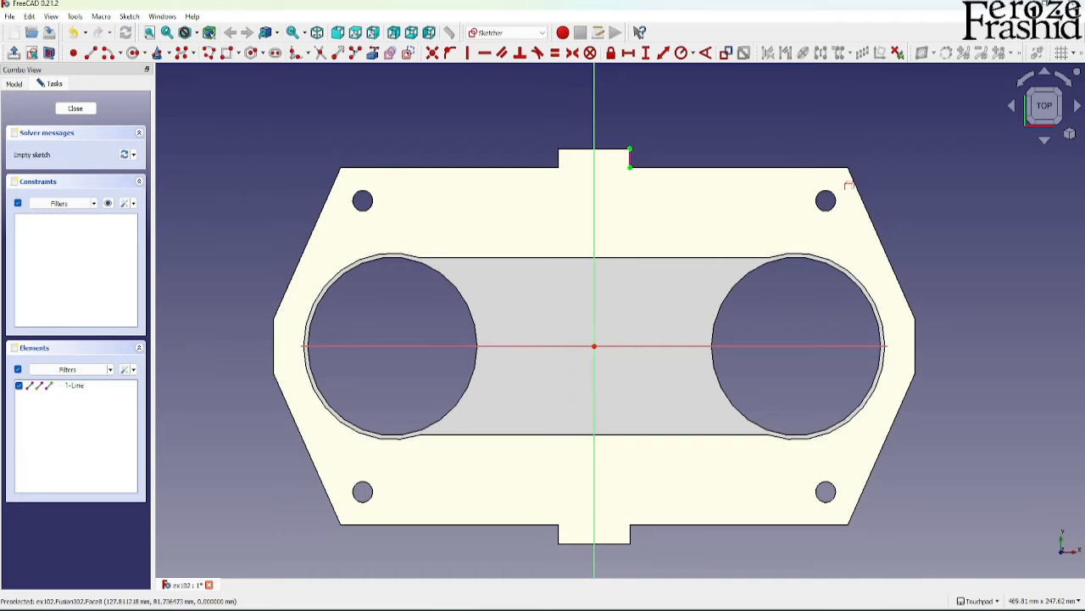
left_click(915, 339)
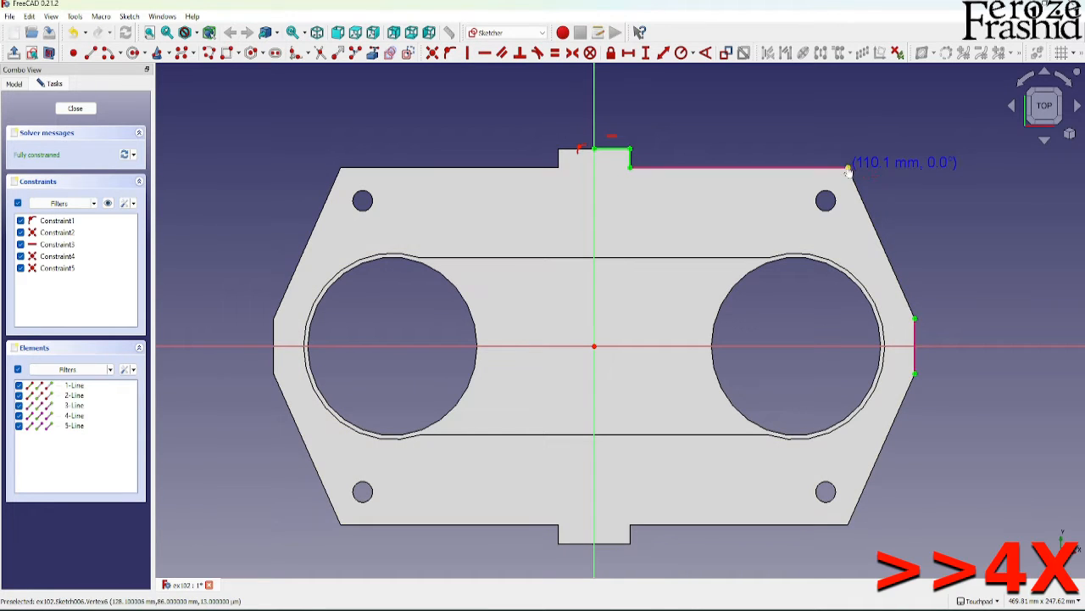
Sketch the wall profile along the lid's slanted edge to the horizontal axis and back outside it to the tab's upper corner
left_click(848, 167)
left_click(914, 321)
left_click(931, 319)
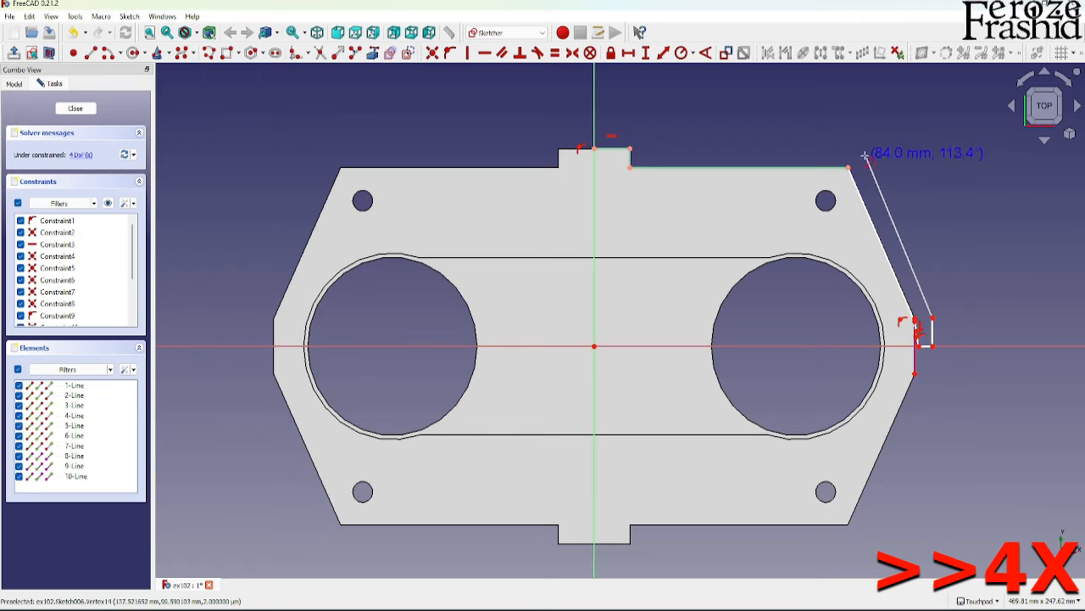
left_click(862, 151)
left_click(630, 148)
key("Escape")
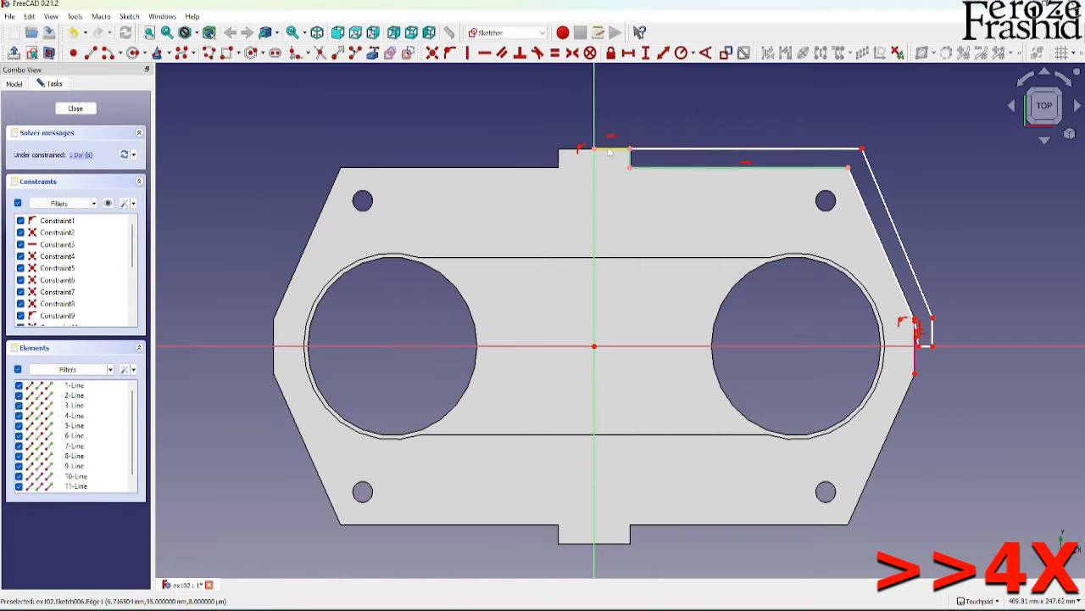
Delete the two upper horizontal profile lines at the tab
left_click(664, 151)
left_click(619, 148)
key("Delete")
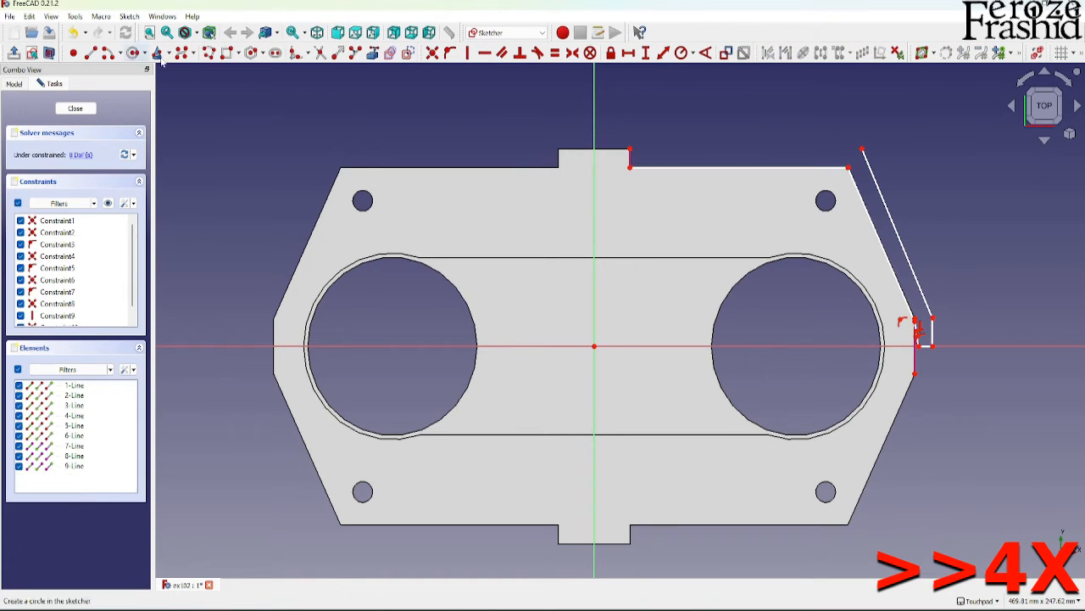
Draw a single horizontal line from the vertical axis to the profile's outer upper corner
left_click(209, 53)
left_click(594, 149)
left_click(860, 149)
right_click(861, 149)
left_click(593, 168)
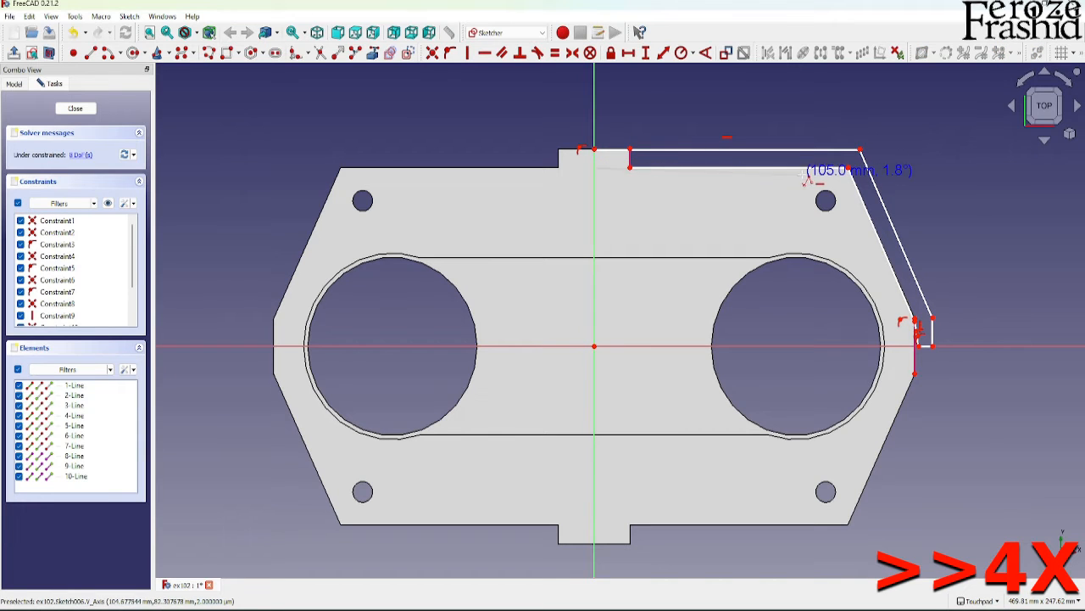
right_click(810, 175)
Move the inner horizontal line's left end to the vertical axis and constrain it onto the axis
left_click_drag(630, 167, 610, 172)
left_click(610, 172)
left_click(595, 162)
left_click(451, 52)
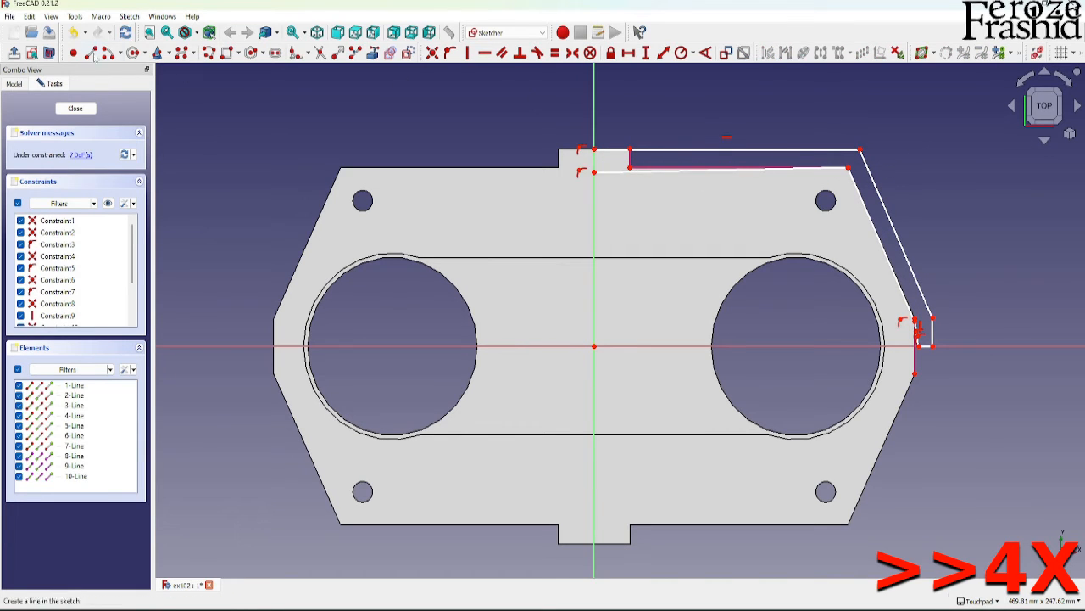
Close the profile with a line along the vertical axis and constrain the inner upper line horizontal
left_click(90, 53)
left_click(594, 172)
left_click(594, 150)
right_click(812, 142)
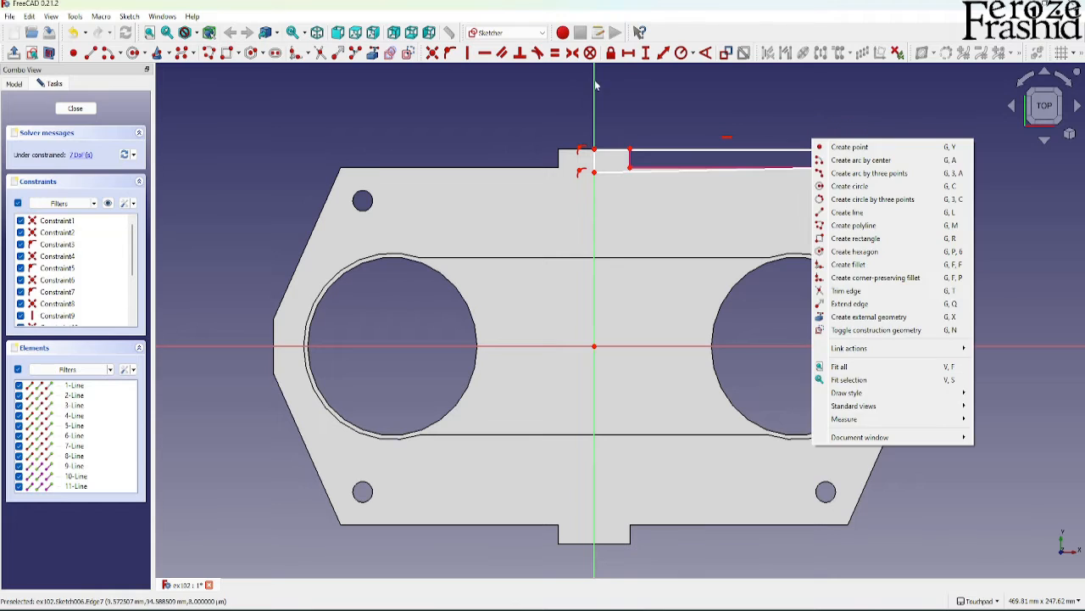
key("Escape")
left_click(654, 168)
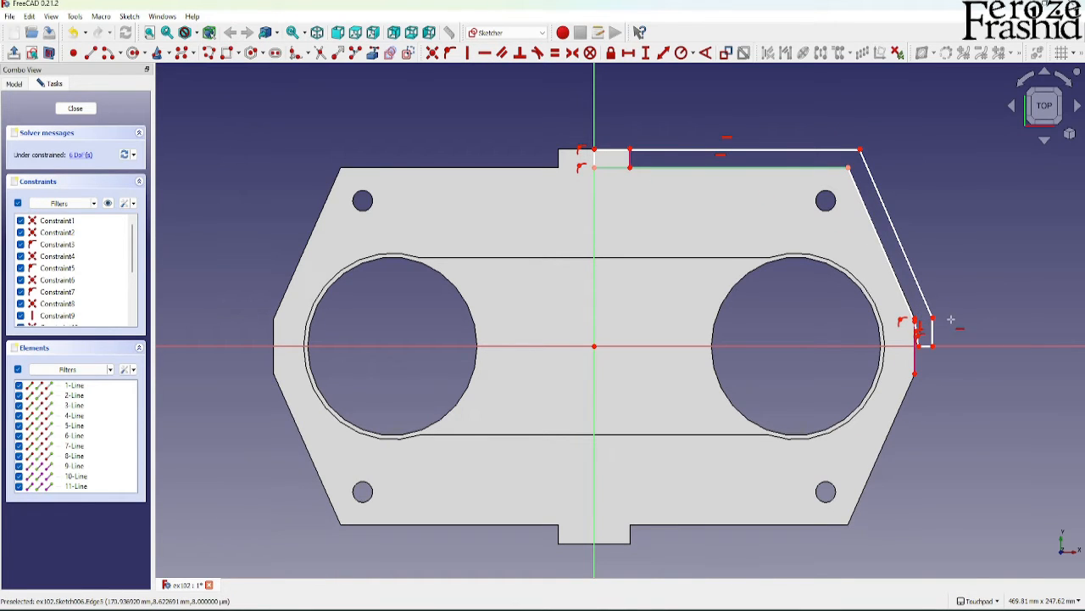
Constrain the short inner end line vertical and its upper endpoint coincident with the projected end edge's upper corner
scroll(950, 319, "up", 3)
left_click(890, 328)
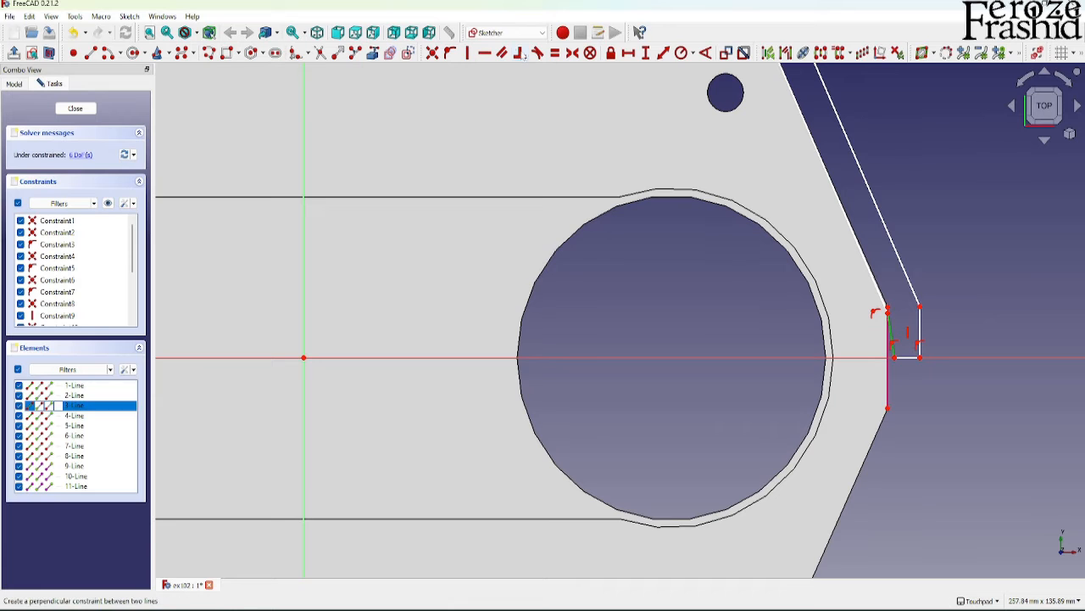
left_click(467, 53)
scroll(882, 310, "up", 4)
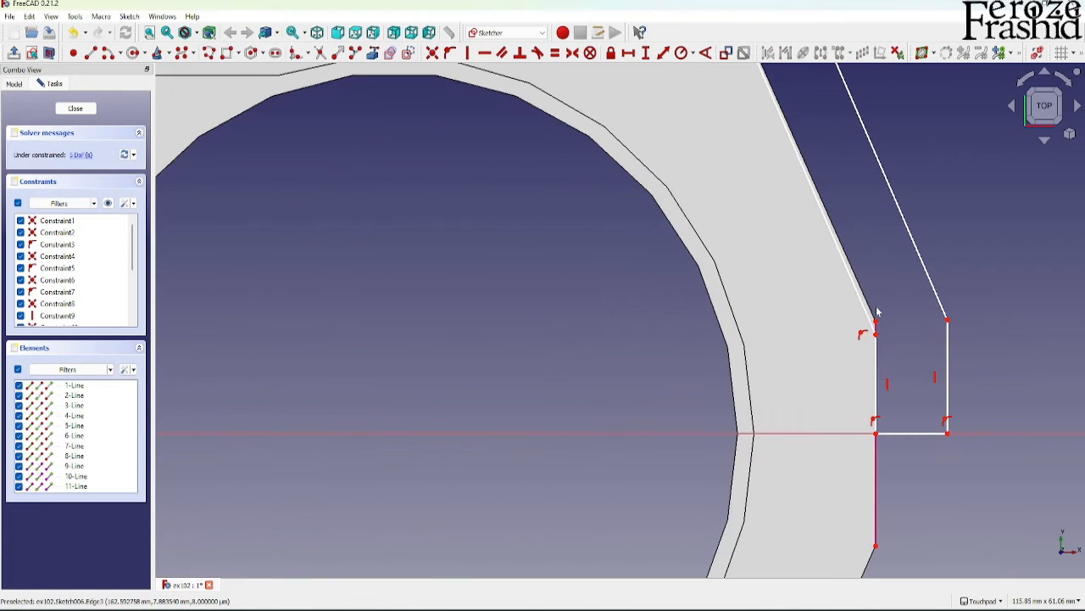
left_click(876, 329)
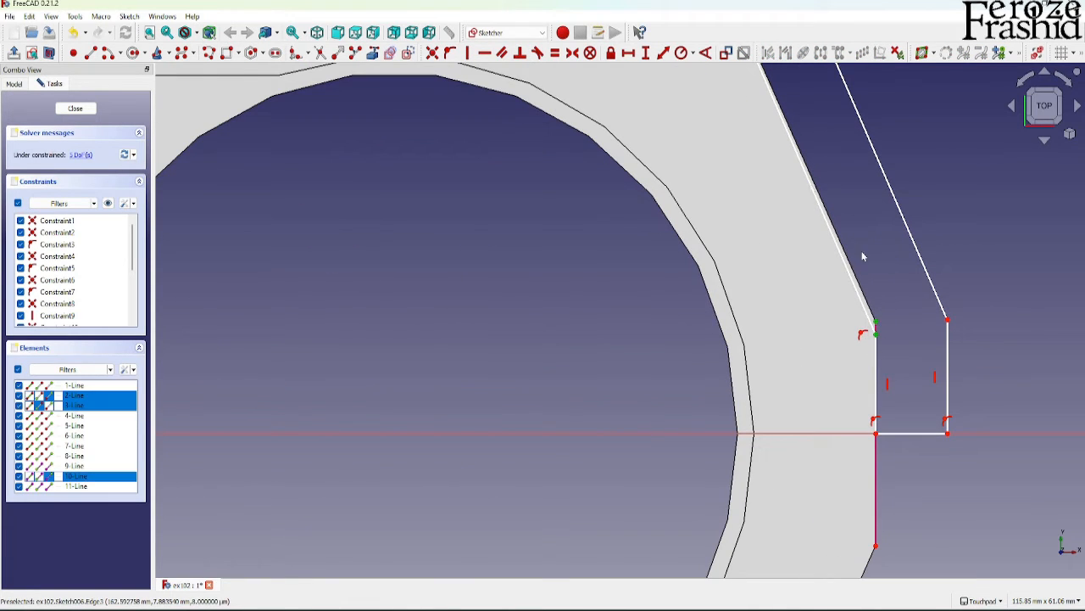
left_click(450, 53)
scroll(913, 439, "down", 5)
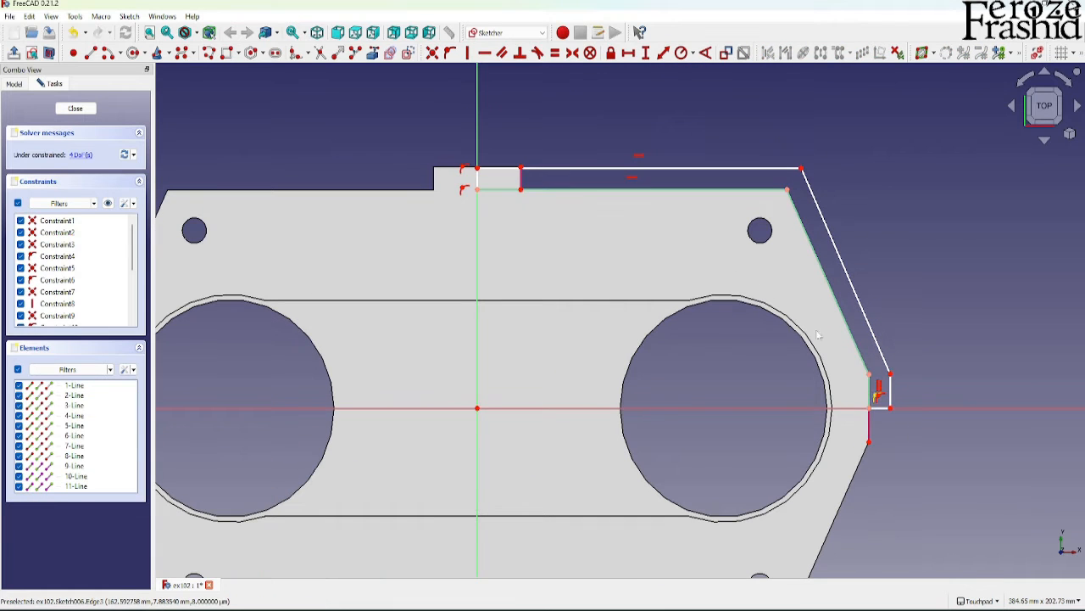
Constrain the short line on the horizontal axis equal in length to the projected tab side edge
left_click(523, 180)
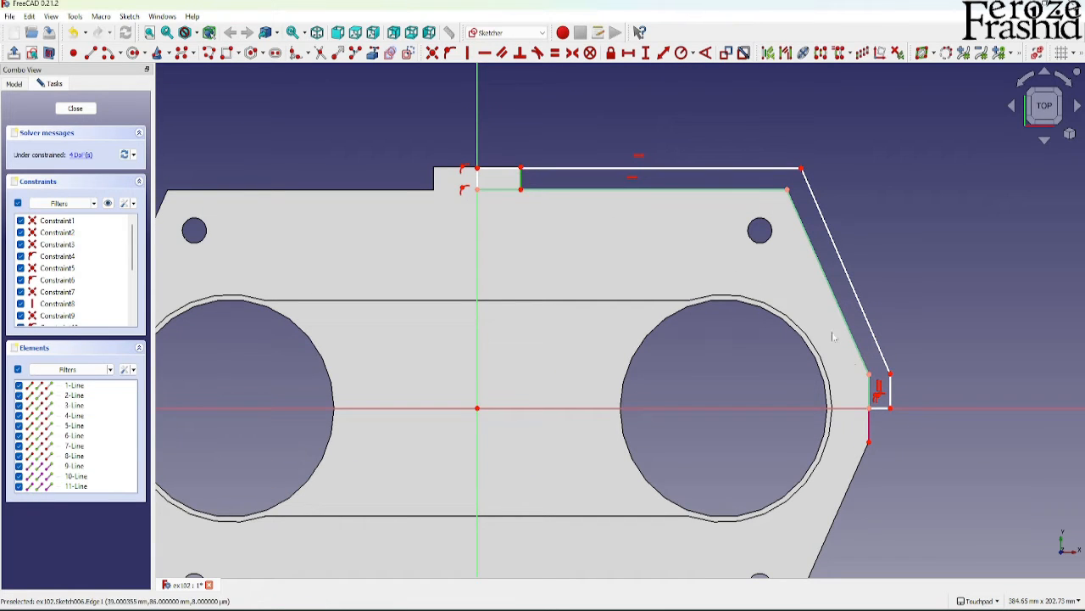
left_click(881, 410)
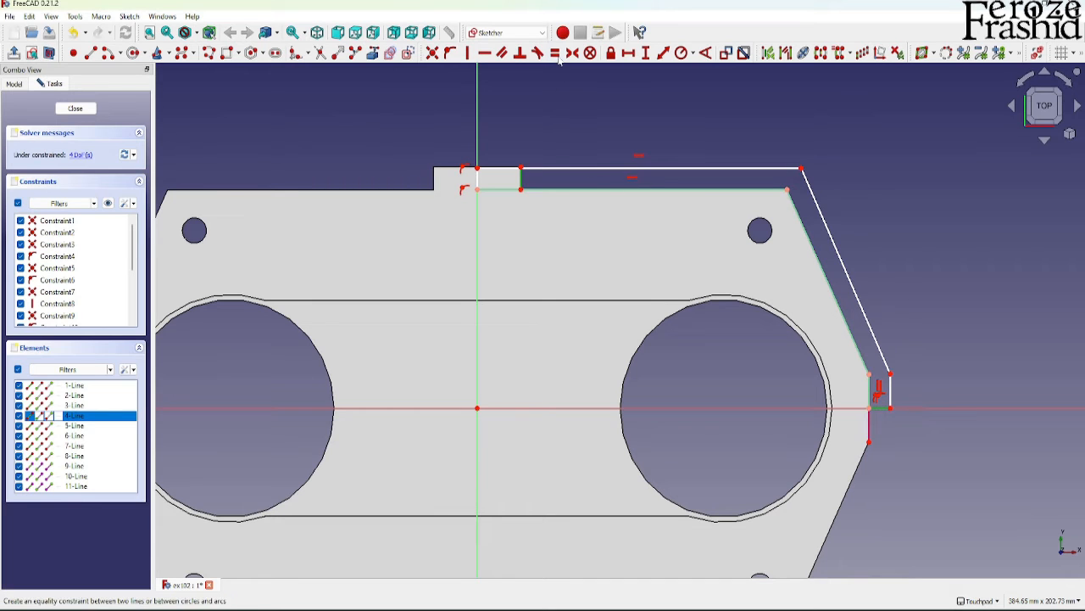
left_click(555, 52)
Constrain the projected tab edge's upper endpoint onto the profile's top line
scroll(517, 154, "up", 3)
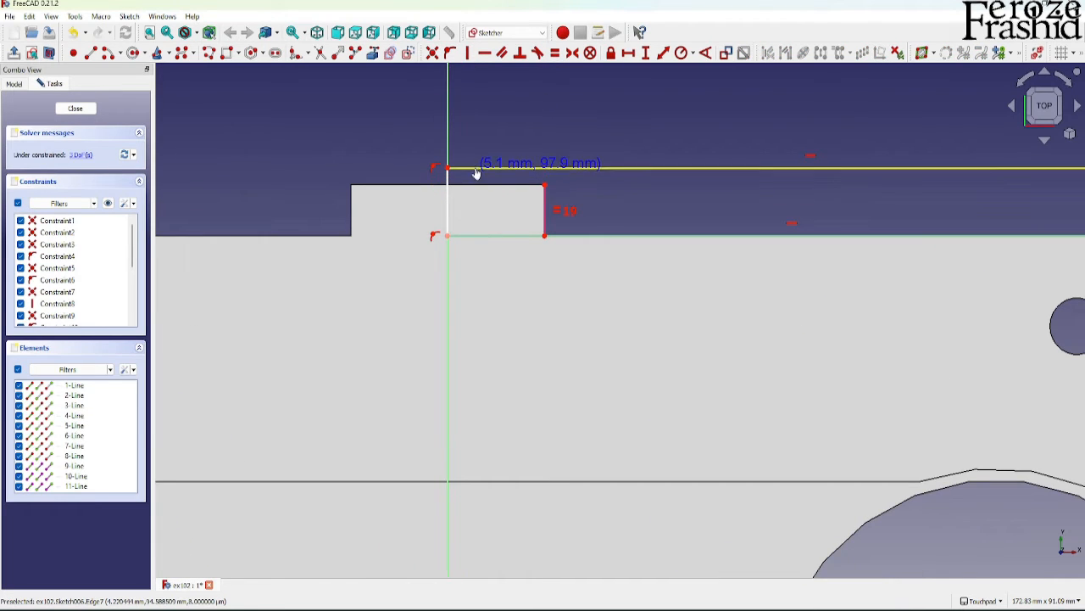
left_click(544, 188)
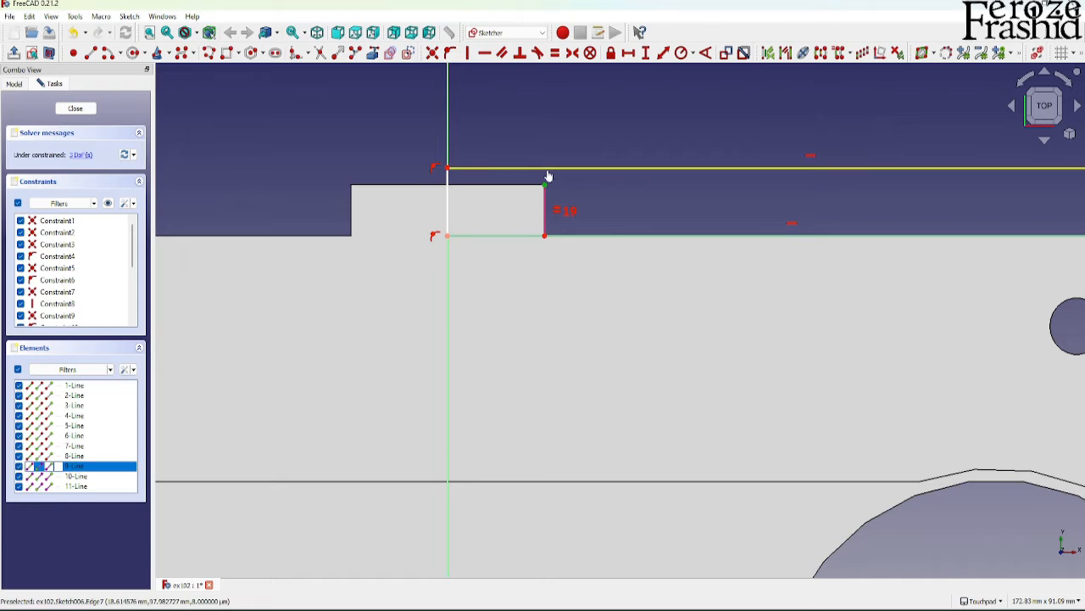
left_click(546, 169)
left_click(449, 53)
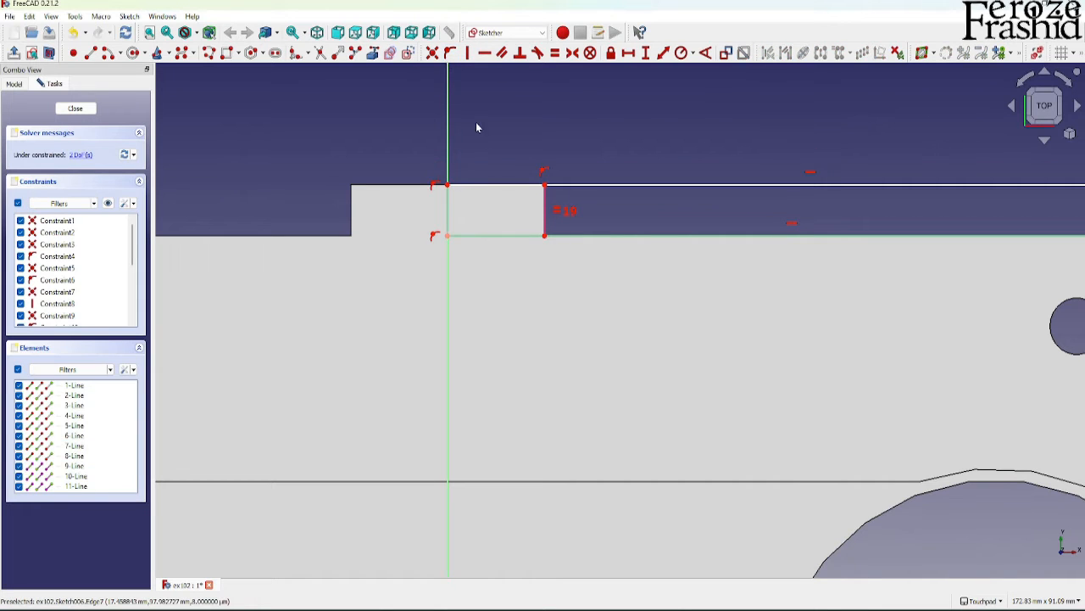
Adjust the outer slanted line's corners and constrain that line parallel to the inner slanted line
scroll(417, 218, "down", 2)
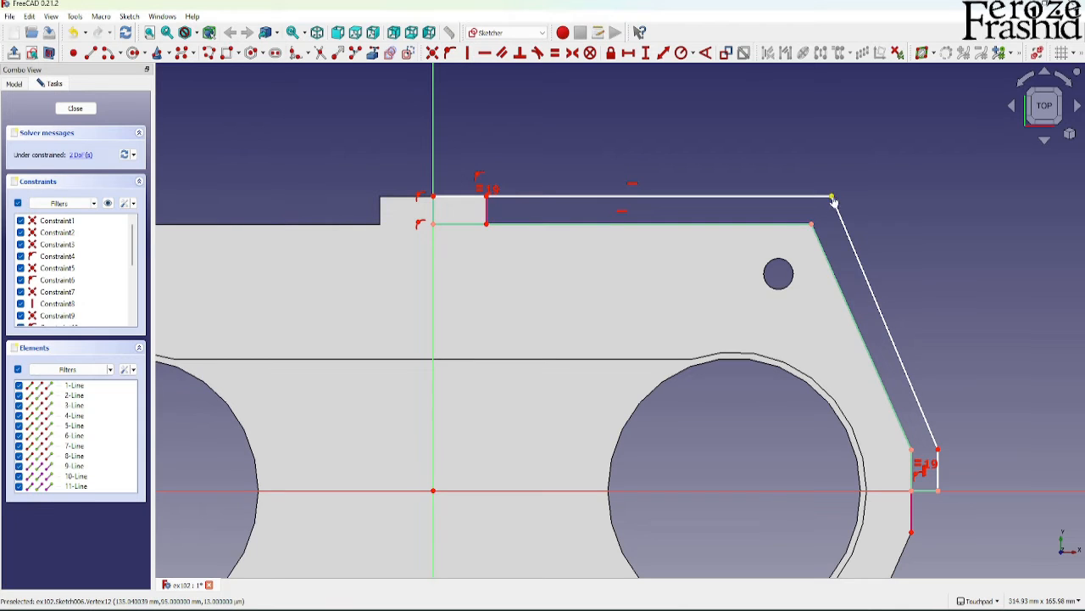
mouse_move(833, 200)
left_mouse_down()
mouse_move(804, 199)
mouse_move(830, 197)
left_mouse_up()
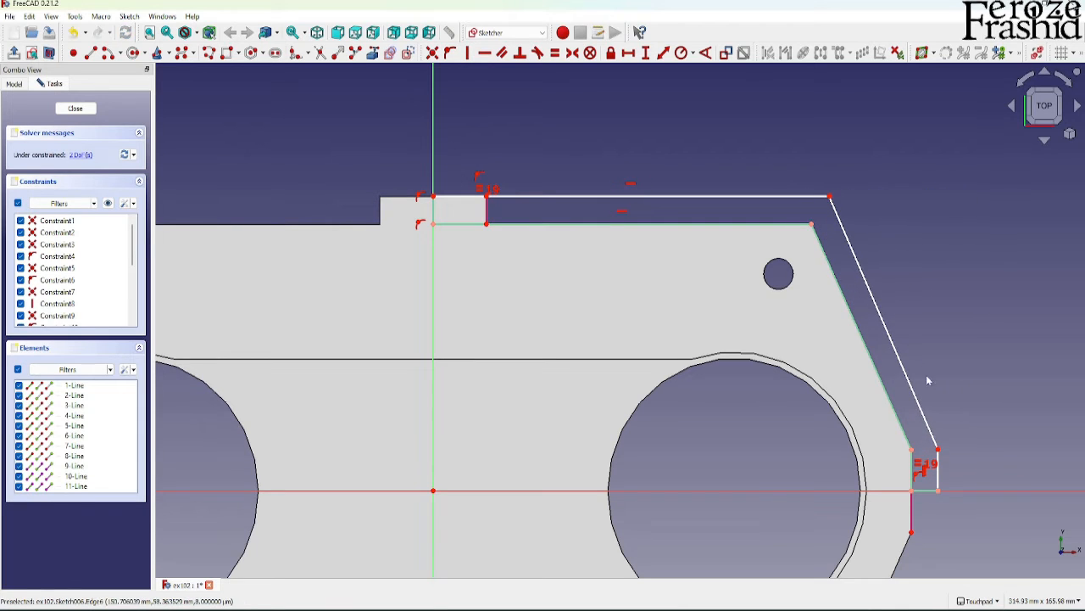
mouse_move(943, 453)
left_mouse_down()
mouse_move(941, 424)
mouse_move(941, 443)
left_mouse_up()
left_click(871, 369)
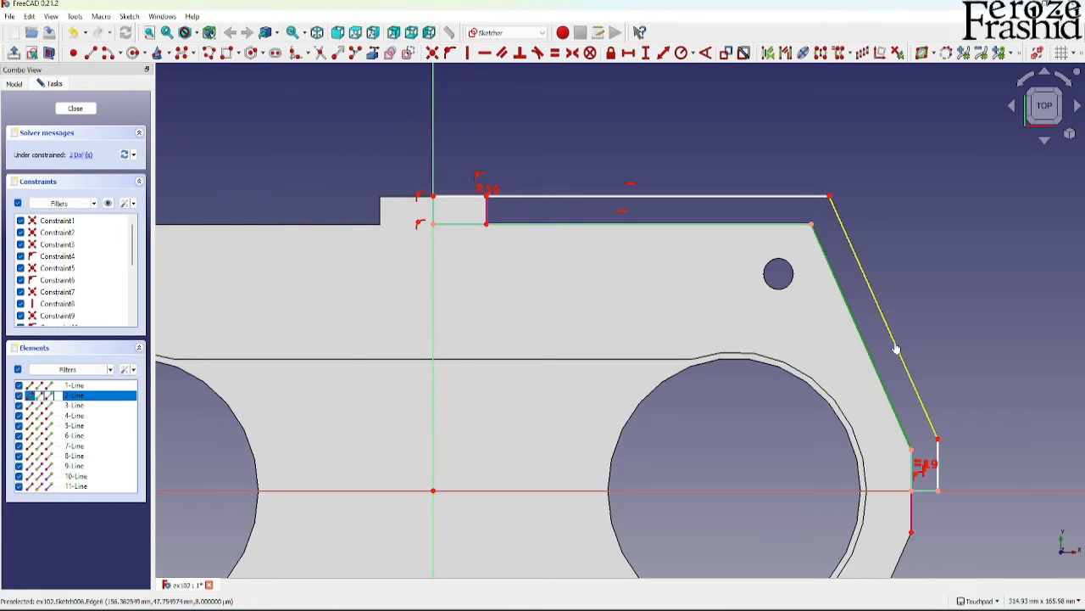
left_click(897, 348)
left_click(502, 53)
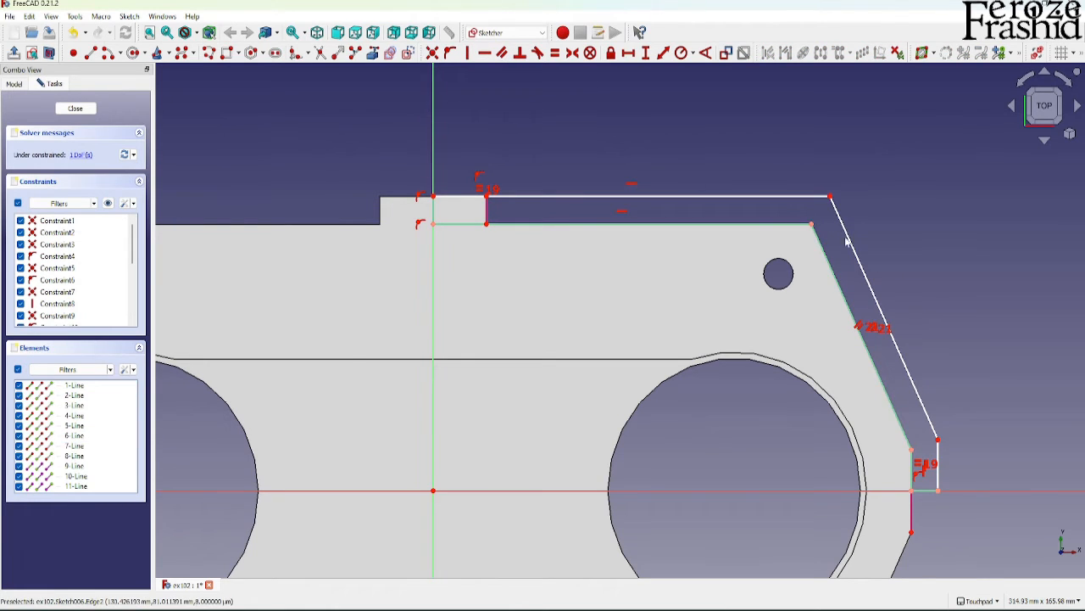
mouse_move(851, 244)
left_mouse_down()
mouse_move(870, 175)
mouse_move(904, 156)
mouse_move(887, 219)
mouse_move(845, 240)
left_mouse_up()
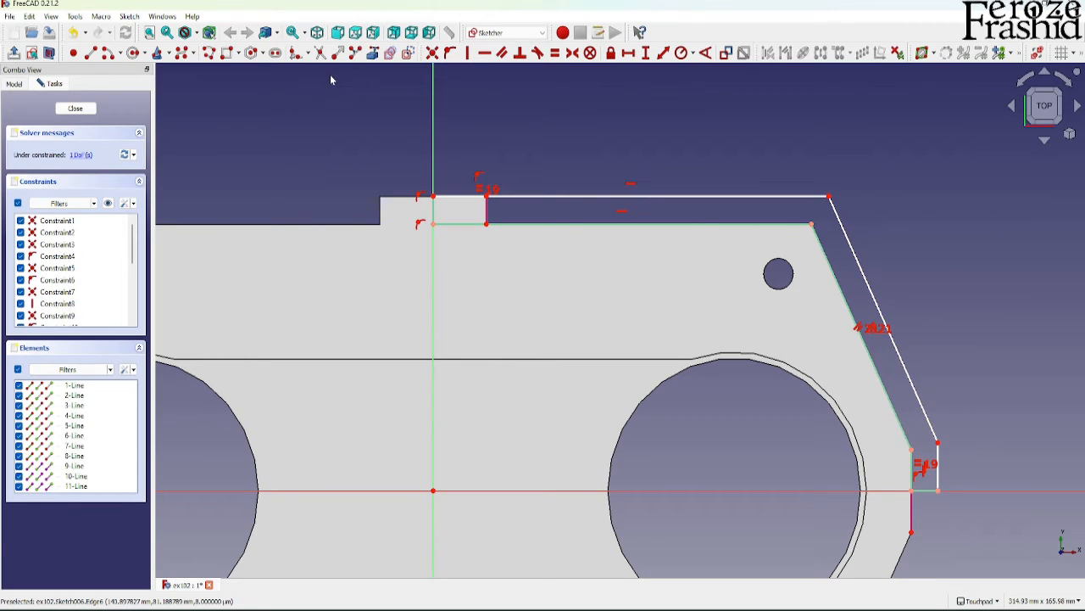
Draw a construction line about 9 mm long from the inner upper-right corner to the outer slanted line
left_click(813, 224)
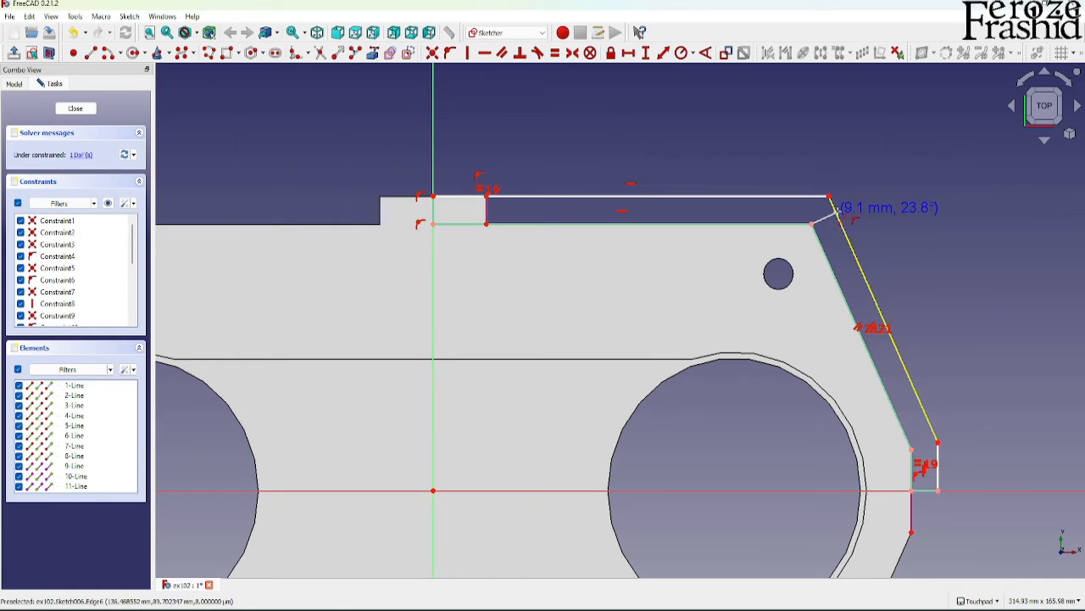
left_click(836, 212)
scroll(829, 221, "up", 3)
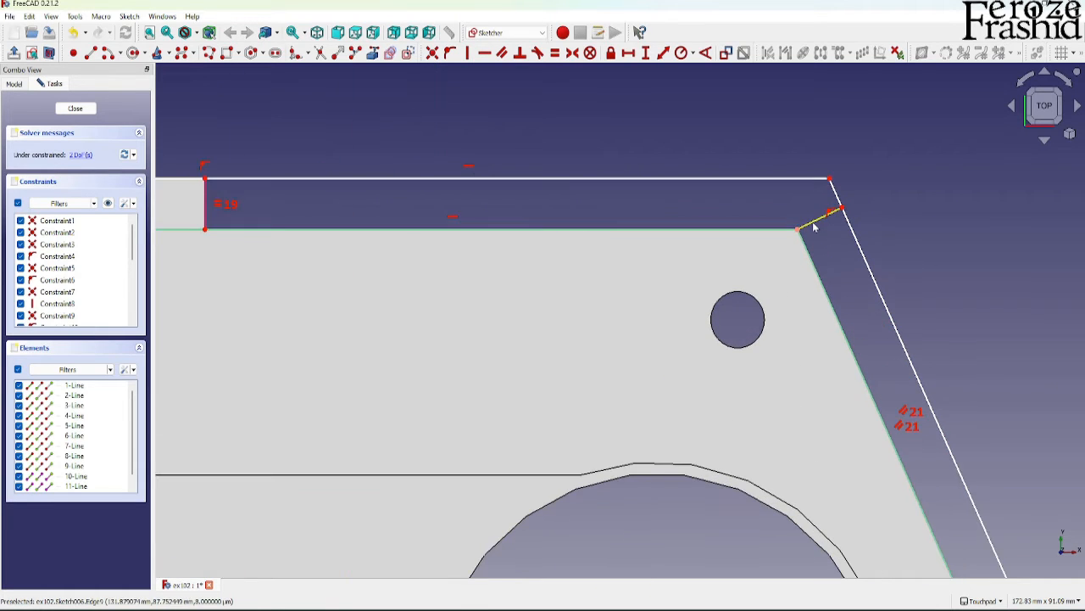
left_click(826, 217)
left_click(408, 54)
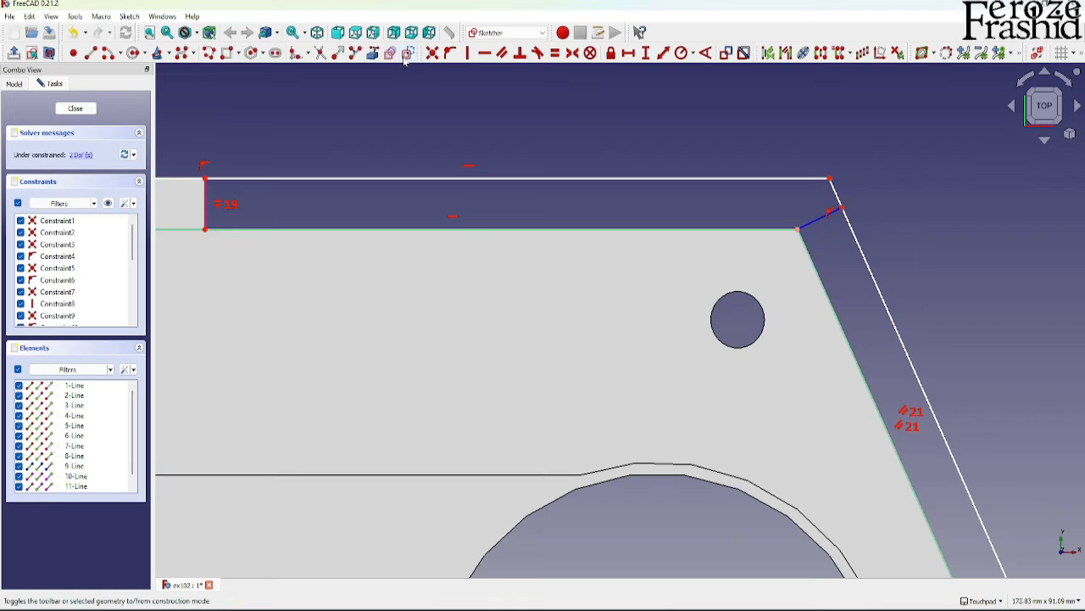
Constrain the short construction line perpendicular to the outer slanted line
left_click(820, 225)
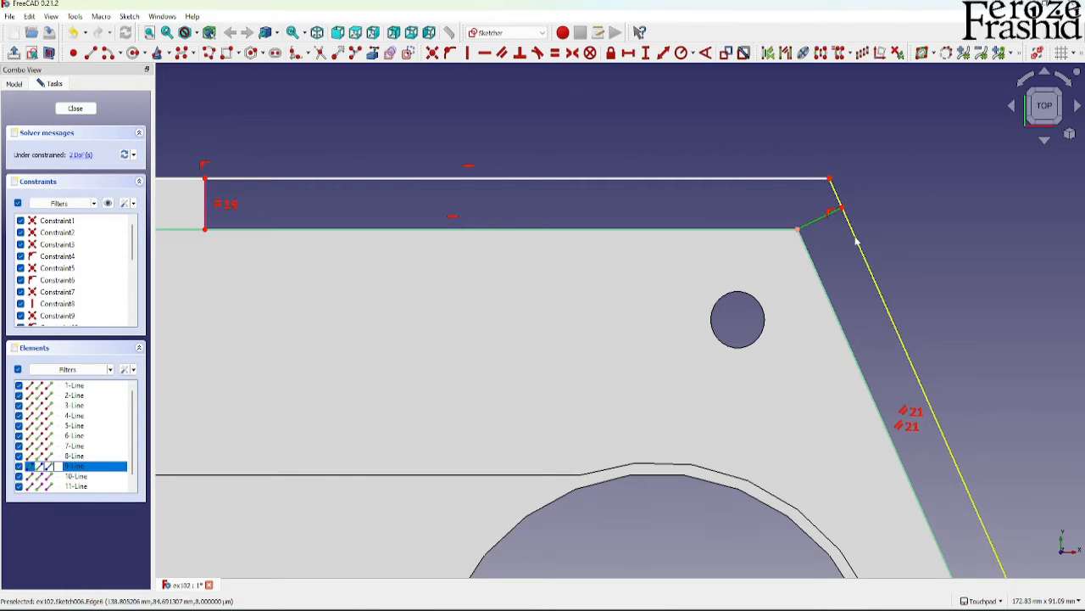
left_click(856, 238)
left_click(522, 56)
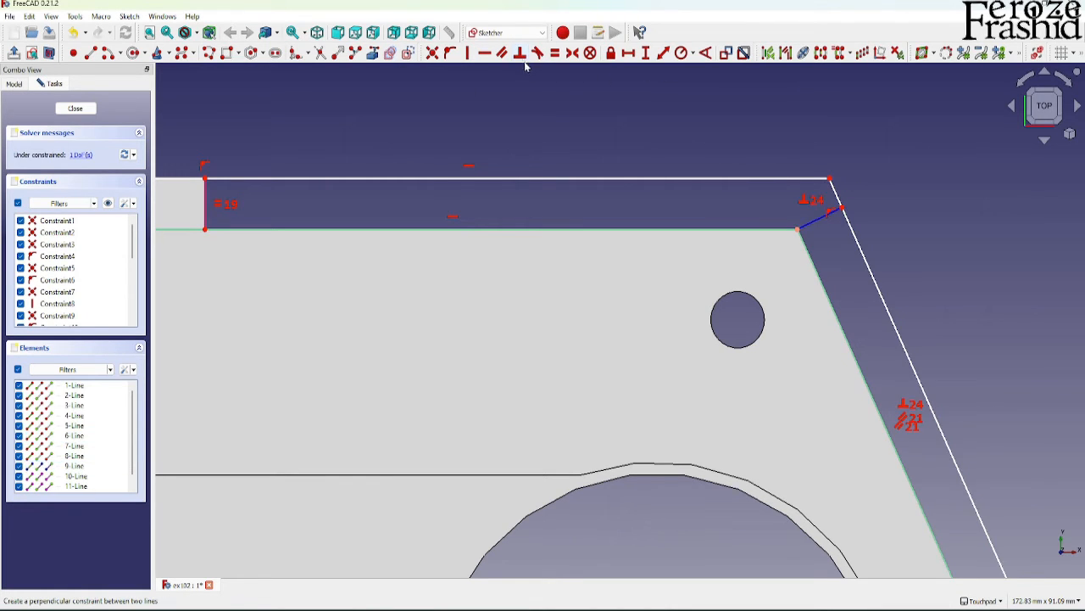
Constrain the short construction line equal in length to the projected tab edge, and close the sketch
scroll(810, 229, "down", 2)
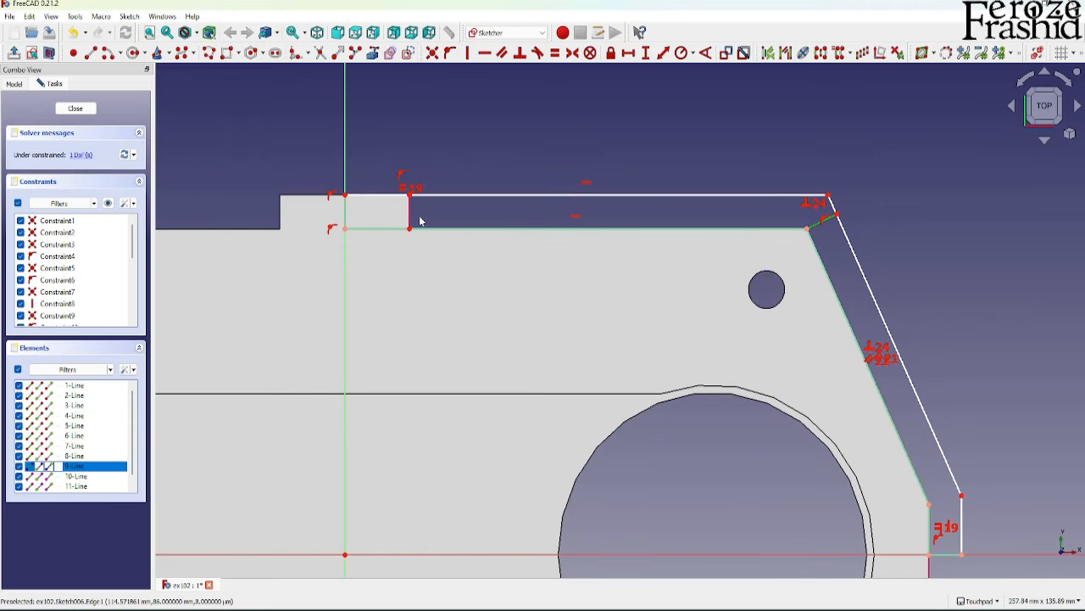
left_click(555, 52)
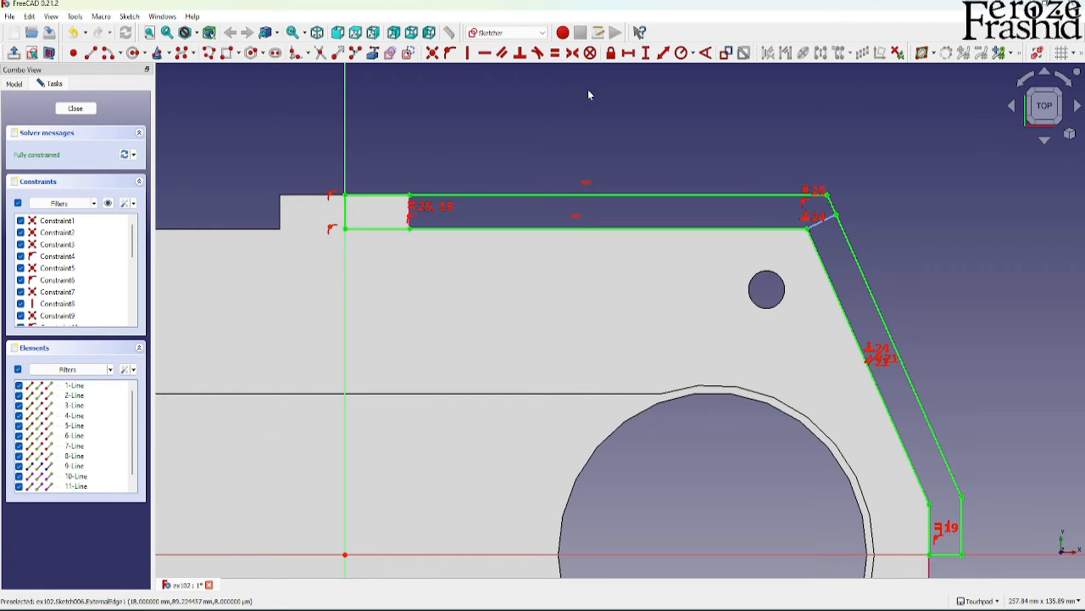
scroll(725, 224, "down", 3)
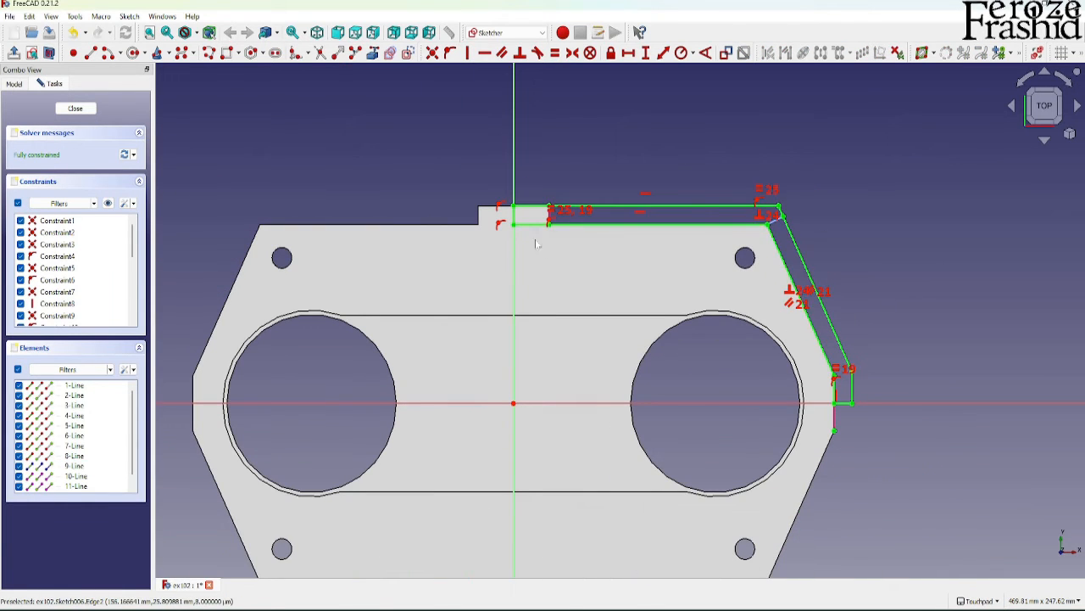
left_click(76, 109)
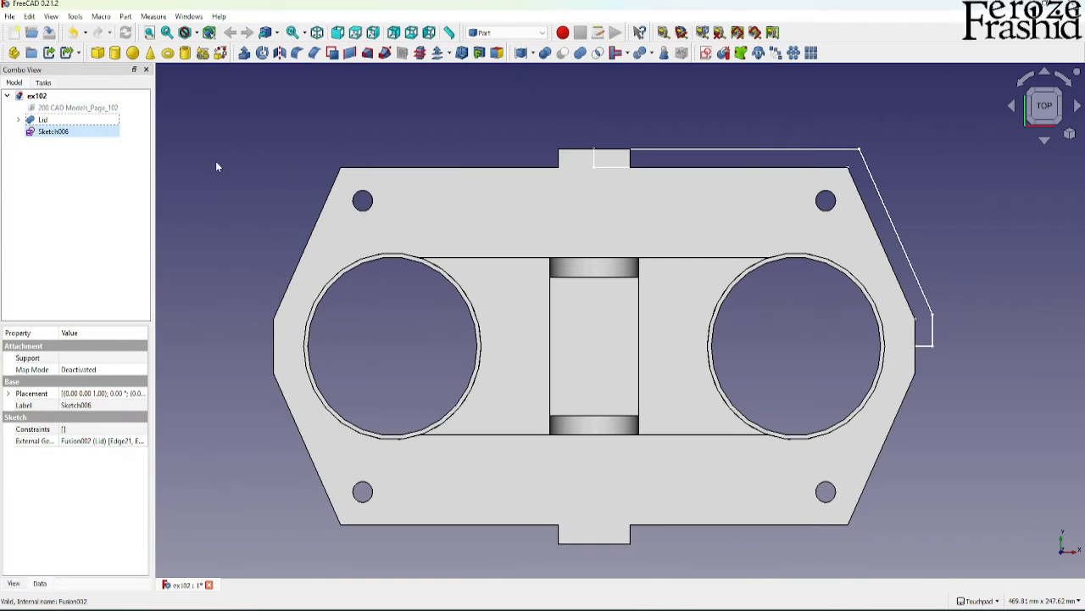
Reopen the wall profile sketch and project the lid's upper-right screw hole edge as external geometry
double_click(59, 133)
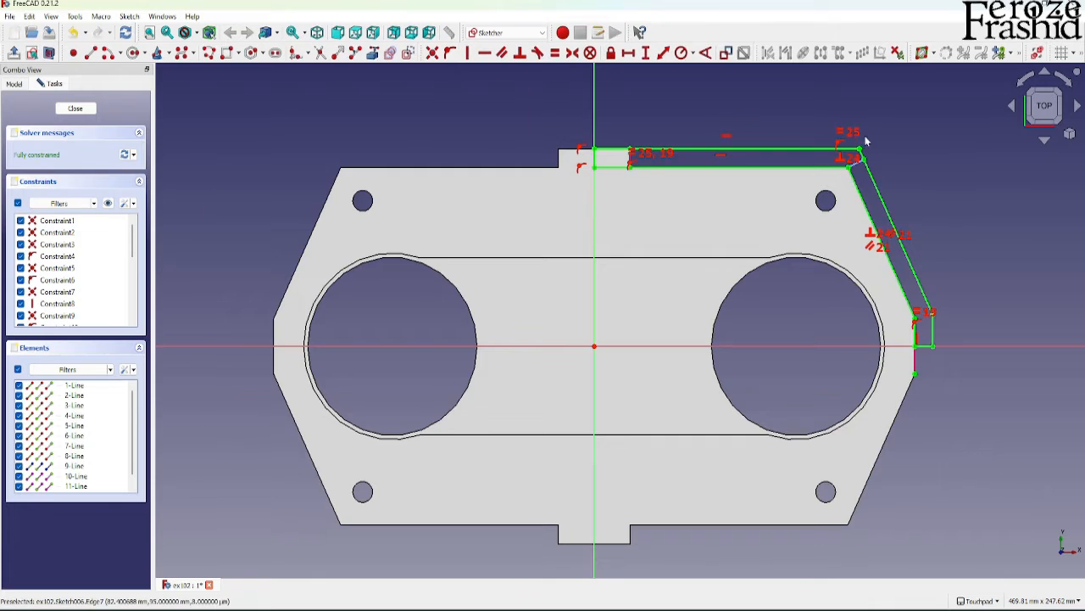
scroll(799, 253, "up", 3)
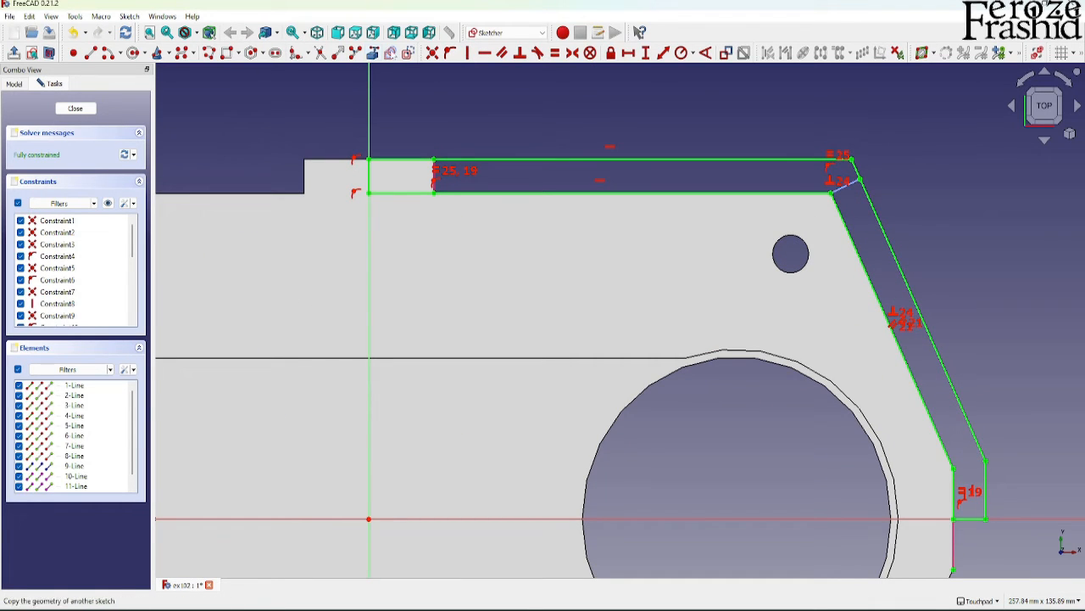
left_click(390, 53)
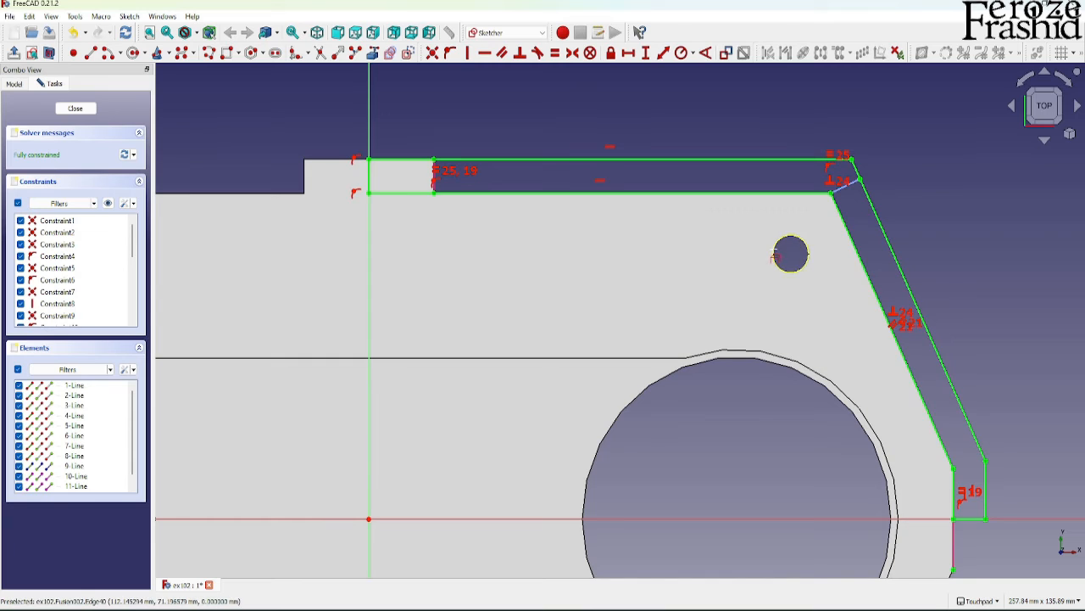
left_click(774, 256)
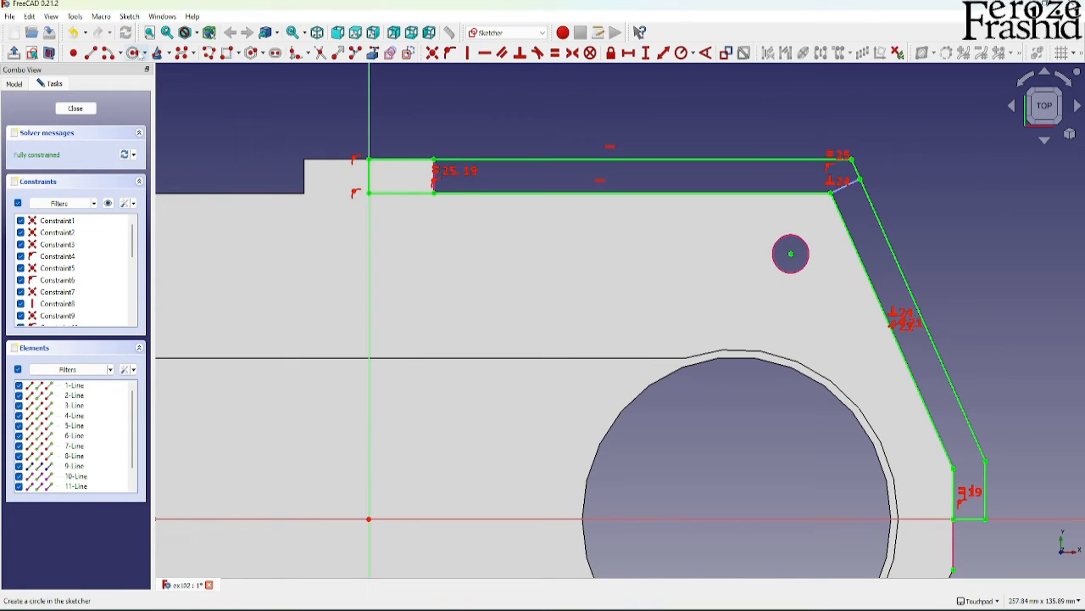
Draw a circle centred on the projected screw hole and constrain it equal to the hole's edge
left_click(789, 250)
left_click(790, 250)
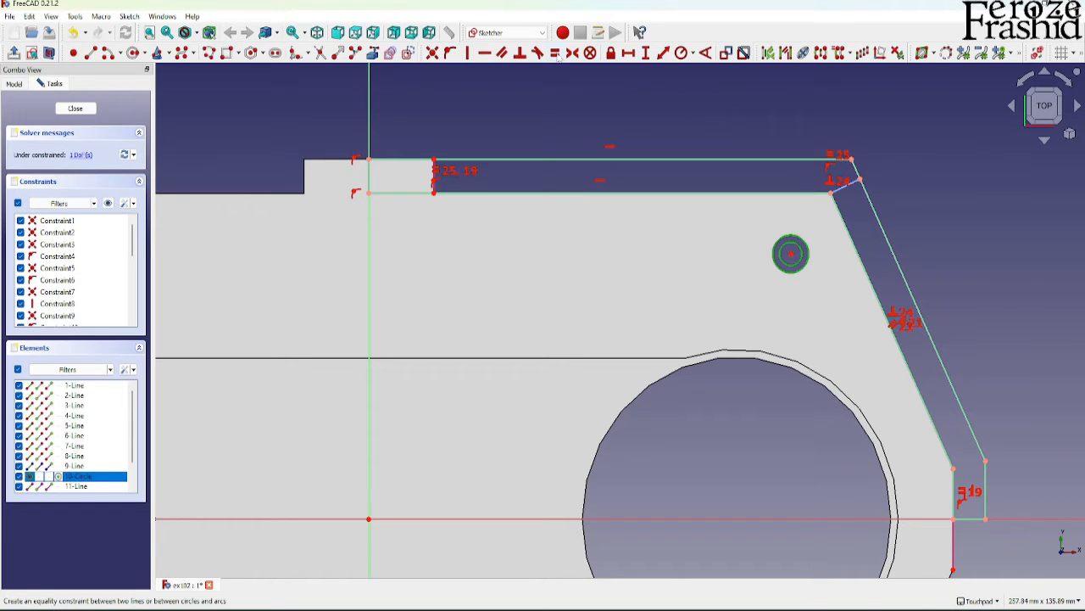
left_click(681, 52)
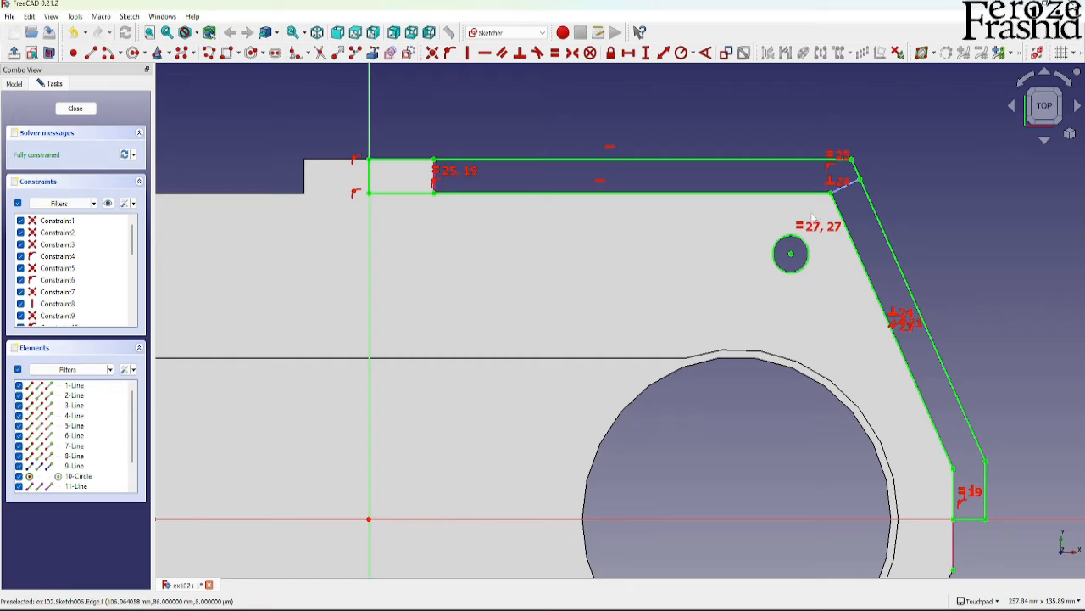
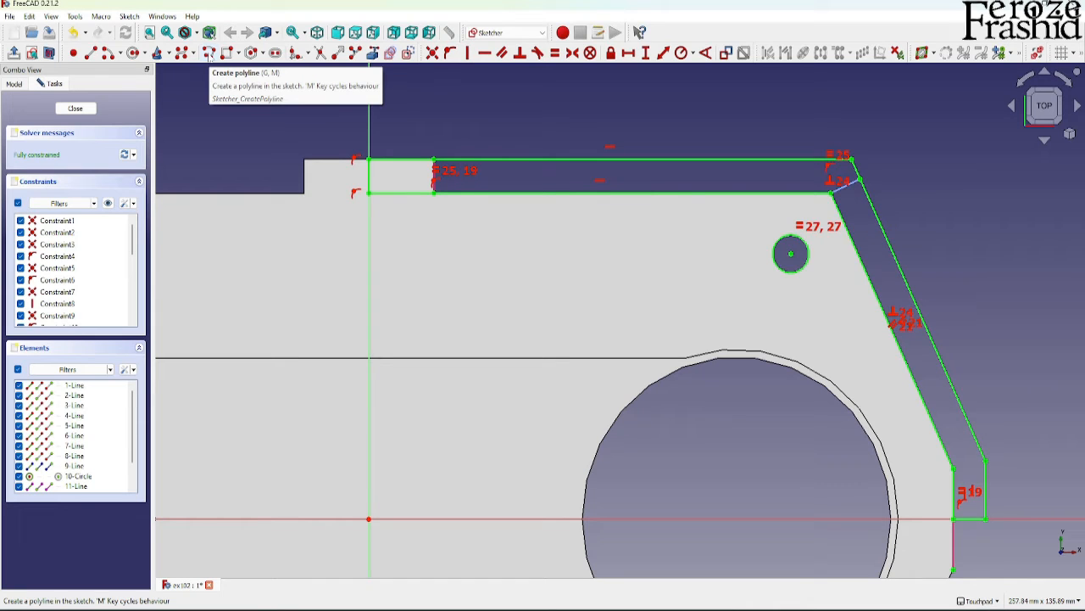
Draw two vertical lines about 5 mm apart from the inner top line down to the screw hole circle
left_click(90, 53)
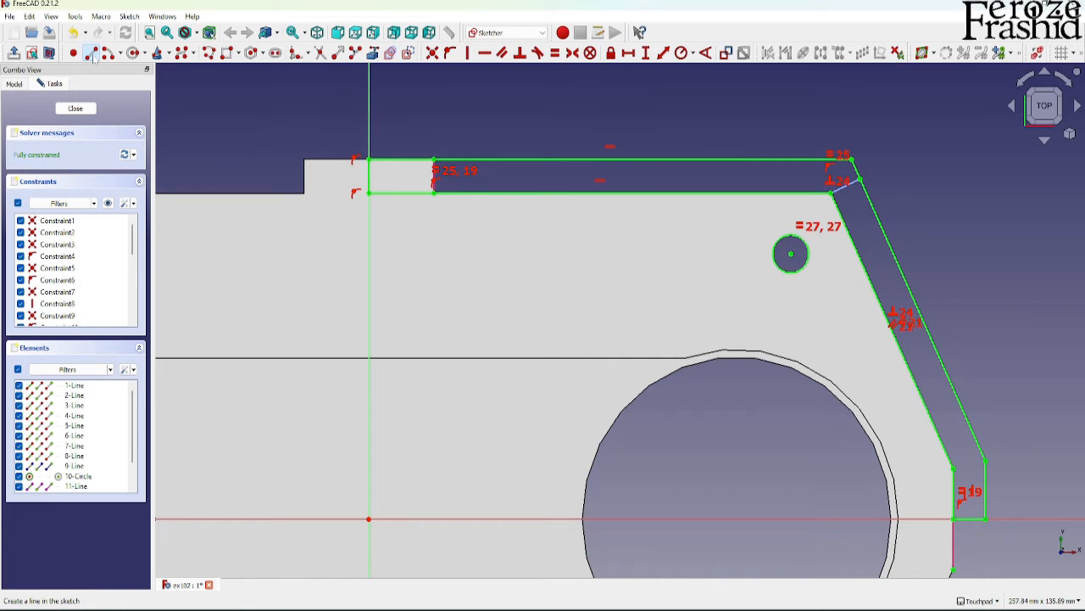
scroll(750, 199, "up", 2)
left_click(795, 190)
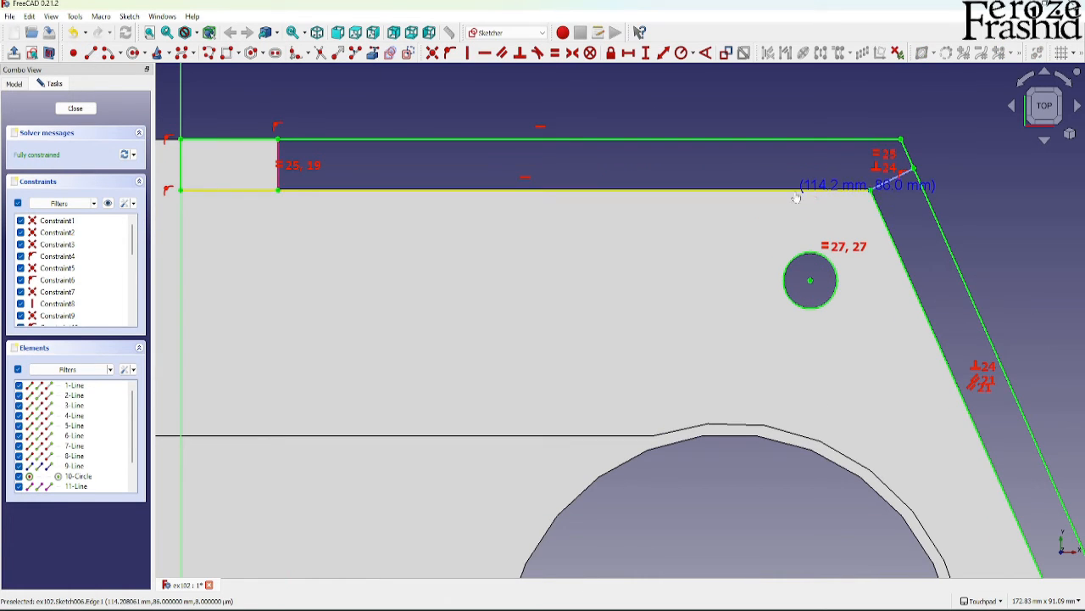
left_click(796, 256)
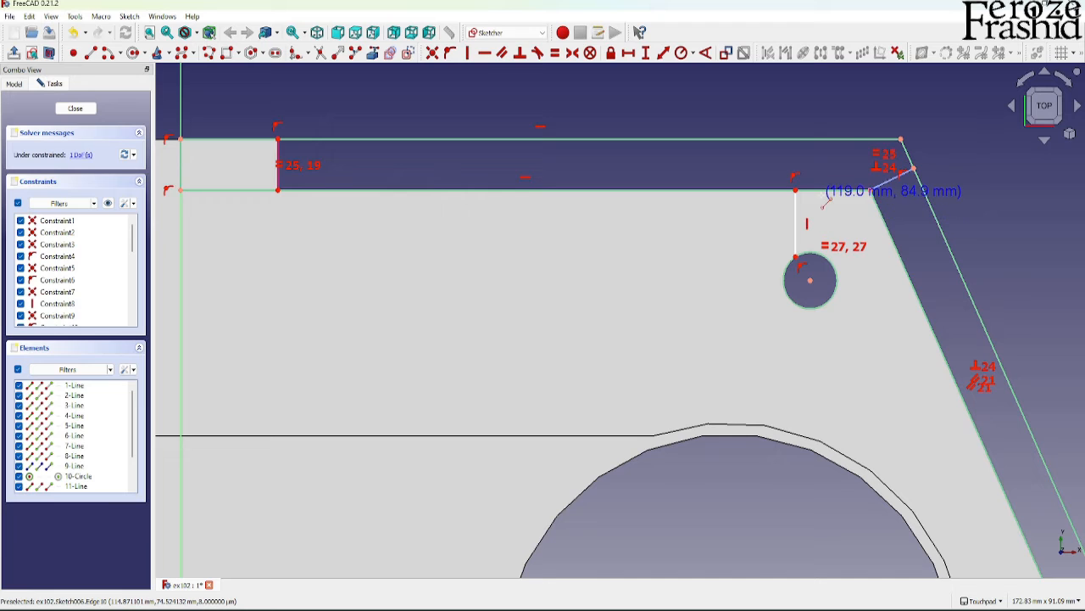
left_click(821, 190)
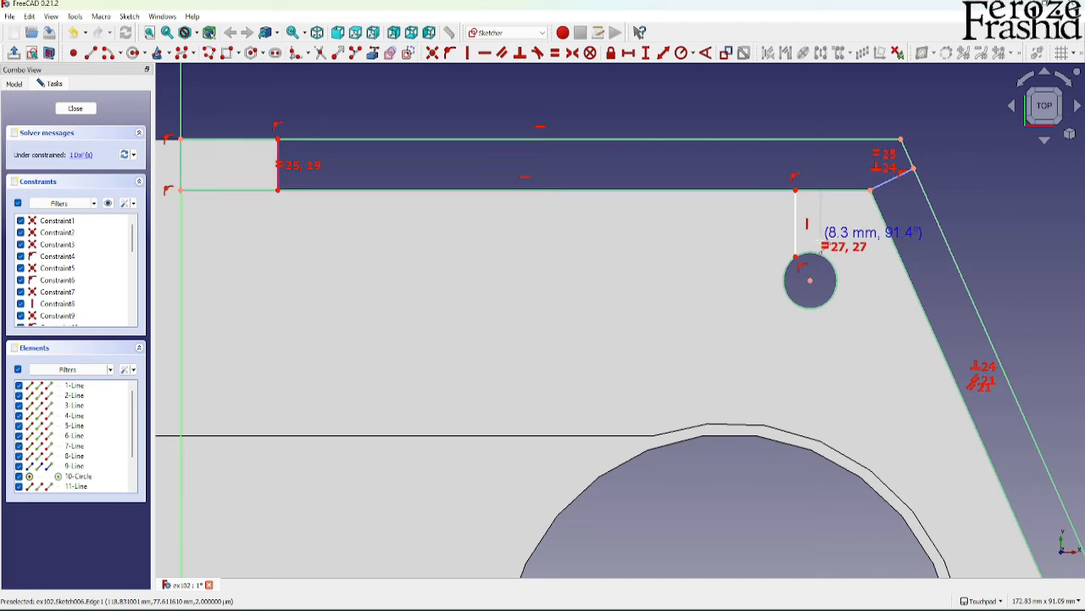
left_click(820, 256)
Draw two slanted lines from the right side of the screw hole circle to the inner slanted wall line
left_click(849, 261)
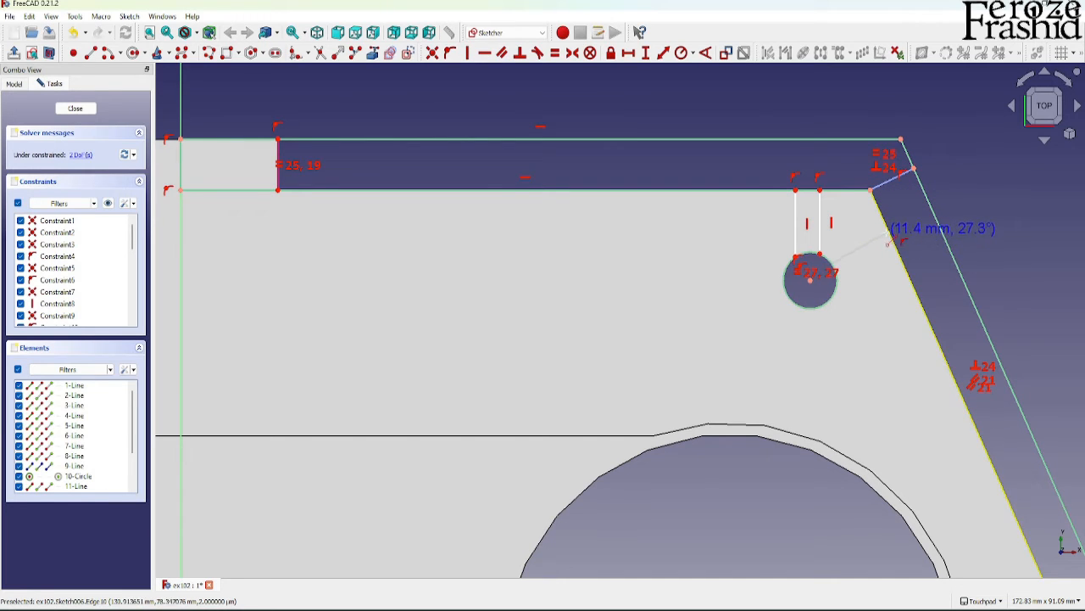
left_click(889, 232)
left_click(836, 288)
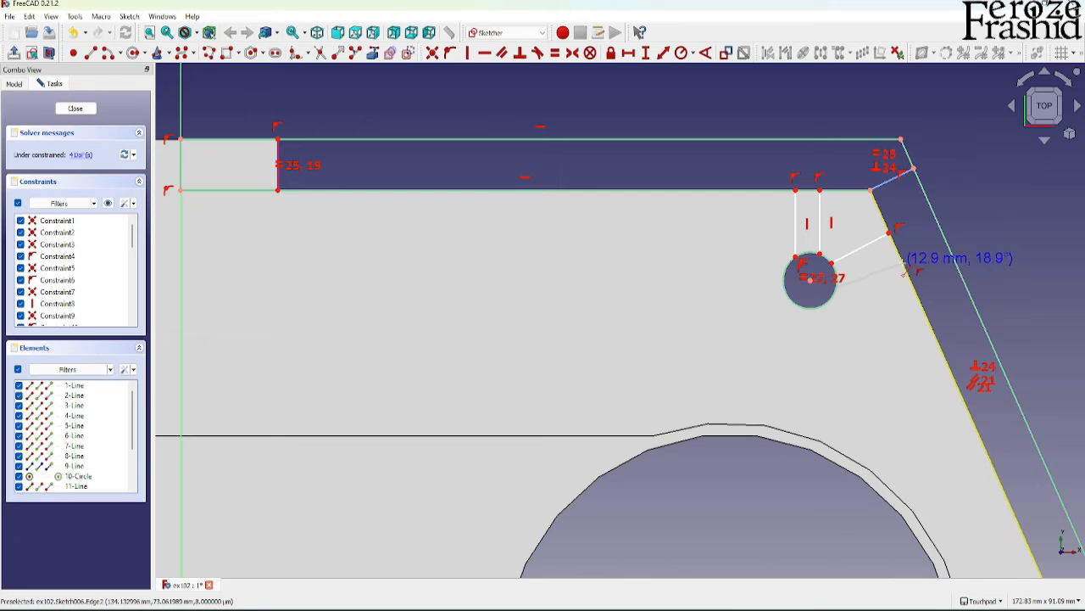
left_click(900, 256)
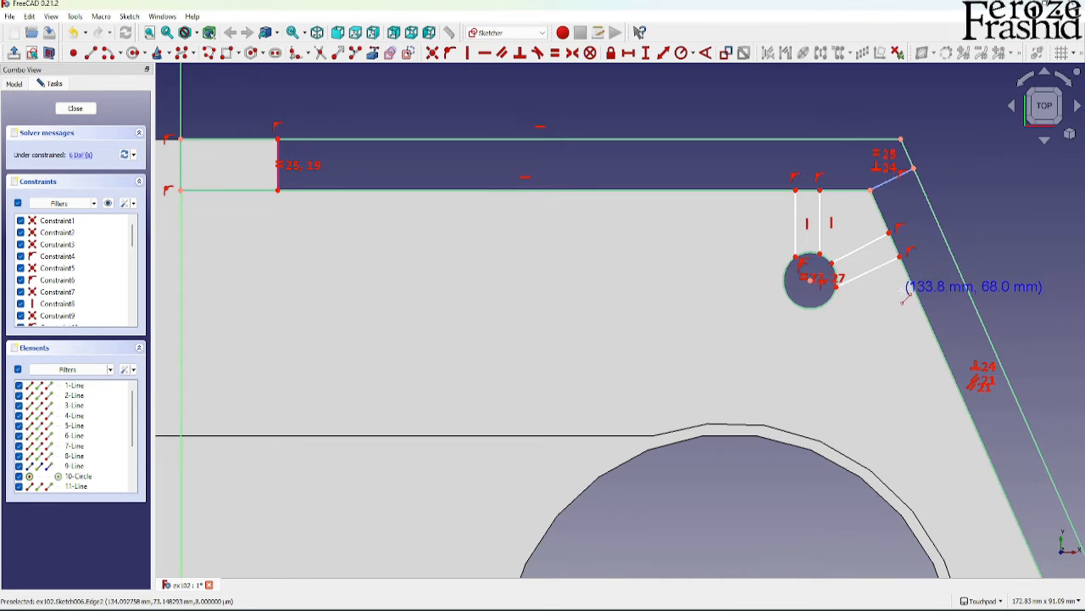
Constrain the upper slanted rib line perpendicular to the inner slanted wall line and parallel to the lower rib line
left_click(883, 243)
left_click(911, 280)
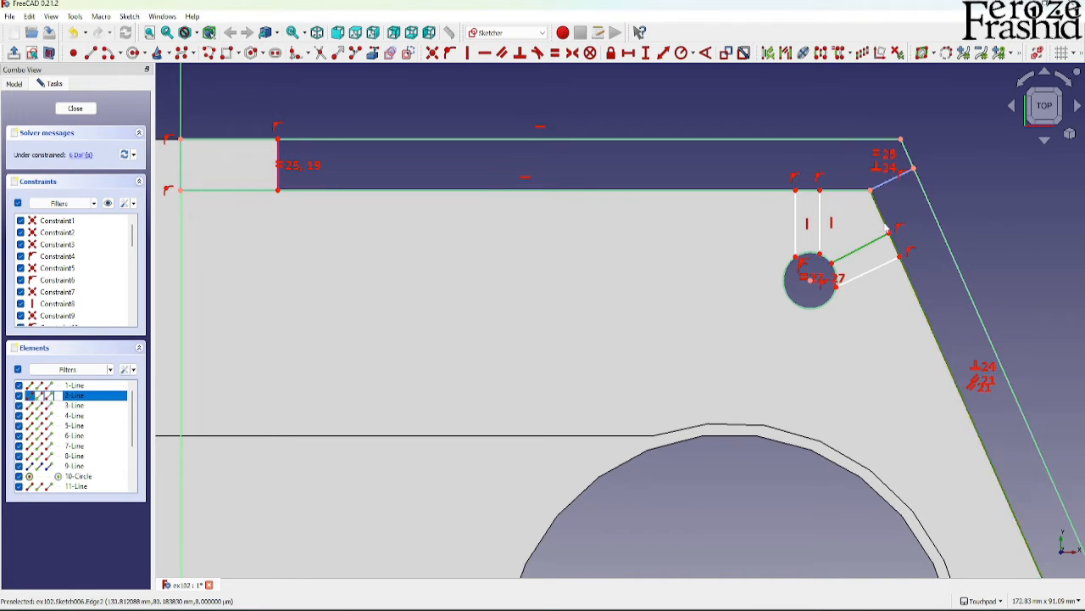
left_click(522, 53)
left_click(883, 273)
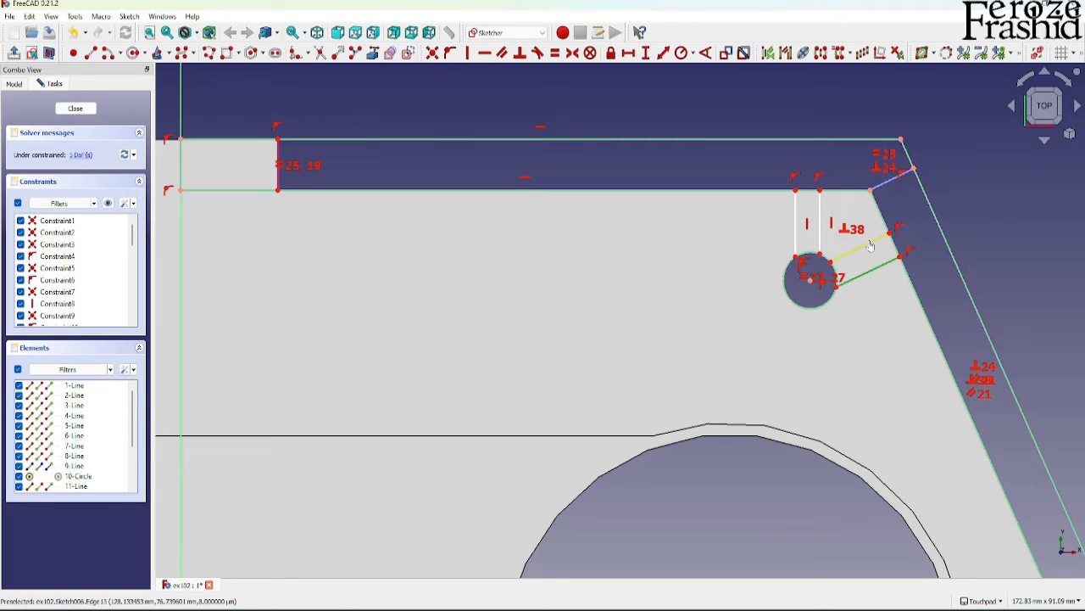
left_click(870, 242)
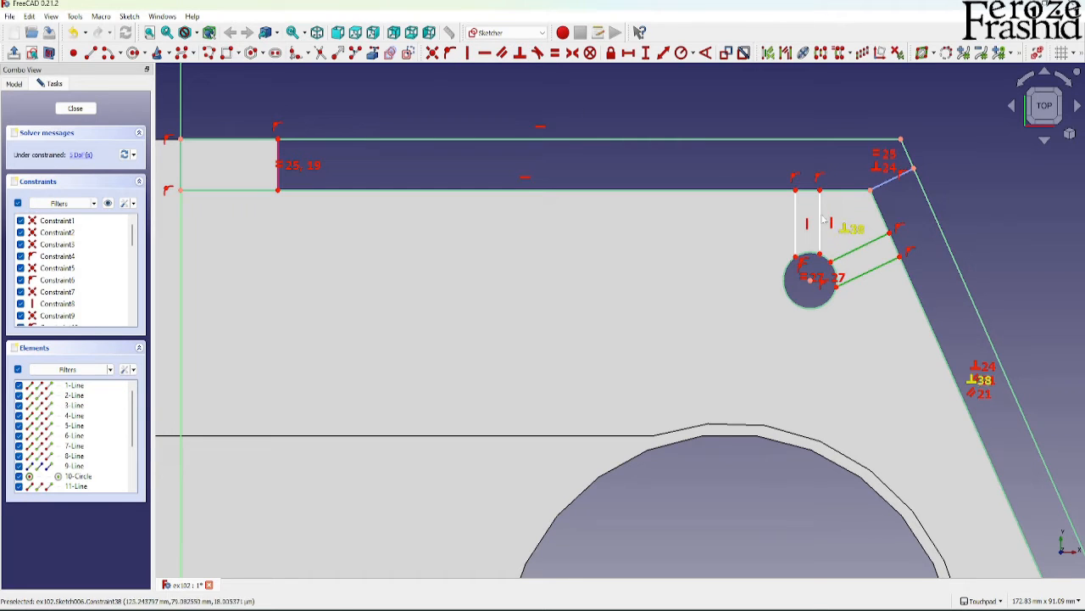
left_click(505, 54)
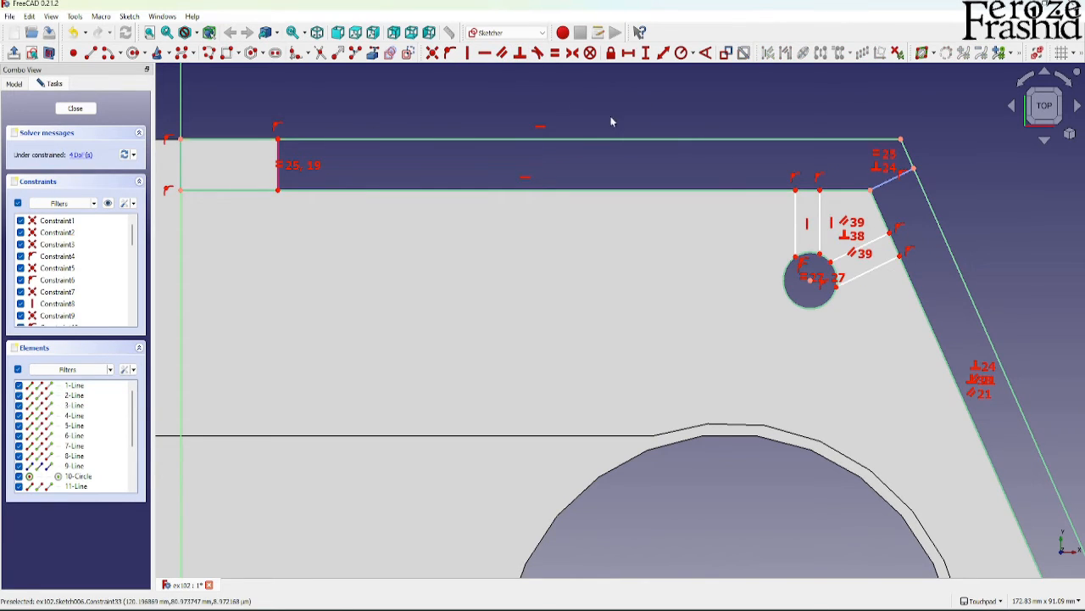
Adjust the positions of the two vertical rib lines on either side of the screw hole circle's centre
left_click(788, 217)
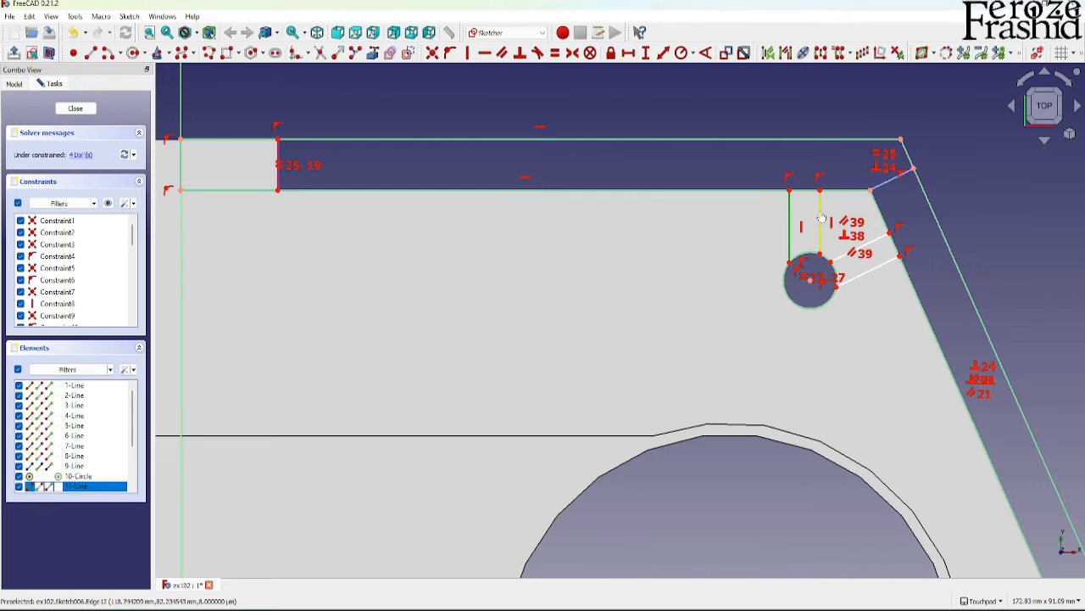
left_click_drag(820, 215, 814, 215)
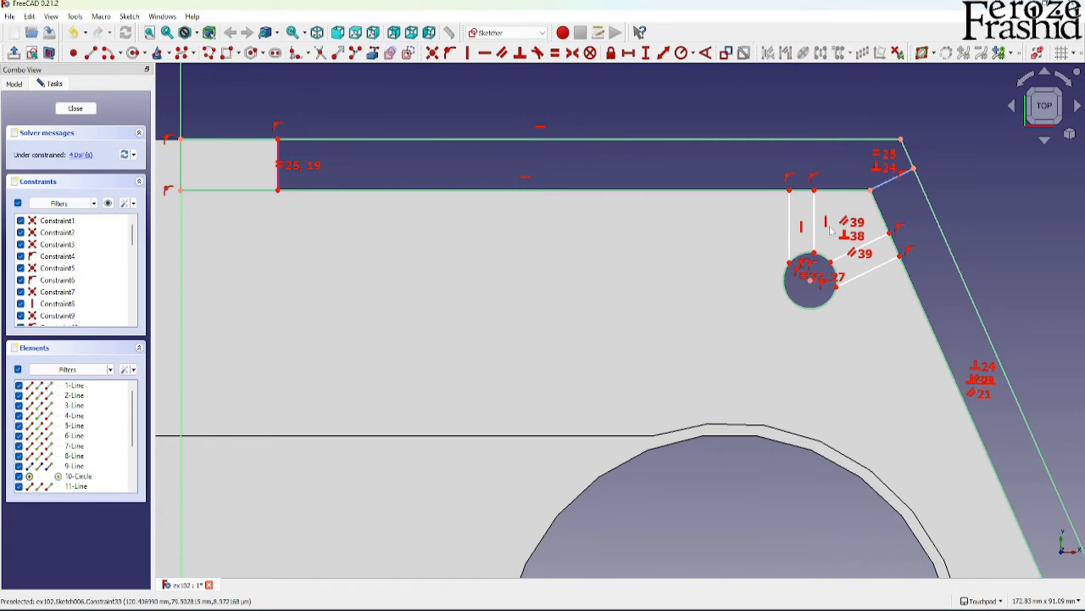
scroll(816, 233, "up", 2)
left_click_drag(816, 242, 789, 245)
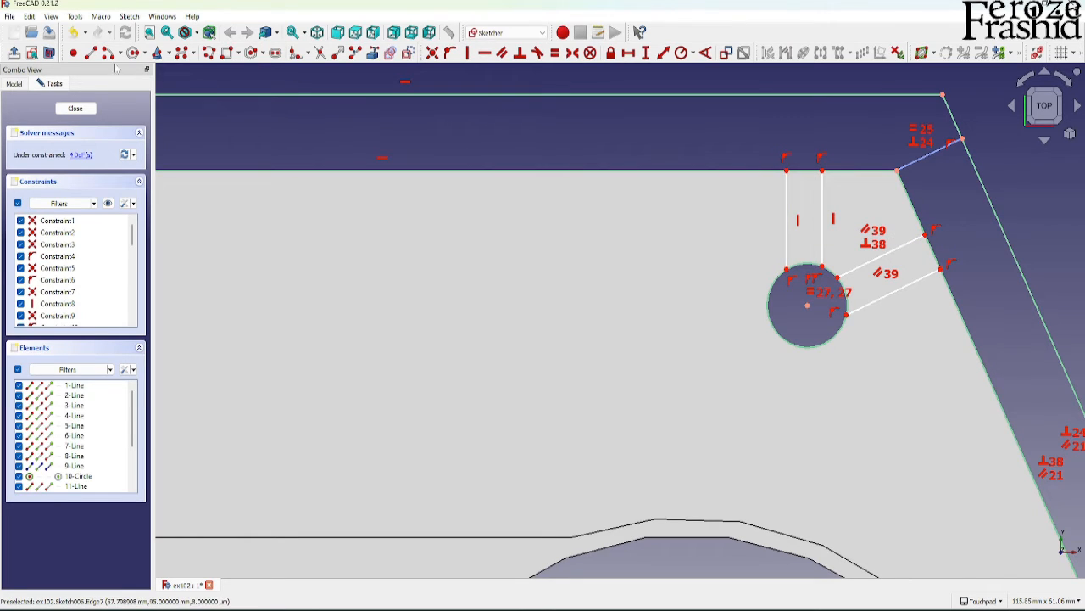
Draw construction lines from the circle's centre to the inner top and slanted wall lines, making the second parallel to the upper slanted rib line
left_click(433, 56)
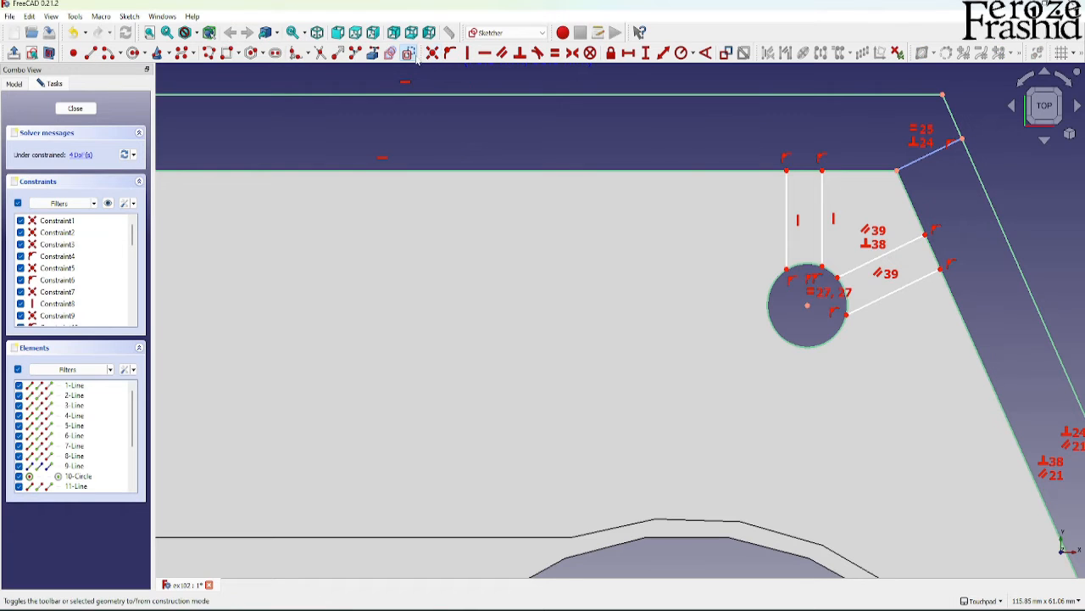
left_click(807, 304)
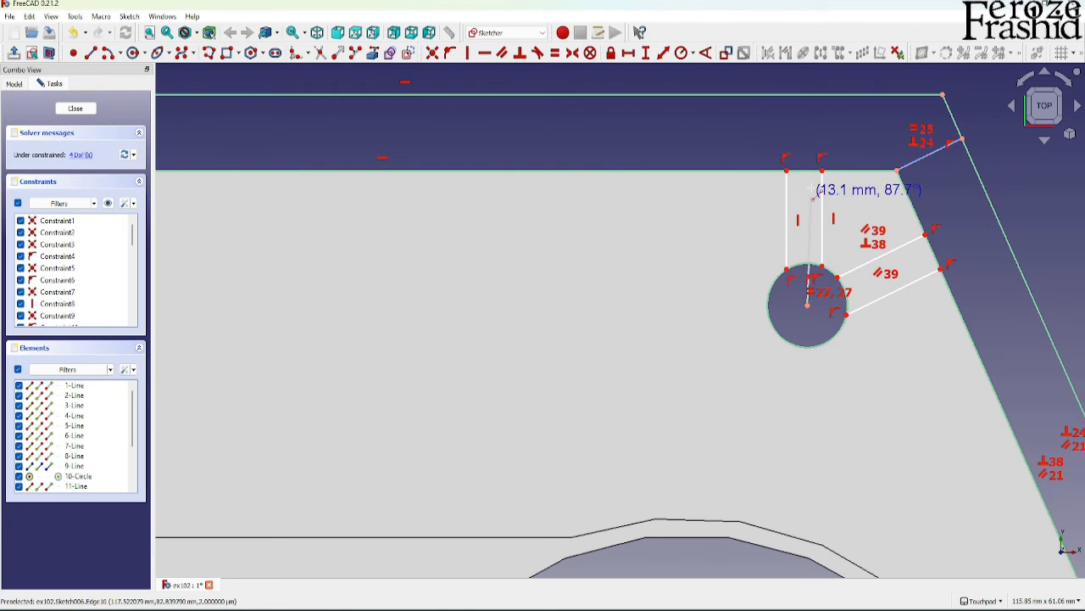
left_click(806, 170)
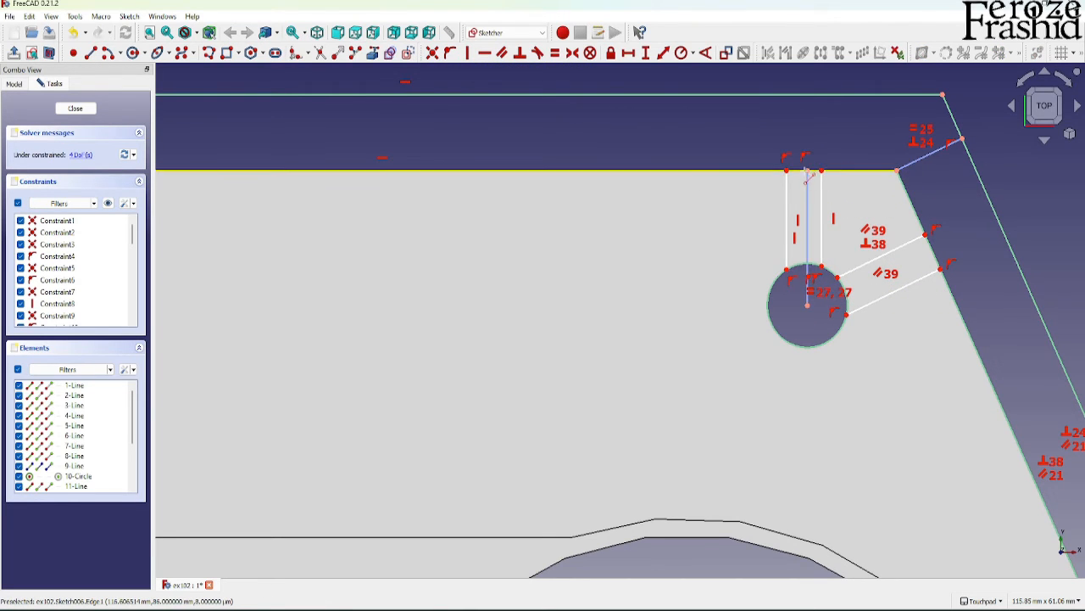
left_click(807, 305)
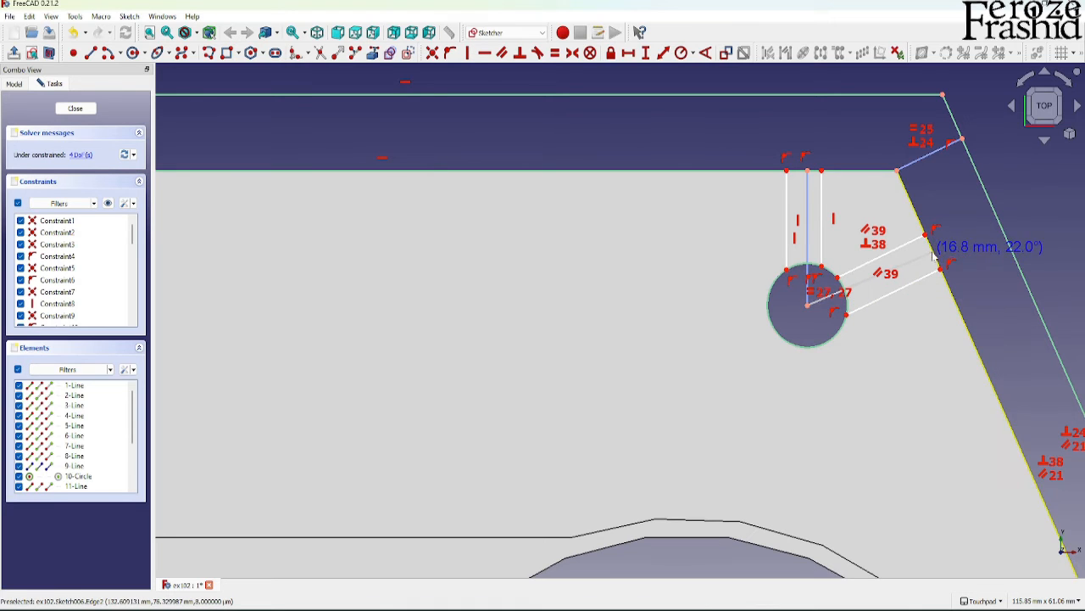
left_click(932, 252)
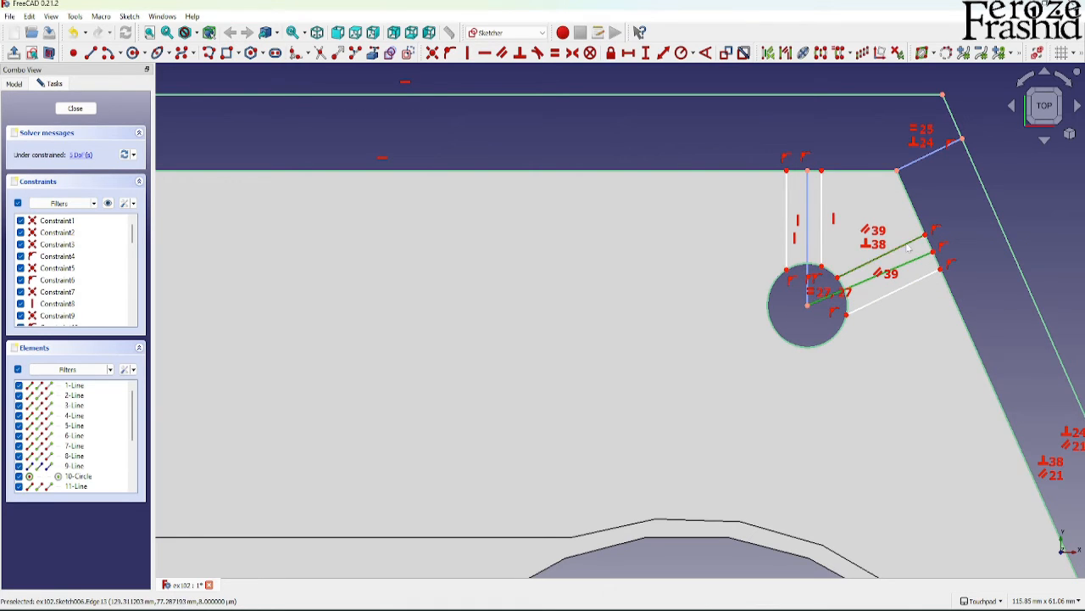
left_click(506, 57)
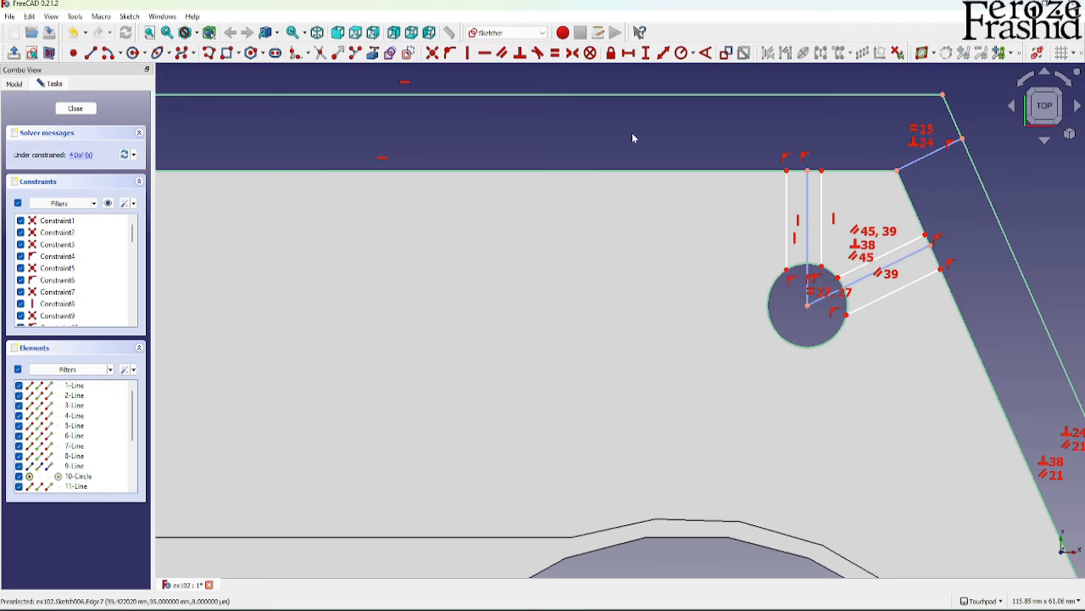
Constrain the upper endpoints of the two vertical rib lines symmetric about the vertical construction line's upper endpoint
left_click(787, 172)
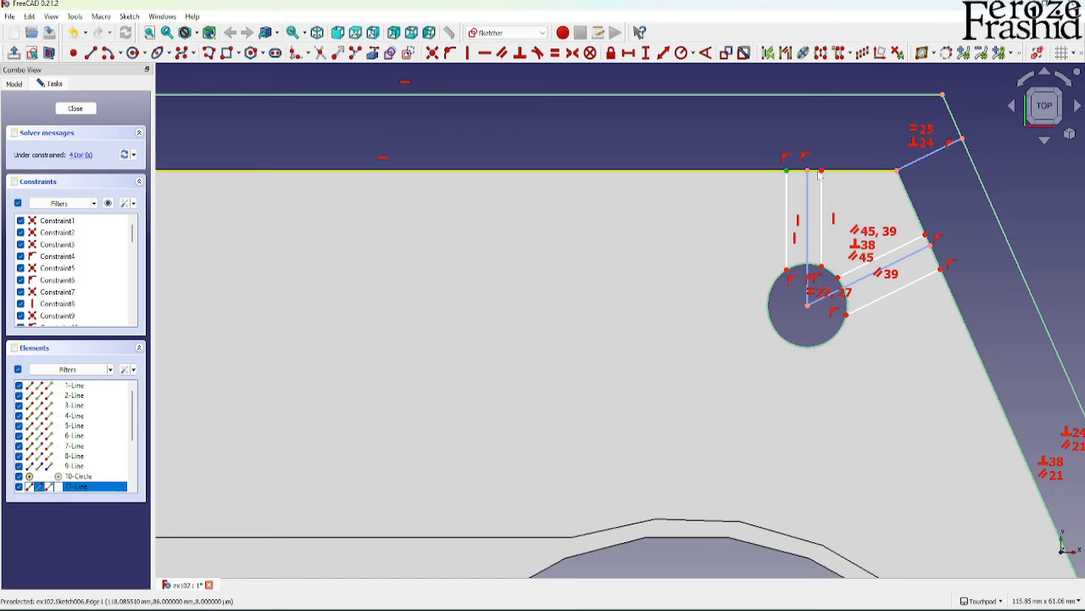
left_click(618, 128)
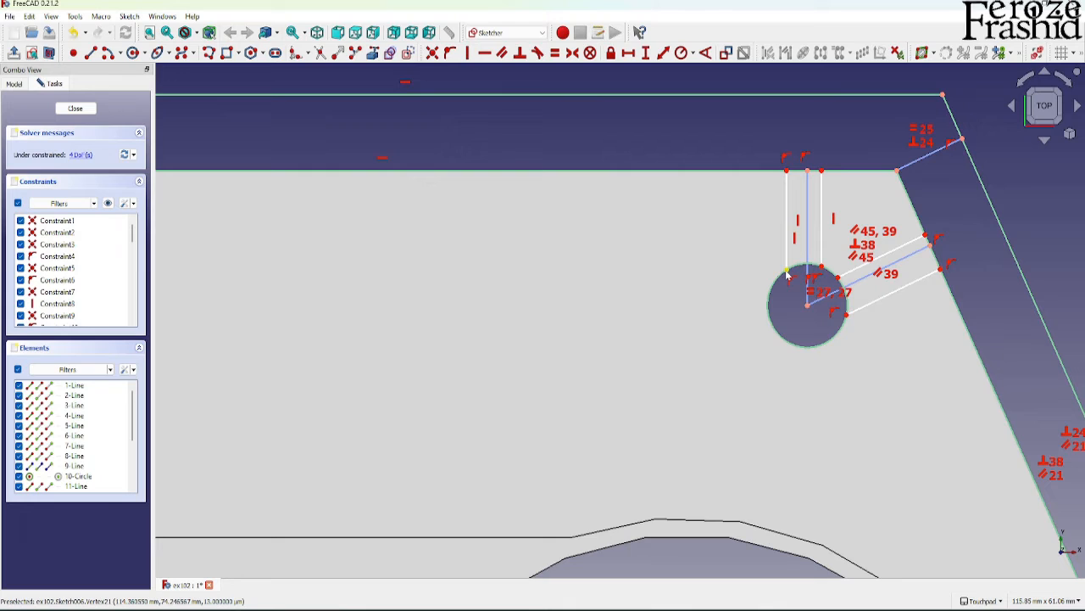
left_click(808, 174)
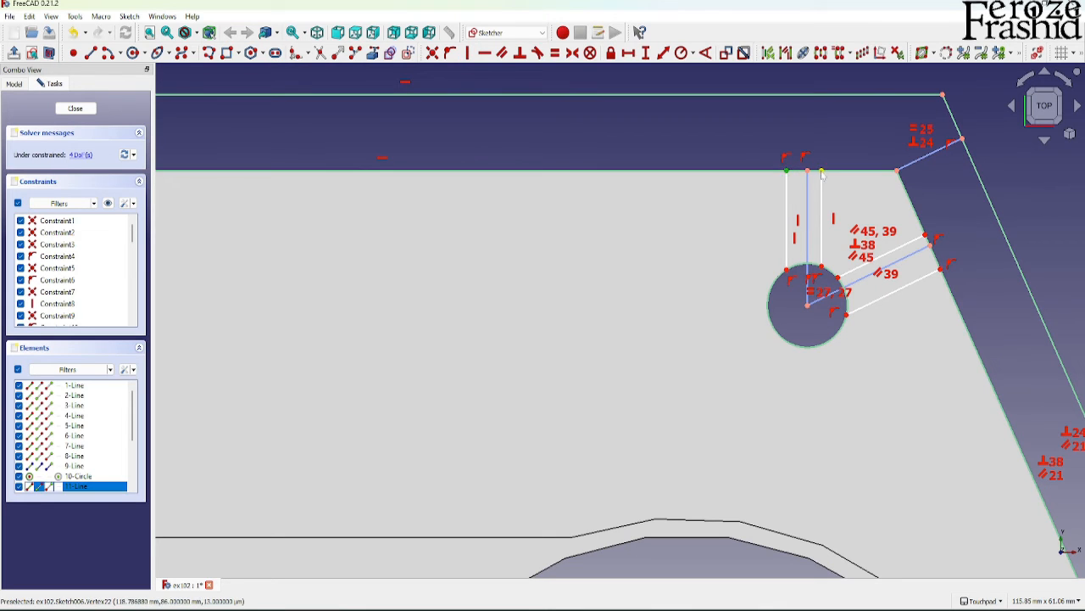
left_click(572, 53)
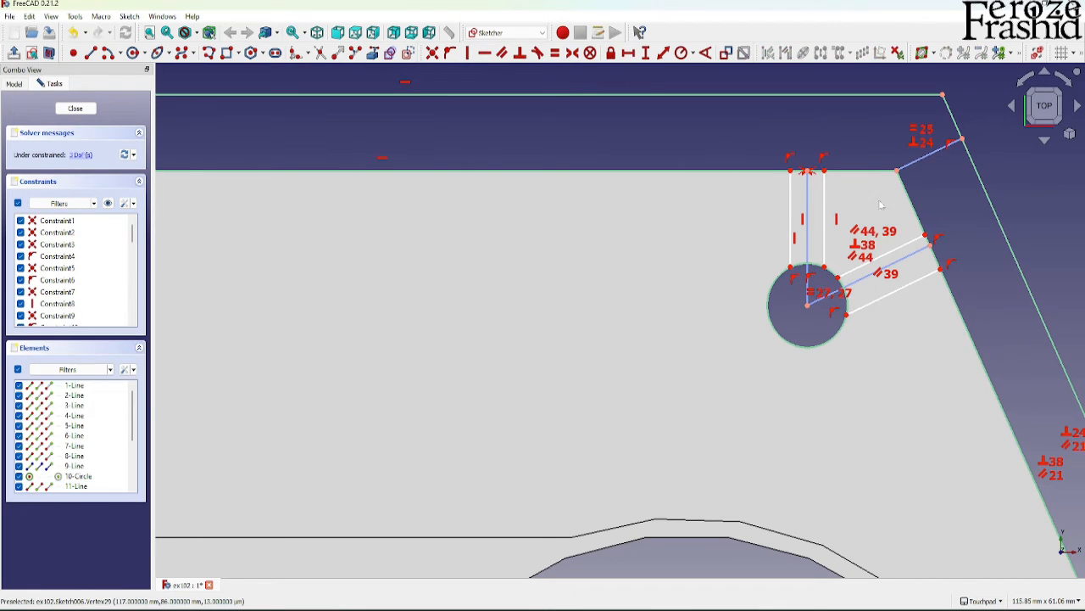
Constrain the slanted rib lines' outer endpoints symmetric about the slanted construction line's endpoint and widen the vertical rib slightly
left_click(926, 237)
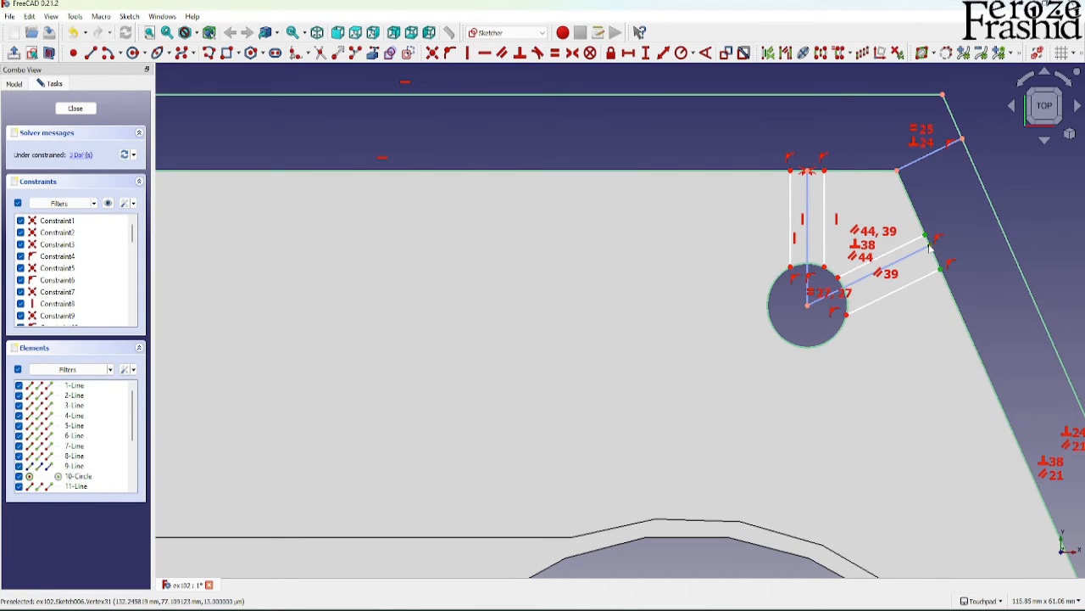
left_click(571, 52)
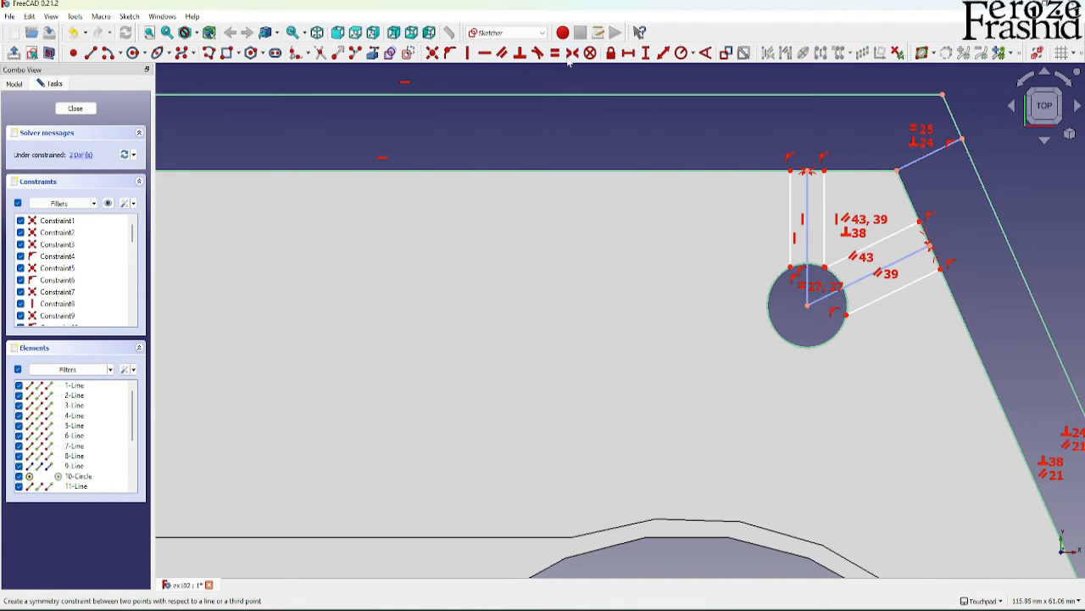
scroll(875, 246, "up", 2)
left_click_drag(882, 249, 887, 259)
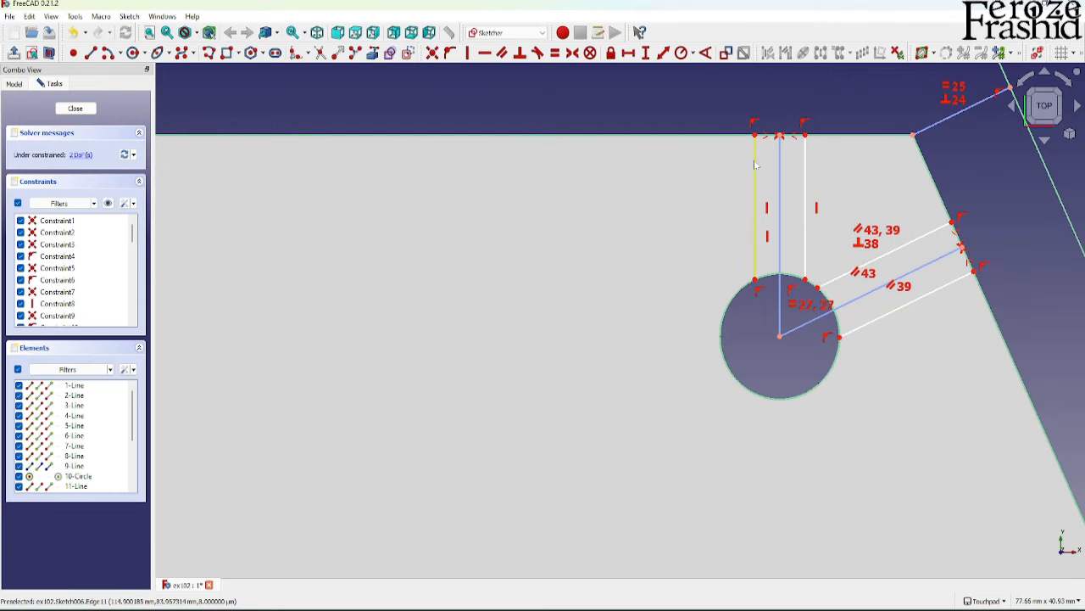
left_click_drag(756, 164, 750, 167)
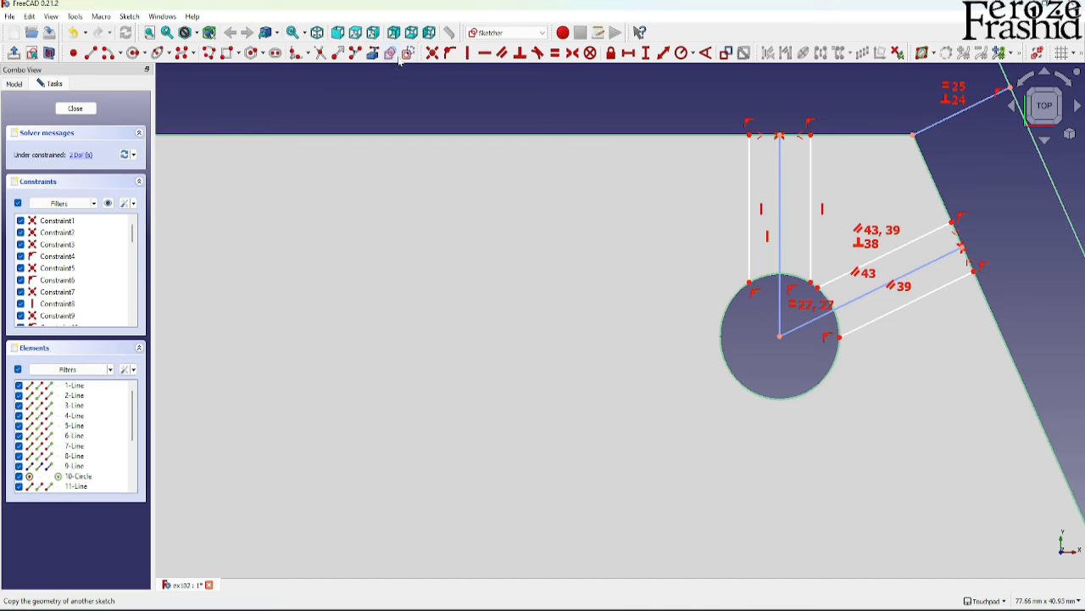
Trim the inner wall lines and the circle where they cross the openings of the vertical and slanted ribs
left_click(323, 53)
scroll(766, 136, "up", 3)
left_click(769, 136)
scroll(793, 167, "down", 3)
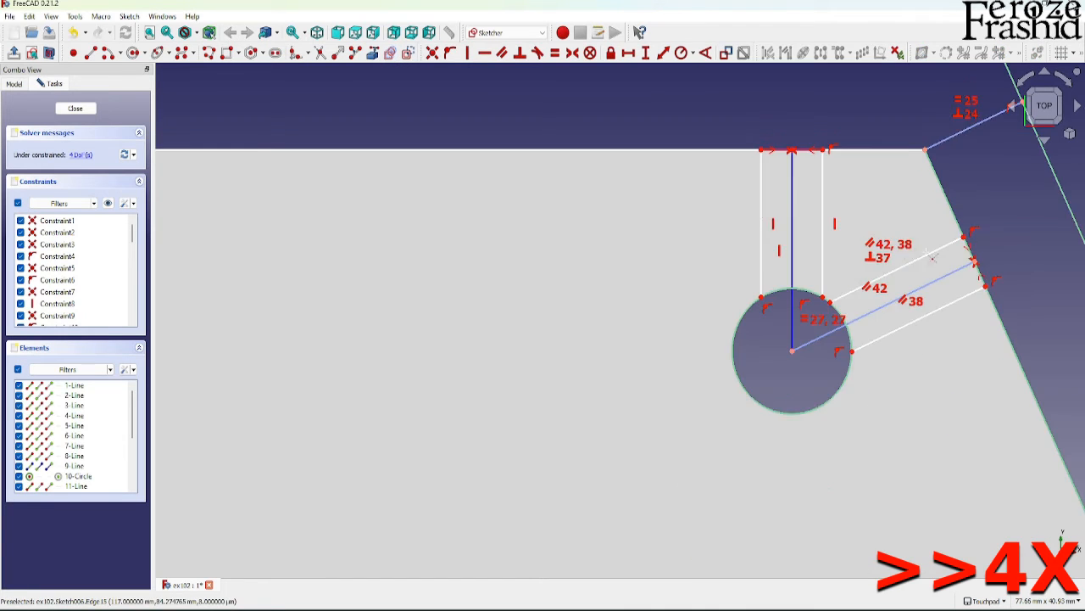
scroll(955, 256, "up", 2)
left_click(980, 263)
left_click(688, 306)
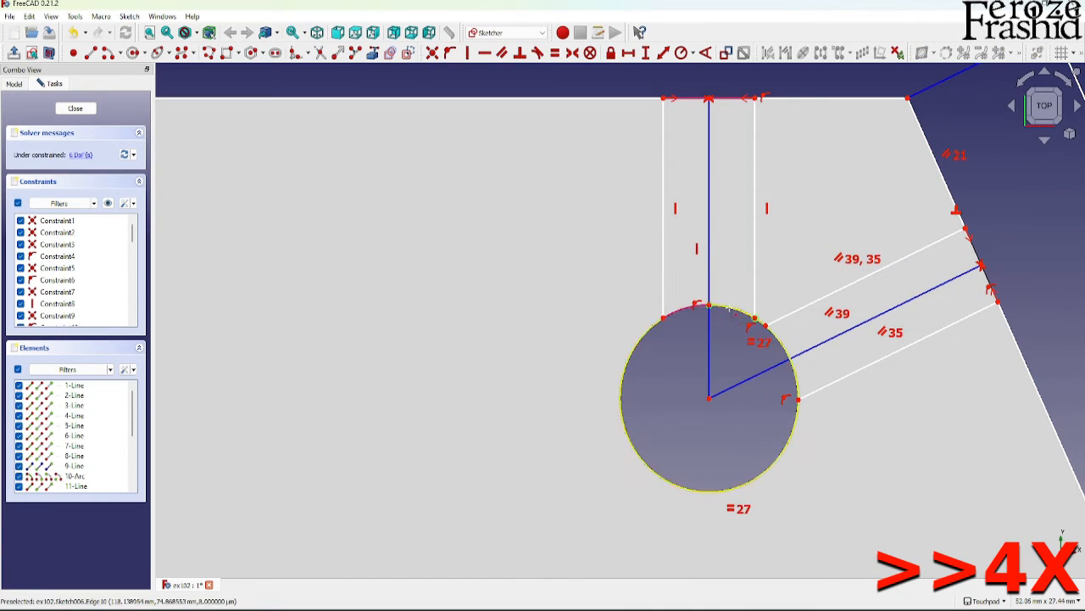
left_click(785, 354)
key("Escape")
Dimension the width between the vertical rib lines and the width between the slanted rib lines to 4 mm each
scroll(763, 364, "down", 2)
left_click(695, 178)
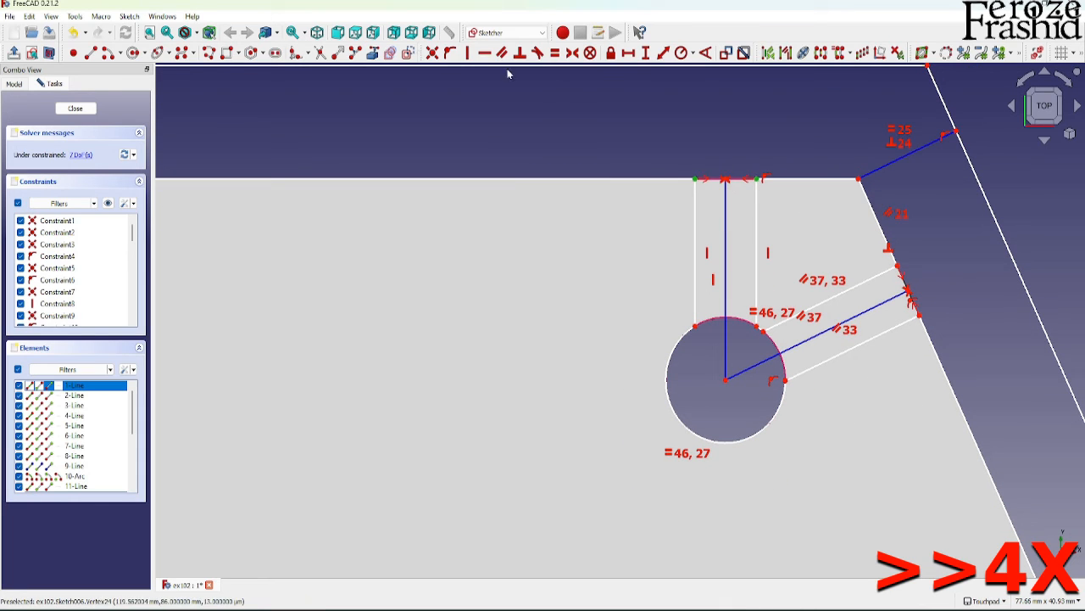
left_click(628, 52)
type("5.13")
key("Return")
double_click(718, 146)
type("4mm")
key("Return")
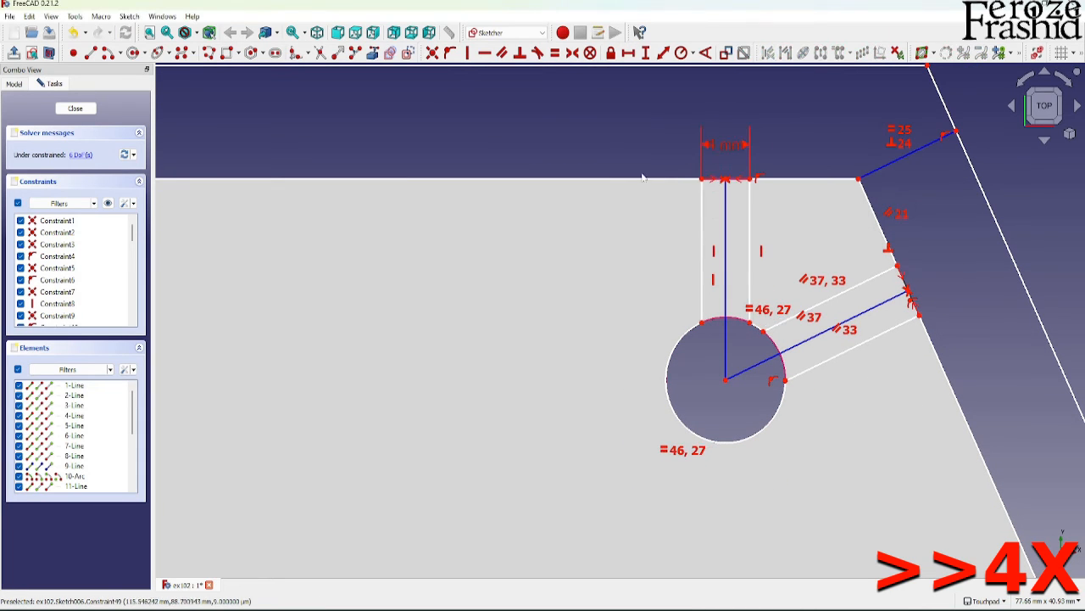
left_click(882, 231)
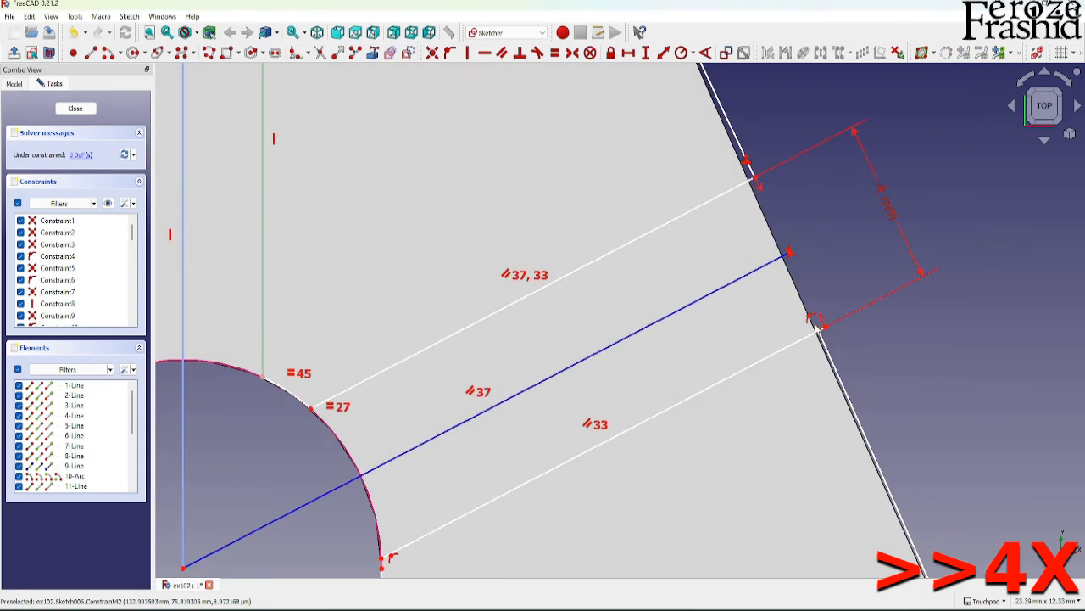
Constrain the lower inner slanted wall segment's upper endpoint coincident with the lower slanted rib line's outer endpoint
left_click(820, 327)
left_click(826, 330)
left_click(431, 53)
Constrain the lower inner slanted wall segment parallel to the upper inner slanted wall segment above the rib
left_click(839, 360)
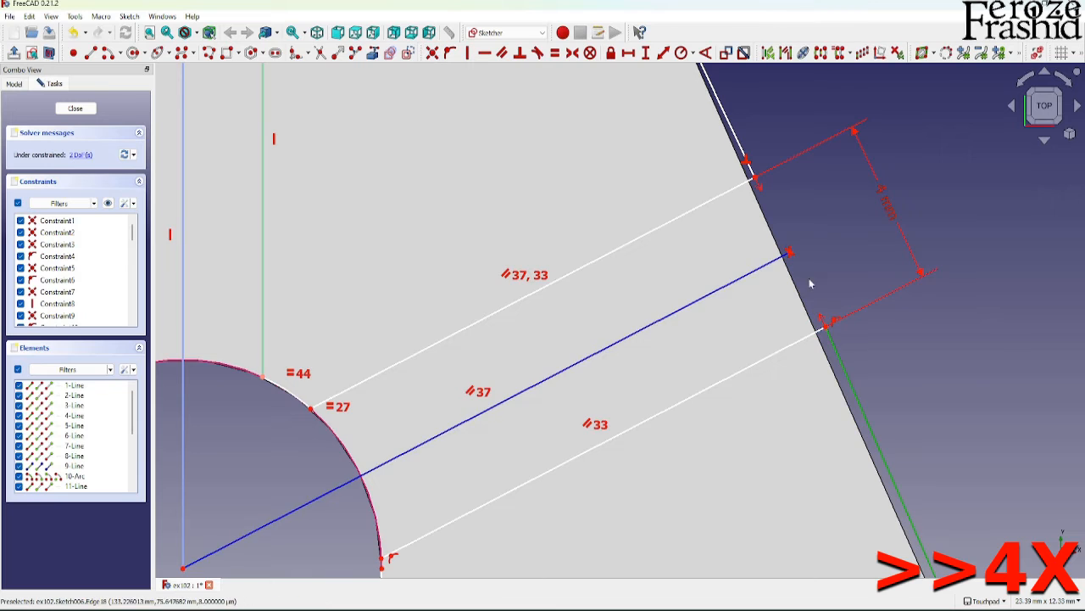
left_click(726, 114)
scroll(711, 331, "down", 10)
scroll(775, 198, "up", 2)
left_click(501, 52)
scroll(775, 195, "up", 1)
scroll(739, 271, "down", 1)
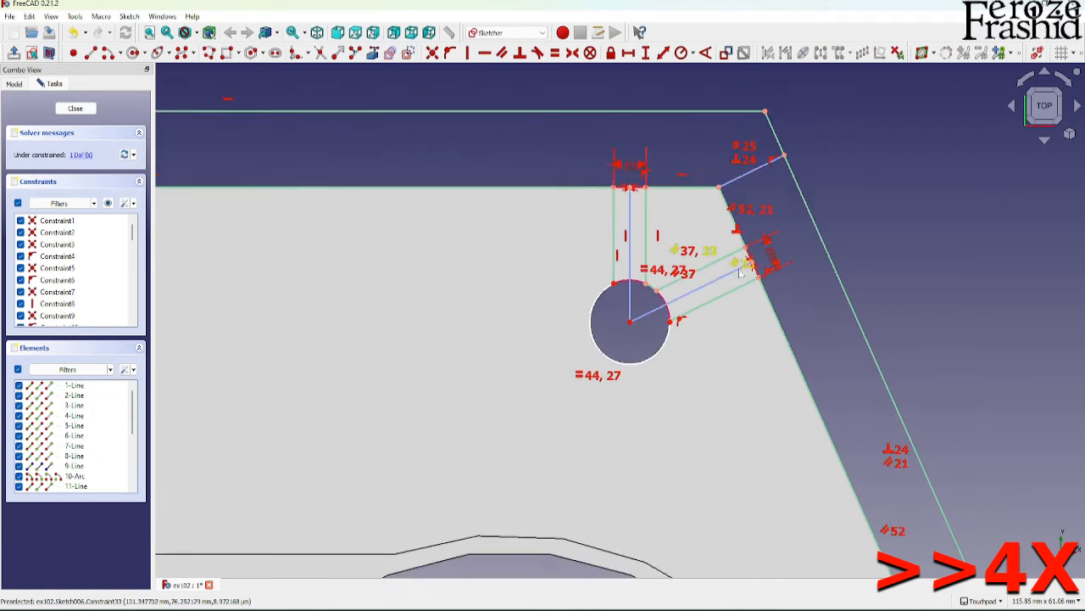
Constrain the boss arc's loose endpoint onto the lower slanted rib line
scroll(739, 273, "up", 1)
scroll(738, 195, "down", 1)
left_click_drag(669, 302, 670, 308)
scroll(673, 303, "up", 7)
left_click(662, 322)
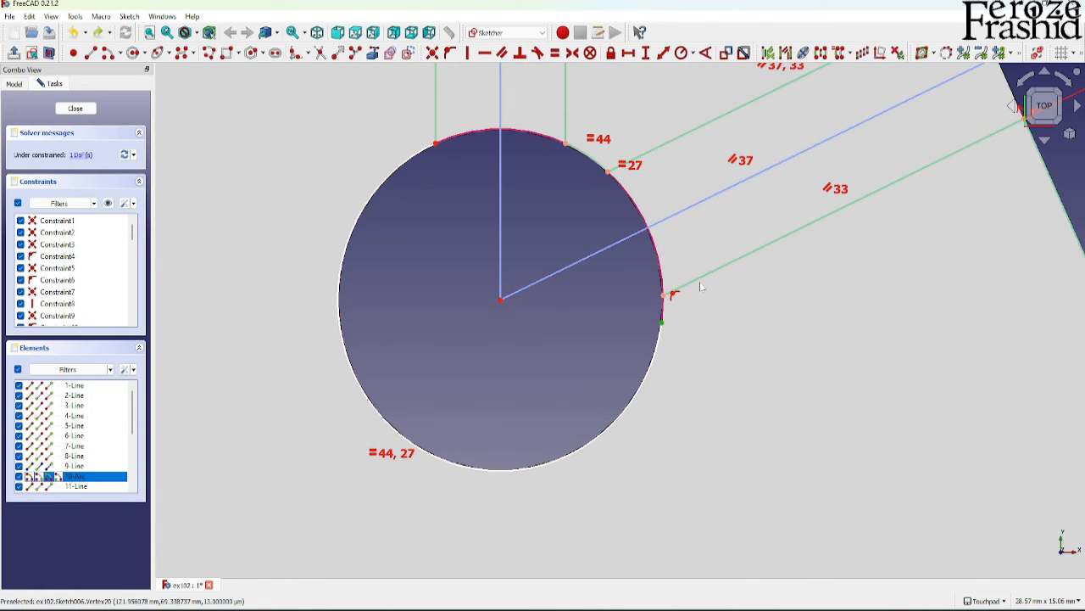
left_click(701, 280)
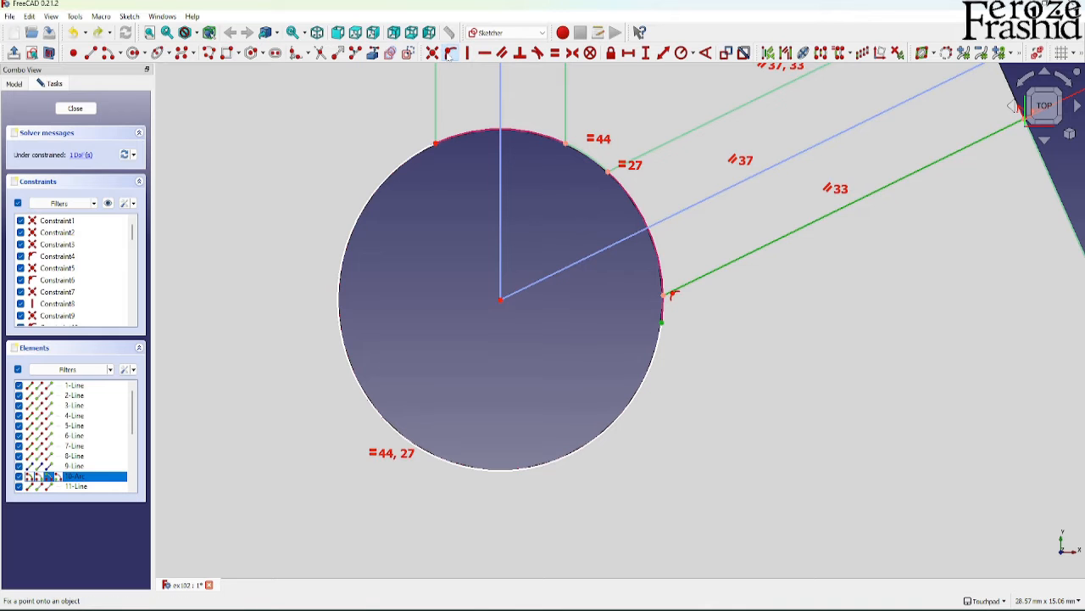
left_click(451, 53)
scroll(678, 292, "down", 9)
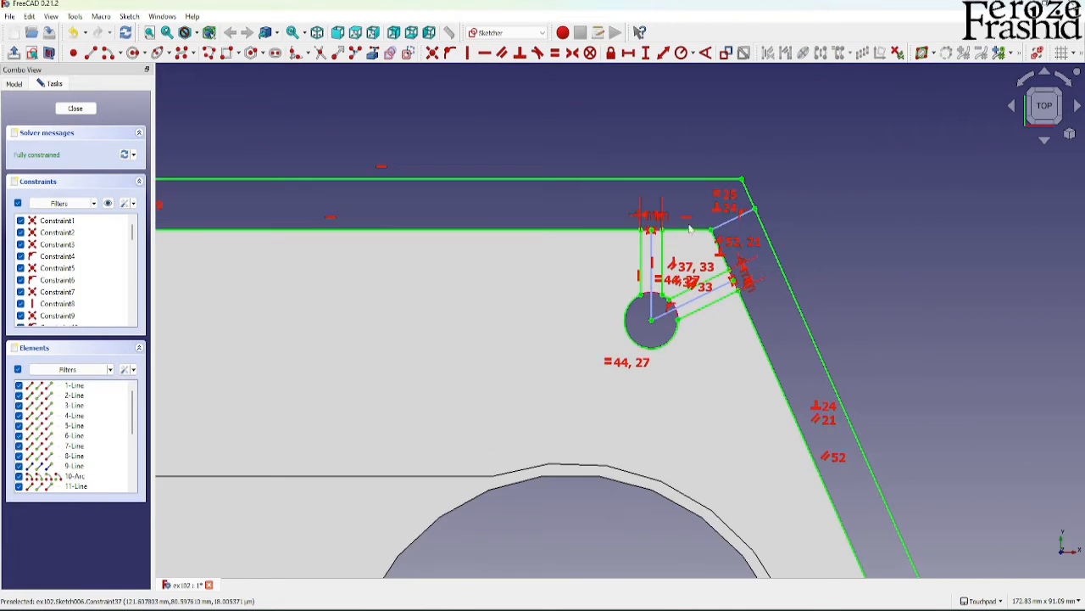
Finish editing the wall profile sketch and hide the Lid
scroll(689, 229, "down", 2)
scroll(695, 233, "up", 1)
scroll(721, 234, "down", 1)
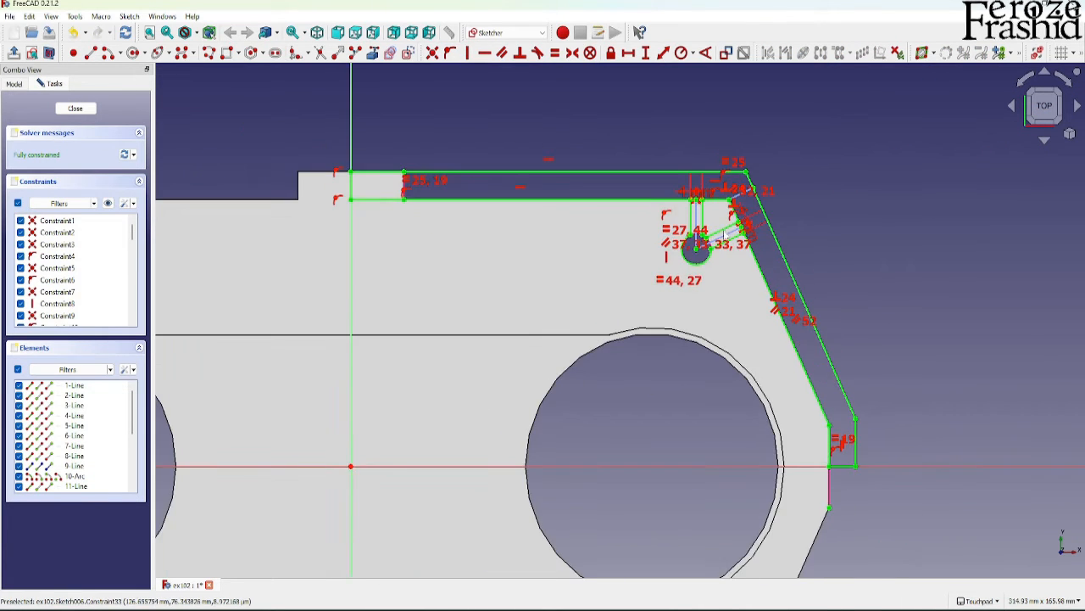
left_click(76, 109)
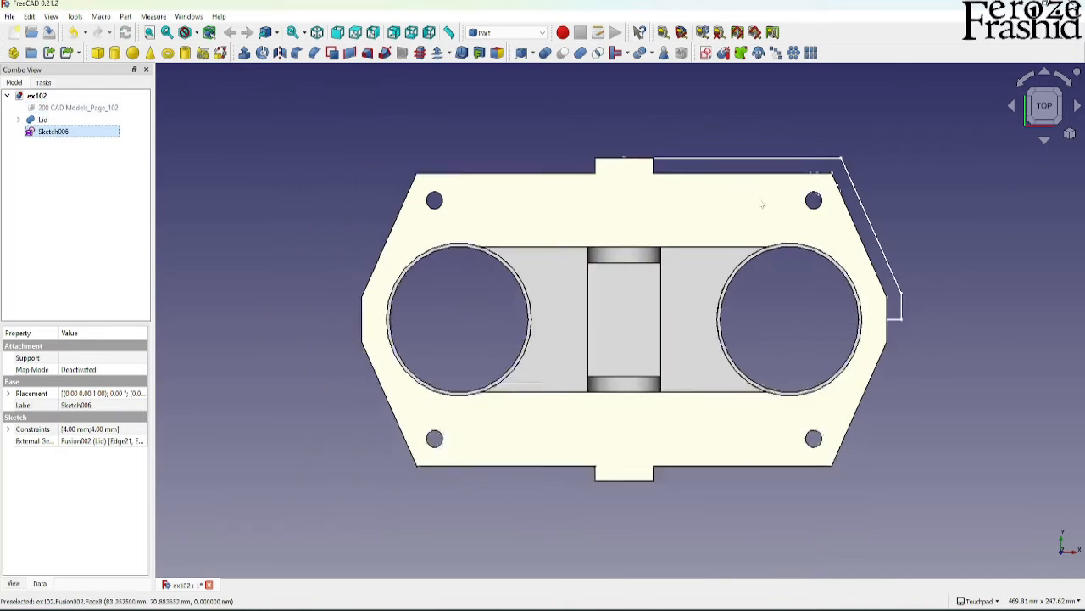
left_click(83, 124)
key("space")
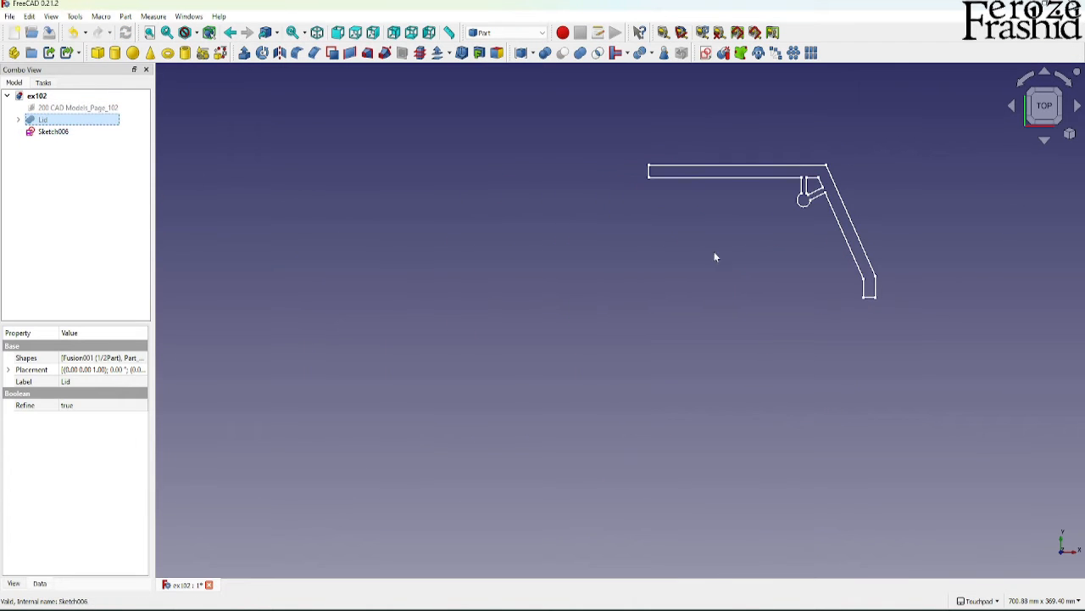
scroll(936, 192, "up", 2)
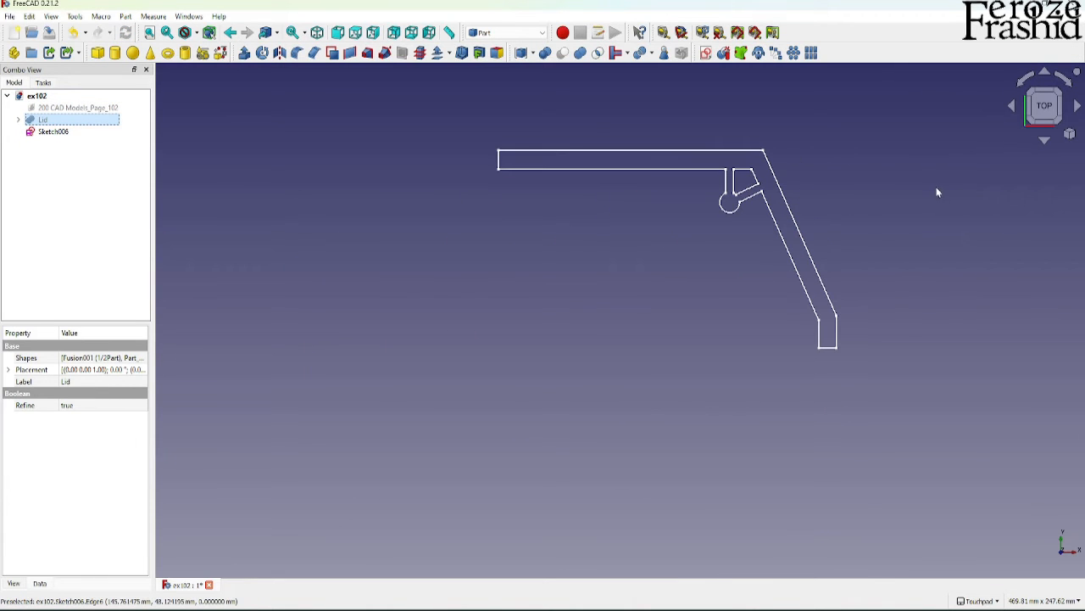
Rename the wall profile sketch as sksBox and extrude it 100 mm along its normal as a solid
left_click(114, 130)
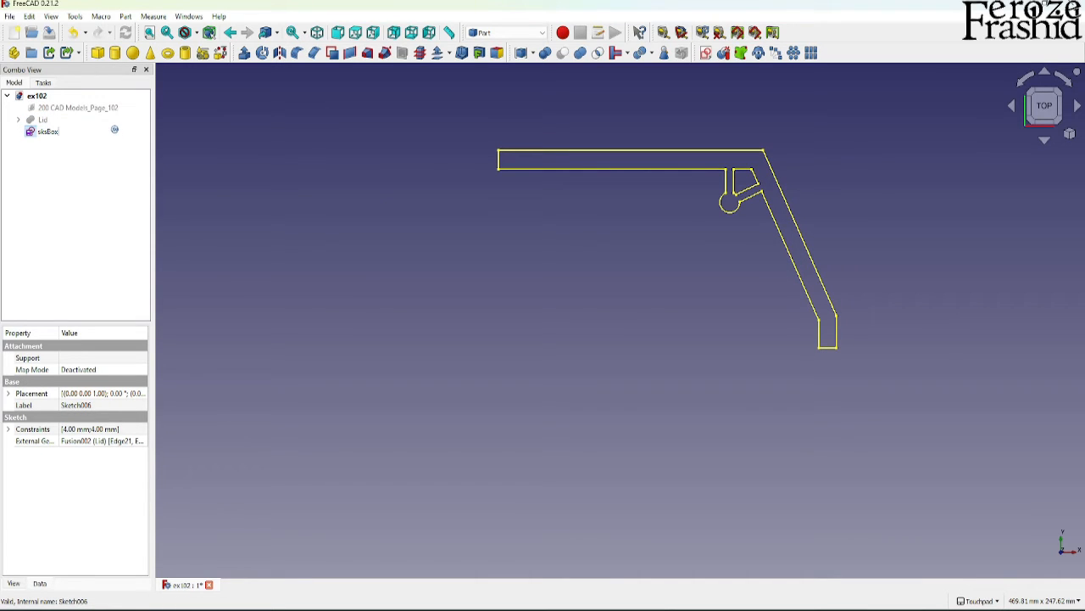
key("Return")
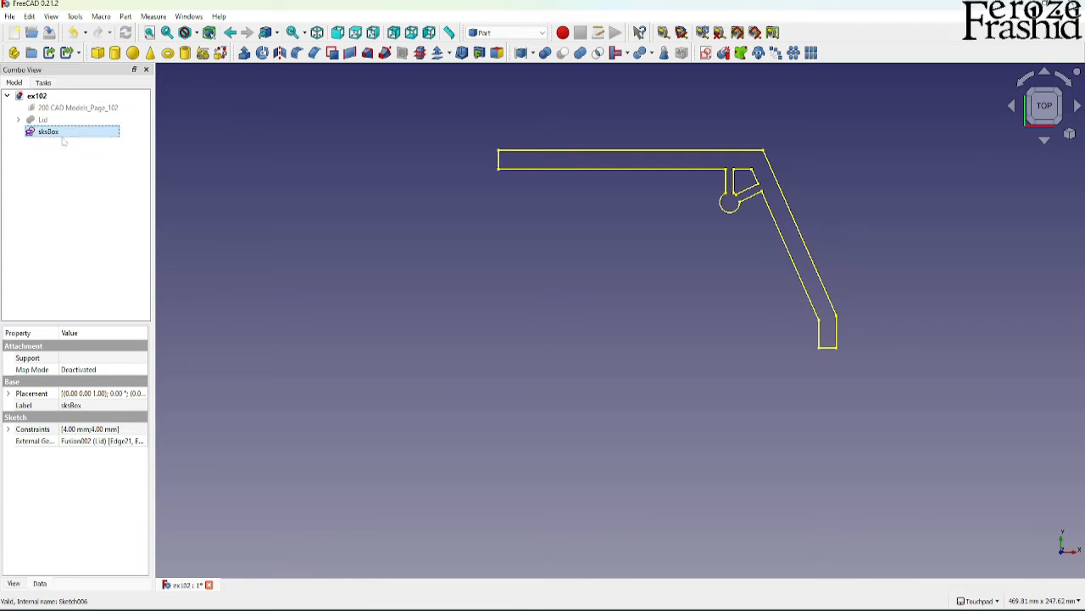
left_click(244, 56)
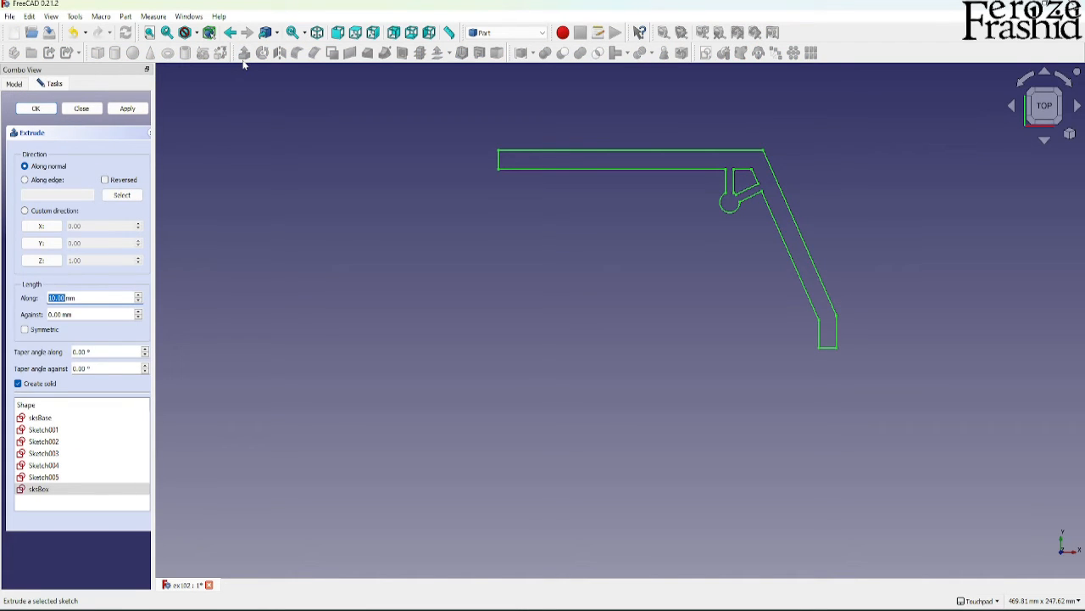
key("Return")
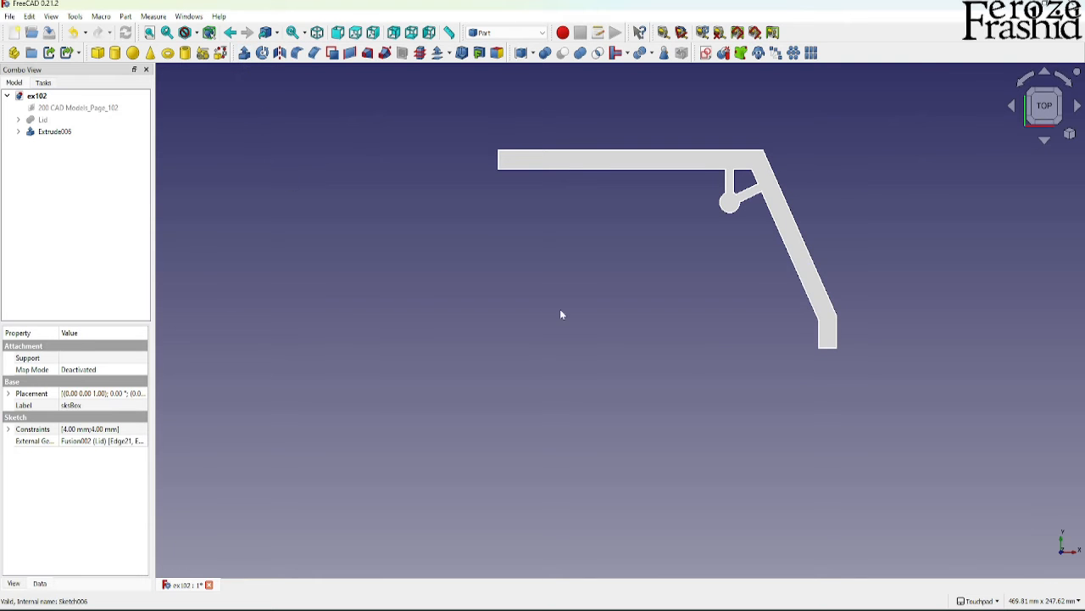
key("0")
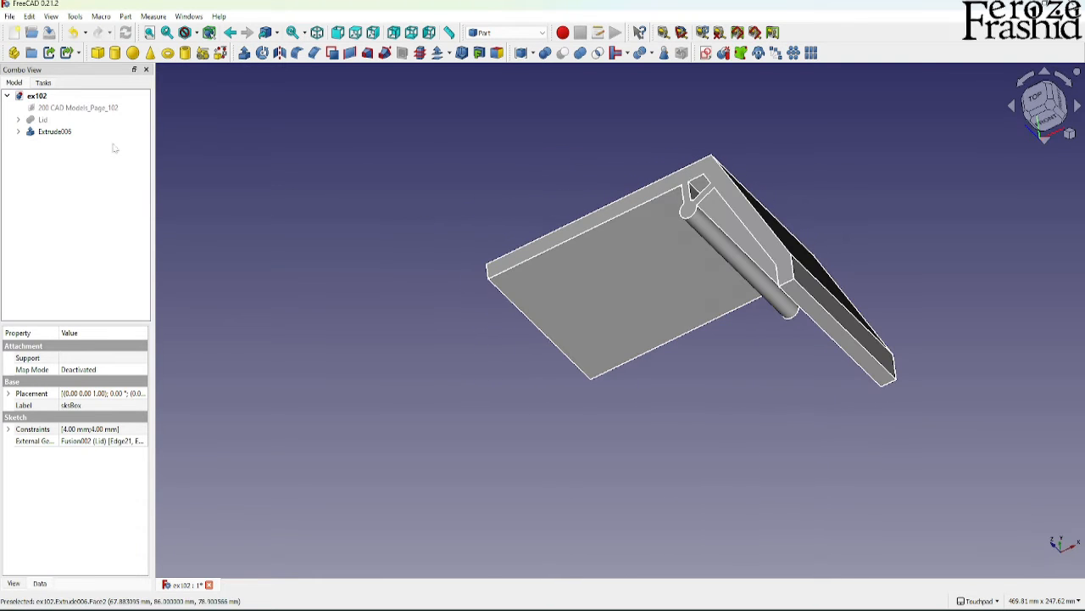
Show the Lid again and inspect how the extruded wall meets it from the side
left_click(43, 119)
key("space")
scroll(902, 369, "down", 2)
left_click_drag(921, 345, 652, 276, "alt")
scroll(610, 268, "down", 3)
scroll(914, 362, "up", 6)
left_click_drag(771, 301, 875, 310, "alt")
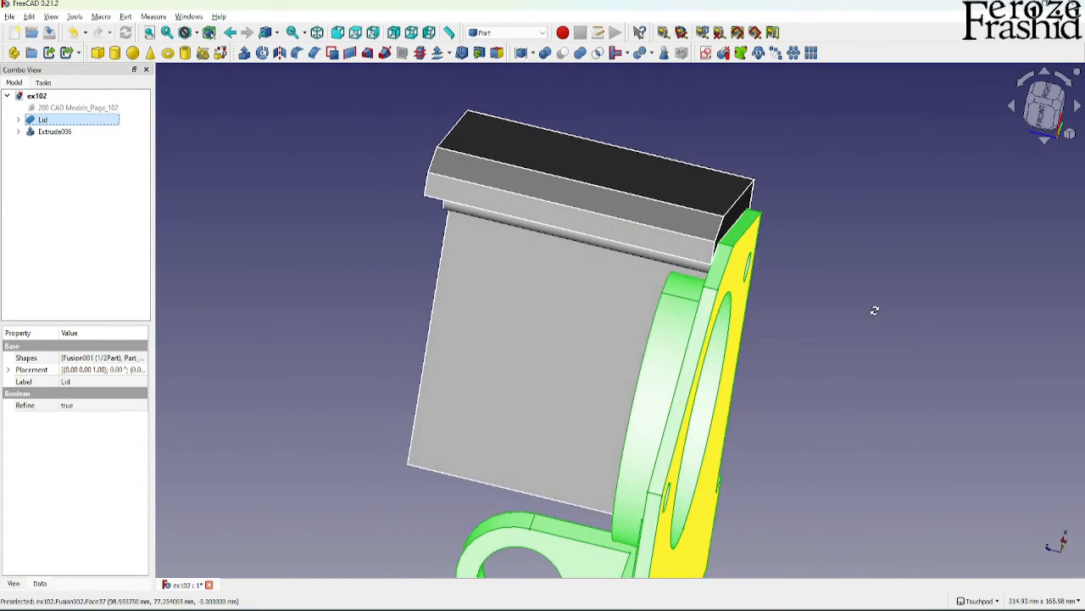
Set the wall extrusion's reverse length to 5 mm
left_click(54, 132)
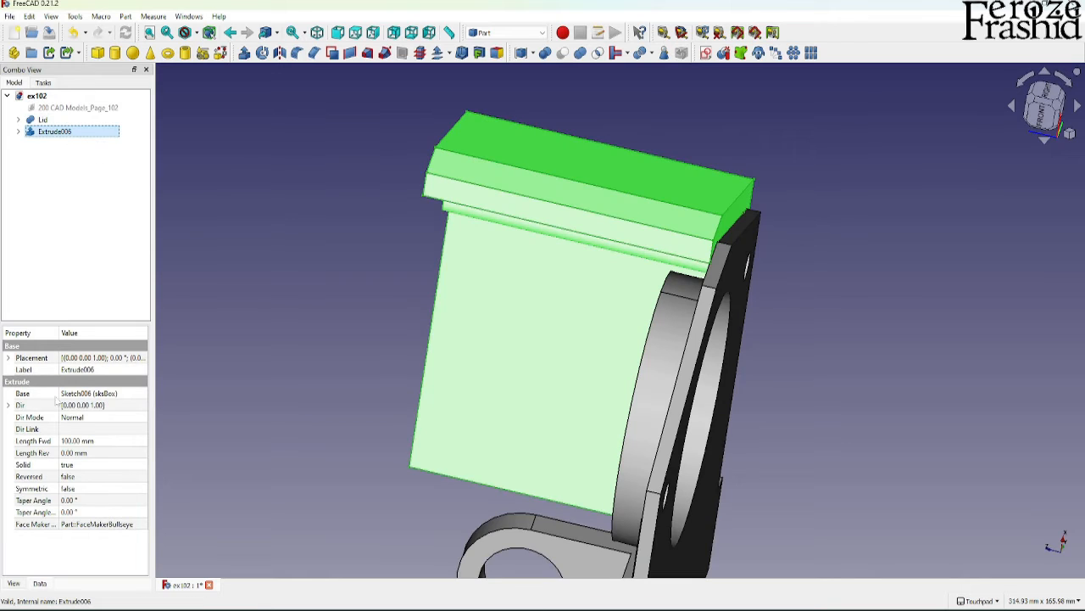
left_click(76, 453)
type("5")
key("Return")
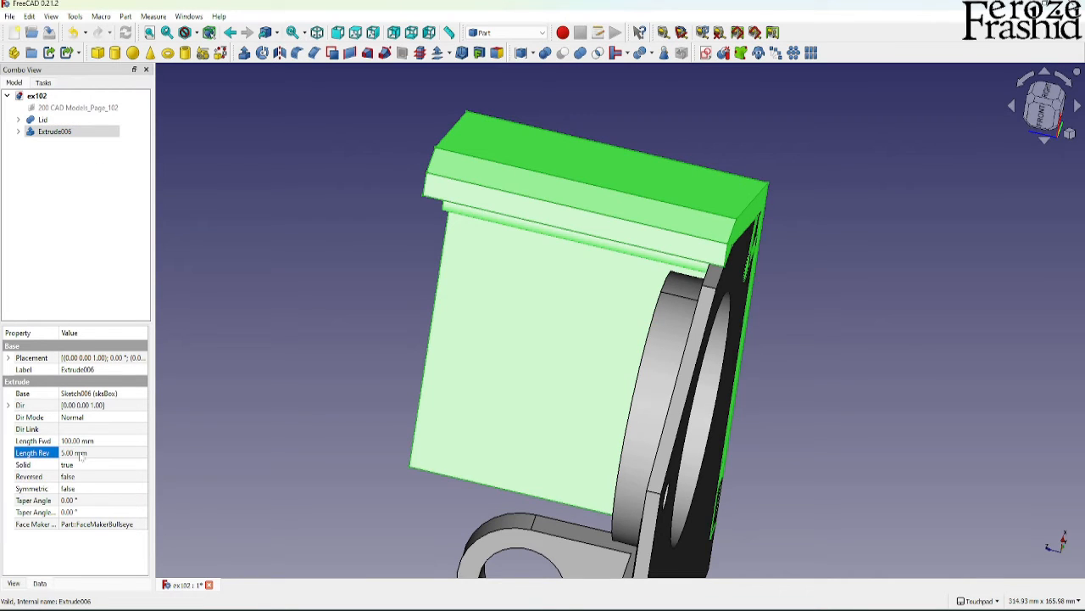
Examine where the extended wall extrusion overlaps the Lid, comparing it with the Lid hidden and shown
left_click(385, 415)
left_click_drag(720, 314, 826, 337, "shift")
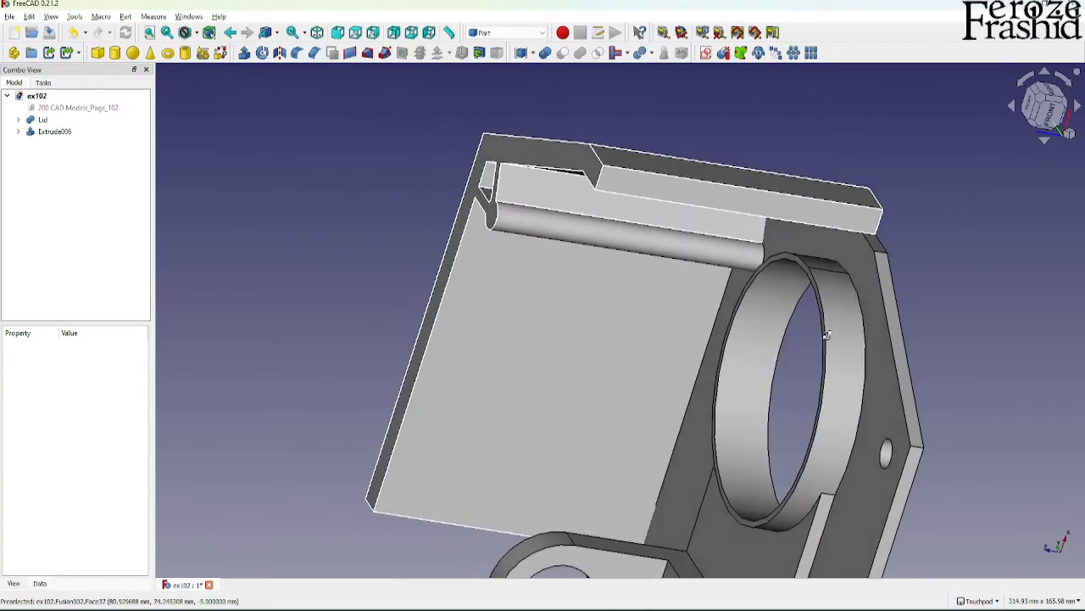
left_click_drag(786, 255, 550, 276, "shift")
scroll(551, 276, "down", 2)
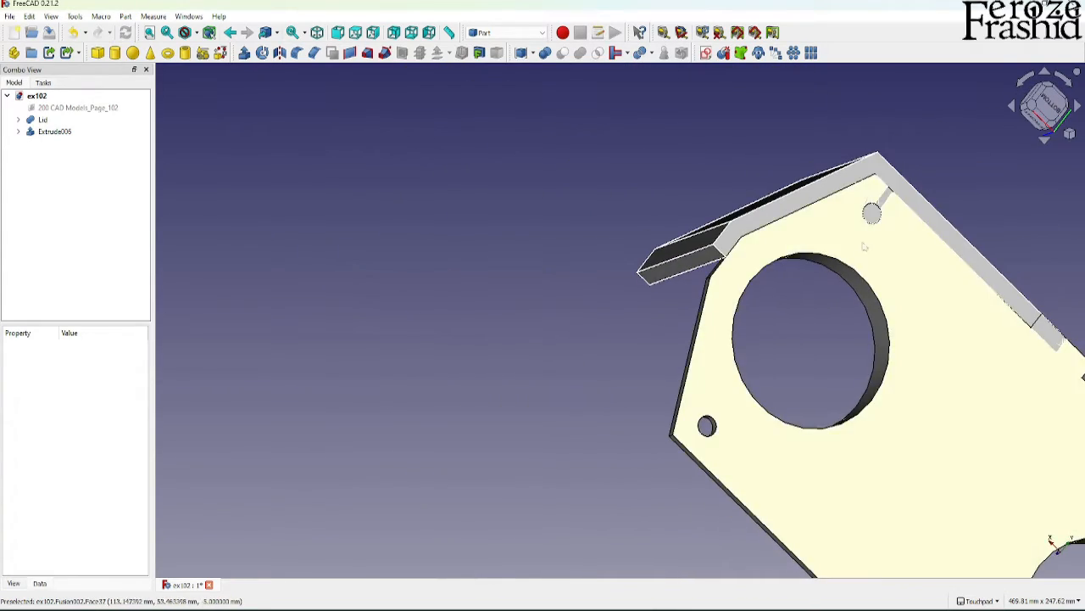
left_click(865, 244)
key("space")
key("space")
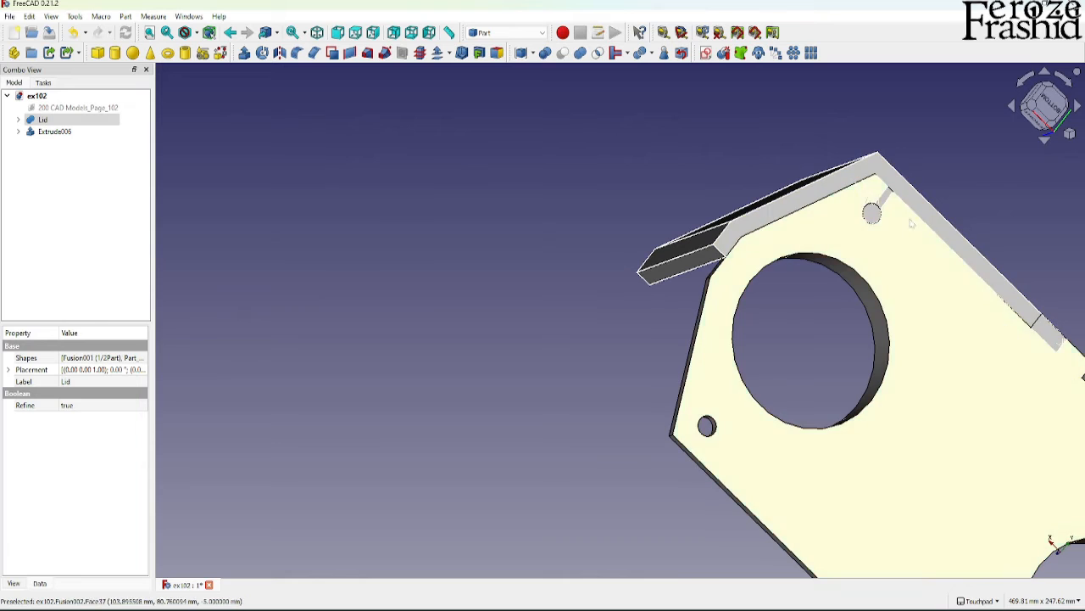
scroll(534, 221, "down", 3)
scroll(805, 296, "up", 3)
key("space")
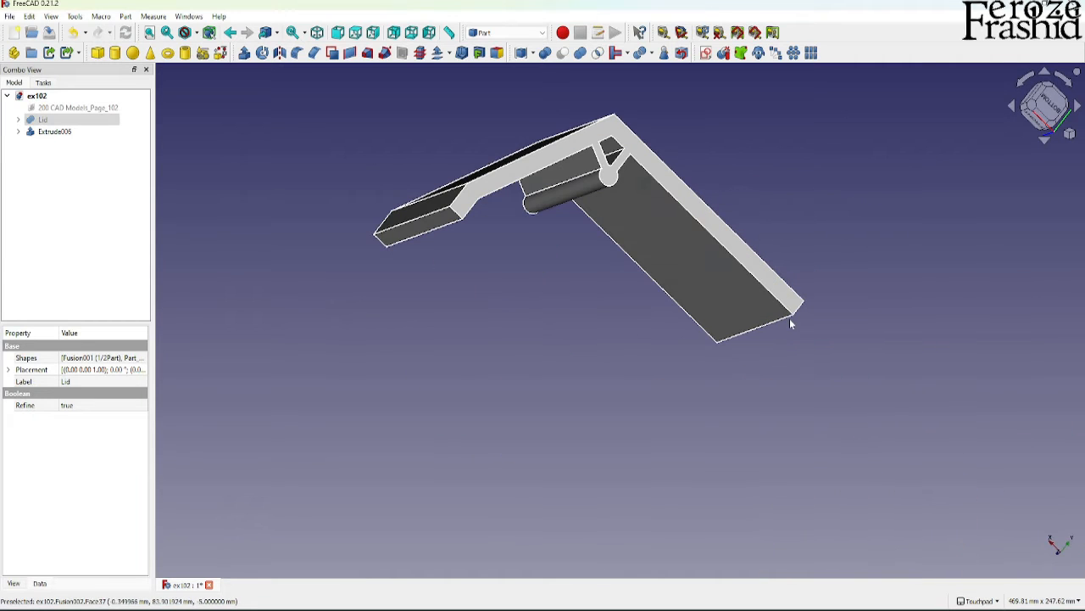
key("space")
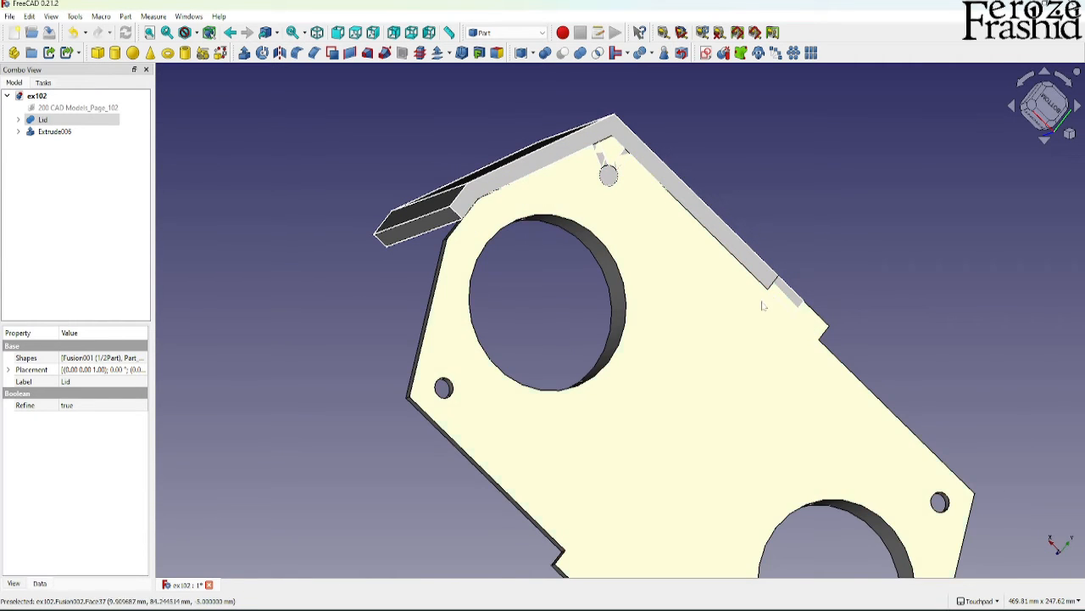
scroll(689, 298, "down", 1)
left_click_drag(625, 213, 693, 250, "alt")
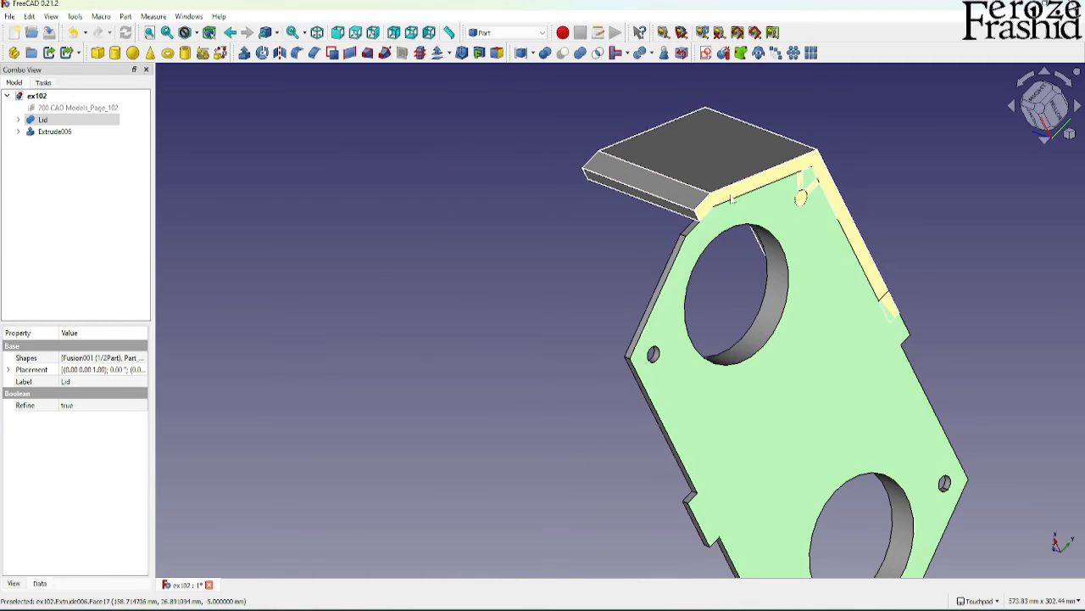
Create a cutout in the wall extrusion for the Lid
left_click(731, 198)
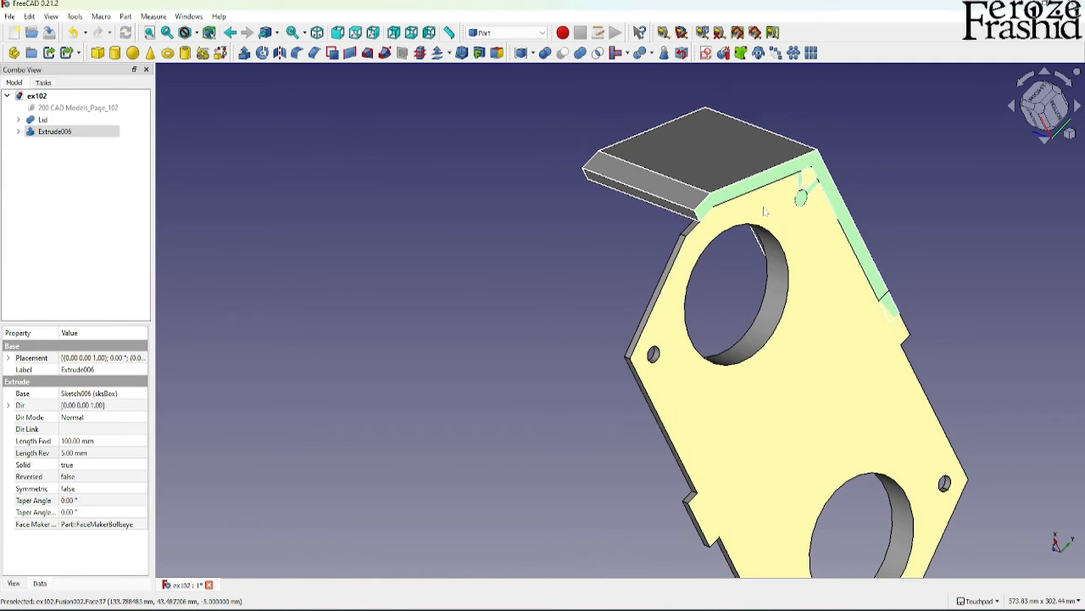
left_click(764, 211, "ctrl")
left_click(626, 53)
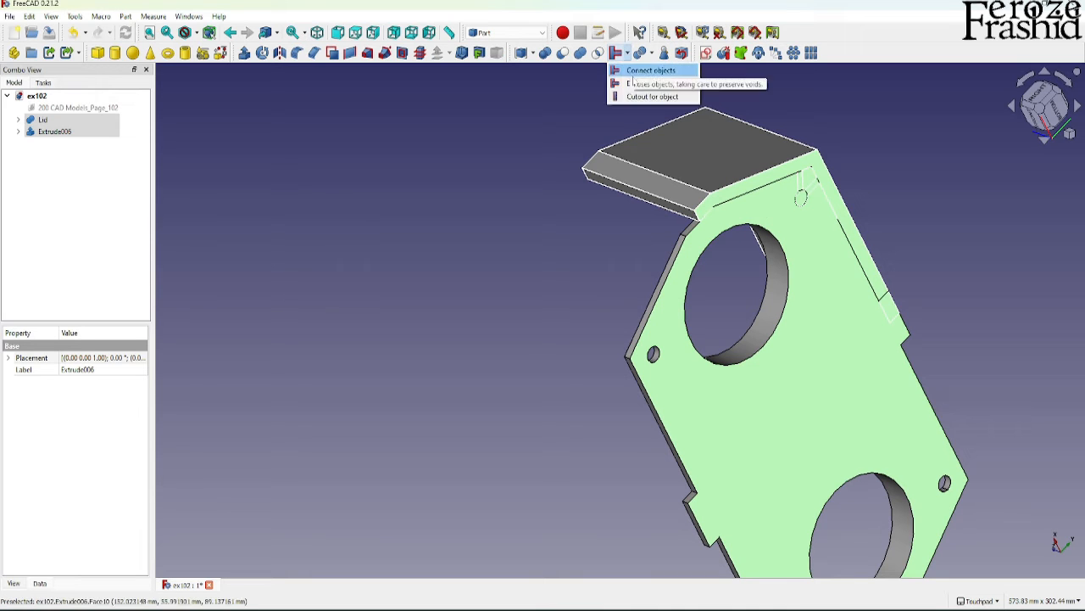
left_click(633, 98)
scroll(820, 237, "up", 2)
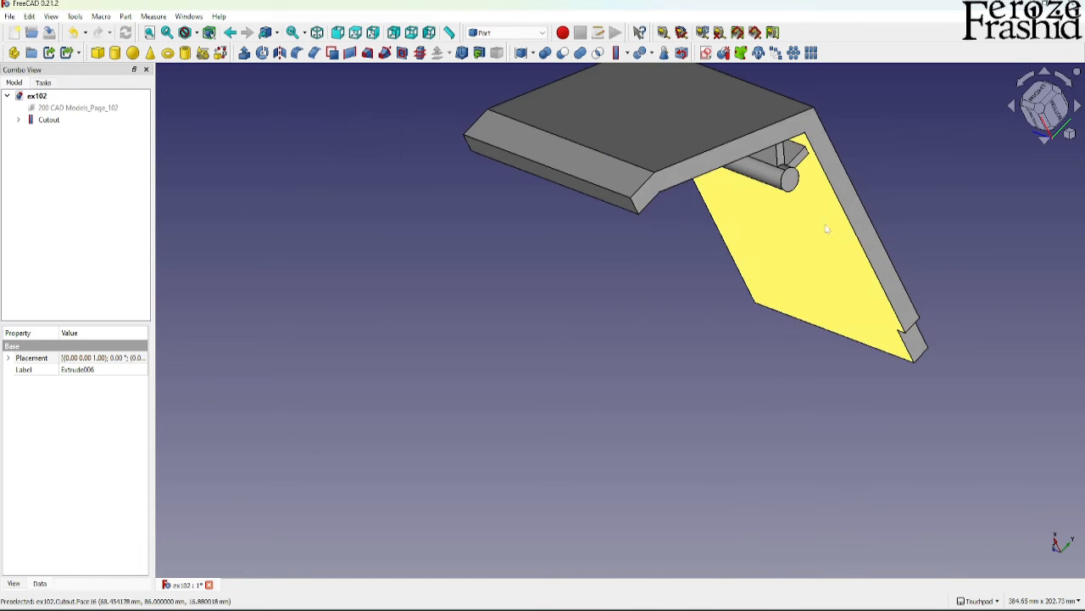
Reopen the box wall profile sketch and delete the equality constraints tying the boss arcs to the lid hole
left_click_drag(827, 231, 588, 36, "shift")
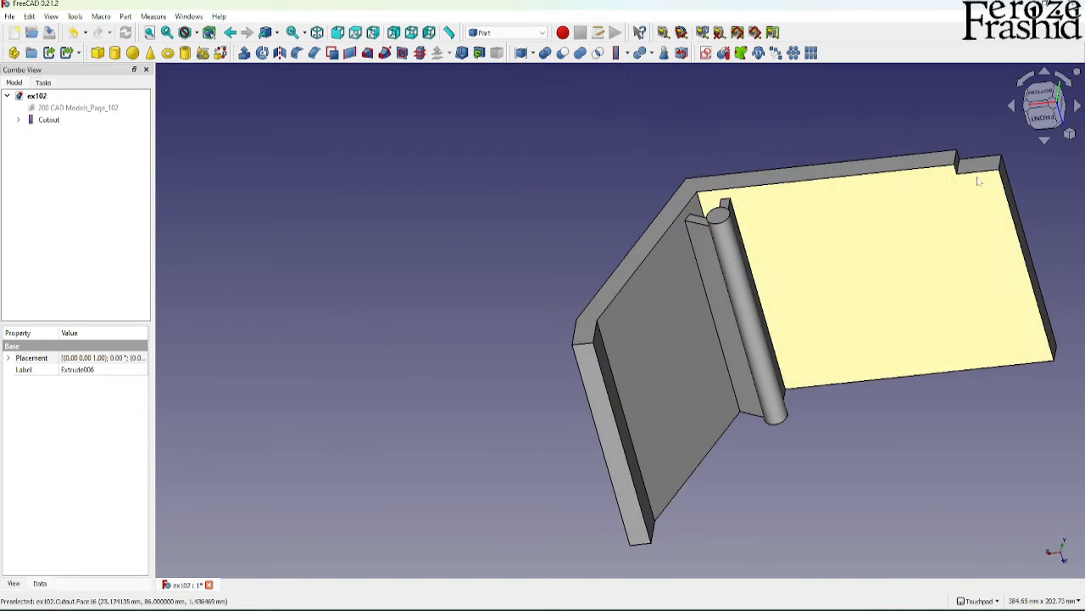
scroll(722, 224, "up", 3)
scroll(735, 220, "down", 3)
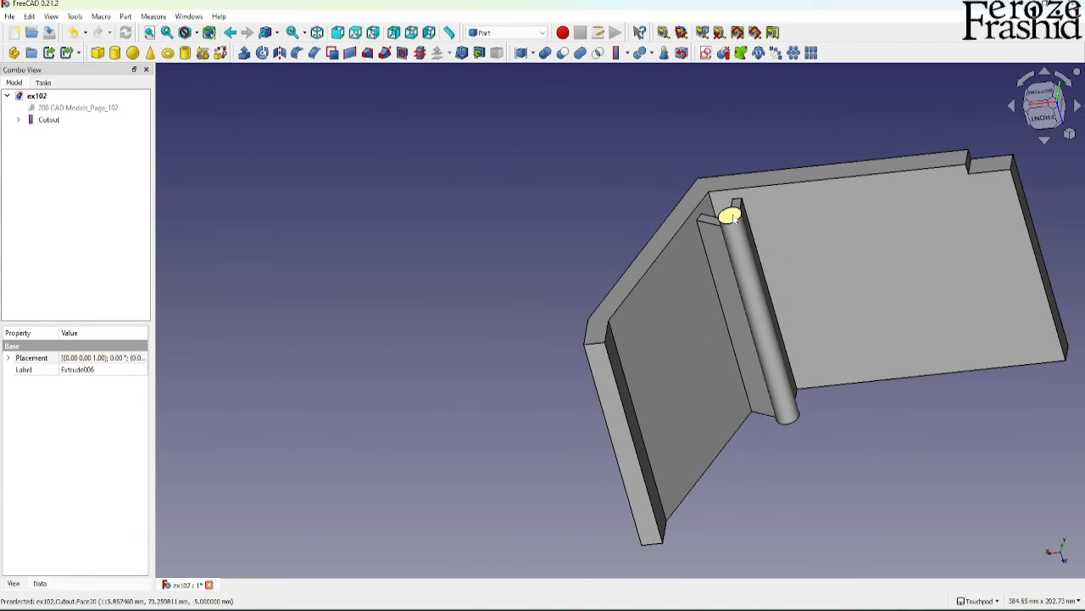
left_click_drag(737, 227, 741, 345, "shift")
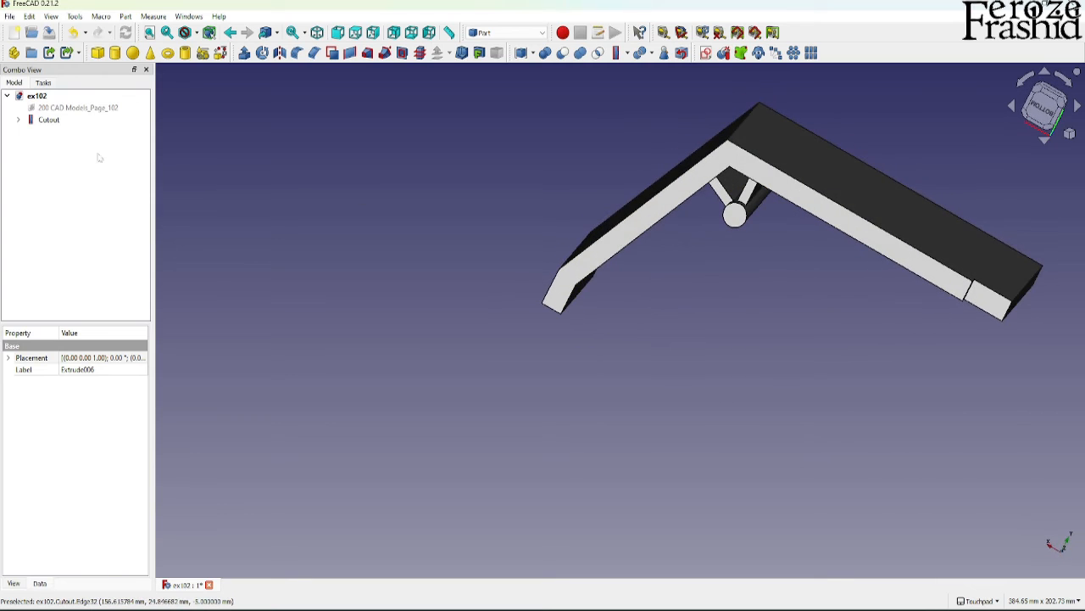
left_click(19, 120)
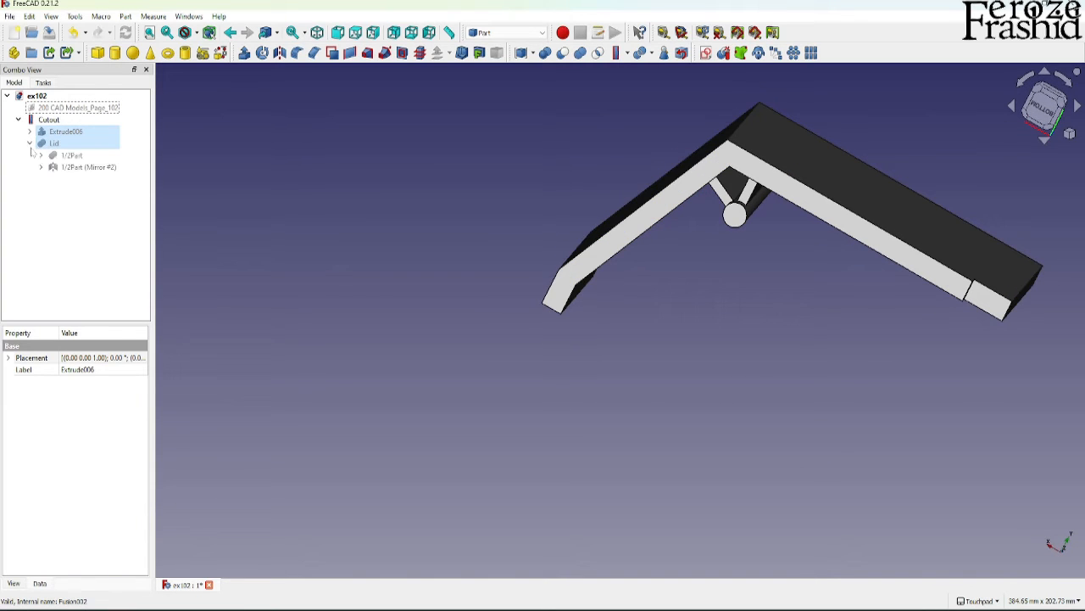
left_click(29, 131)
double_click(66, 144)
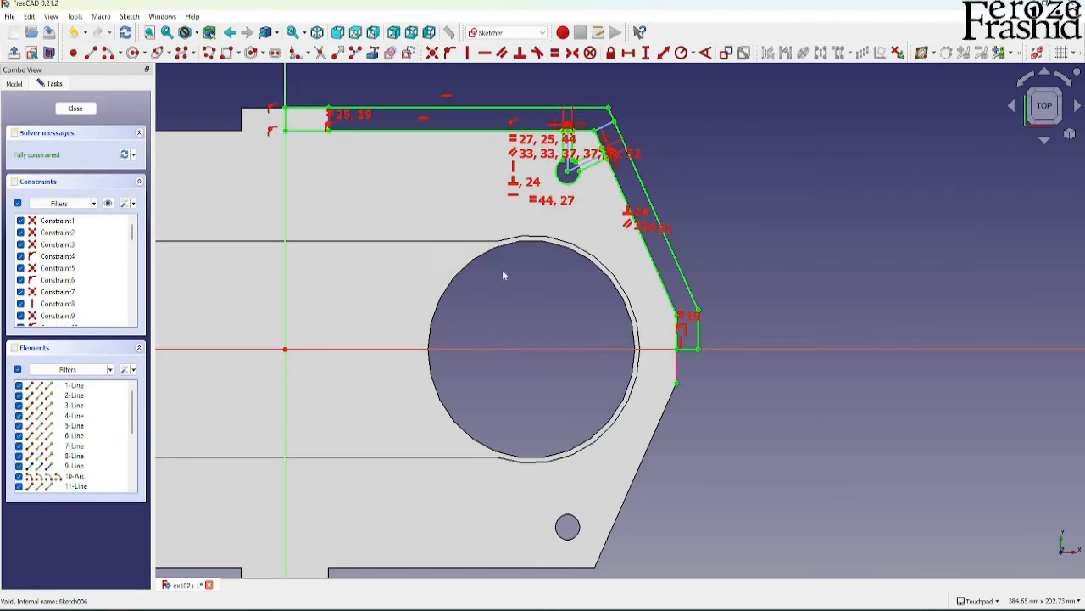
scroll(562, 137, "up", 3)
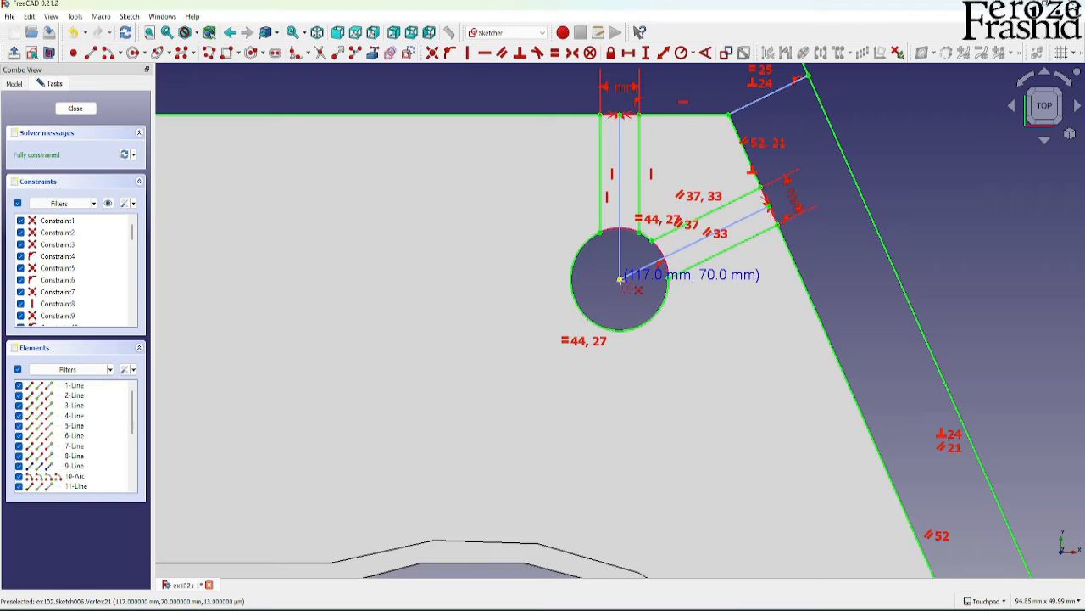
left_click(572, 344)
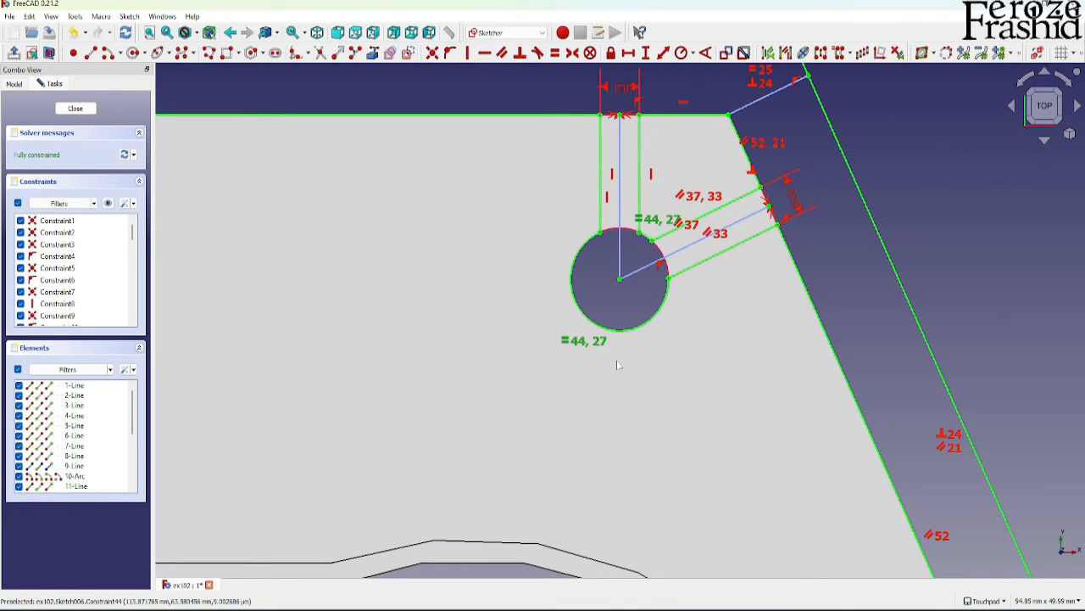
key("Delete")
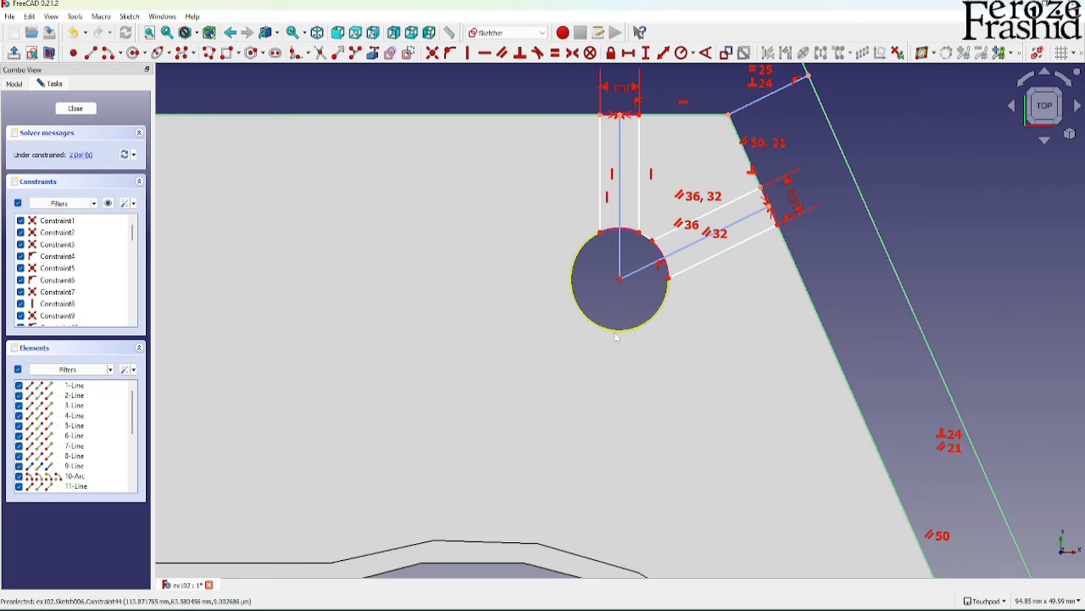
Enlarge the boss arcs beyond the lid hole, make them equal and constrain their radius to 6.5 mm
left_click_drag(616, 338, 613, 341)
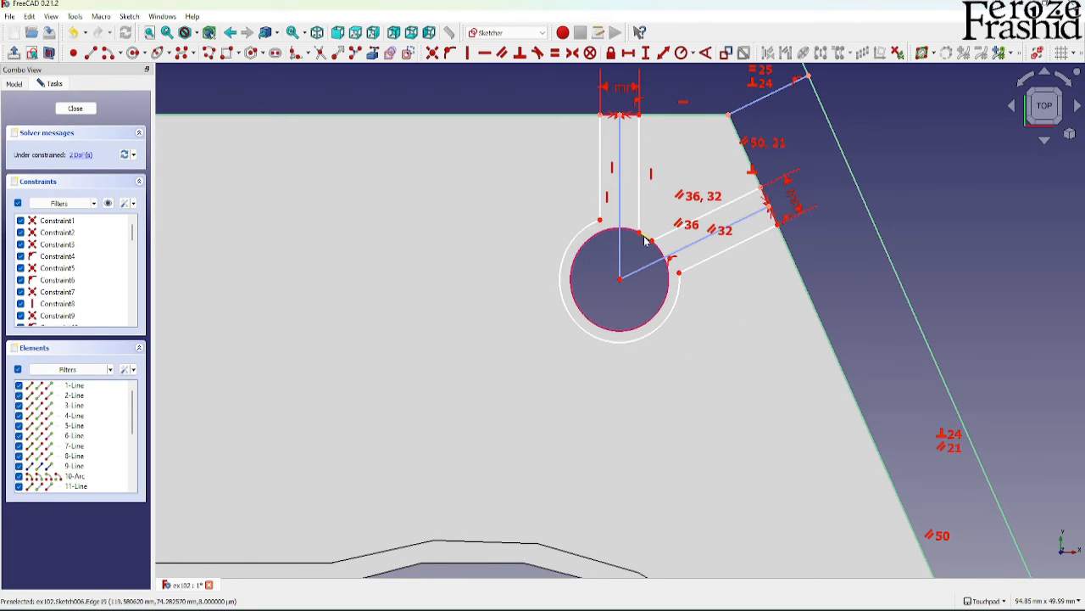
left_click_drag(645, 240, 649, 225)
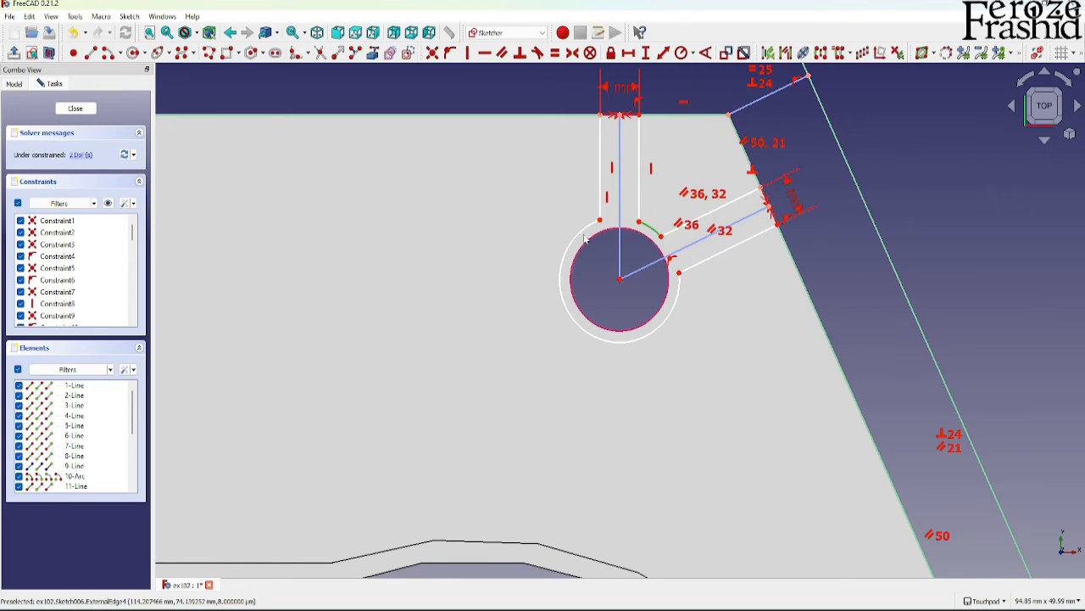
left_click(576, 238)
left_click(554, 52)
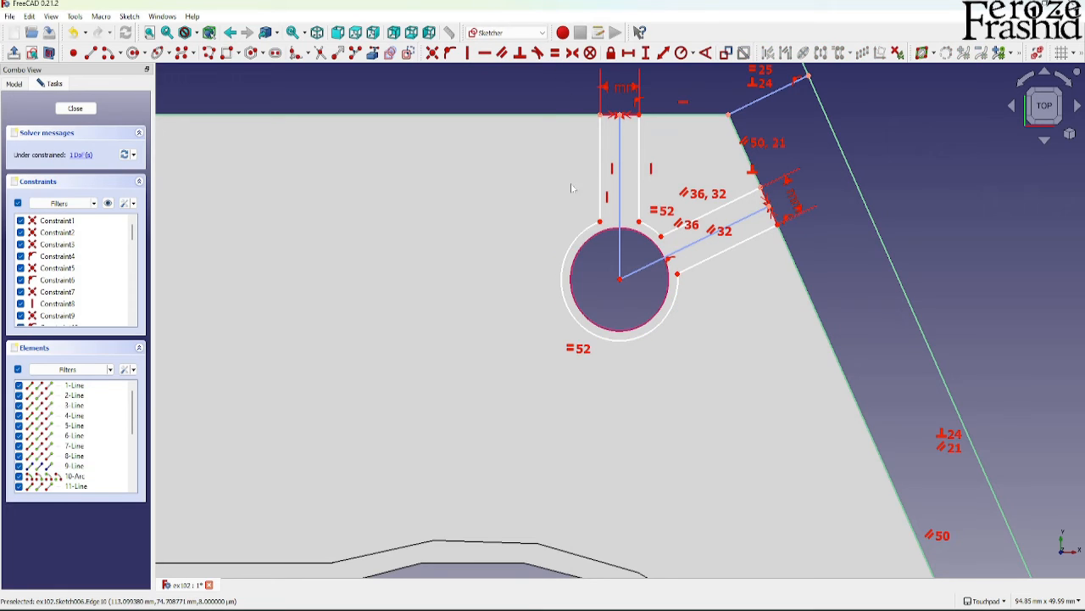
left_click(579, 245)
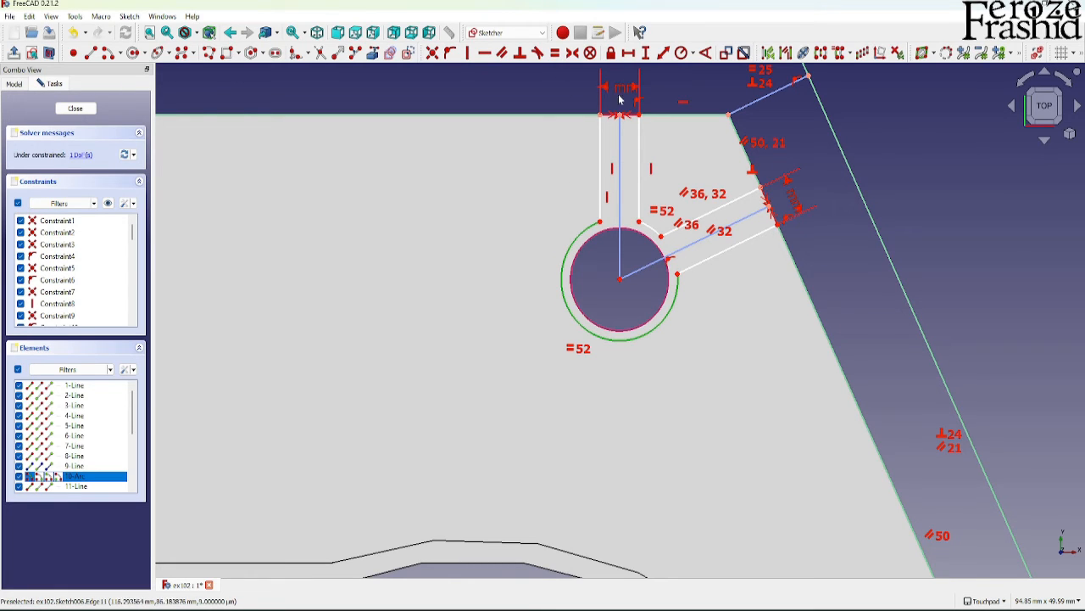
left_click(681, 53)
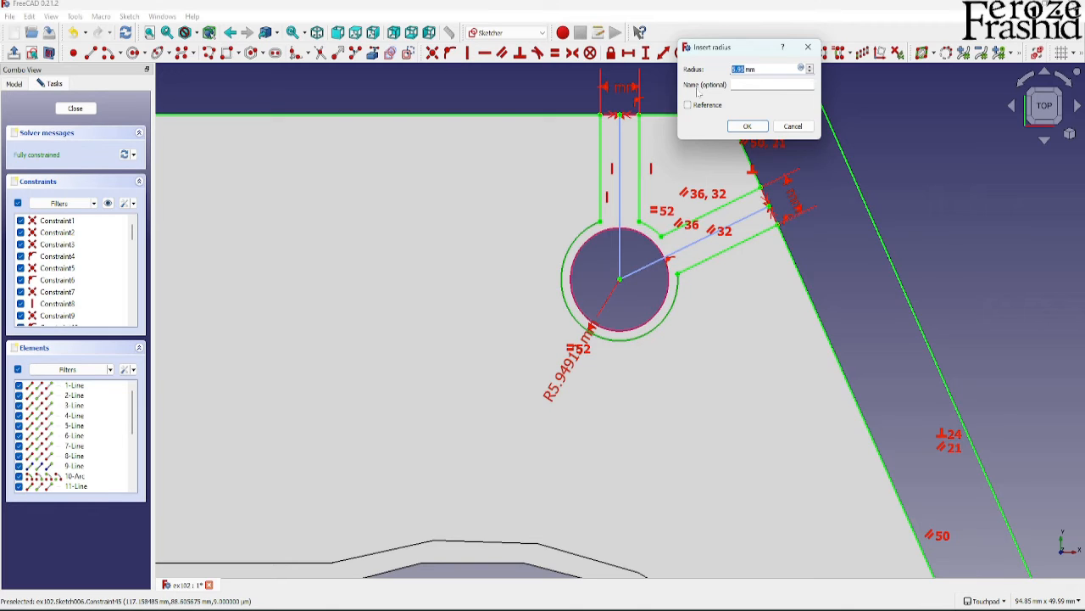
type("6.5")
key("Return")
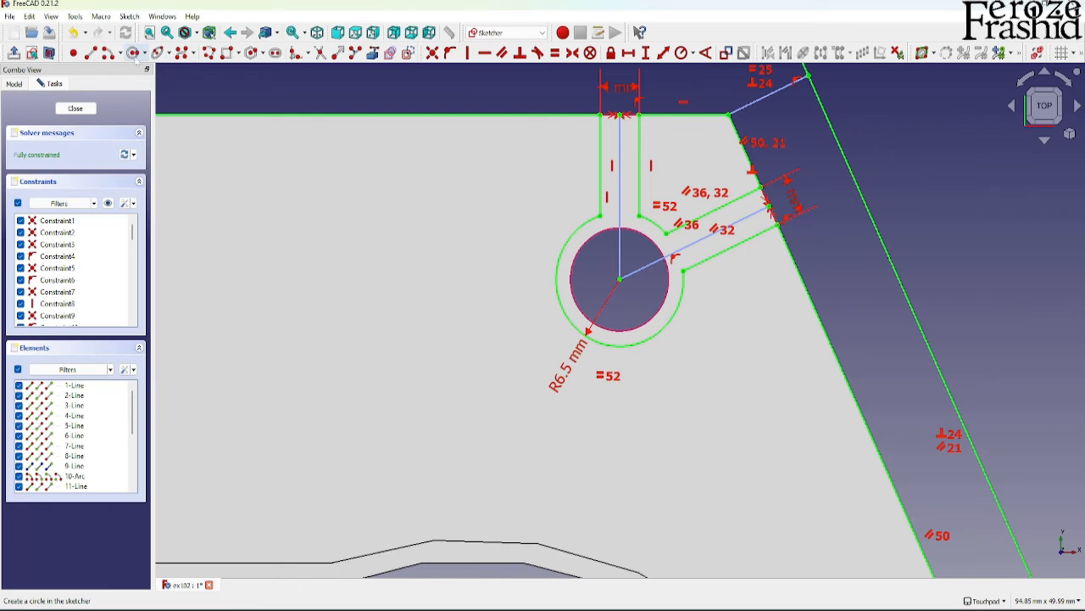
Draw a circle concentric with the boss, set its radius to 2.5 mm and close the sketch
left_click(616, 276)
left_click(599, 264)
scroll(547, 218, "down", 1)
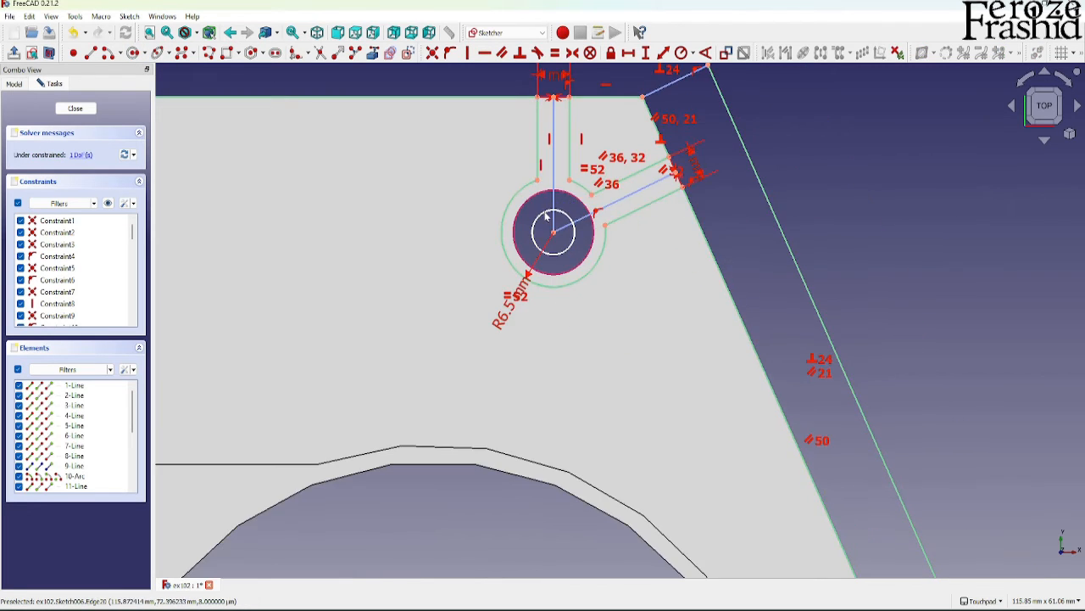
left_click(547, 215)
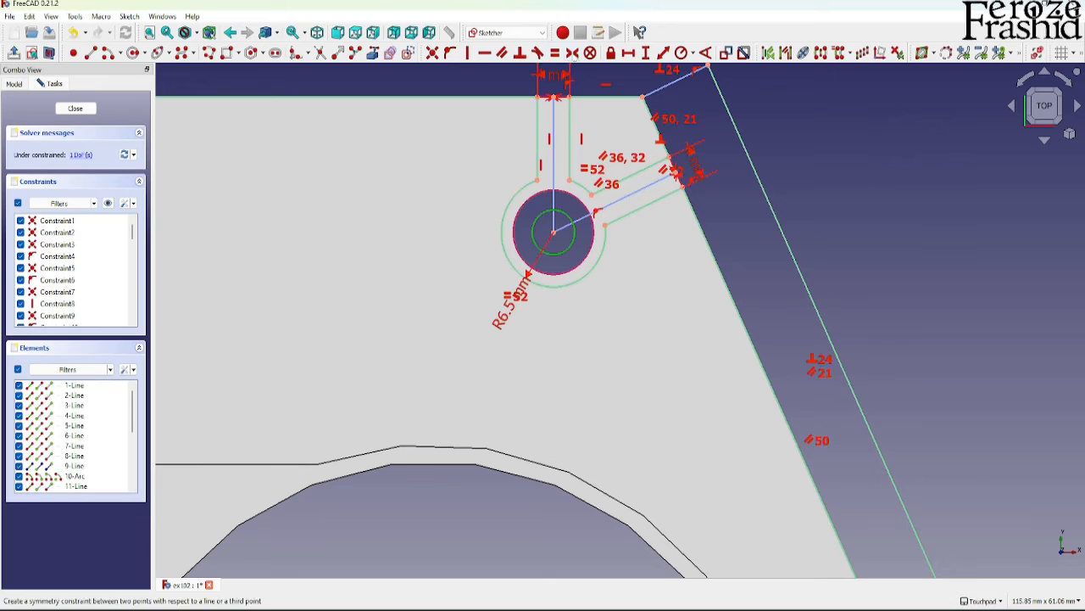
left_click(681, 54)
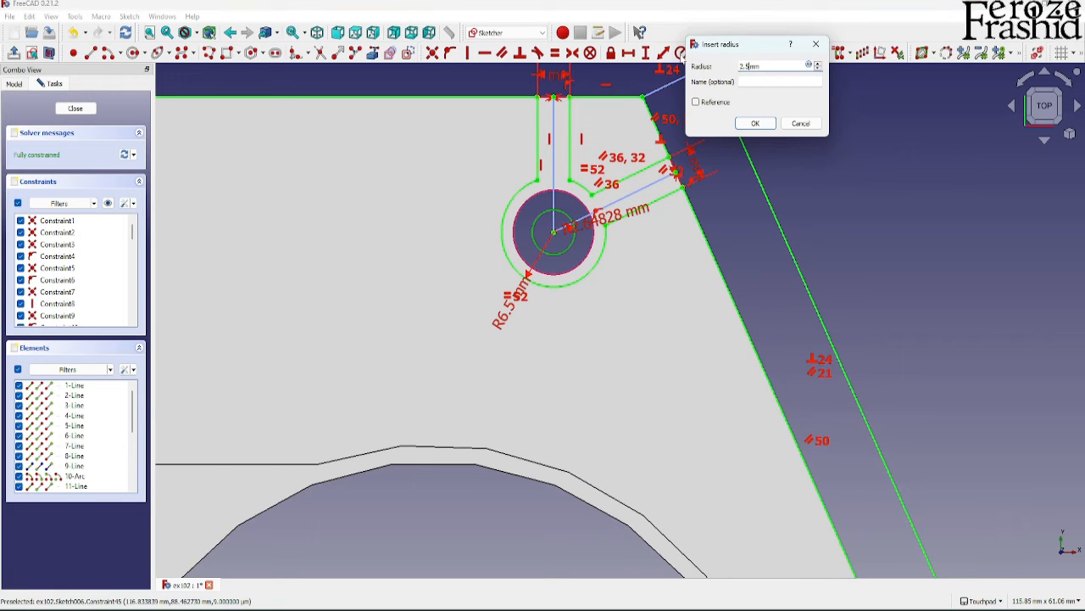
type("2.5")
key("Return")
left_click(75, 108)
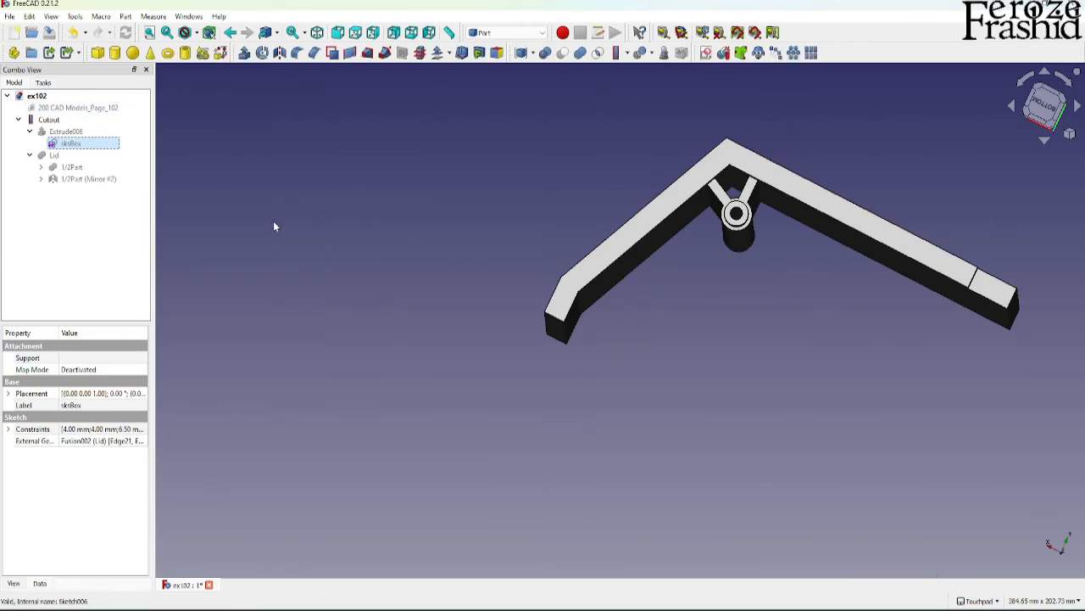
Inspect the stepped, hollow boss, then show the Lid and examine how the boss and walls fit it
scroll(729, 237, "up", 3)
left_click_drag(794, 157, 669, 250, "alt")
scroll(773, 216, "down", 2)
scroll(669, 250, "down", 3)
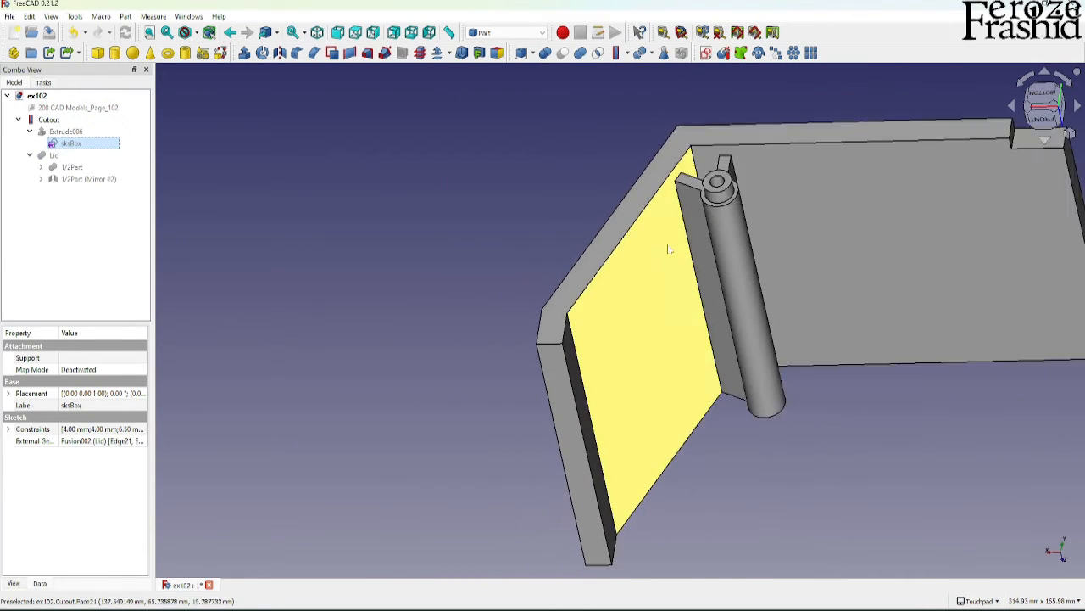
left_click_drag(833, 245, 789, 247, "alt")
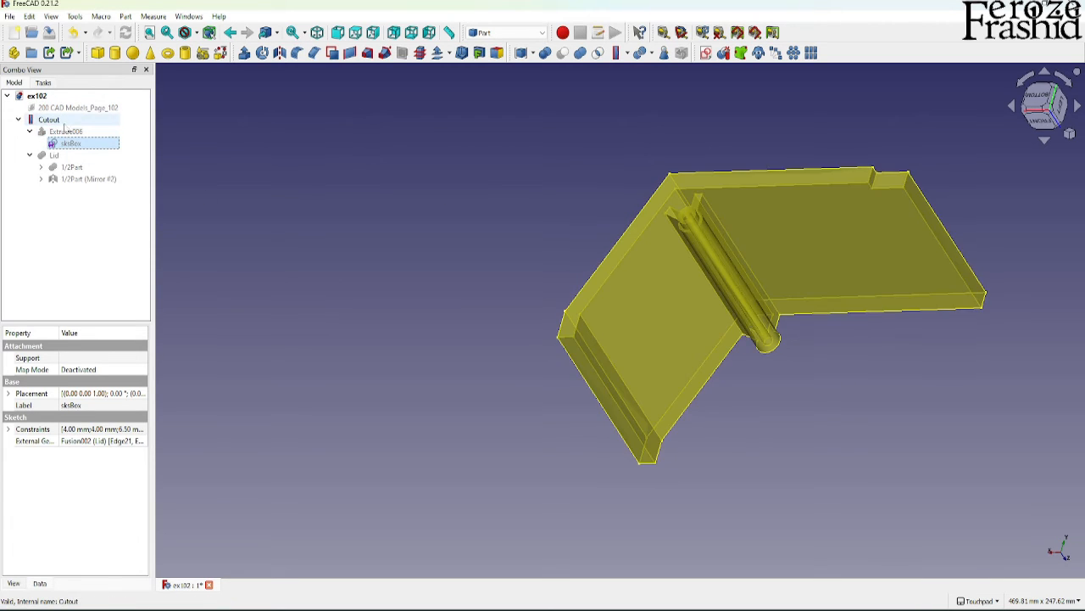
left_click(72, 156)
key("space")
left_click(261, 267)
scroll(664, 215, "up", 3)
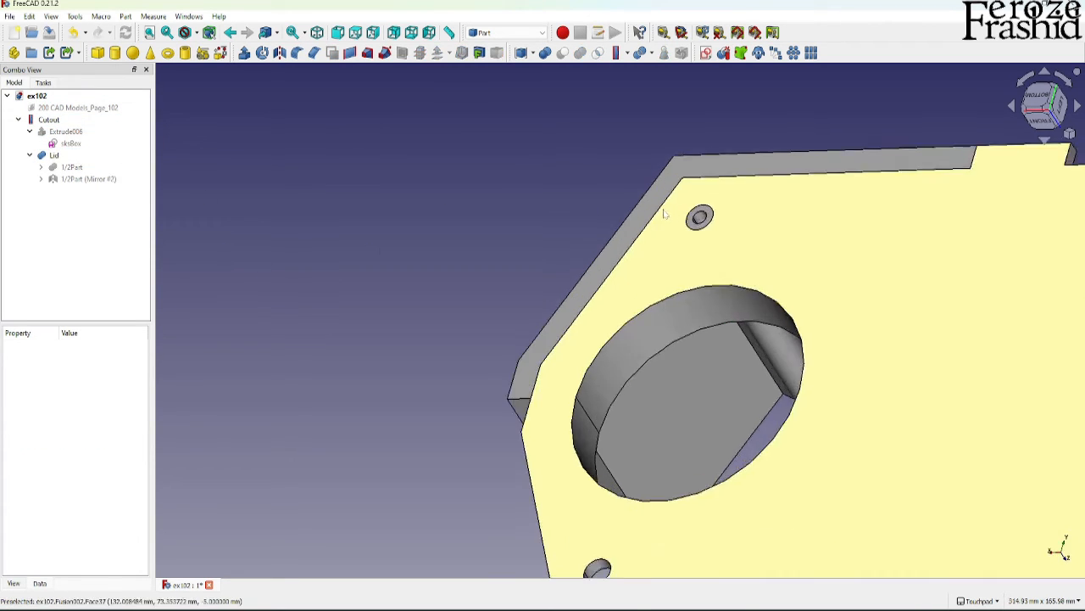
left_click_drag(685, 277, 556, 277, "alt")
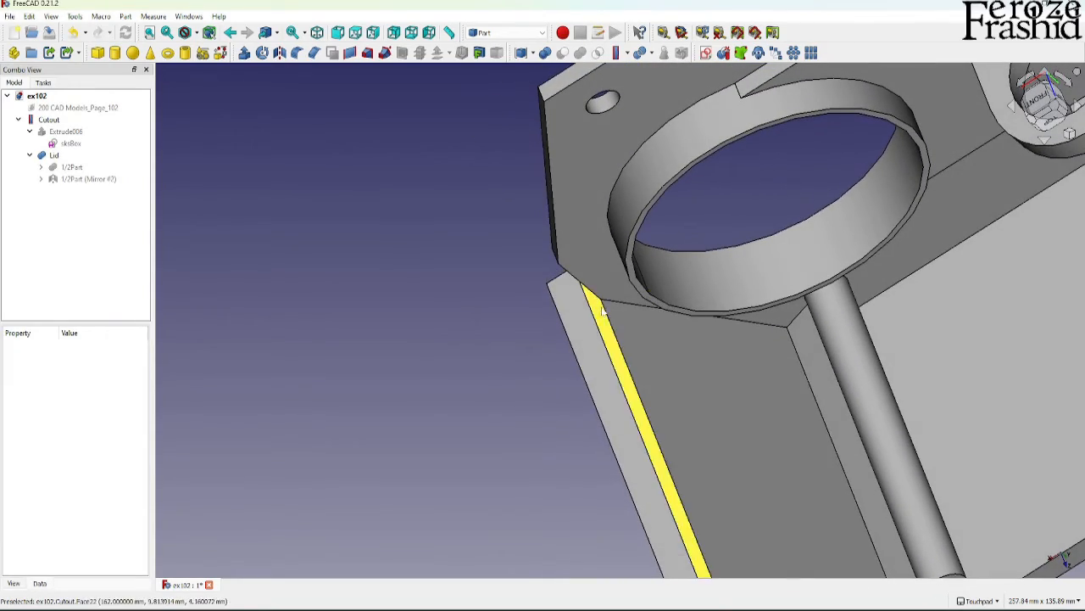
left_click_drag(737, 329, 843, 370, "alt")
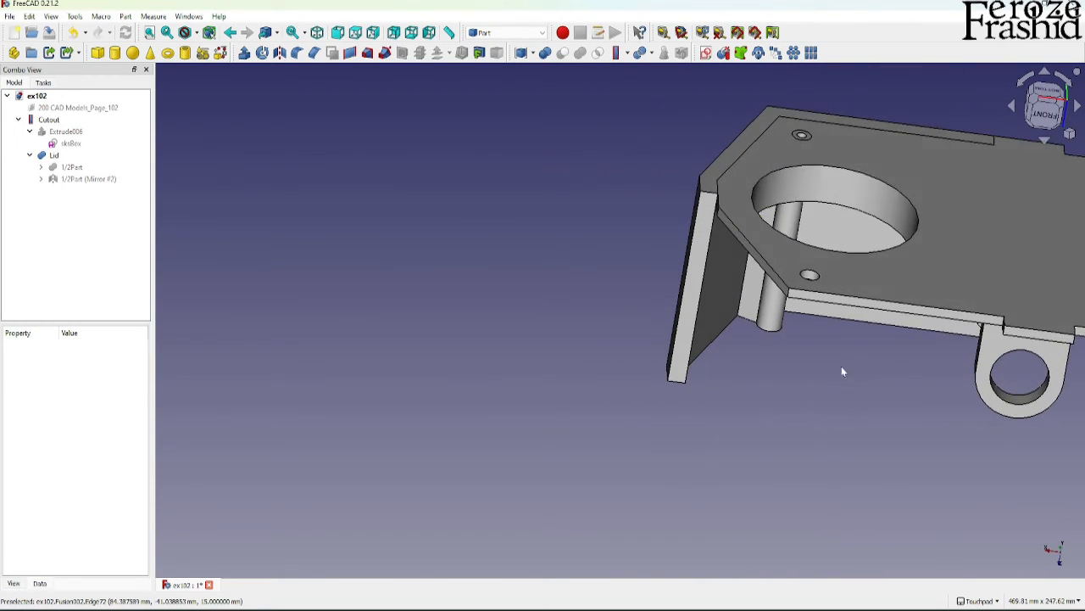
Hide the Lid and examine the wall and boss from several angles, including the front and bottom views
left_click(898, 285)
key("space")
scroll(904, 156, "up", 3)
left_click_drag(760, 219, 930, 238, "alt")
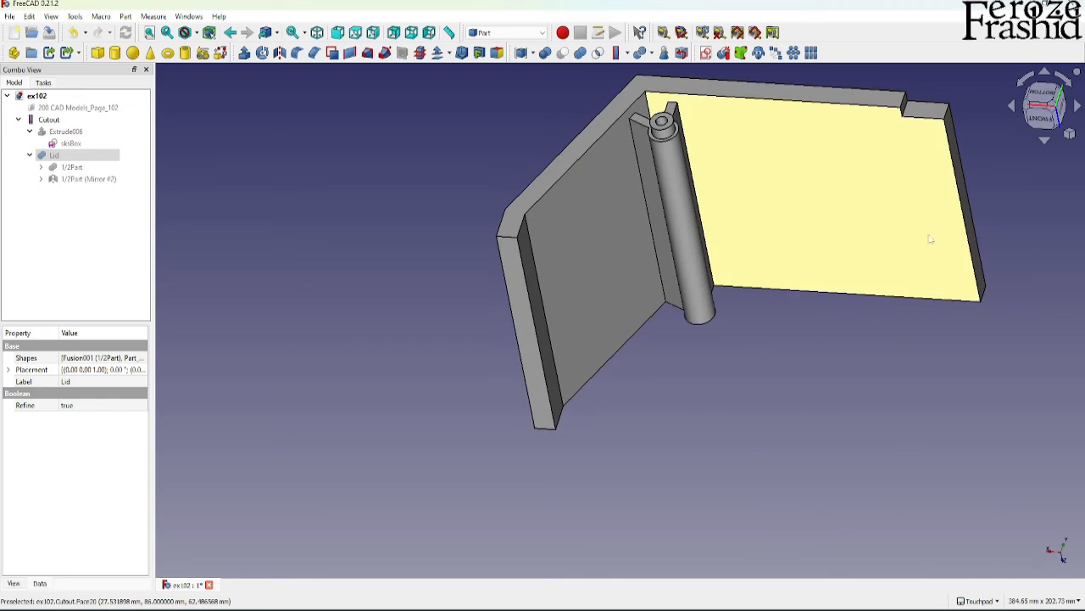
left_click_drag(857, 351, 561, 443, "alt")
left_click(1037, 113)
scroll(877, 335, "up", 3)
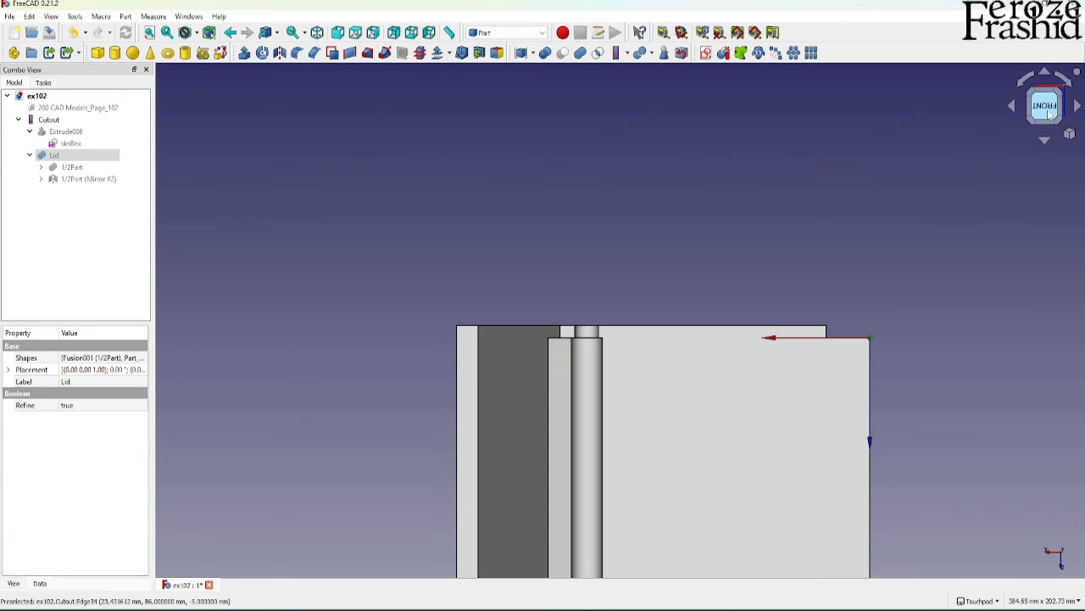
left_click(1048, 110)
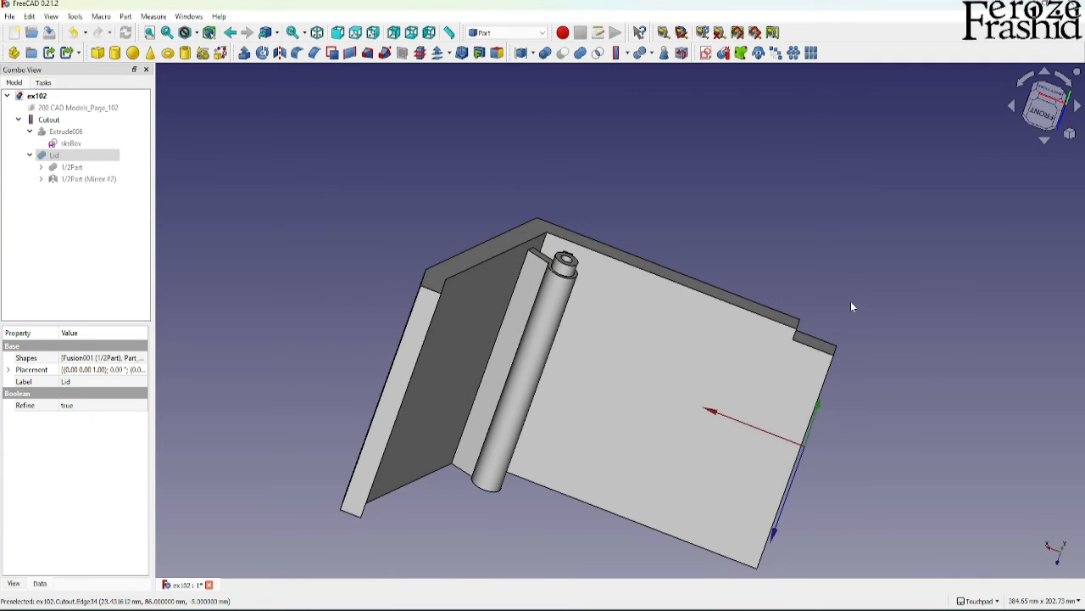
left_click_drag(636, 356, 619, 424, "alt")
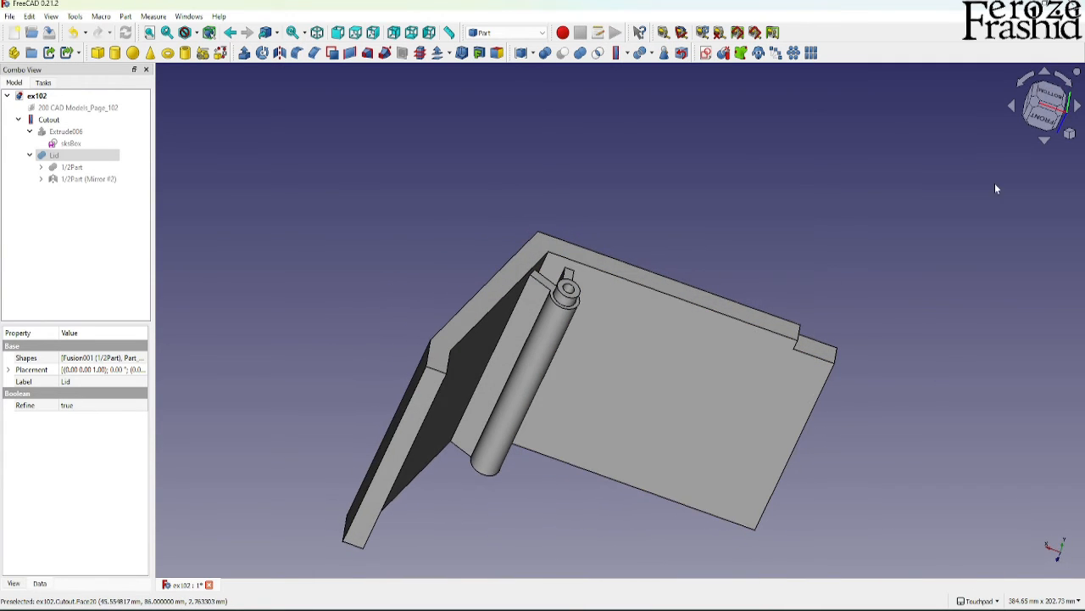
left_click(1042, 116)
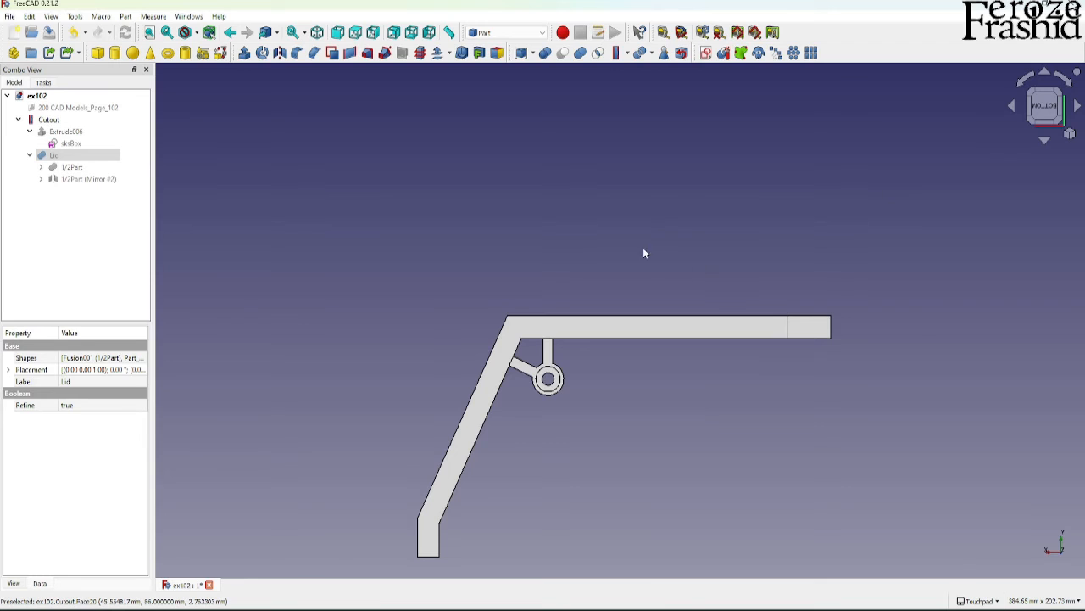
left_click(705, 52)
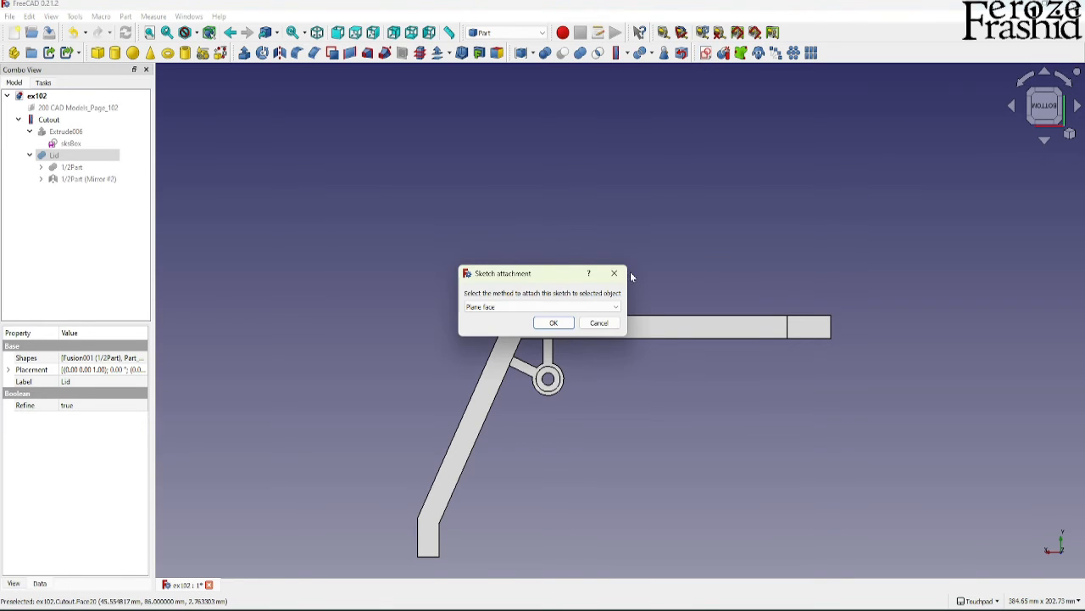
left_click(599, 322)
left_click(645, 233)
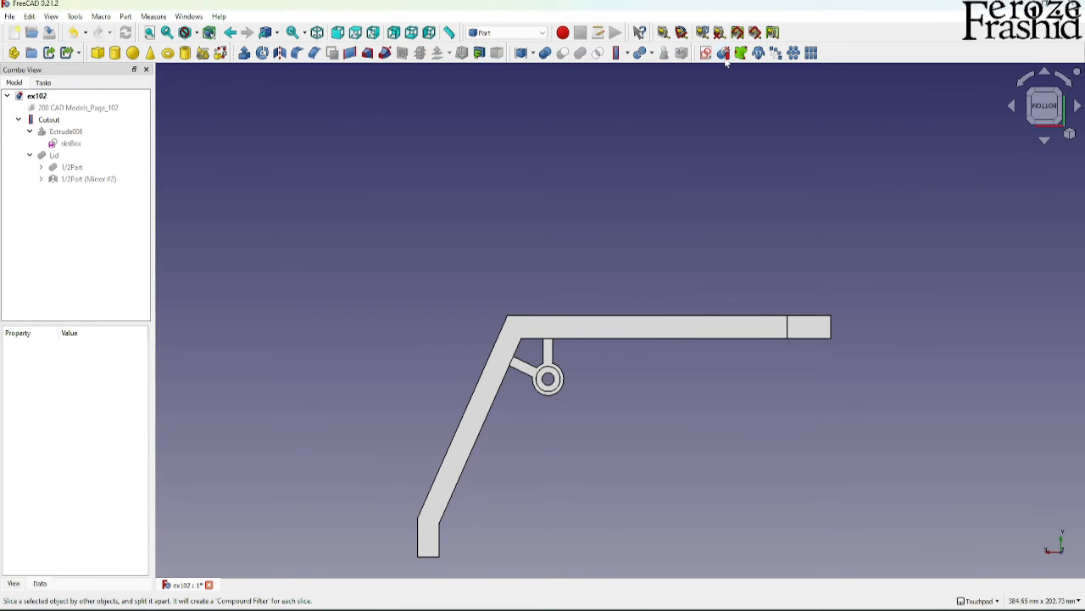
Create a sketch on the XY plane and reference the wall's horizontal, slanted and short vertical inner edges as external geometry
left_click(706, 53)
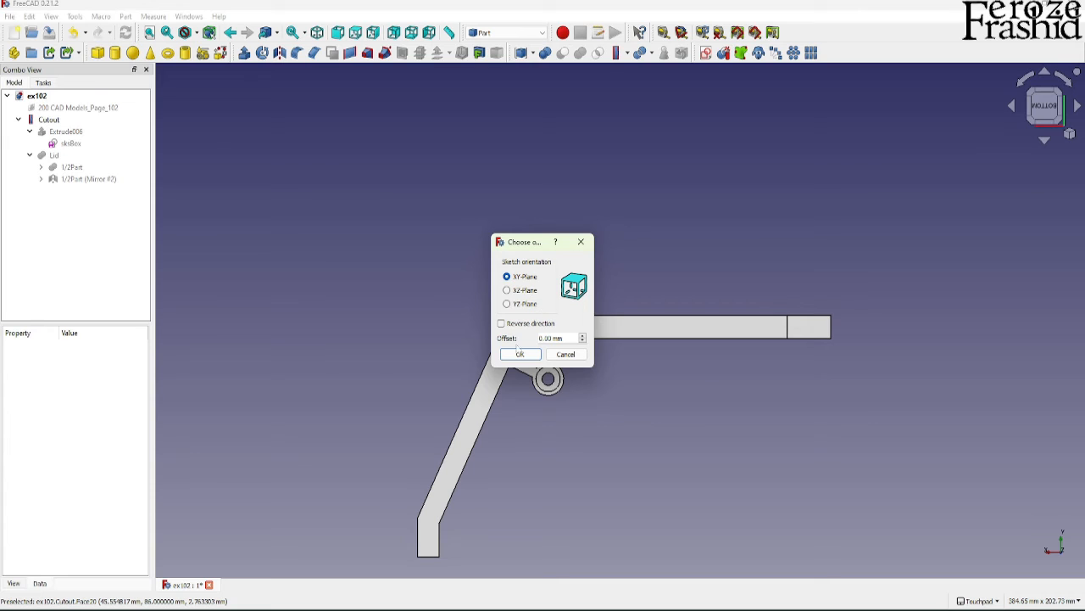
left_click(519, 353)
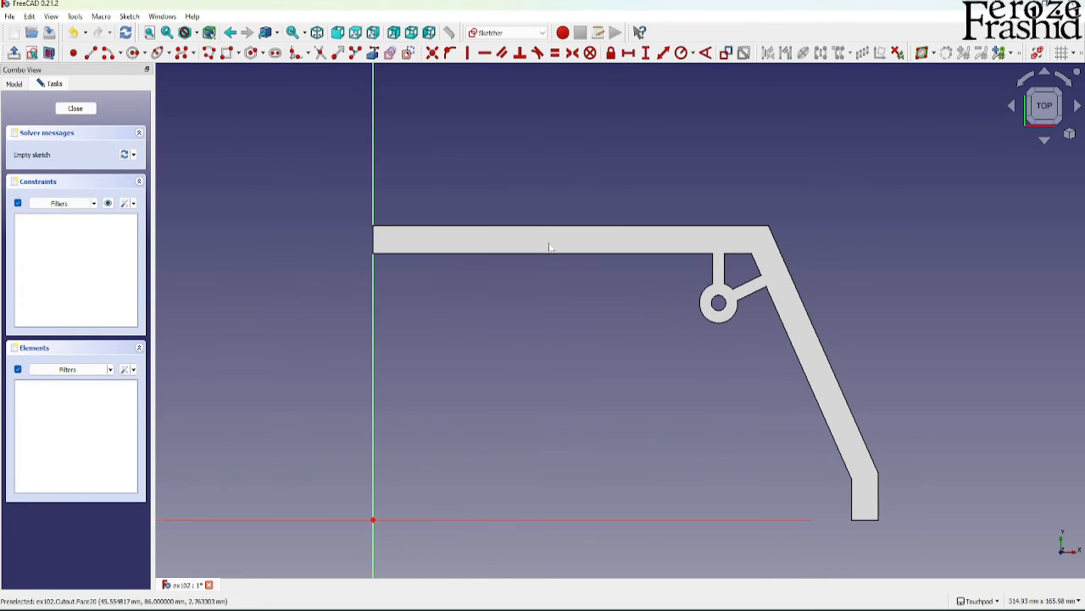
left_click(374, 53)
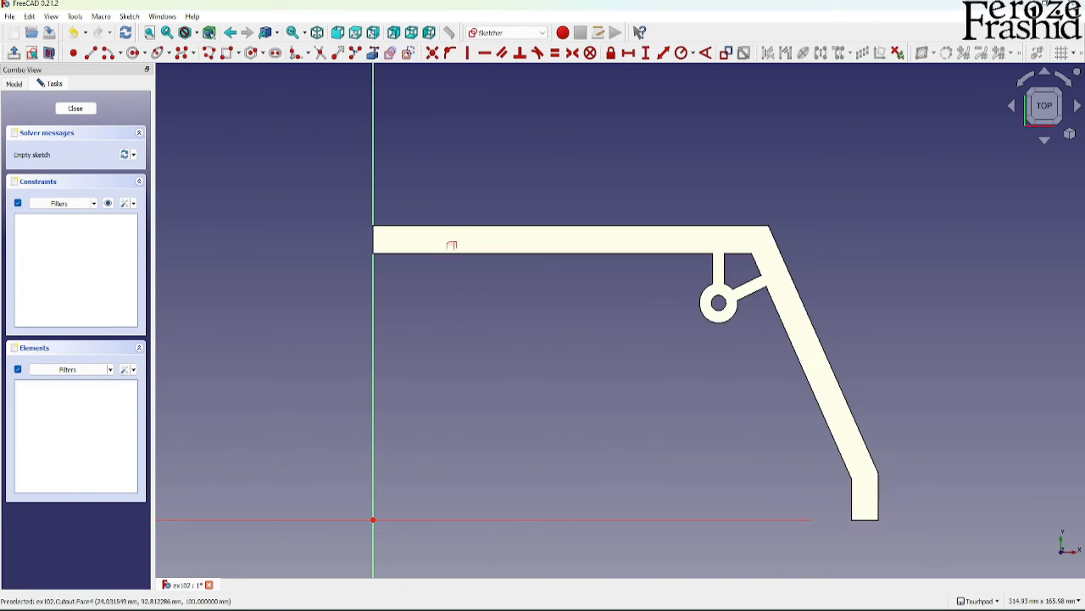
left_click(473, 253)
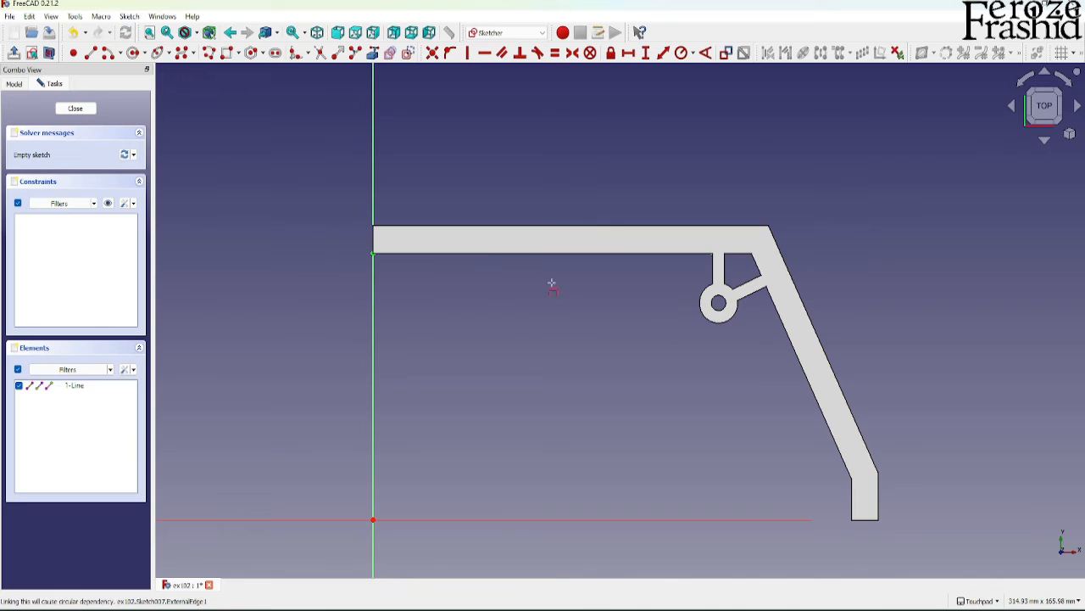
left_click(798, 360)
left_click(852, 505)
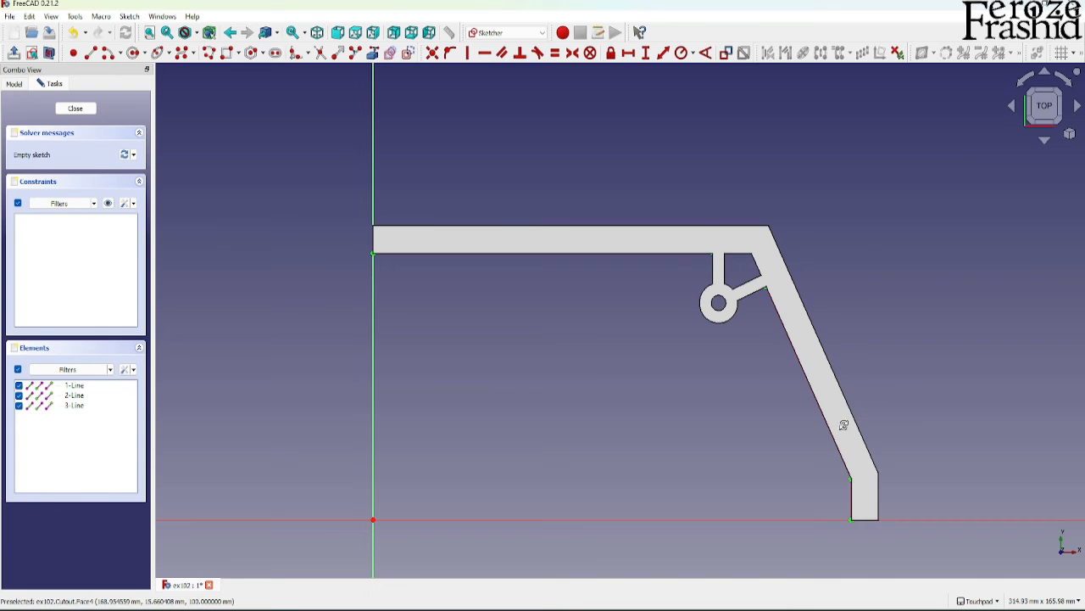
Draw a polyline along the wall's short, slanted and long inner edges, bridging straight across the two boss ribs, ending at the sketch axis
left_click_drag(844, 425, 848, 506, "shift")
scroll(751, 313, "down", 3)
scroll(849, 506, "up", 3)
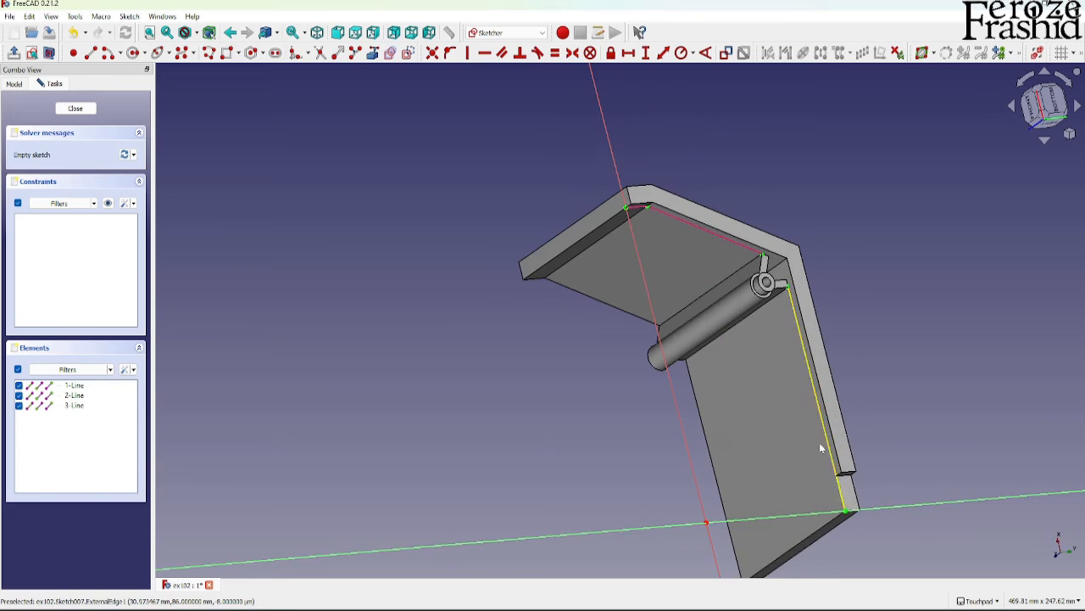
left_click_drag(821, 448, 810, 419, "shift")
left_click(1063, 78)
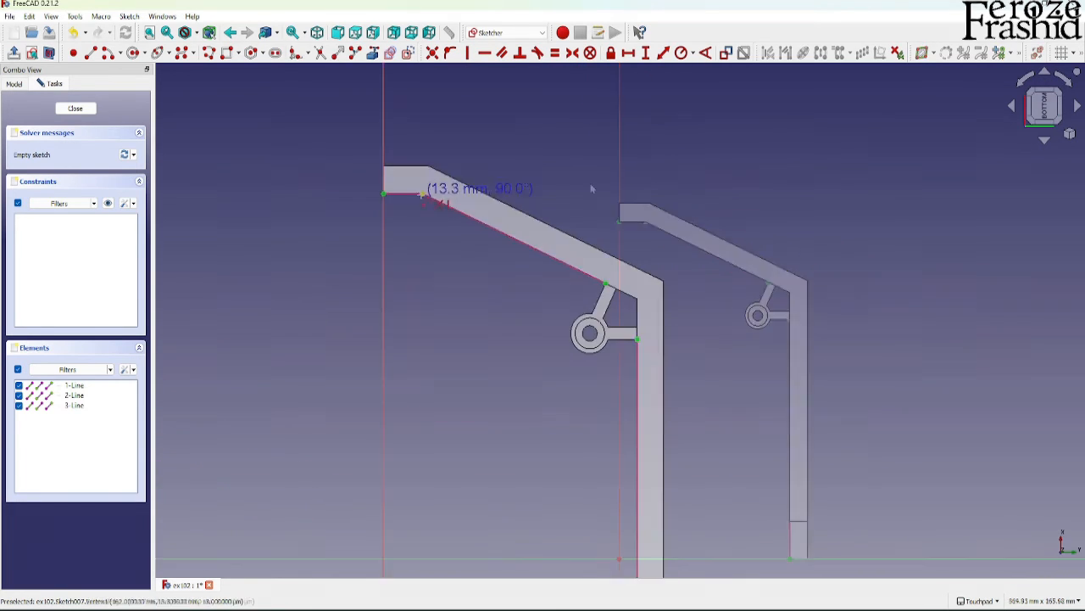
left_click(606, 282)
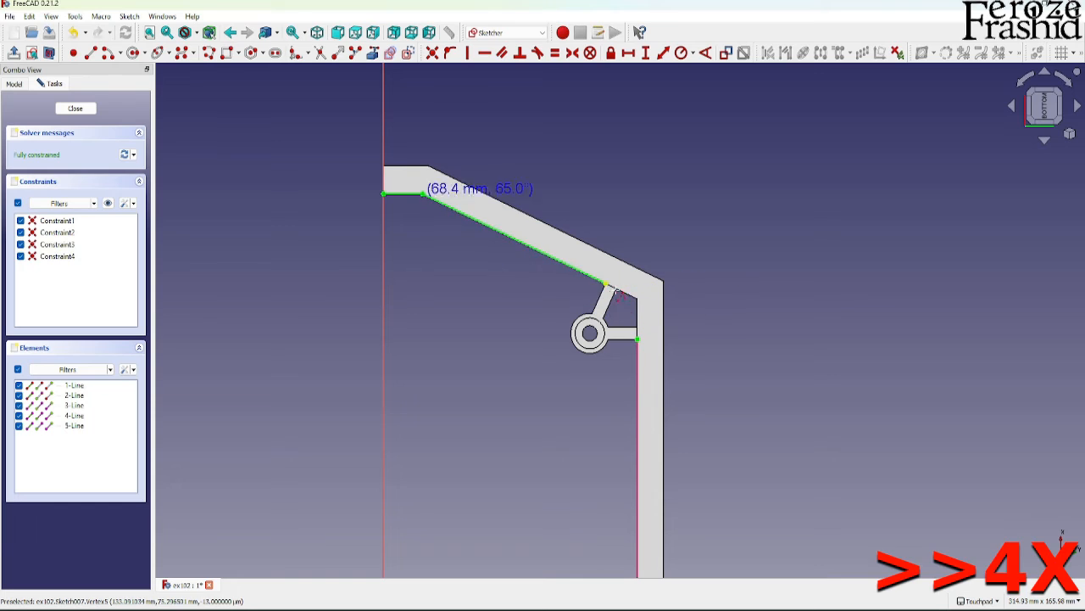
left_click(637, 339)
scroll(672, 205, "down", 3)
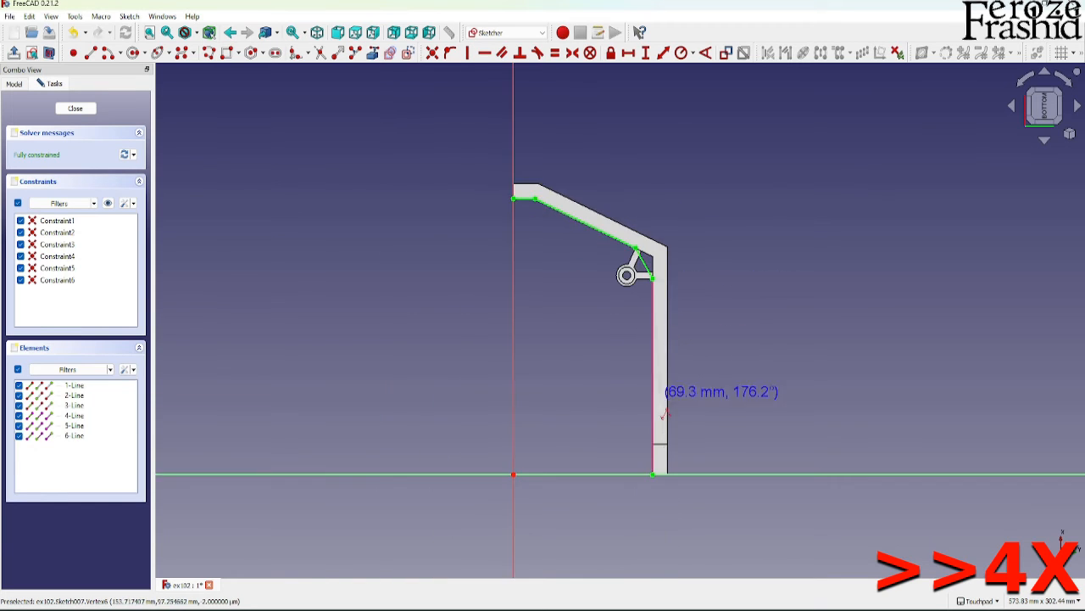
scroll(664, 439, "up", 4)
left_click(640, 518)
Continue the polyline back inside the wall, roughly parallel to the first run, and close it at the starting point
left_click(620, 517)
scroll(620, 280, "down", 1)
scroll(620, 272, "down", 1)
left_click(620, 147)
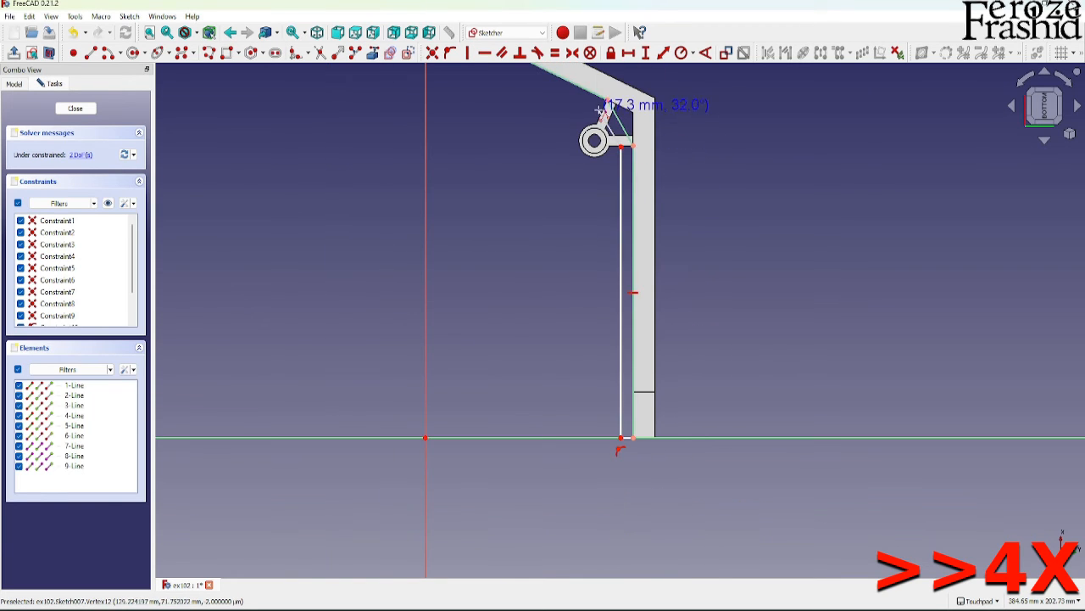
left_click(598, 113)
scroll(882, 364, "down", 3)
scroll(682, 217, "up", 5)
left_click(588, 131)
left_click(543, 132)
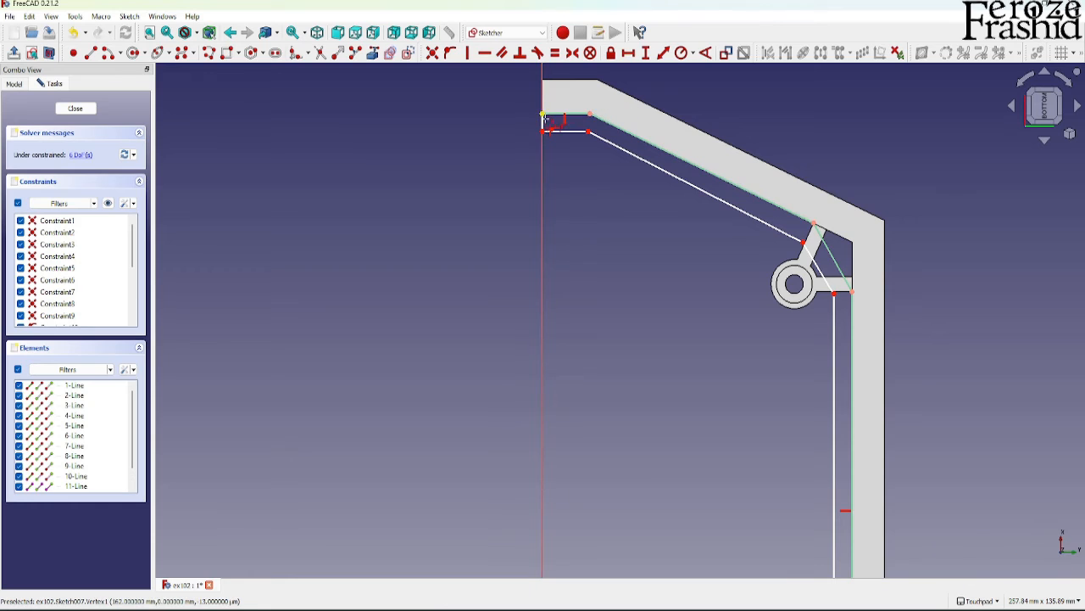
Make the profile's two short end lines equal and set the profile thickness to 2 mm
scroll(560, 118, "down", 2)
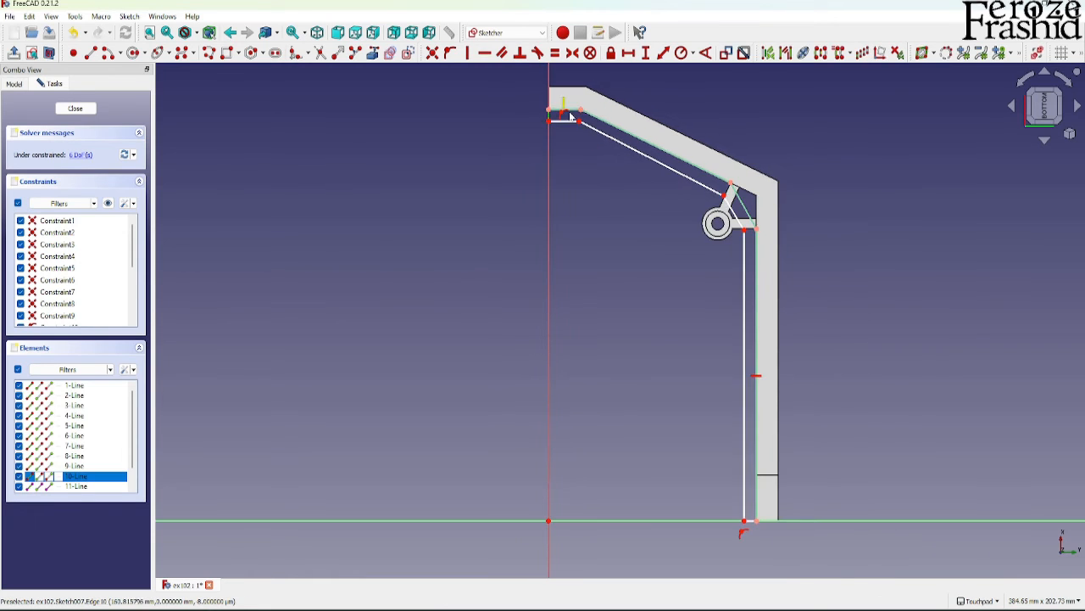
scroll(757, 538, "up", 2)
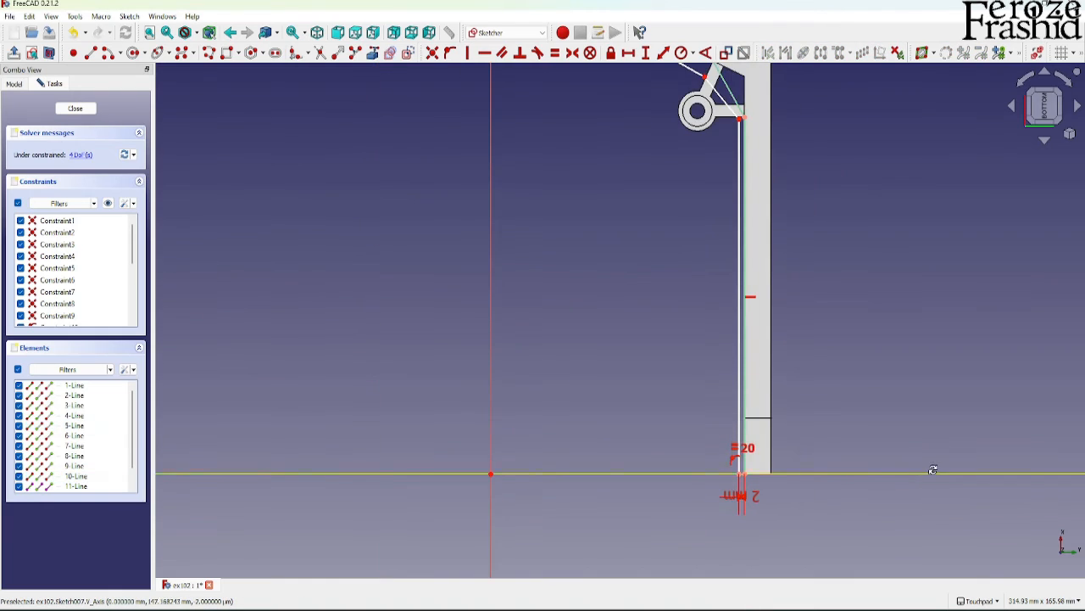
mouse_move(935, 468)
left_mouse_down("alt")
mouse_move(1003, 421)
mouse_move(983, 395)
mouse_move(914, 167)
left_mouse_up("alt")
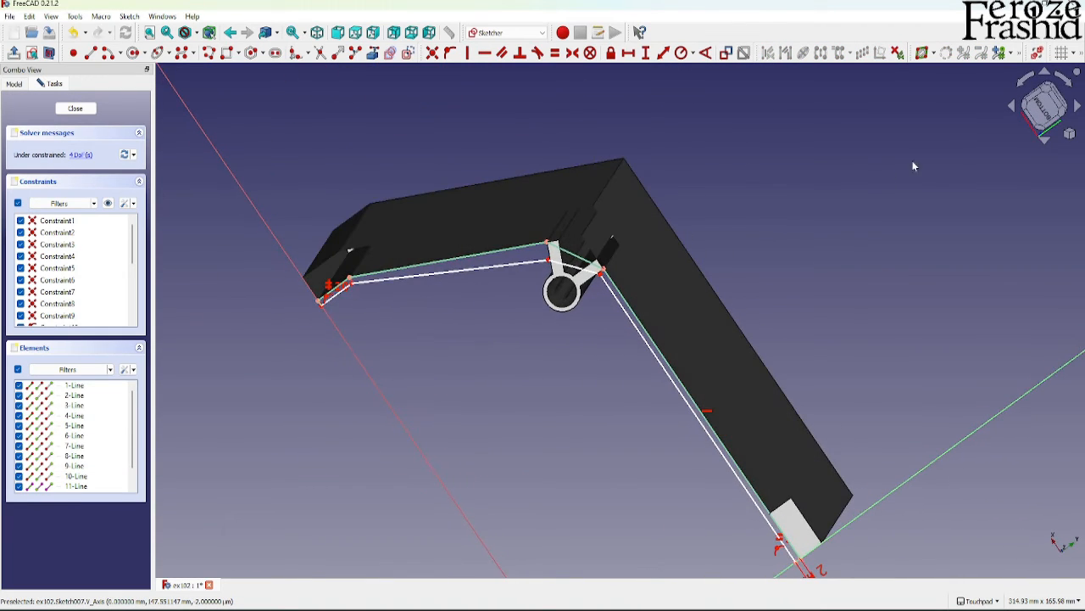
left_click(1043, 114)
left_click(1067, 79)
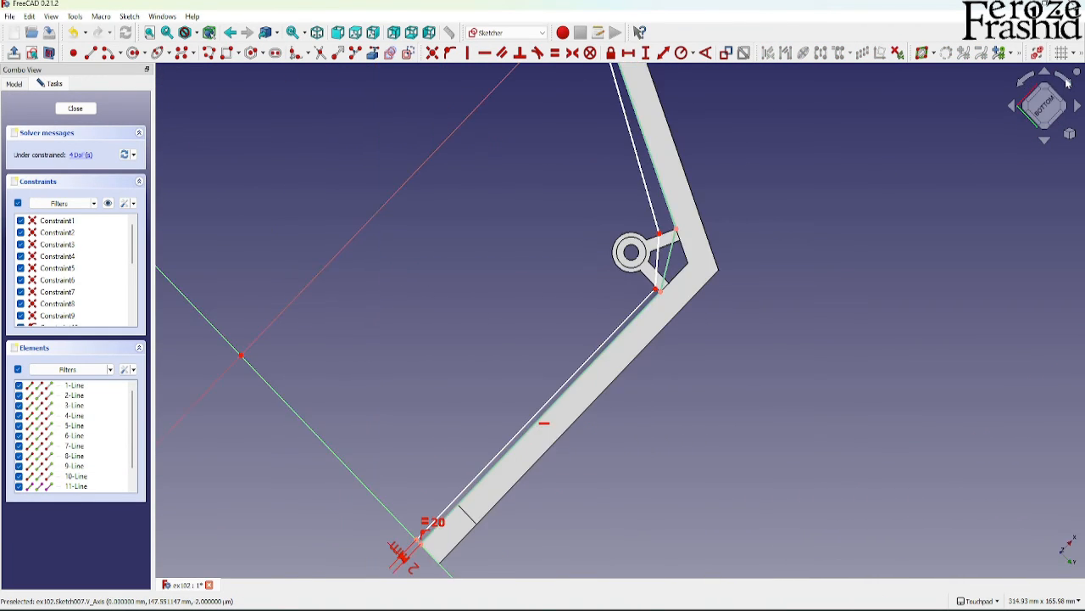
Shift the inner corner beside the boss rib slightly and make the two lines bridging the ribs parallel
left_click(721, 298)
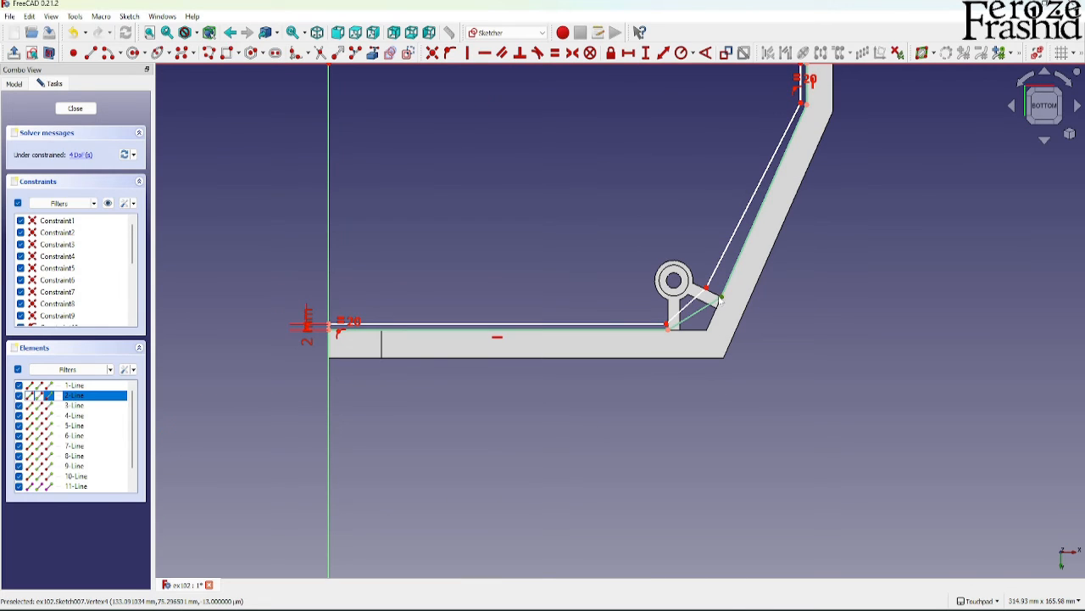
left_click(706, 288)
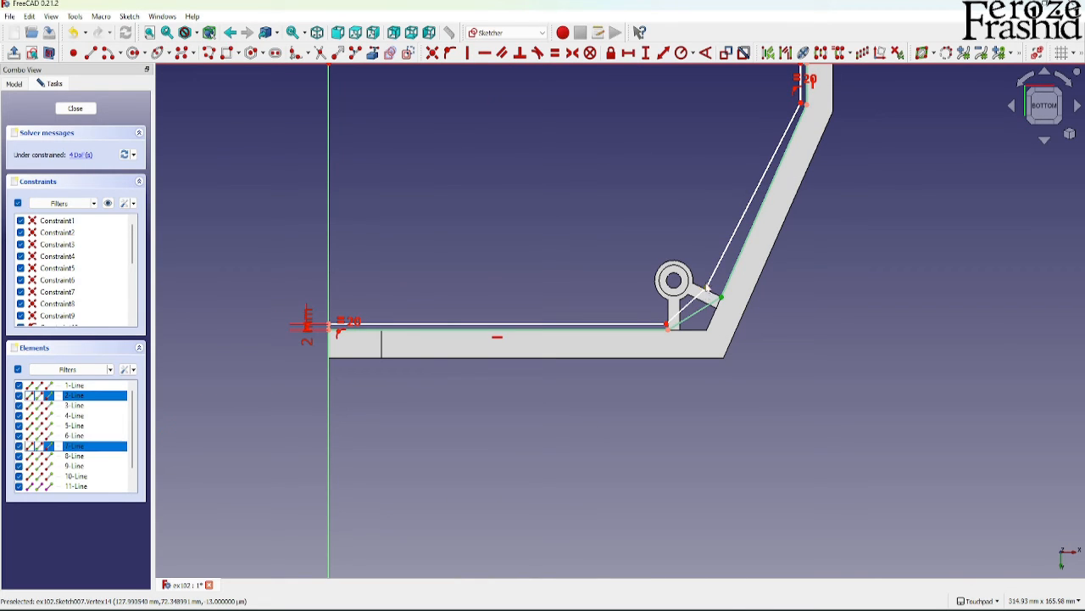
left_click(787, 360)
scroll(697, 339, "up", 6)
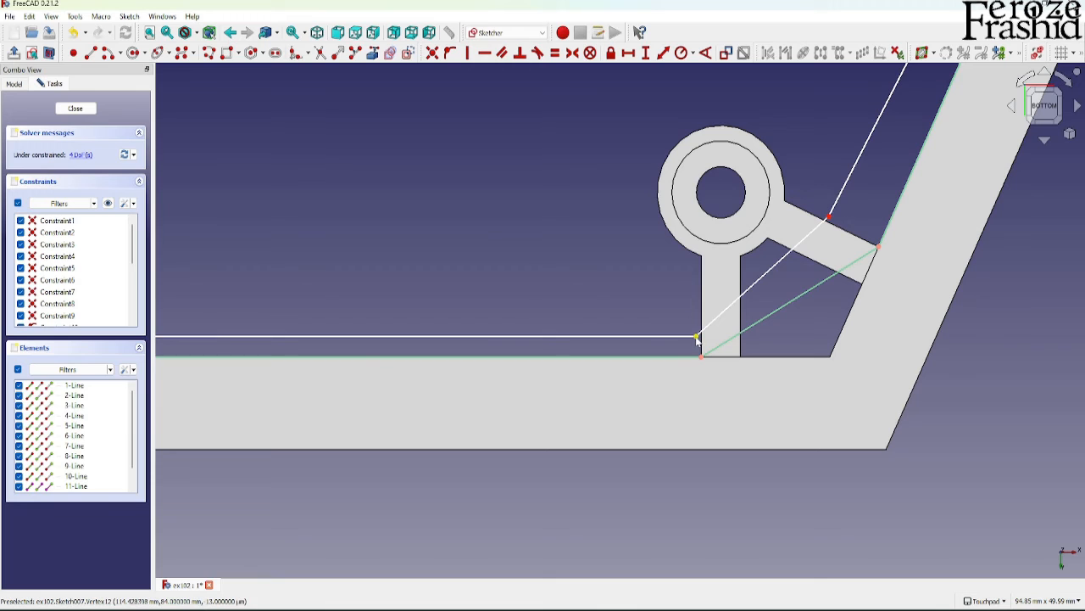
left_click_drag(696, 336, 691, 336)
left_click(736, 298)
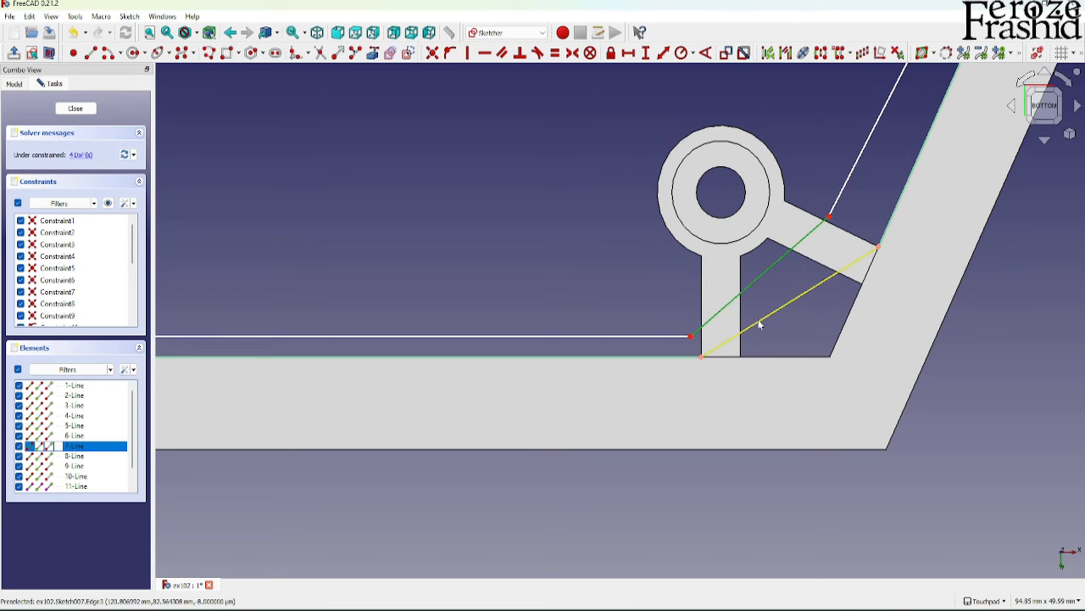
left_click(759, 324)
left_click(502, 53)
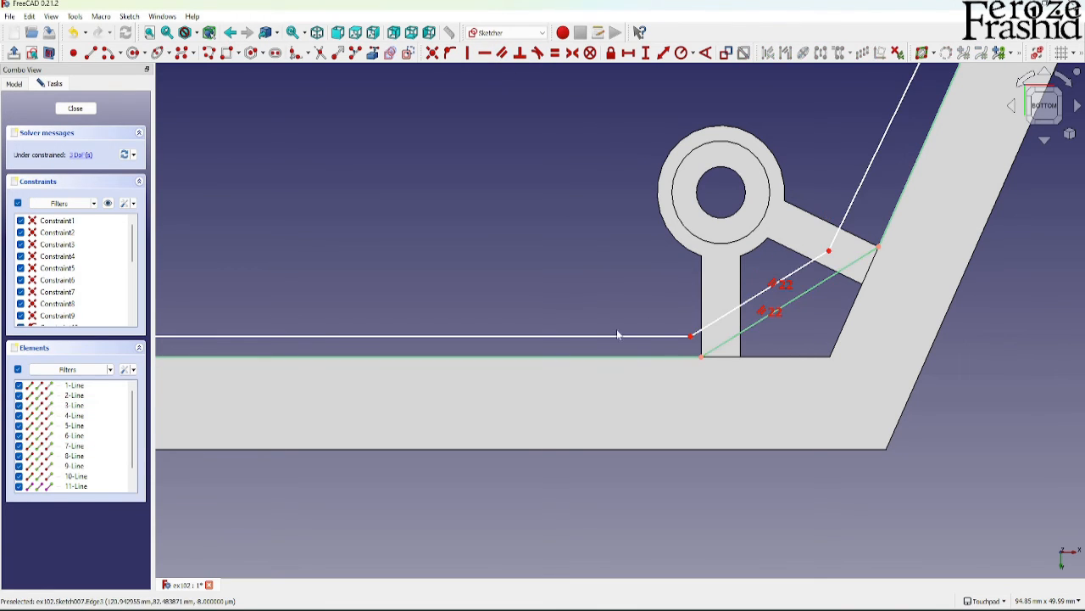
Make the profile's inner slanted line parallel to its outer slanted line along the wall
scroll(665, 379, "down", 5)
scroll(742, 263, "up", 4)
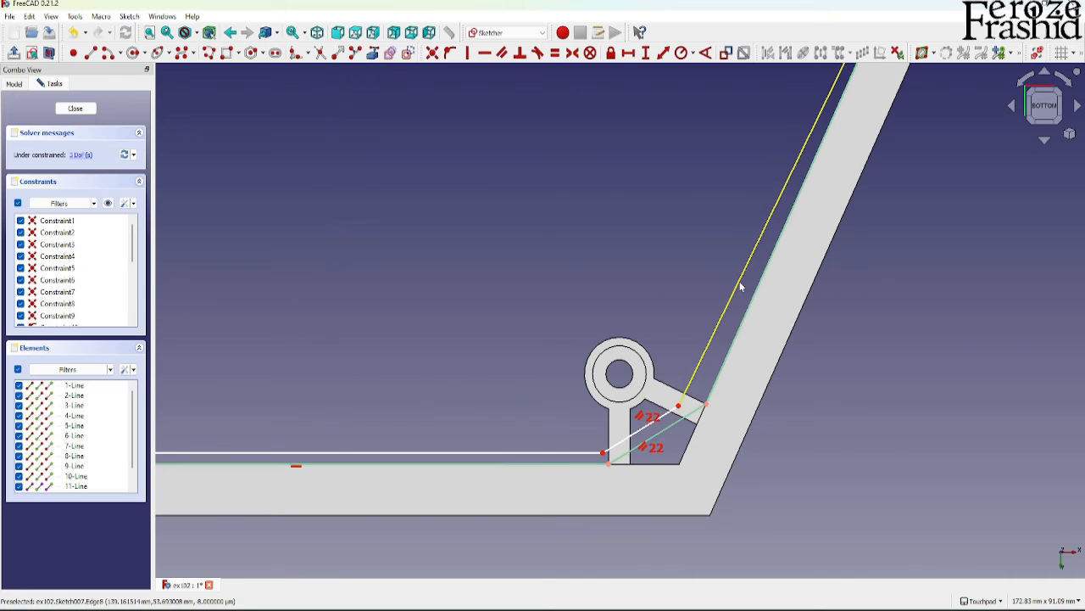
left_click(753, 292)
left_click(502, 52)
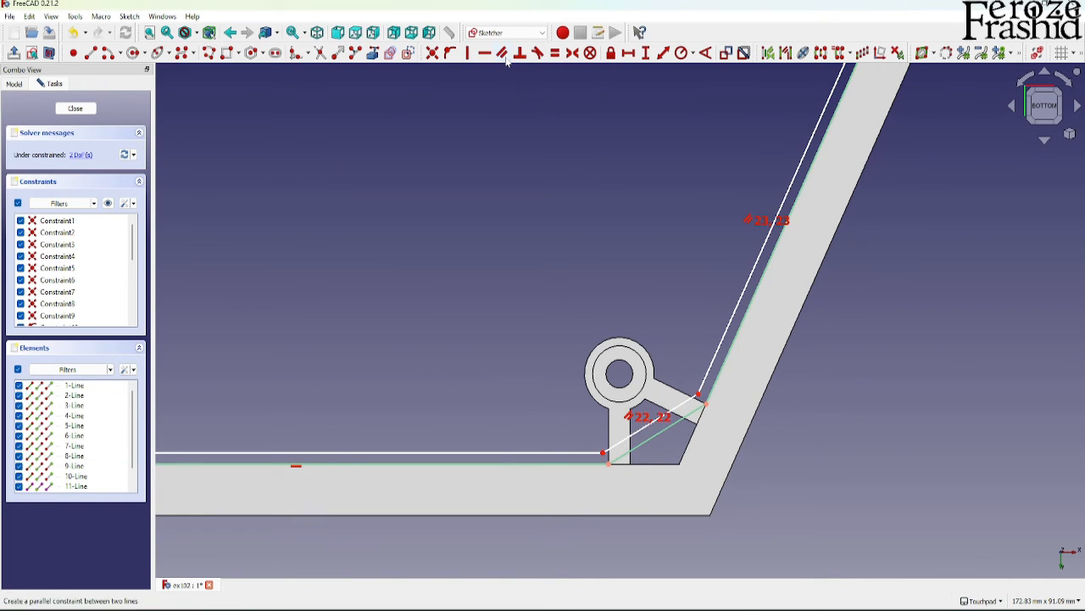
Reposition the two end corners of the inner slanted line, bringing its upper corner close to the wall's bend
mouse_move(698, 393)
left_mouse_down()
mouse_move(688, 398)
mouse_move(707, 387)
mouse_move(686, 383)
left_mouse_up()
scroll(694, 406, "down", 5)
scroll(826, 276, "up", 4)
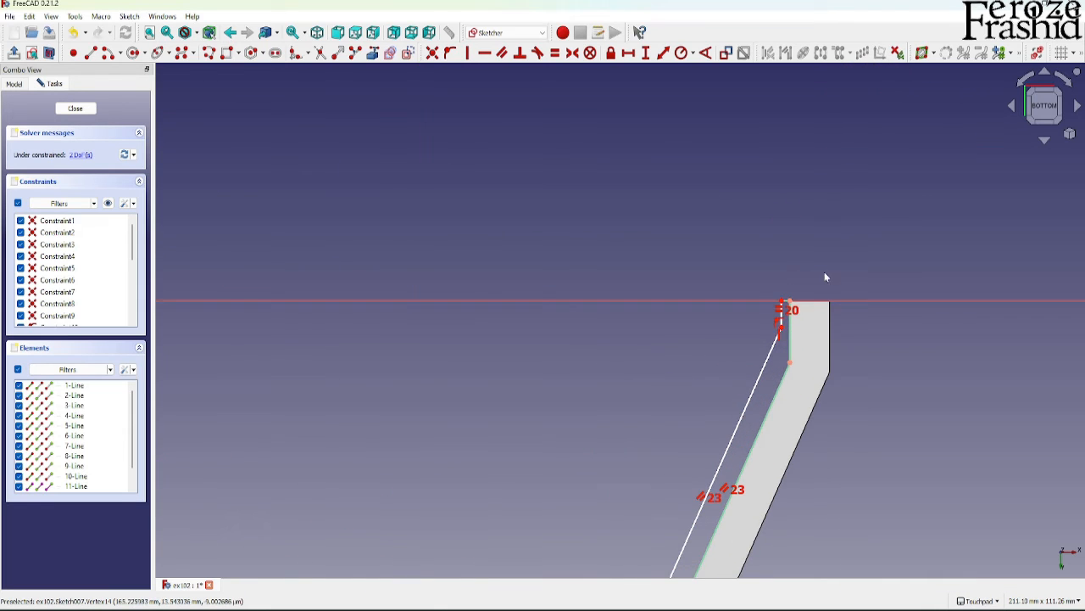
mouse_move(781, 331)
left_mouse_down()
mouse_move(761, 366)
mouse_move(786, 364)
left_mouse_up()
scroll(784, 363, "up", 3)
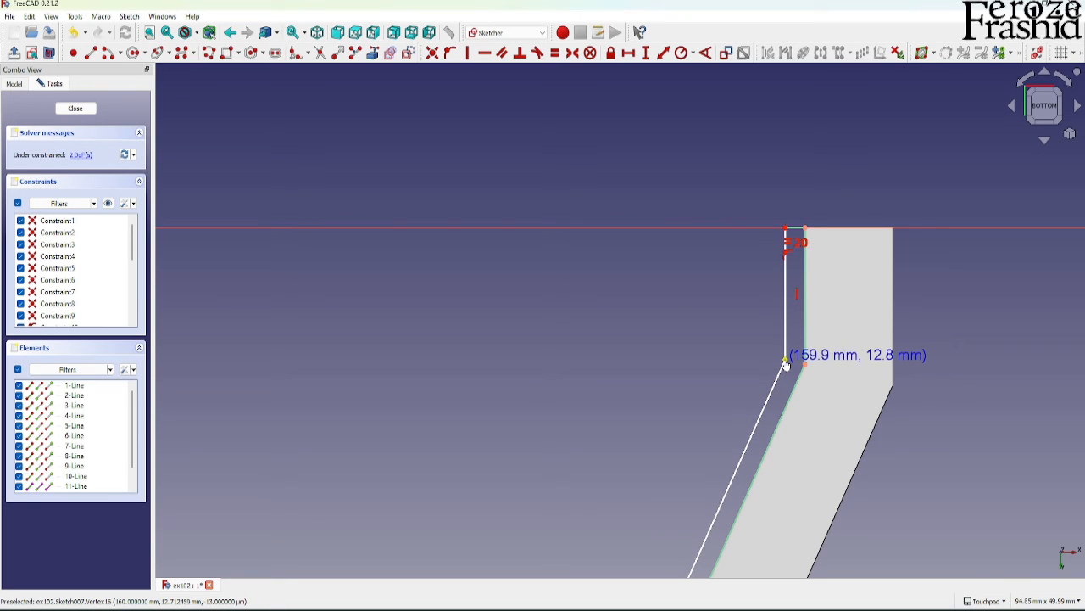
Draw a construction line from the inner corner at the wall's bend to the outer slanted line and constrain it perpendicular
scroll(786, 363, "up", 2)
left_click(782, 399)
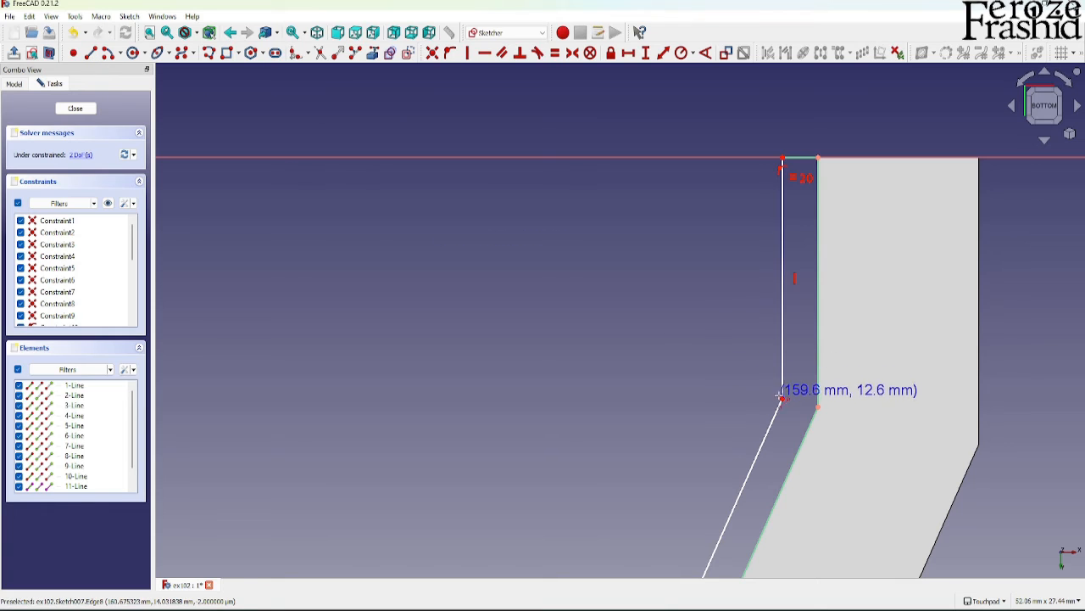
left_click(782, 399)
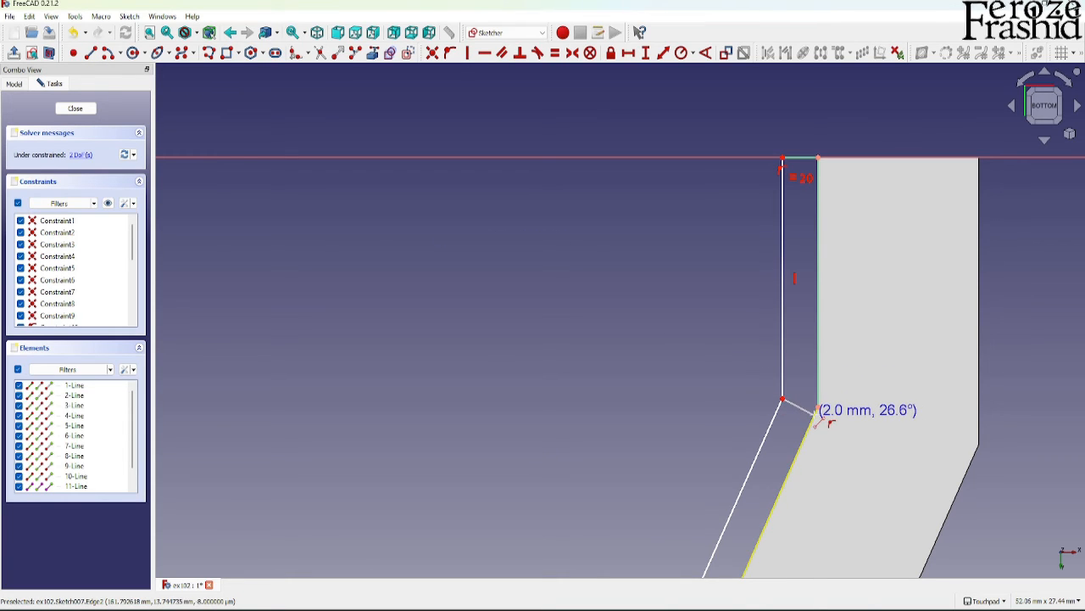
left_click(814, 414)
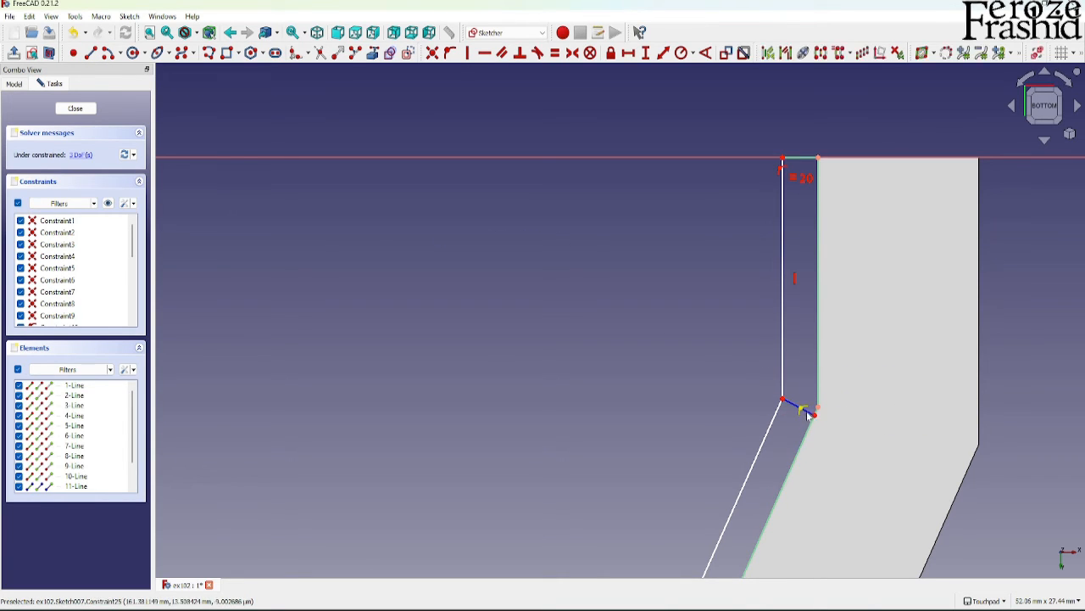
scroll(803, 420, "up", 2)
left_click(803, 402)
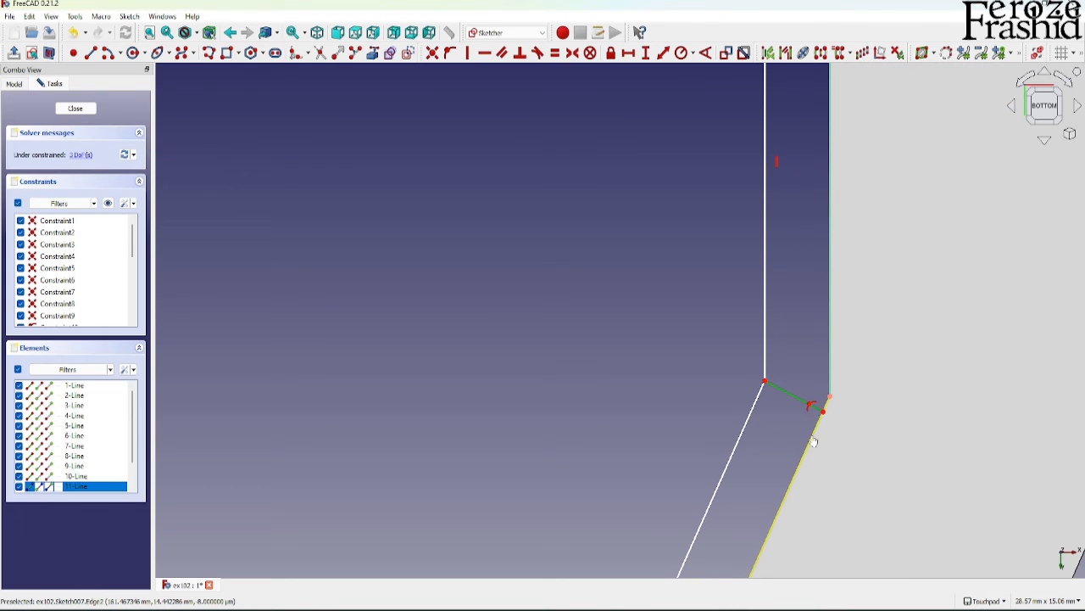
left_click(811, 434)
left_click(520, 53)
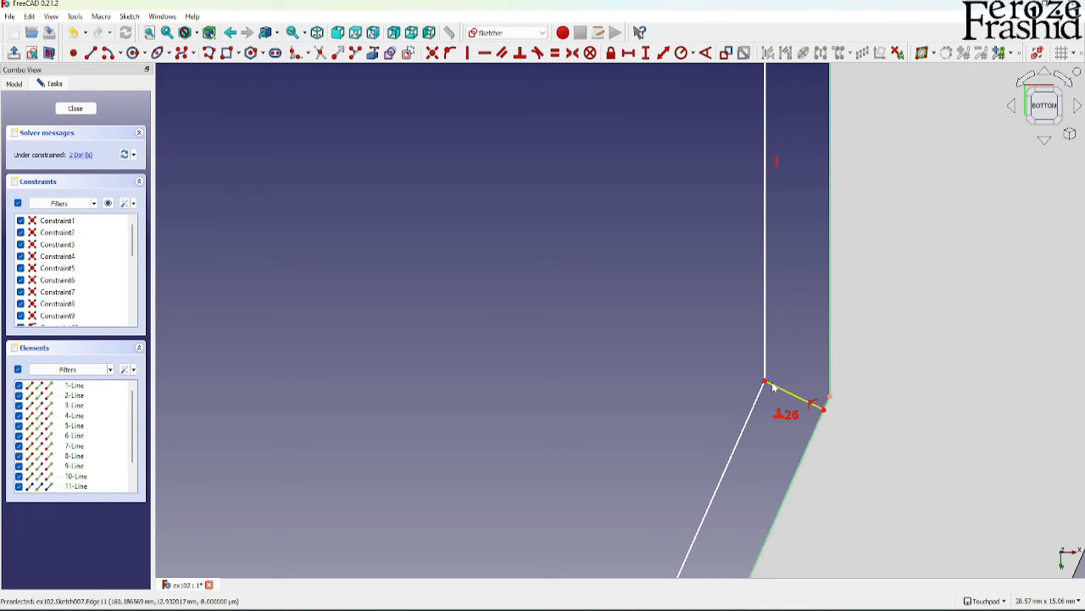
Make the construction line at the wall's bend equal in length to the profile's short end line
scroll(770, 473, "down", 2)
left_click(794, 182)
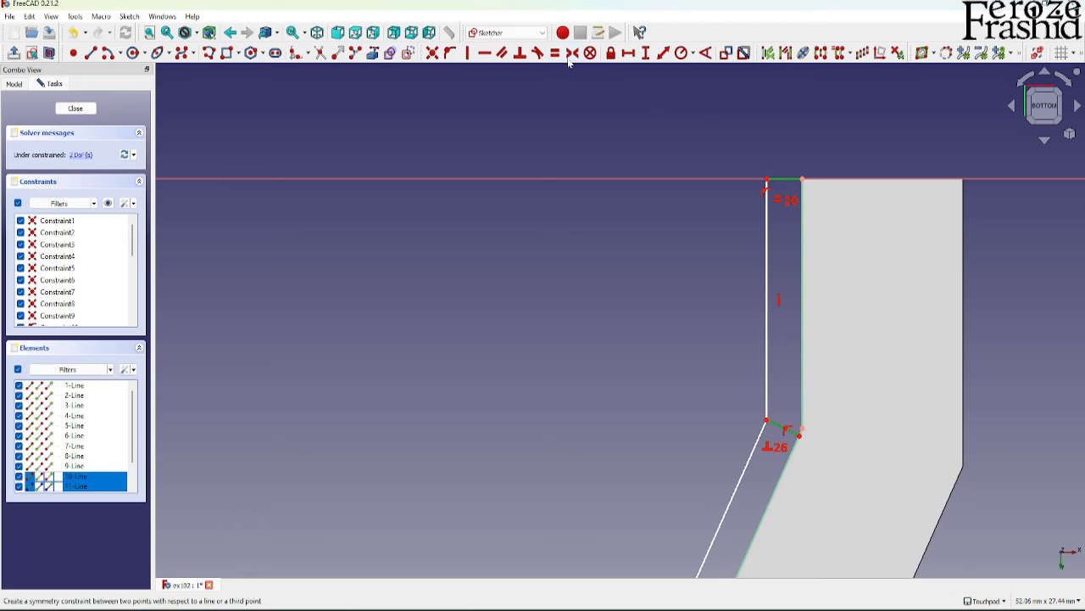
left_click(557, 54)
Draw a construction line from the outer corner at the boss rib to the inner bridging line and constrain it perpendicular to that line
scroll(848, 177, "down", 6)
scroll(814, 375, "up", 3)
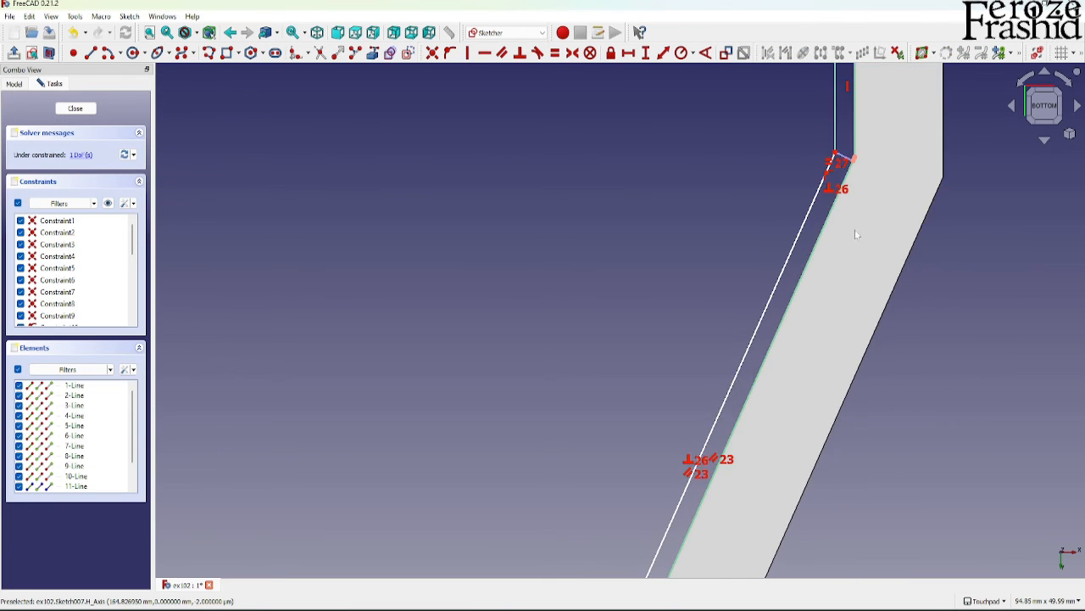
scroll(856, 235, "down", 3)
scroll(769, 432, "up", 1)
scroll(769, 432, "up", 2)
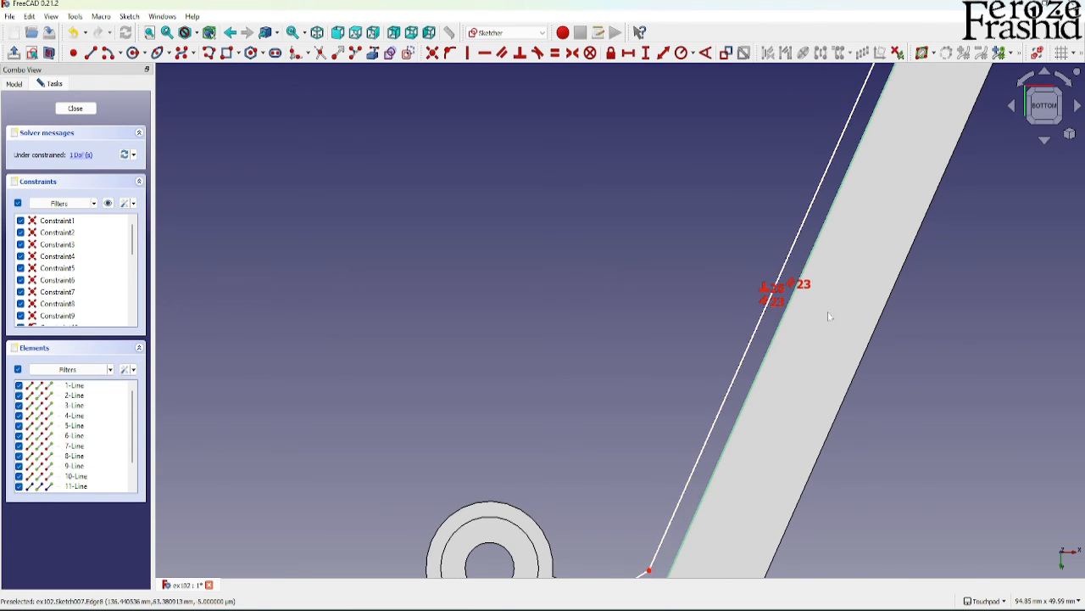
scroll(828, 312, "down", 4)
scroll(811, 394, "up", 4)
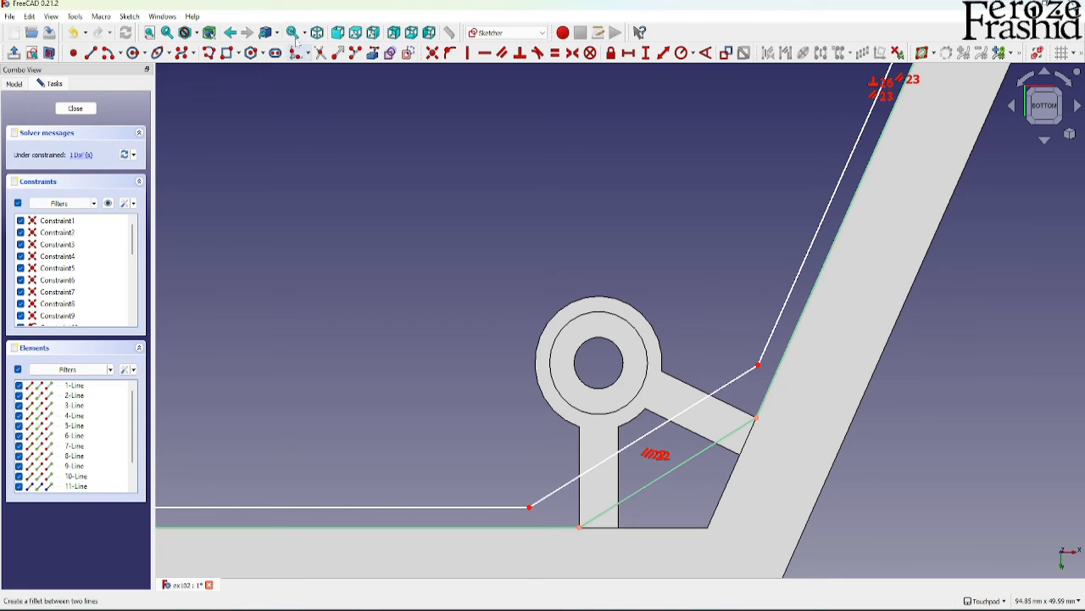
left_click(91, 54)
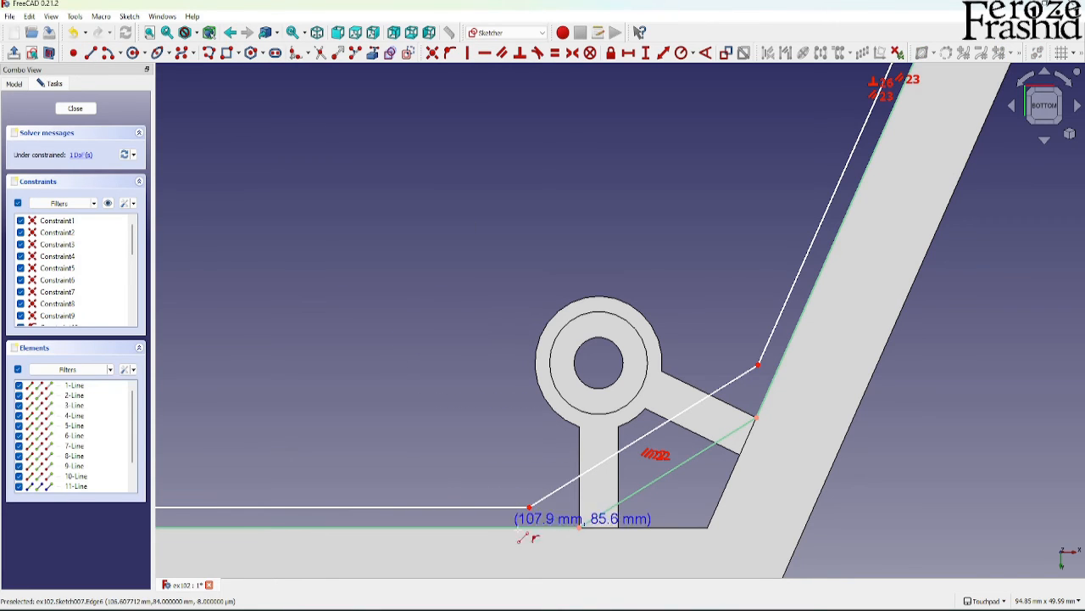
left_click(758, 364)
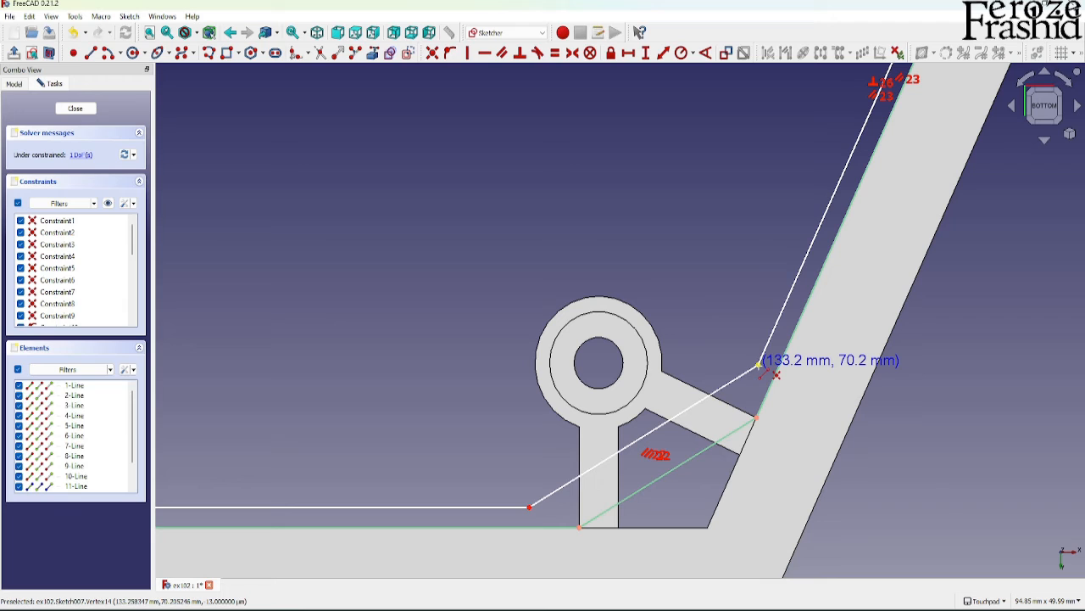
left_click(578, 526)
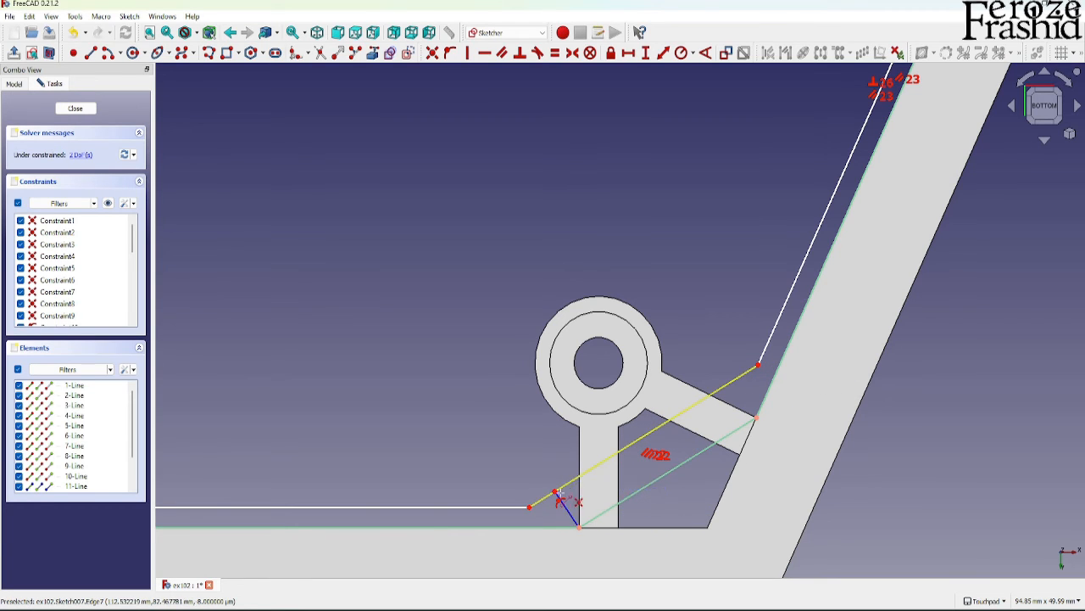
left_click(556, 493)
left_click(570, 482)
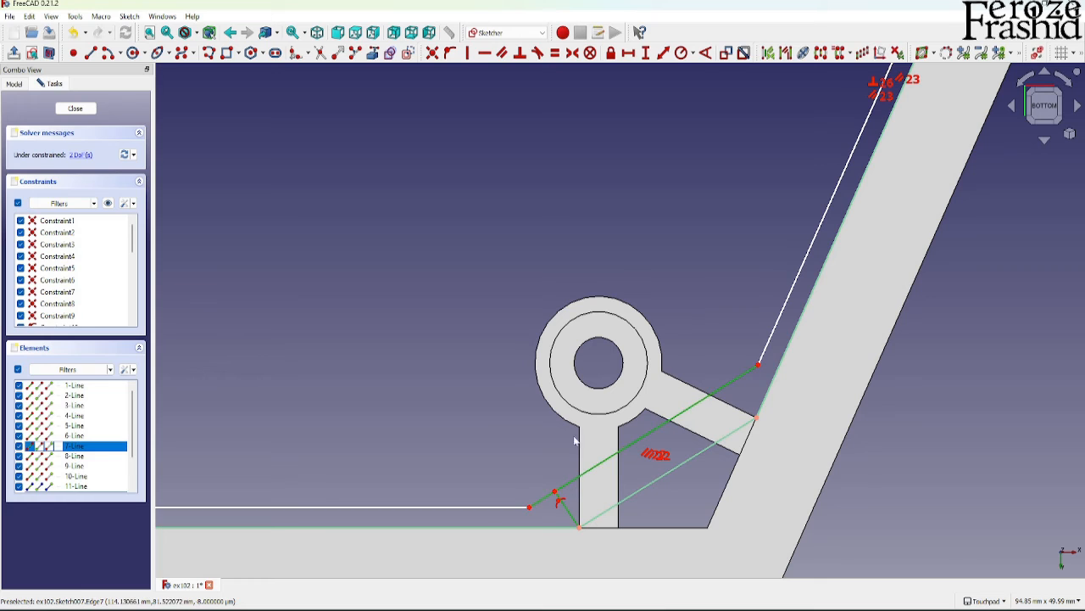
left_click(519, 53)
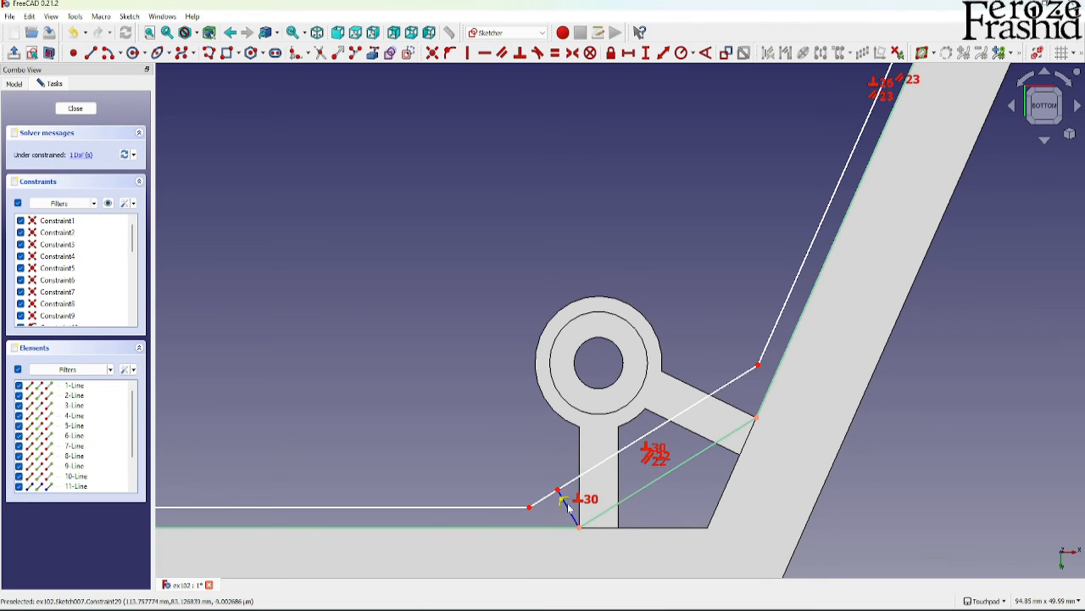
Make the construction line at the boss rib equal in length to the one at the wall's bend and finish the profile sketch
scroll(570, 513, "down", 4)
scroll(738, 280, "up", 5)
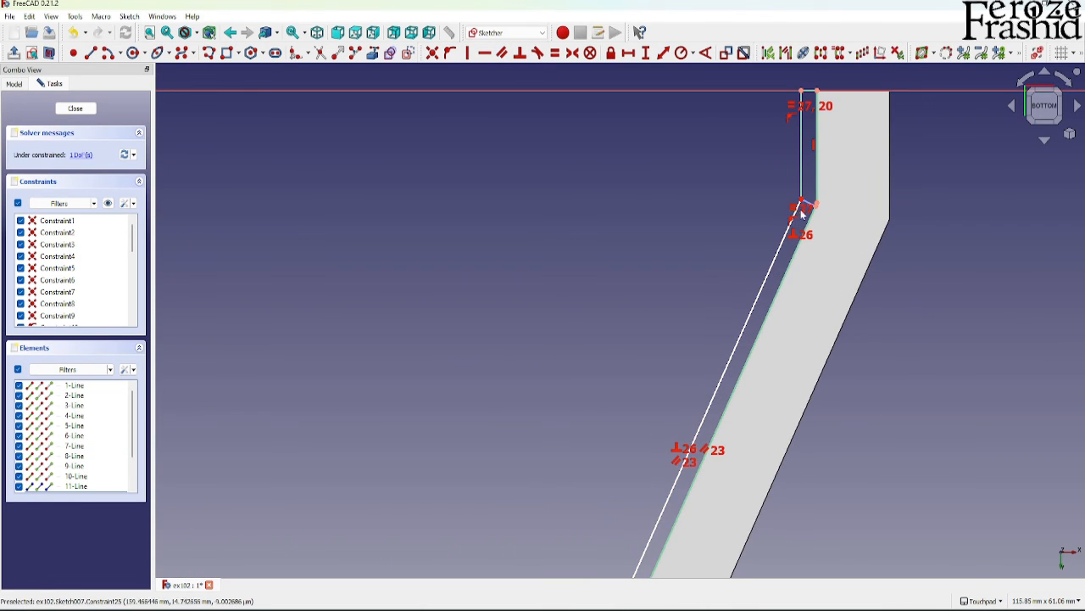
scroll(808, 206, "up", 3)
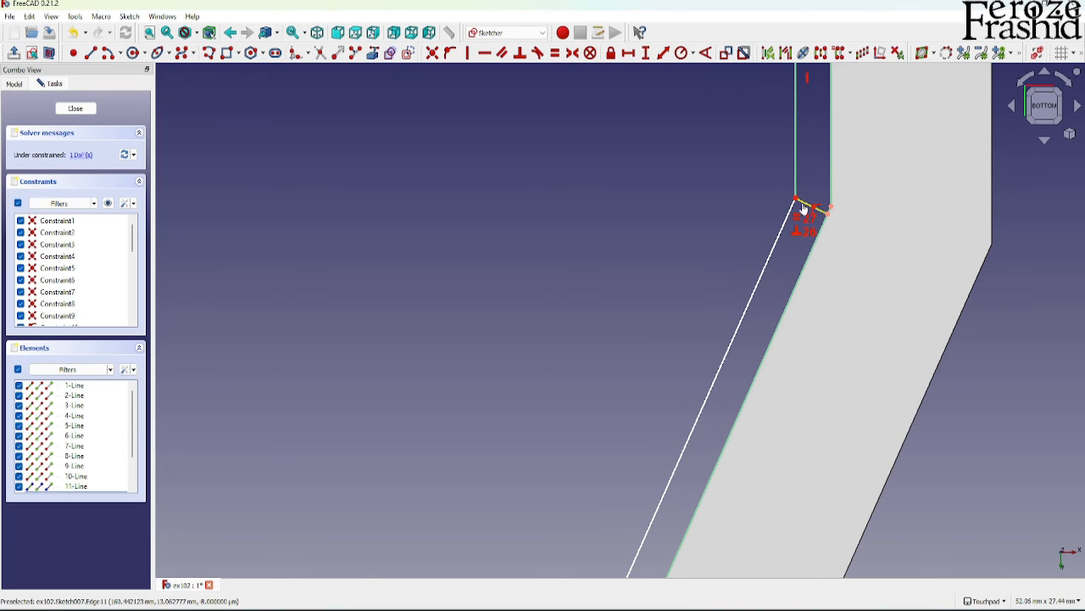
left_click(803, 207)
left_click(556, 52)
scroll(746, 261, "down", 3)
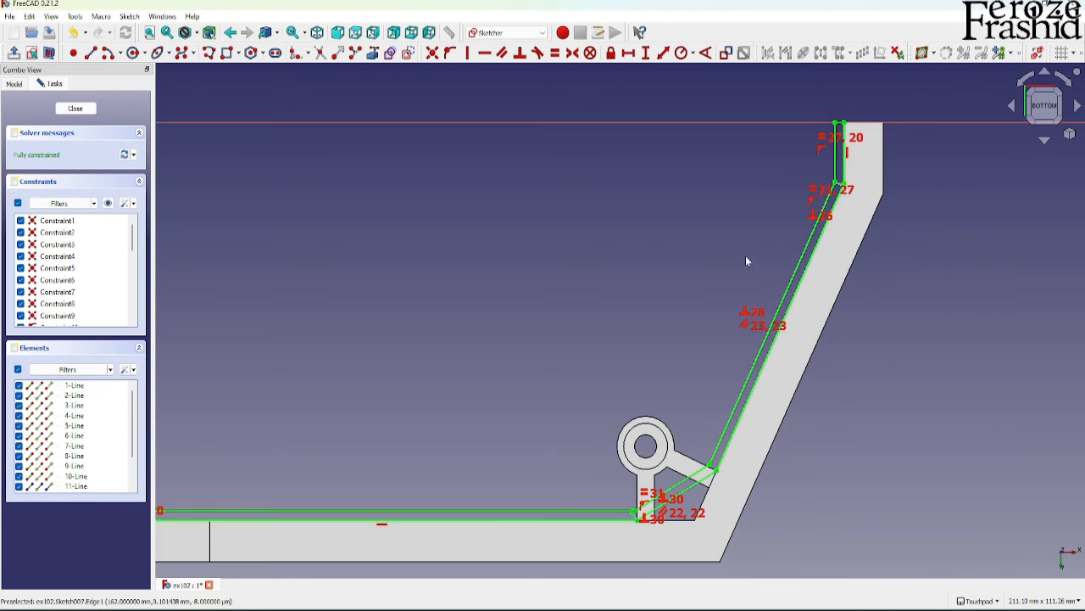
scroll(746, 261, "down", 3)
scroll(596, 323, "up", 3)
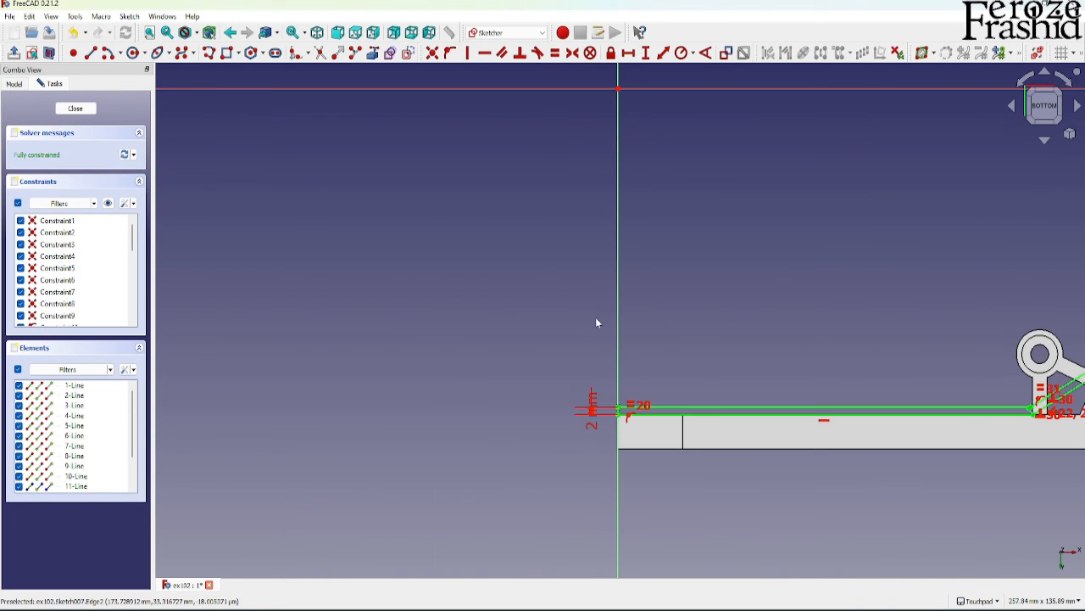
left_click(75, 109)
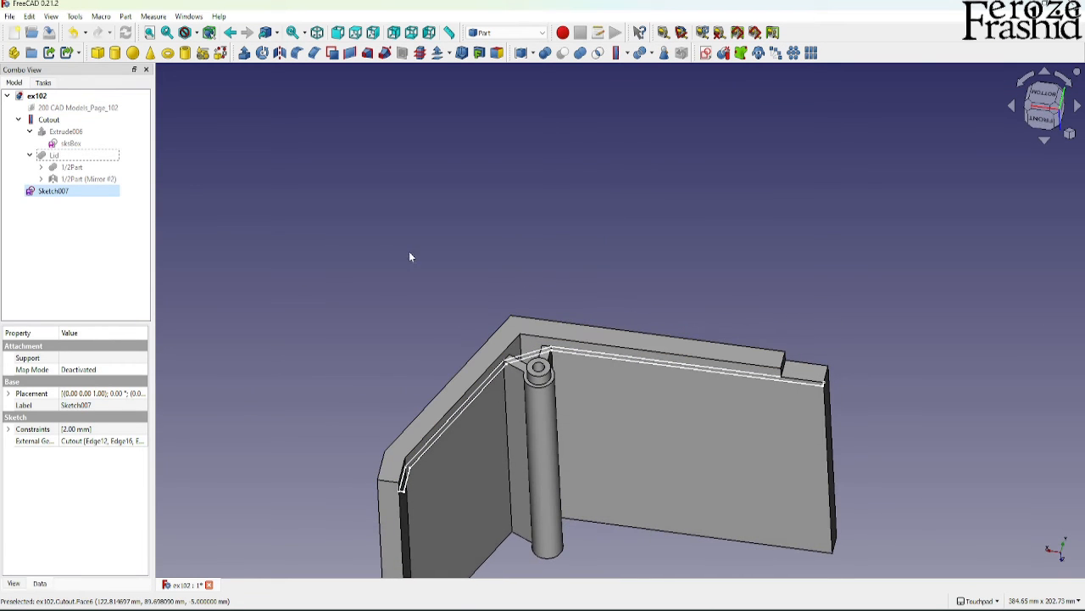
Extrude the thin wall-following profile 3 mm along its normal as a solid
left_click(244, 52)
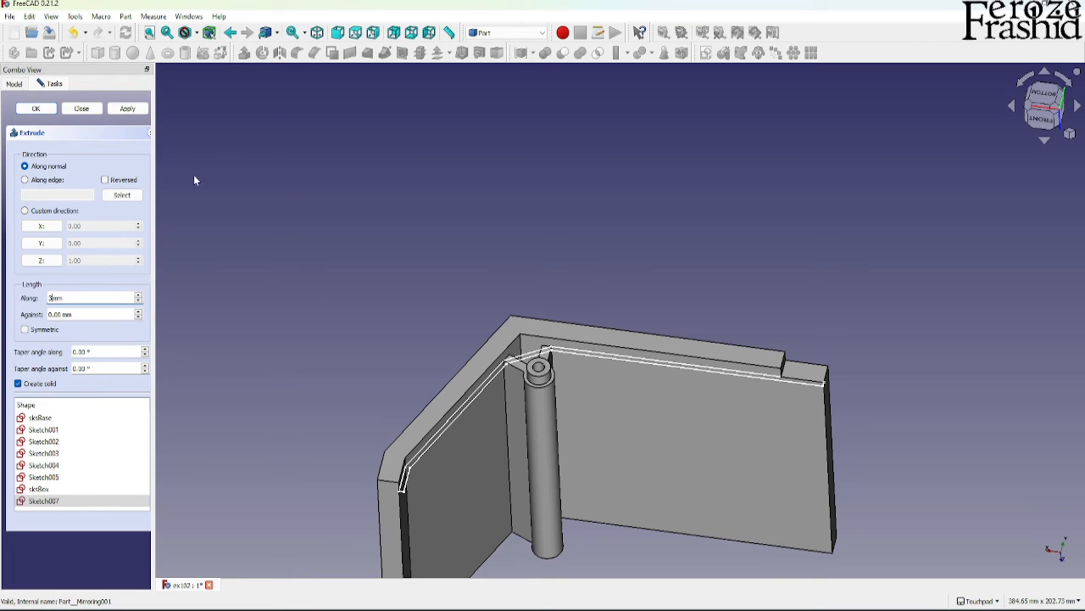
left_click(126, 110)
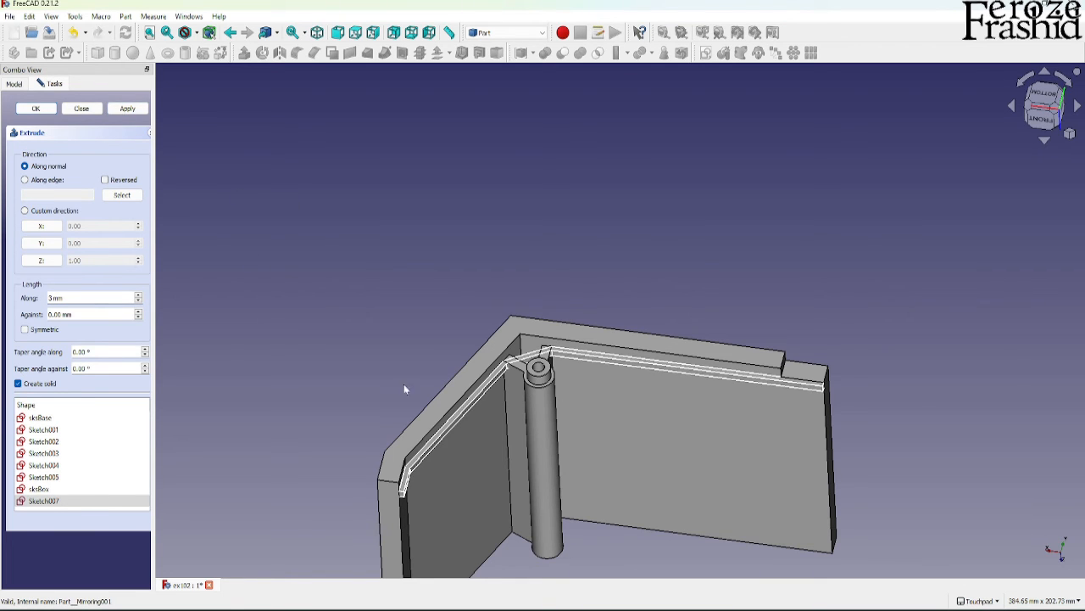
scroll(440, 458, "up", 6)
left_click_drag(508, 365, 537, 417, "alt")
scroll(537, 417, "down", 3)
left_click_drag(635, 213, 603, 158, "alt")
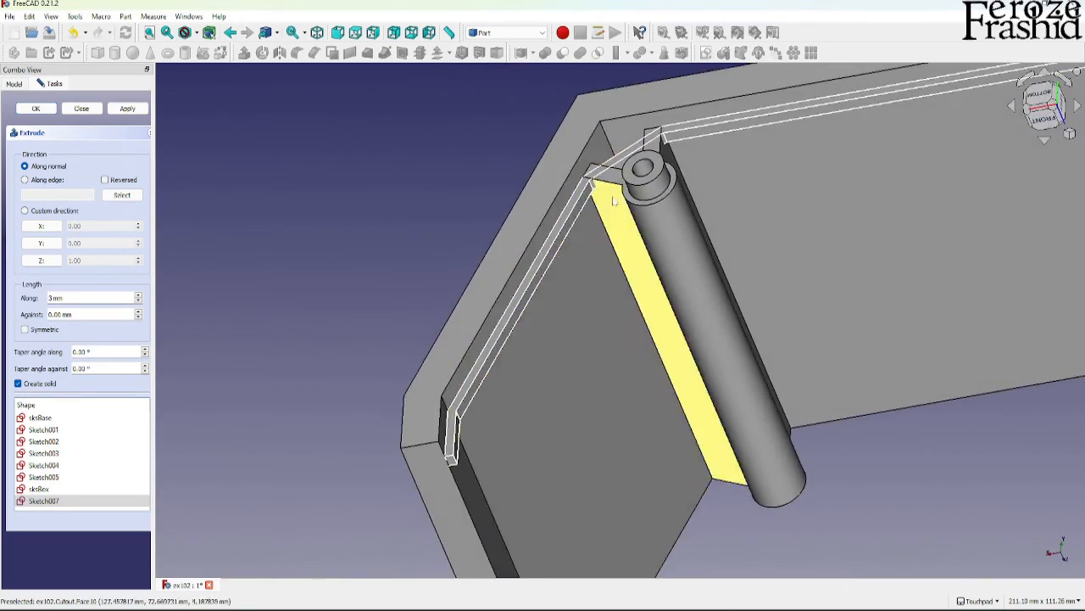
scroll(614, 201, "down", 3)
left_click_drag(614, 200, 758, 213, "alt")
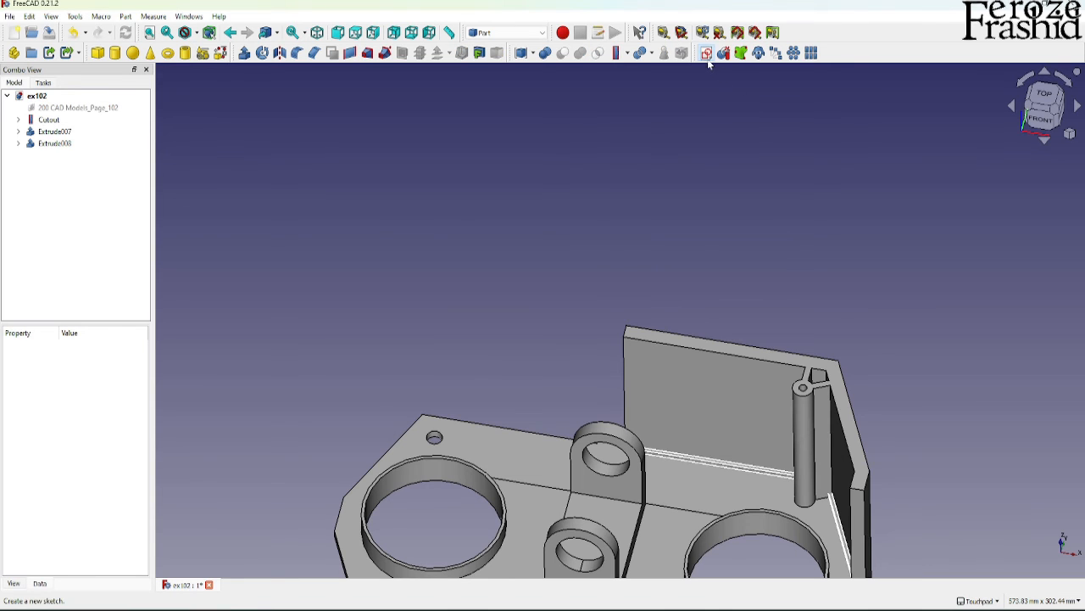
Create a new sketch on the XY plane, offset 100 mm to the far end of the box wall
left_click(705, 53)
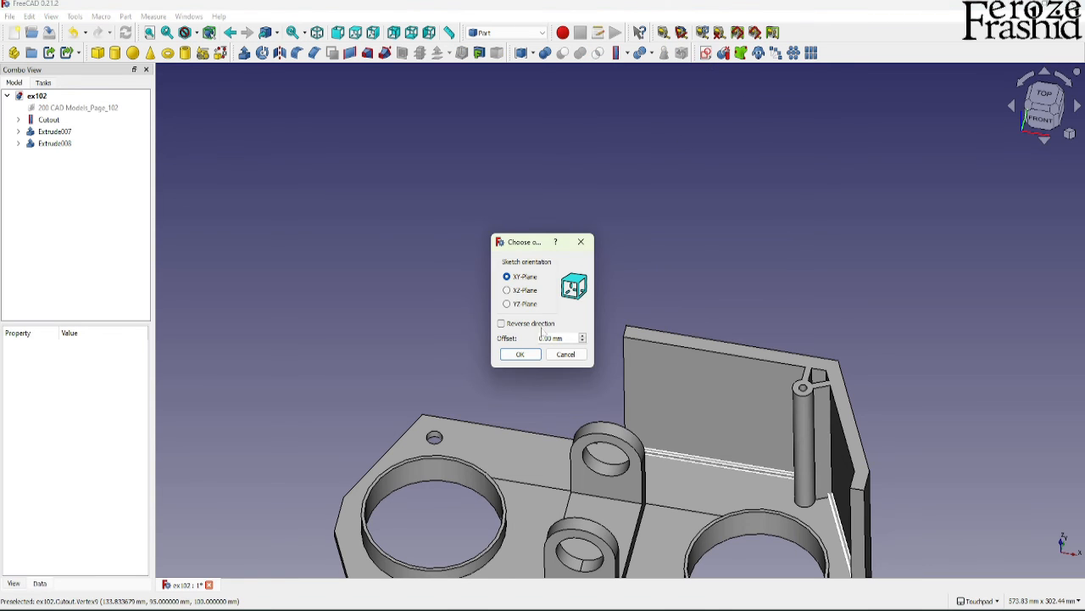
key("Return")
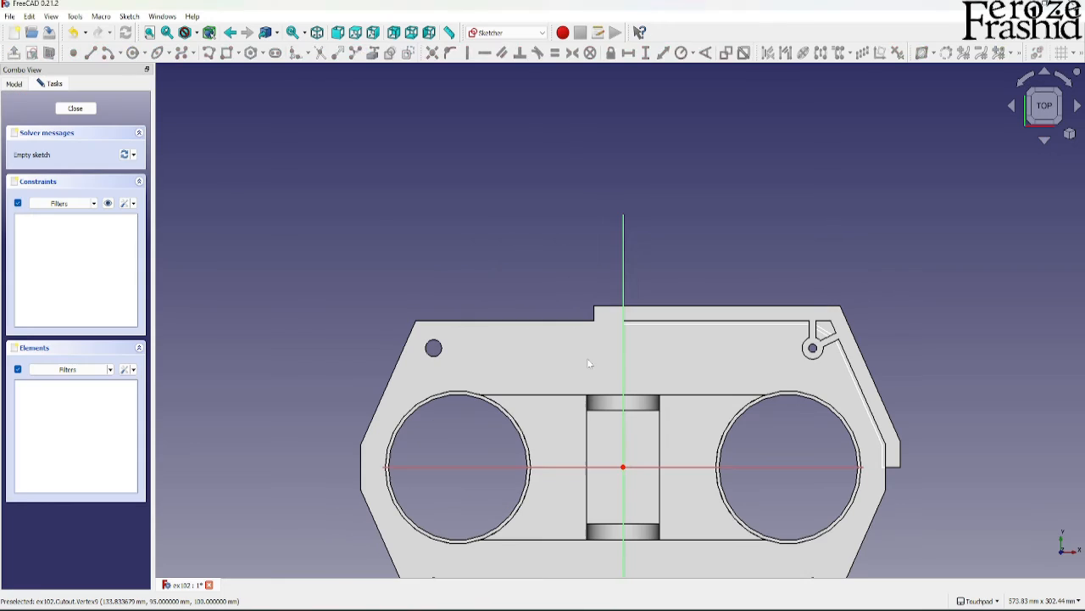
mouse_move(683, 344)
left_mouse_down("alt")
mouse_move(676, 246)
mouse_move(635, 300)
left_mouse_up("alt")
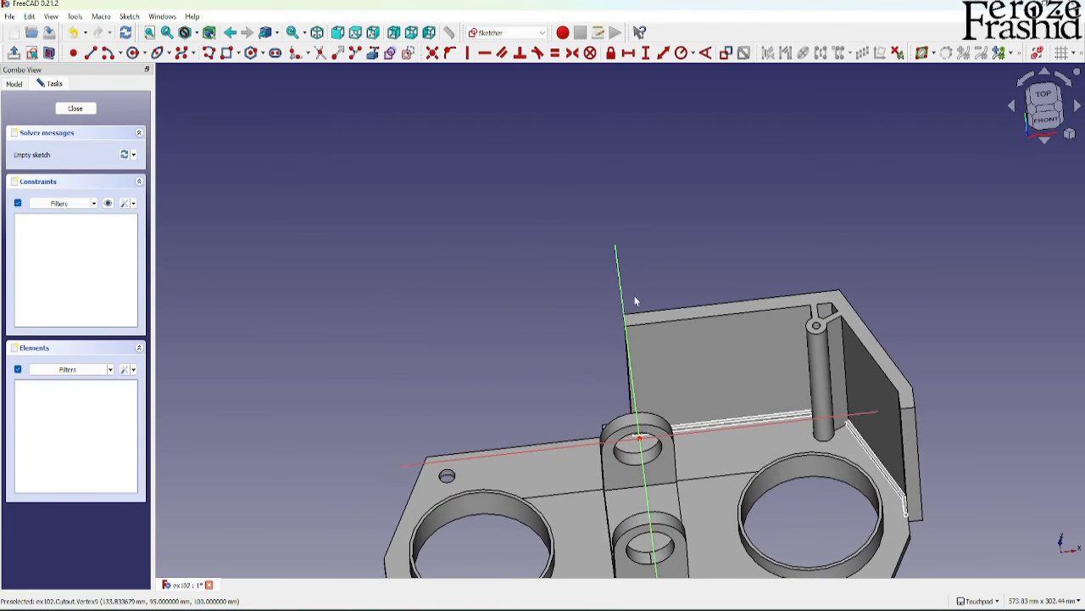
left_click_drag(647, 341, 654, 389, "alt")
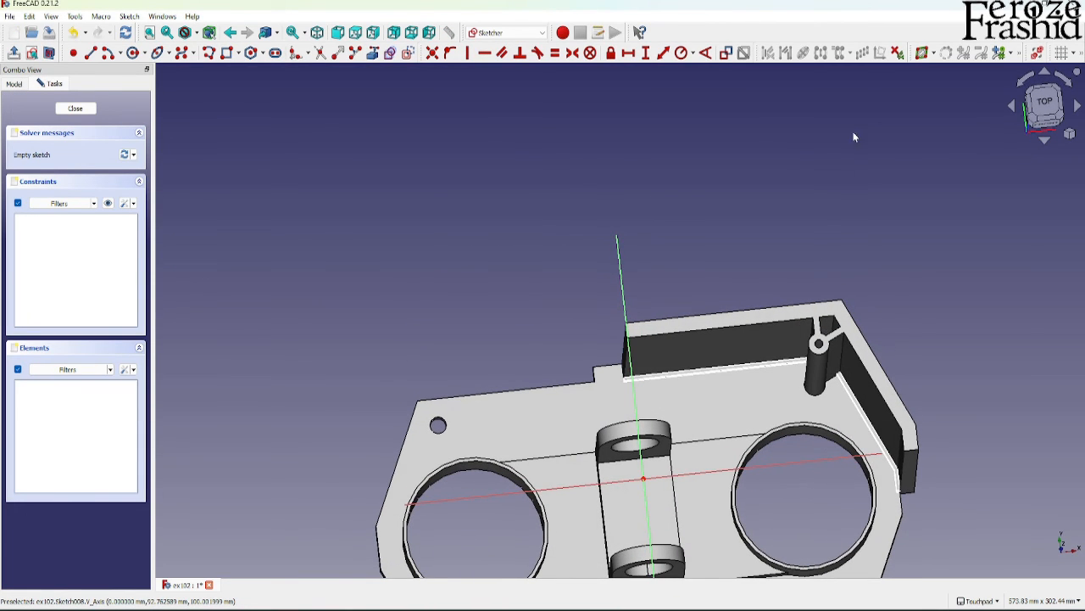
left_click(1035, 111)
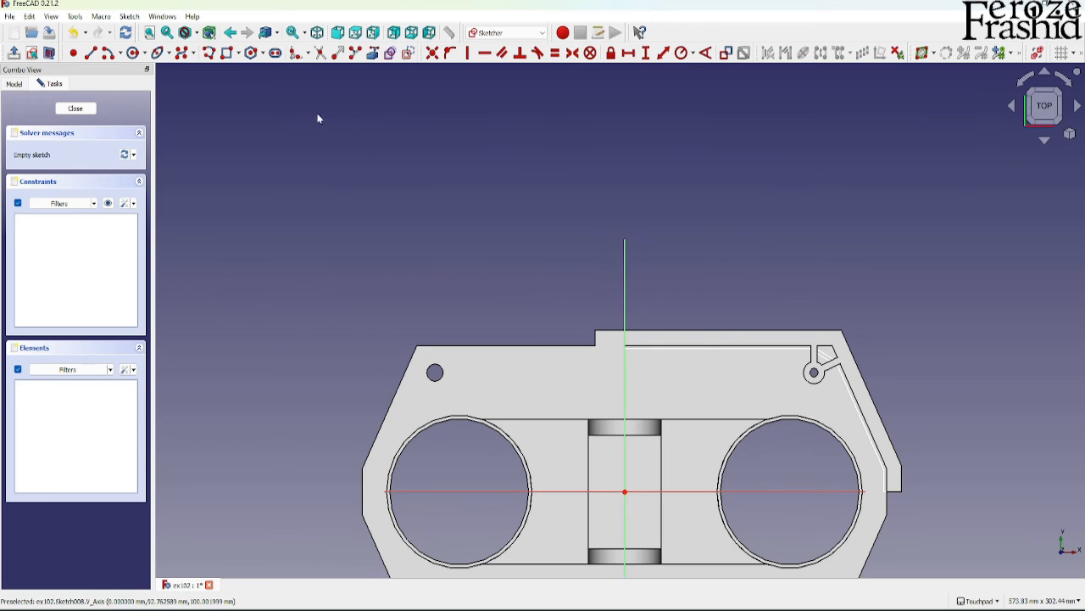
Link the quarter wall's long outer edge and short outer end edge into the sketch as external geometry
left_click(390, 53)
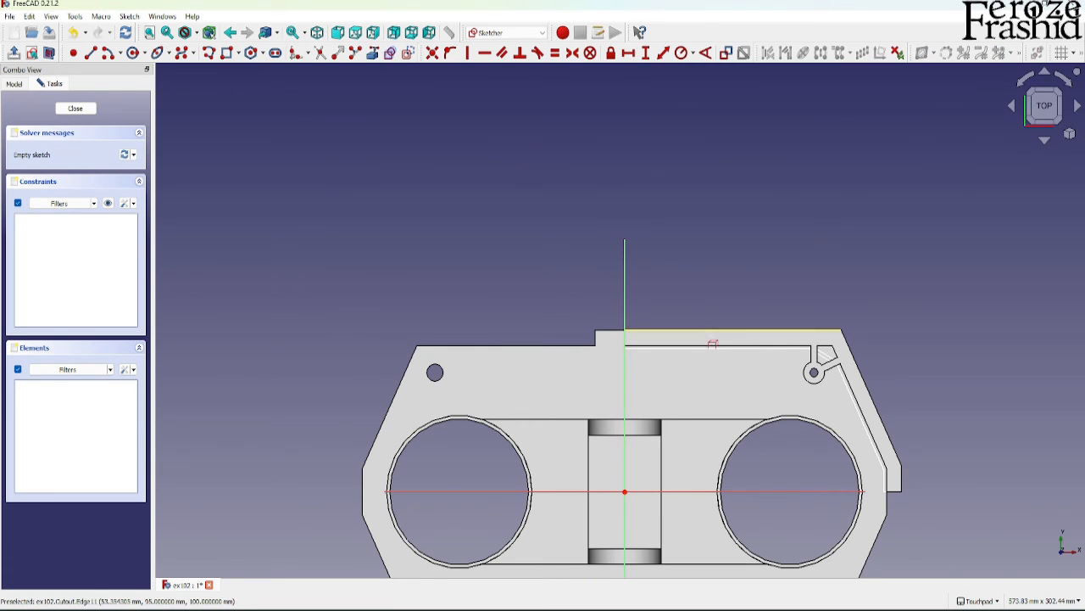
left_click(705, 331)
left_click(901, 478)
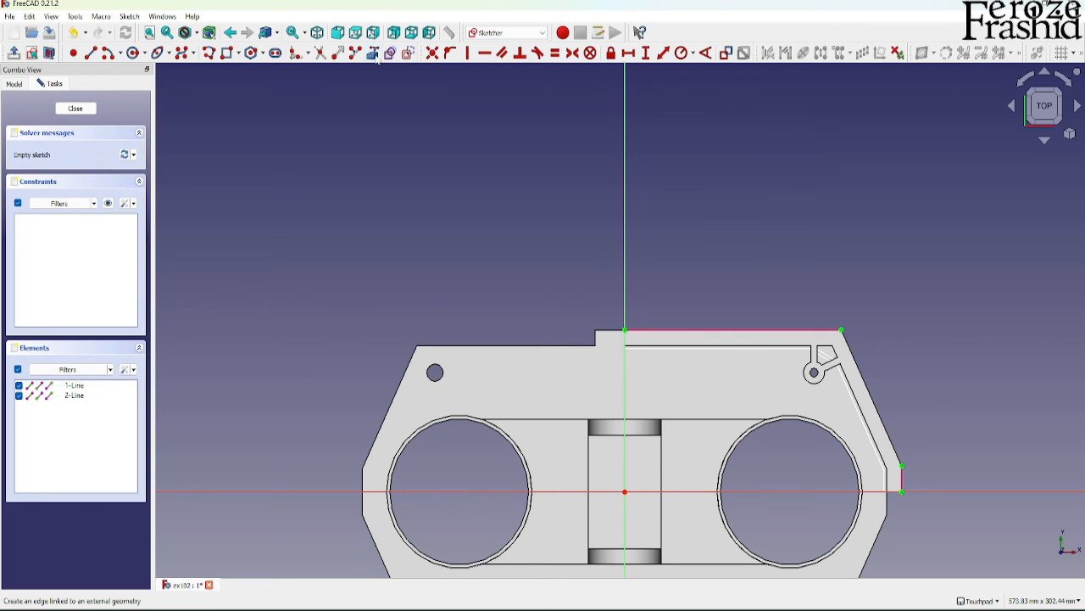
Draw a closed polyline from the origin through the wall's outer corners, outlining a quarter of the box, and finish the sketch
left_click(225, 52)
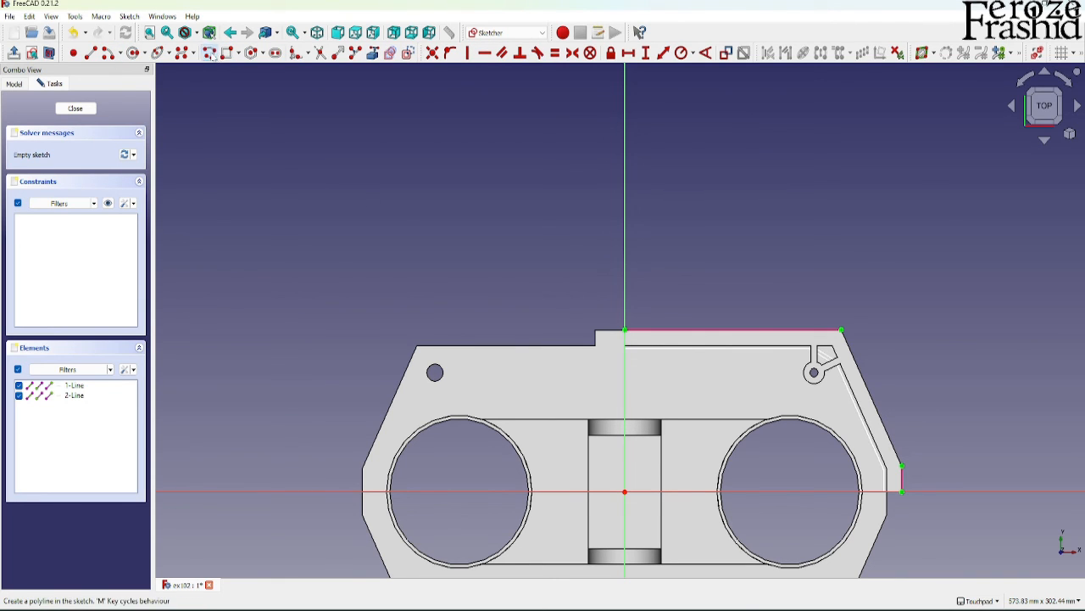
left_click(626, 492)
left_click(901, 492)
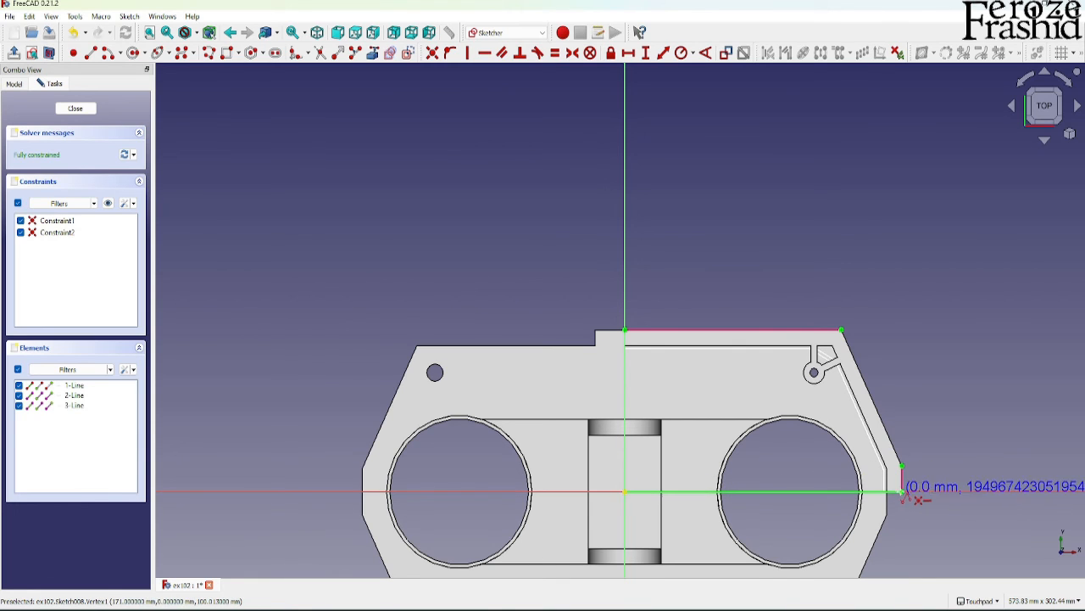
left_click(902, 465)
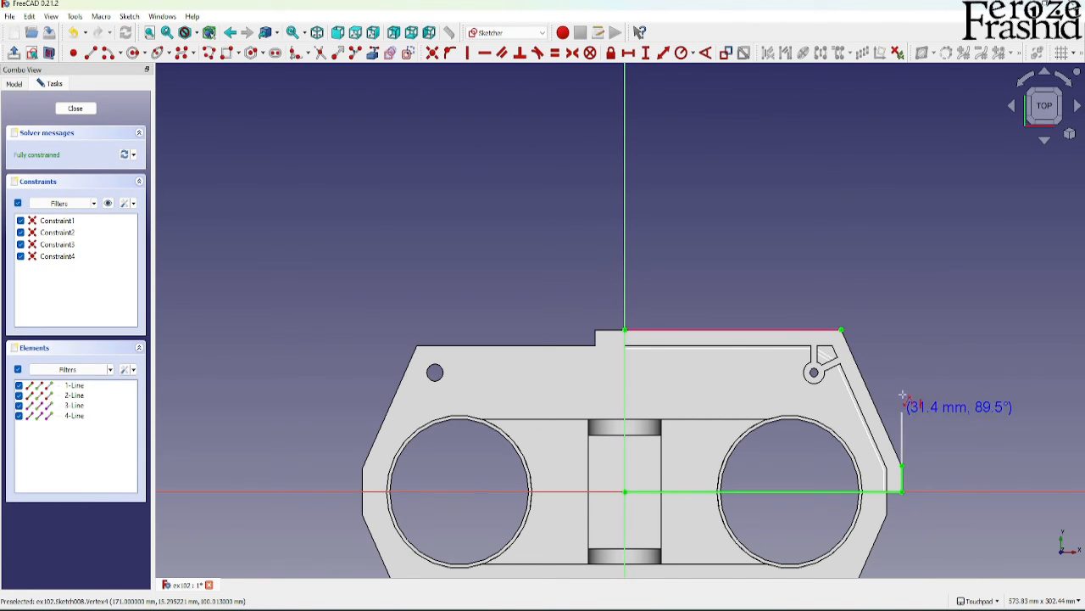
left_click(841, 330)
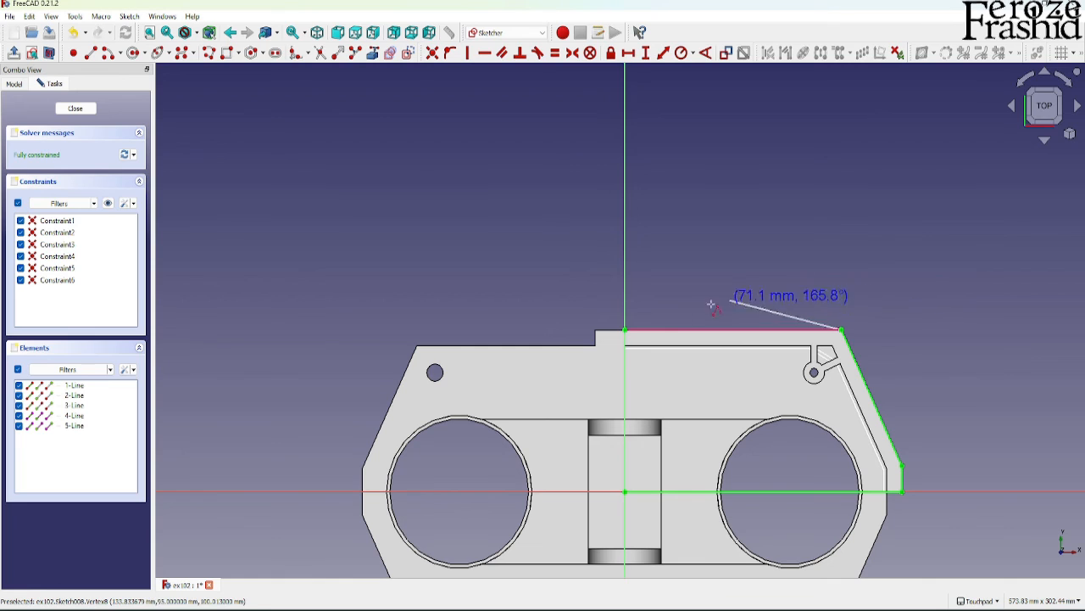
left_click(626, 330)
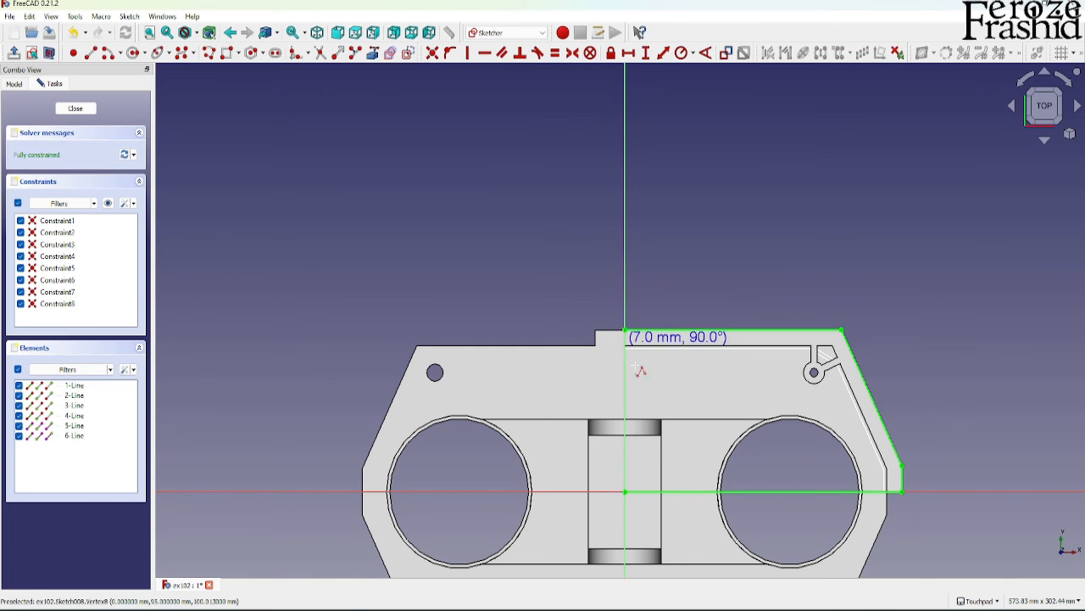
left_click(625, 493)
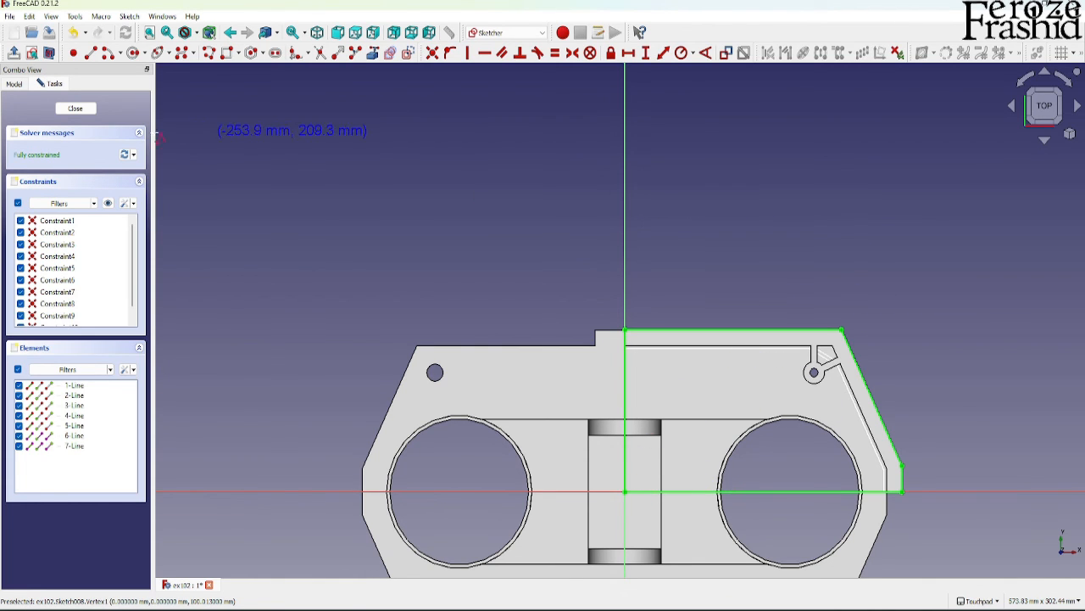
left_click(75, 109)
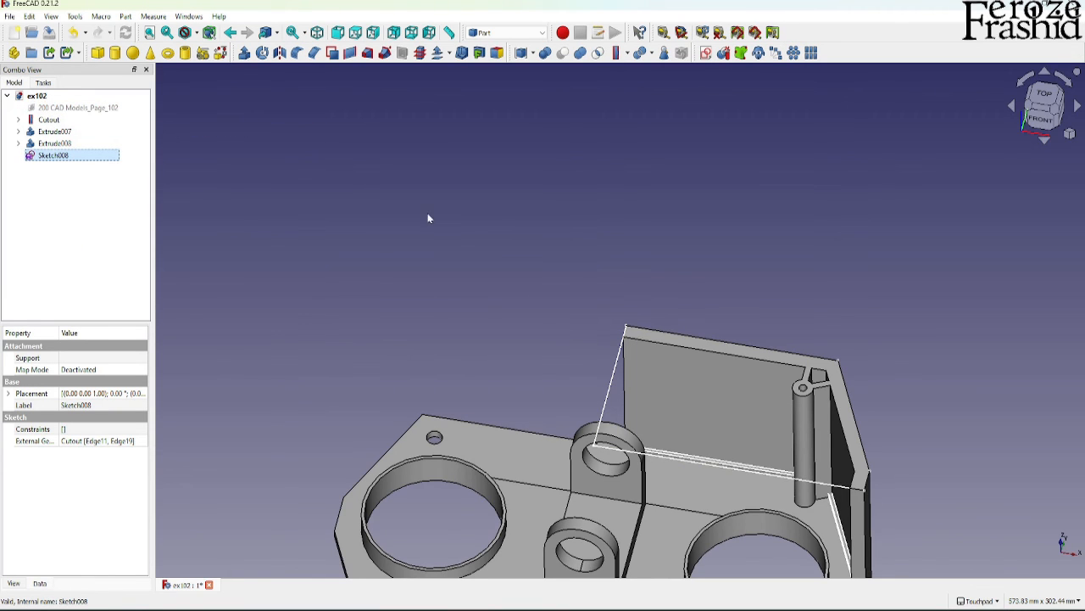
Extrude the quarter outline 5 mm to form the box's end plate
double_click(65, 159)
left_click(74, 109)
left_click(244, 52)
type("5")
key("Return")
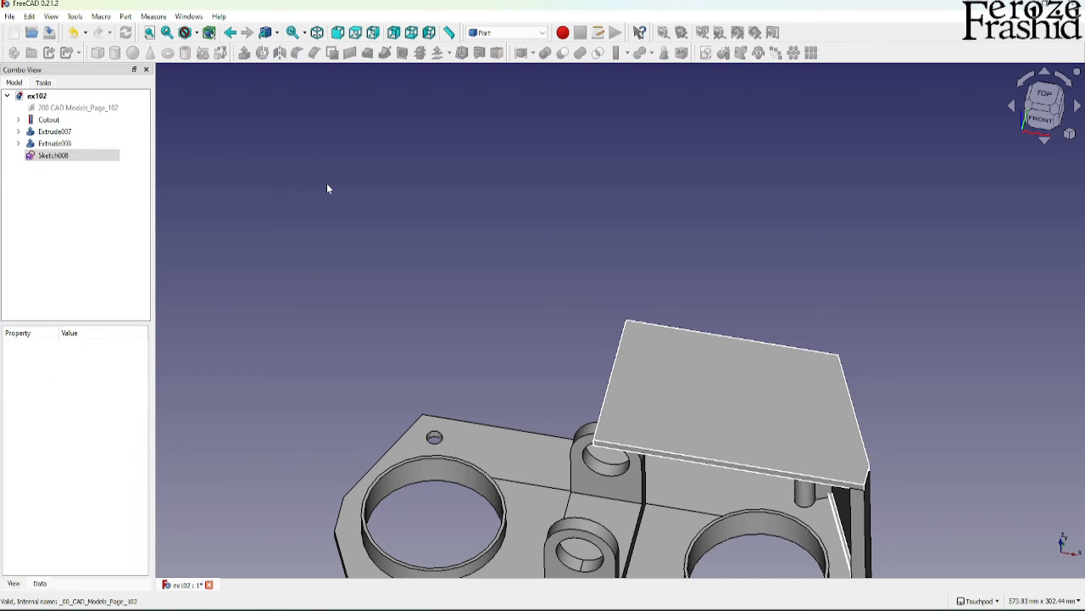
Fuse the cutout wall with all the loose extrusions and rename the union 1/4Box
left_click_drag(736, 322, 626, 259, "shift")
left_click_drag(72, 160, 86, 125)
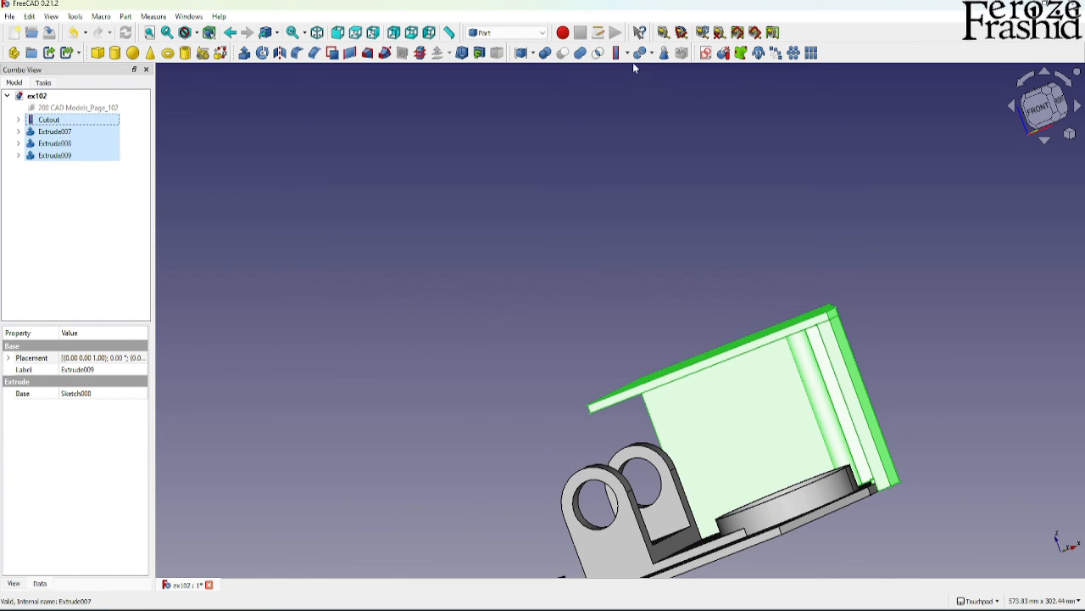
left_click(581, 52)
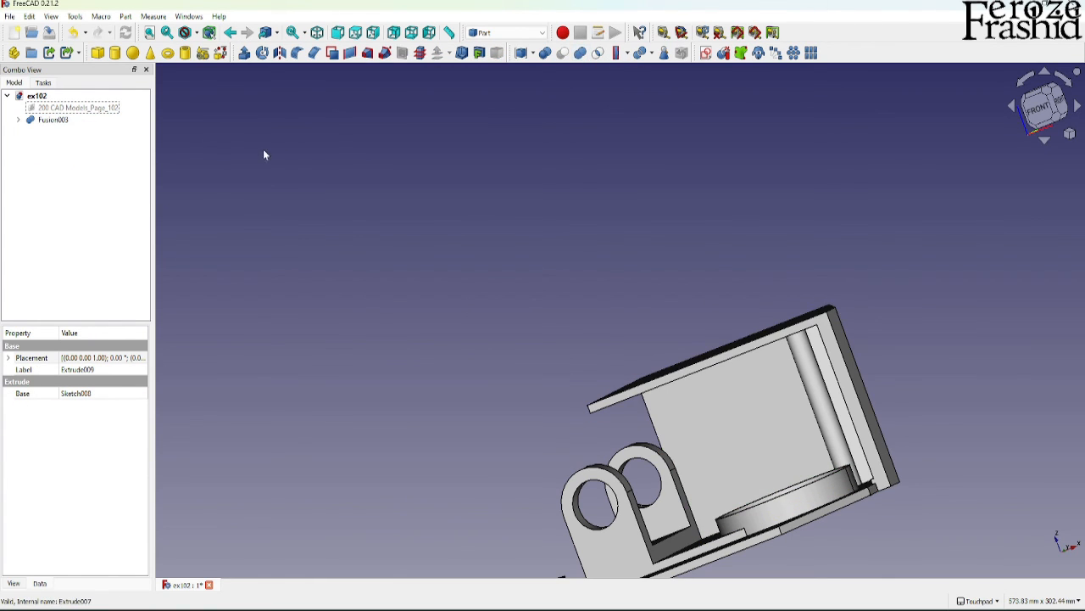
left_click(74, 123)
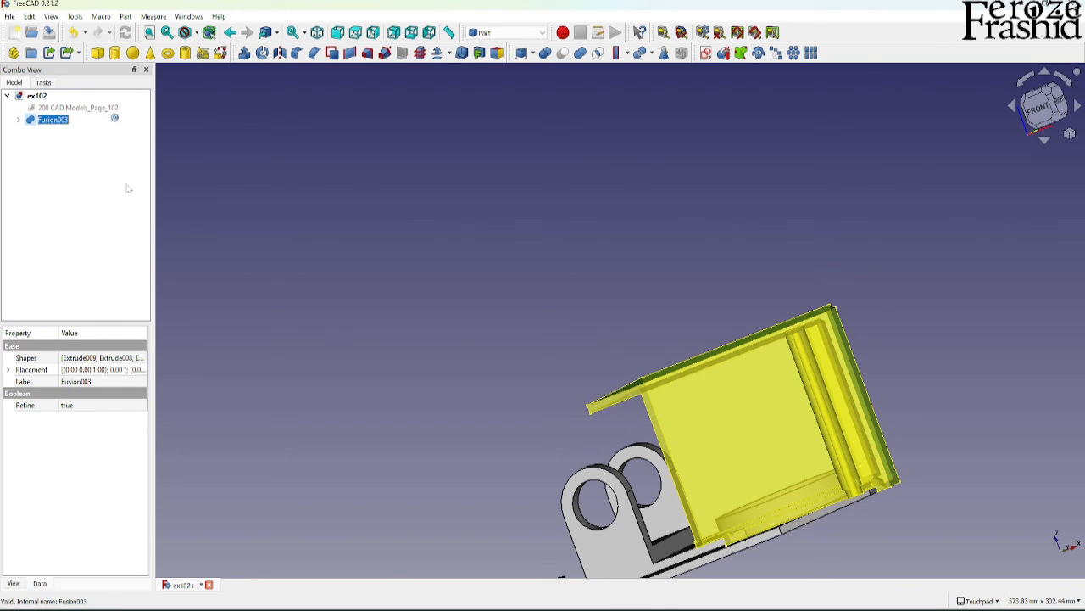
type("1/4Box")
key("Return")
Mirror 1/4Box about the XZ plane through the origin
left_click(279, 53)
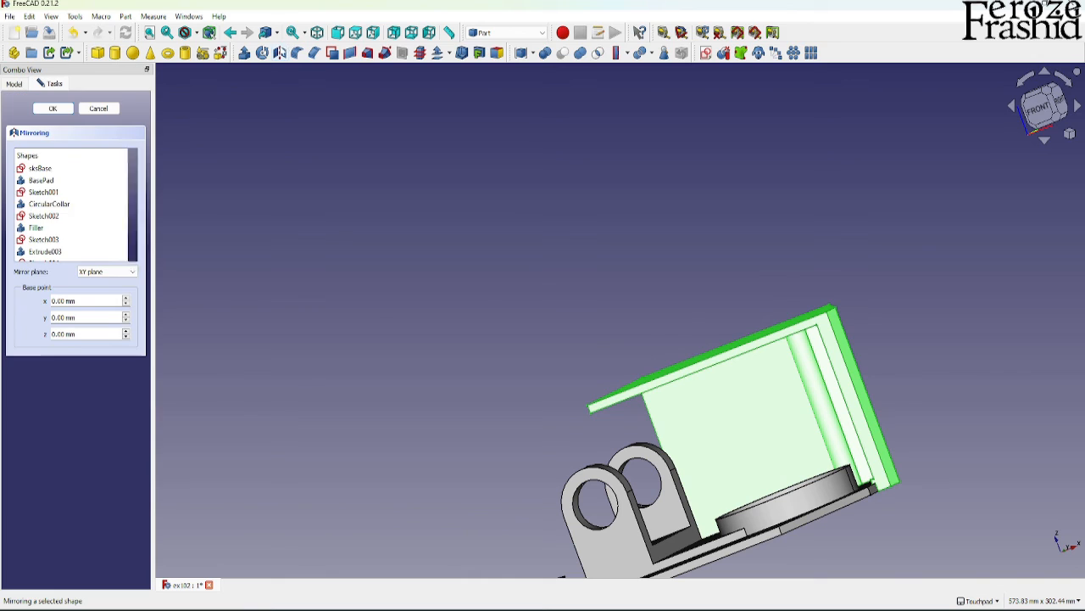
left_click(104, 271)
left_click(91, 290)
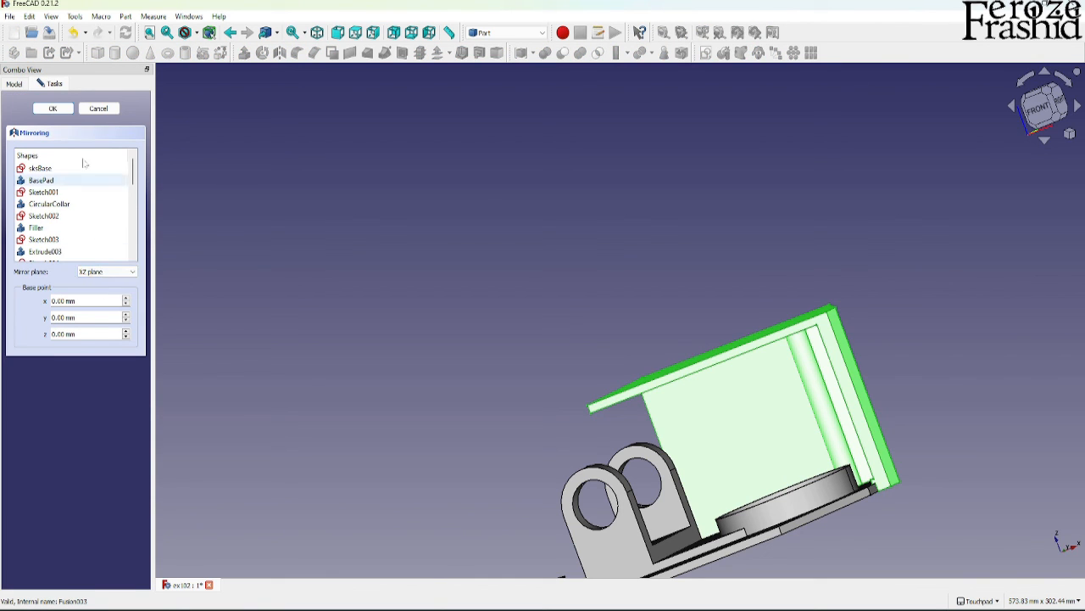
left_click(53, 108)
Fuse 1/4Box with its mirrored copy and rename the union 1/2Box
left_click(18, 119)
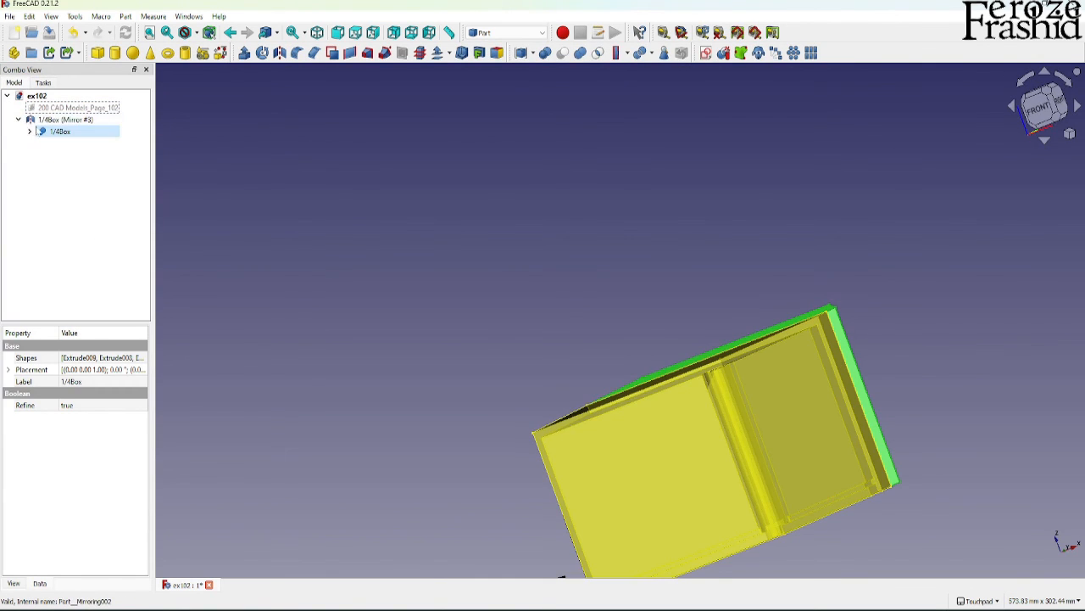
left_click(61, 119)
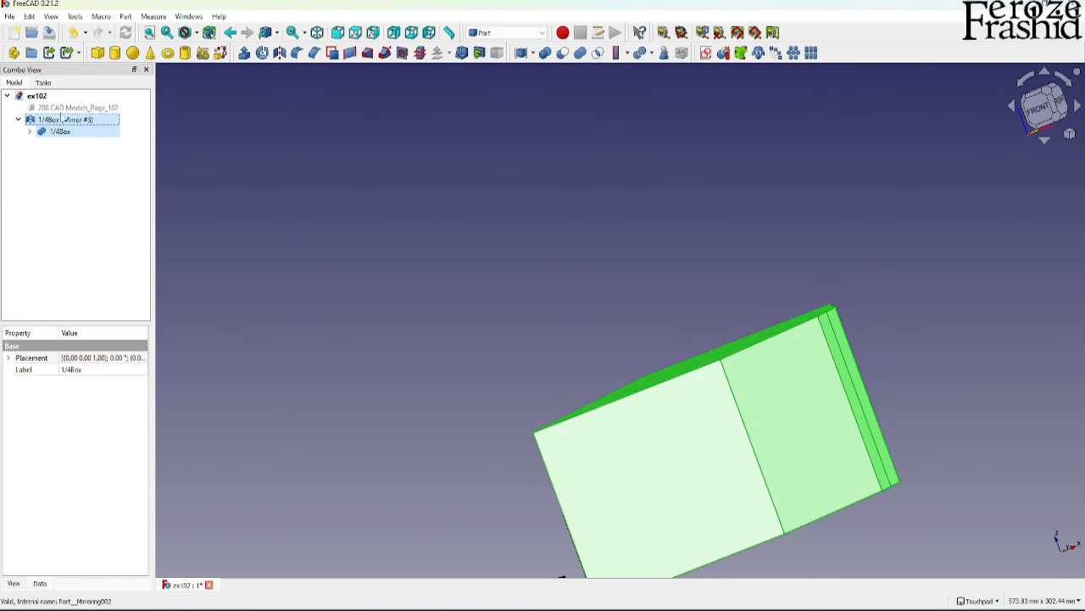
left_click(580, 53)
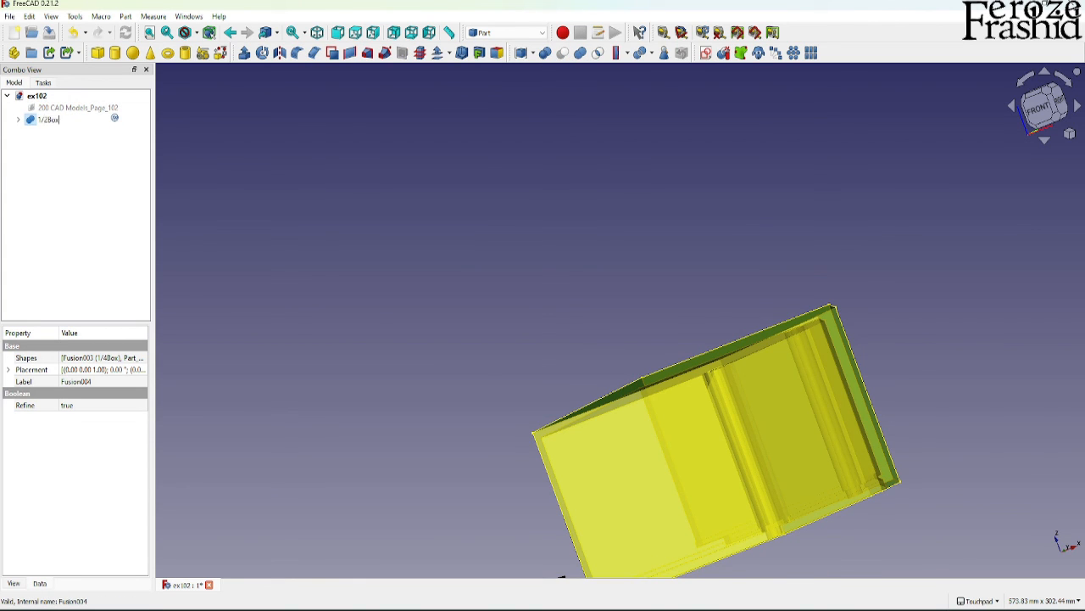
key("Return")
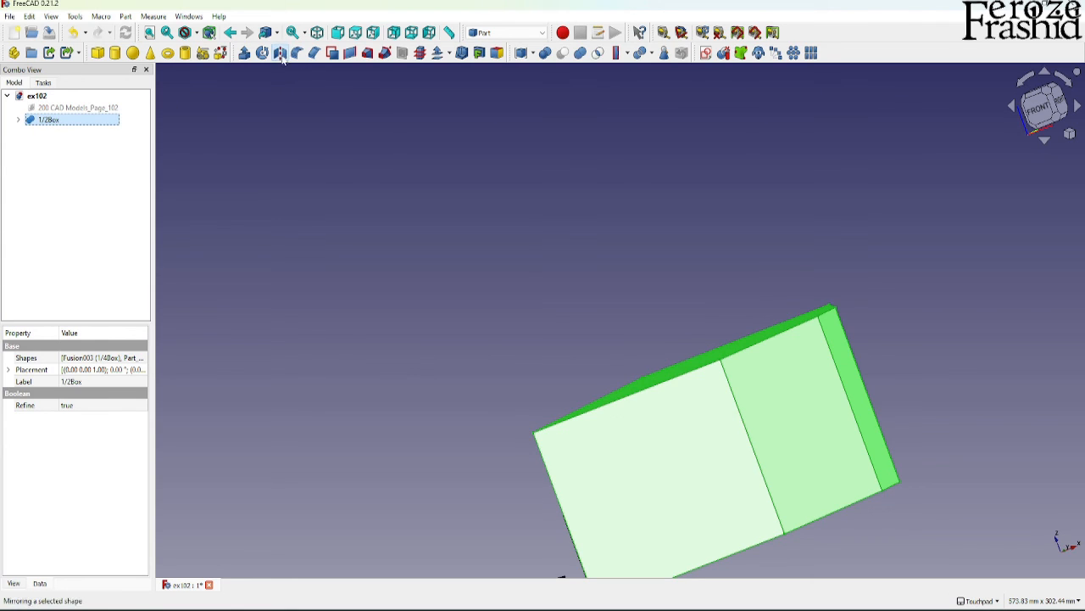
Mirror 1/2Box about the YZ plane through the origin
left_click(280, 53)
left_click(106, 272)
left_click(99, 296)
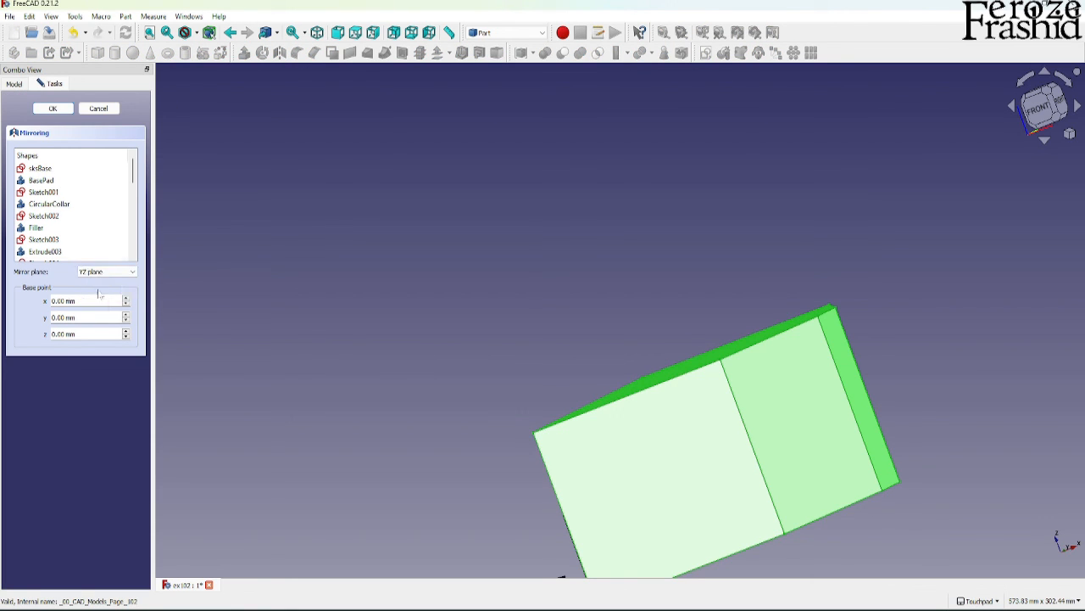
left_click(53, 109)
Fuse 1/2Box with its mirrored copy and rename the union Box
left_click(74, 121)
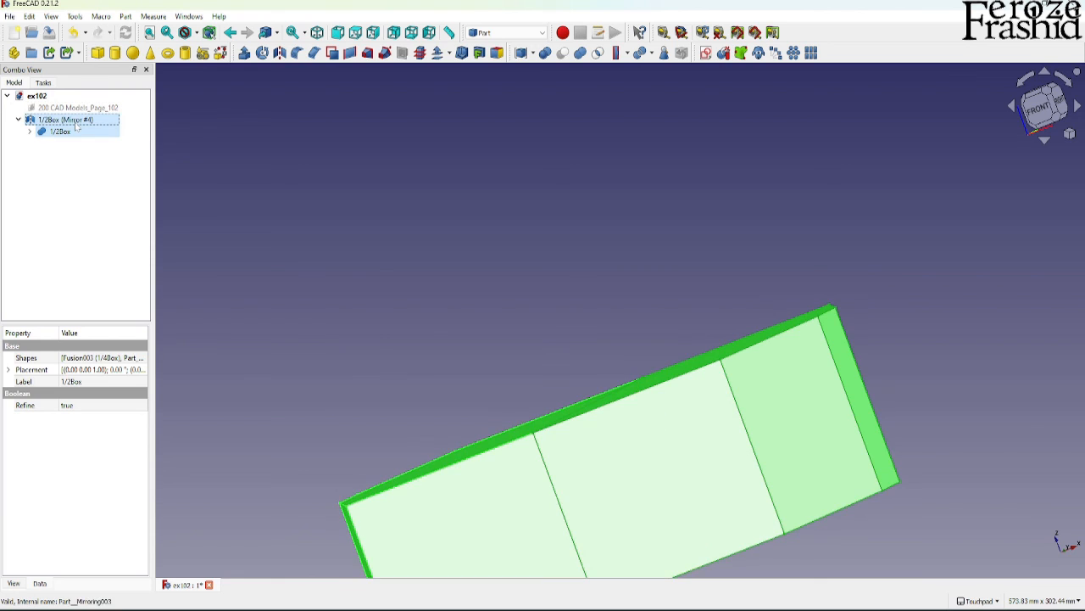
left_click(580, 54)
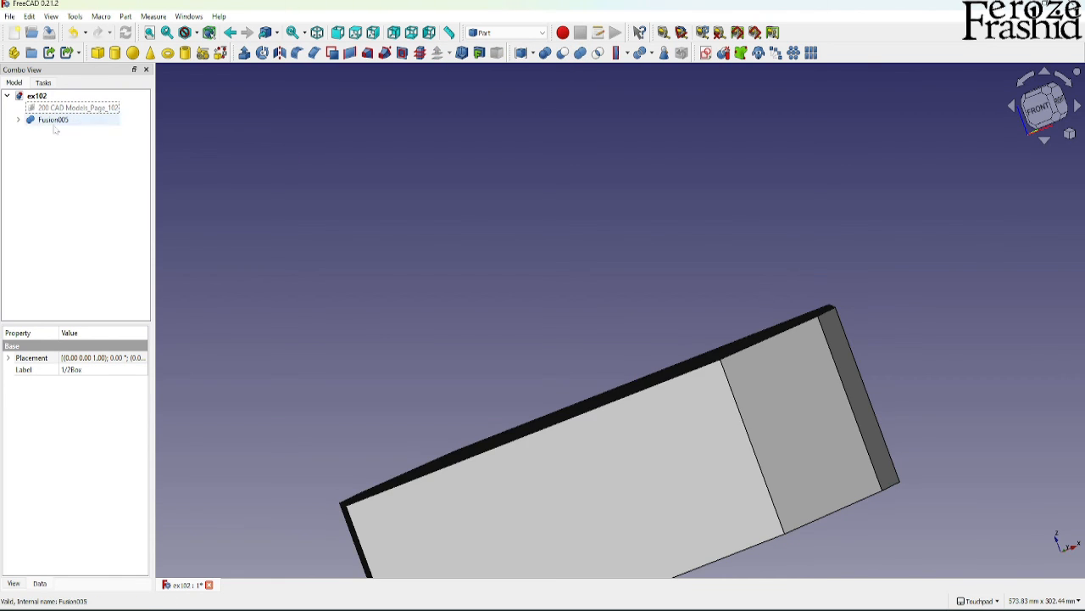
left_click(55, 125)
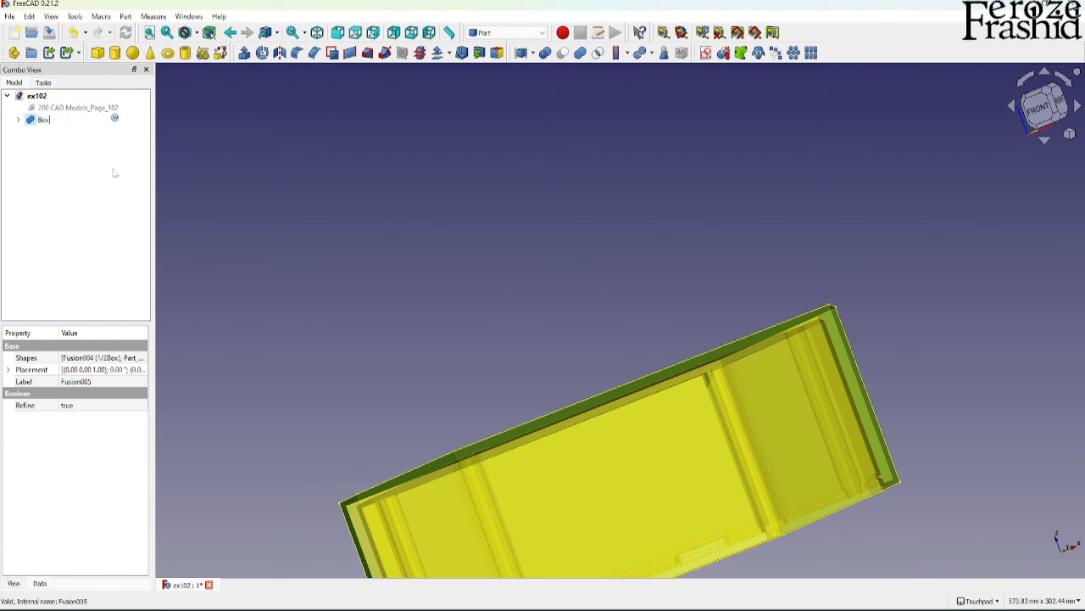
Hide the Lid and examine the inside of the box, its corner posts and its rim from several angles
scroll(459, 205, "down", 3)
left_click_drag(475, 222, 591, 87, "shift")
left_click_drag(642, 302, 551, 198, "shift")
left_click(545, 200)
key("space")
left_click_drag(703, 305, 759, 373, "shift")
scroll(341, 91, "up", 6)
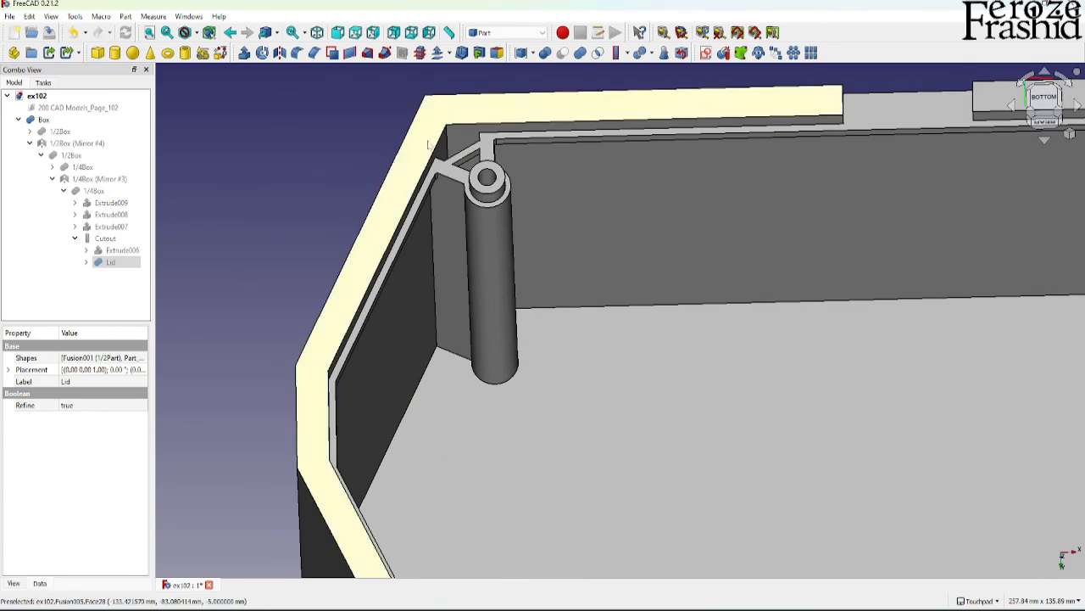
scroll(530, 142, "down", 3)
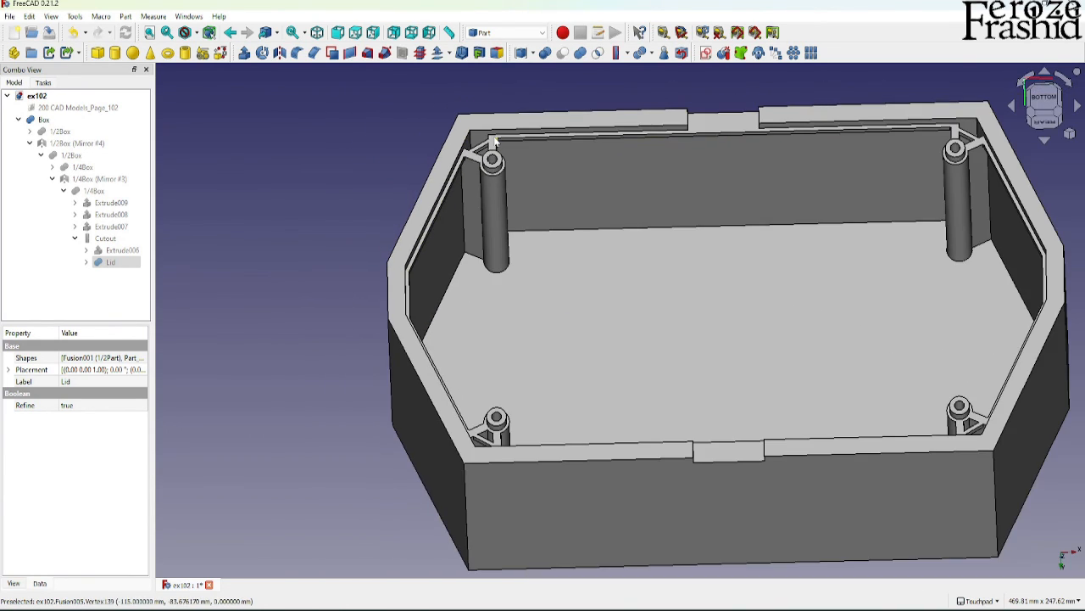
mouse_move(530, 142)
left_mouse_down("shift")
mouse_move(541, 162)
mouse_move(572, 130)
mouse_move(530, 134)
left_mouse_up("shift")
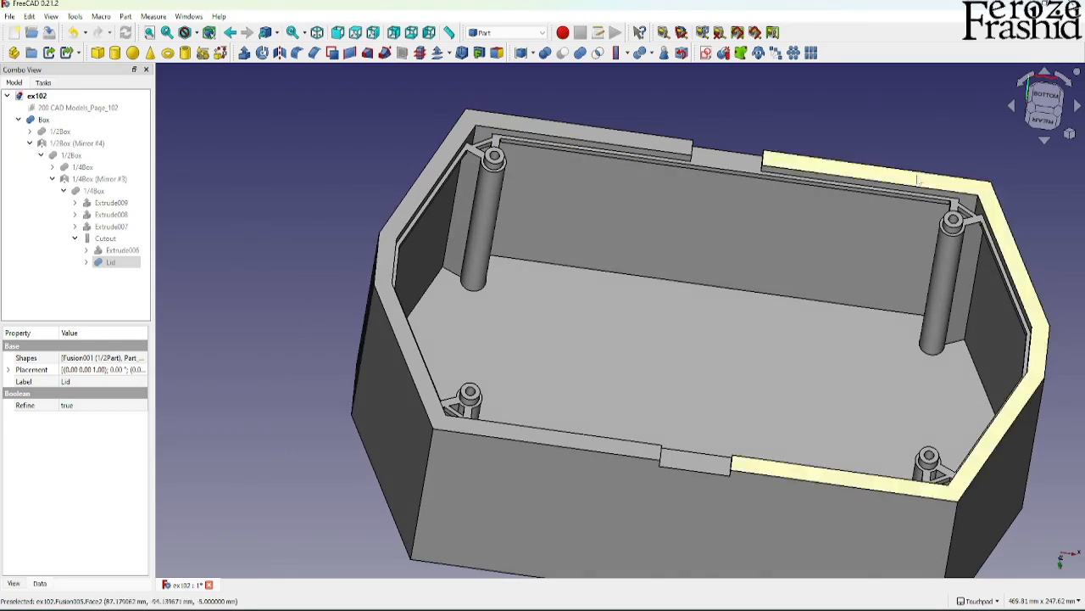
left_click_drag(704, 465, 685, 374, "shift")
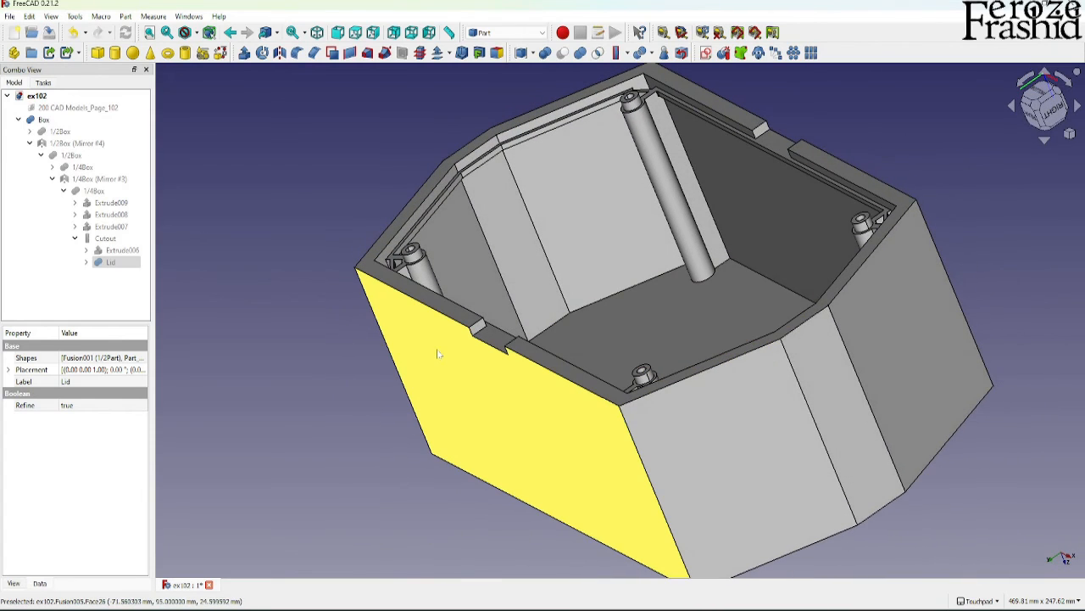
Show the Lid again, set its transparency to 50 and inspect the assembled box through it
left_click(108, 262)
key("space")
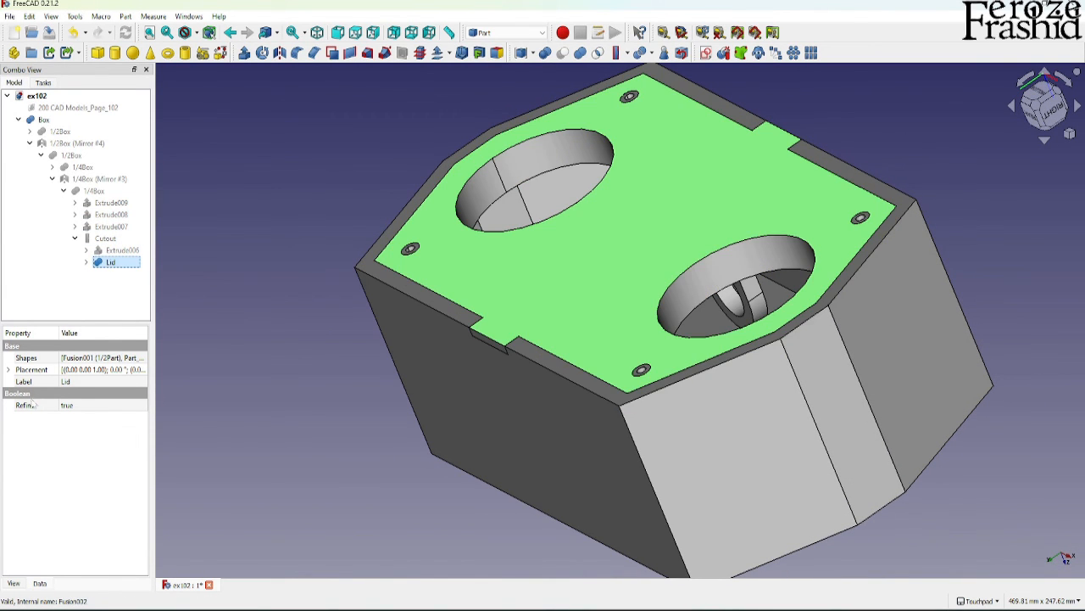
left_click(13, 584)
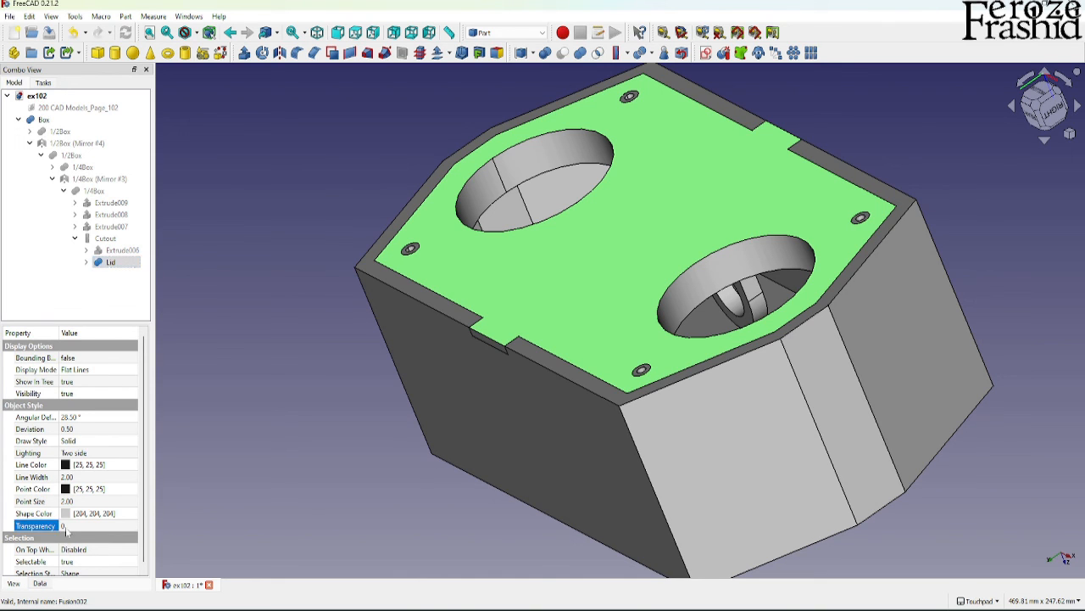
type("50")
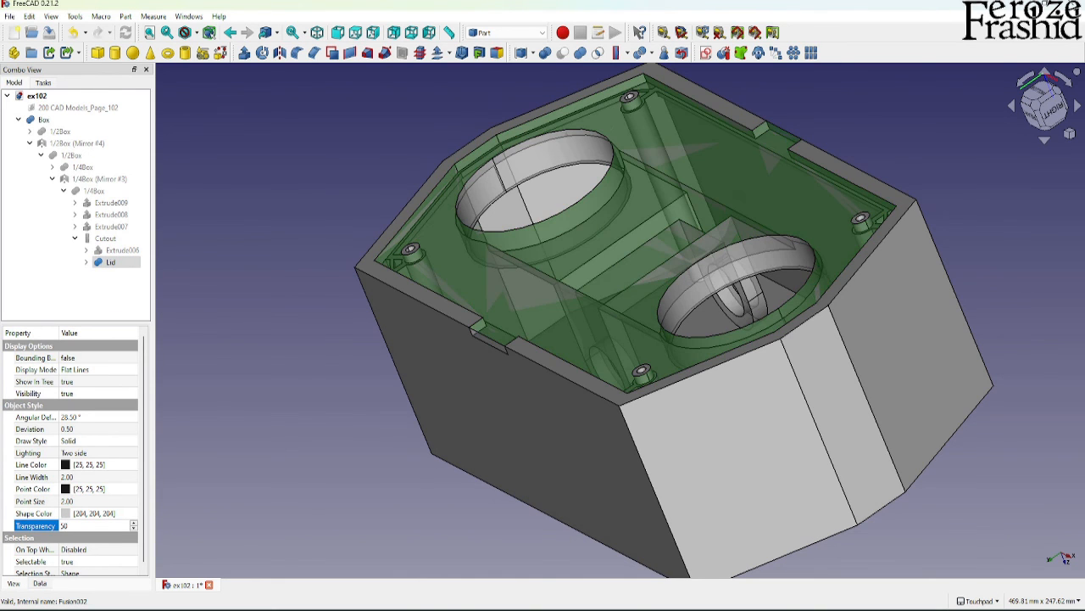
left_click(379, 457)
left_click_drag(682, 482, 670, 419, "shift")
left_click_drag(702, 363, 687, 339, "shift")
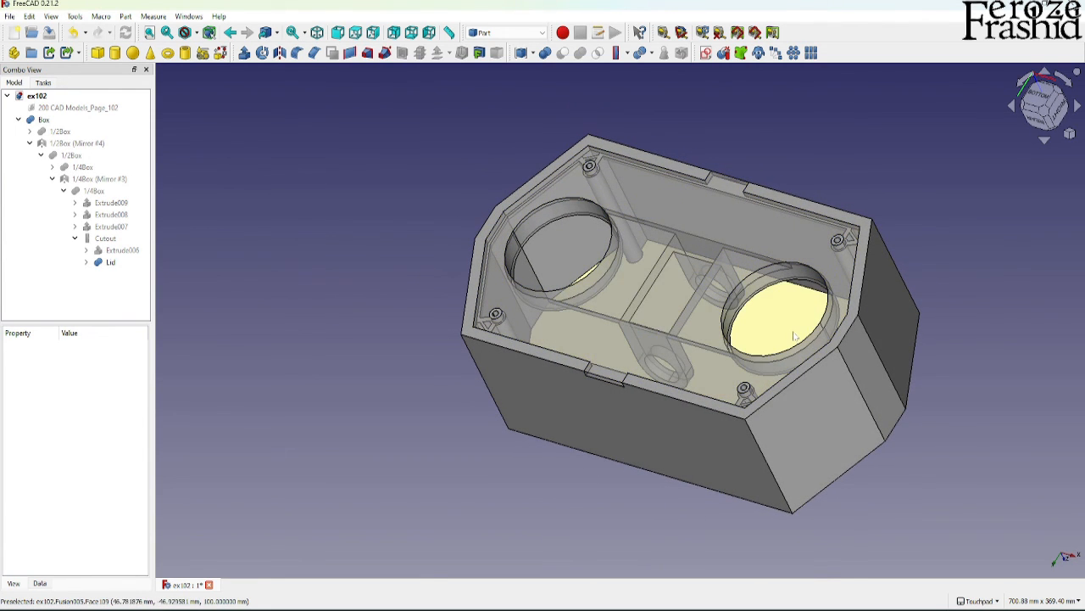
left_click_drag(767, 343, 715, 386, "shift")
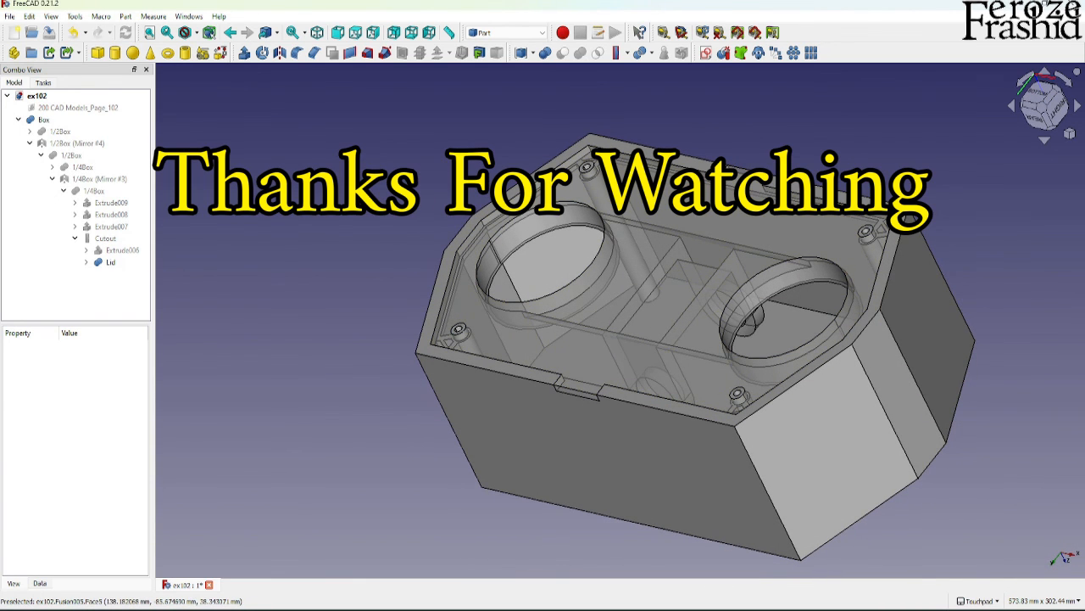